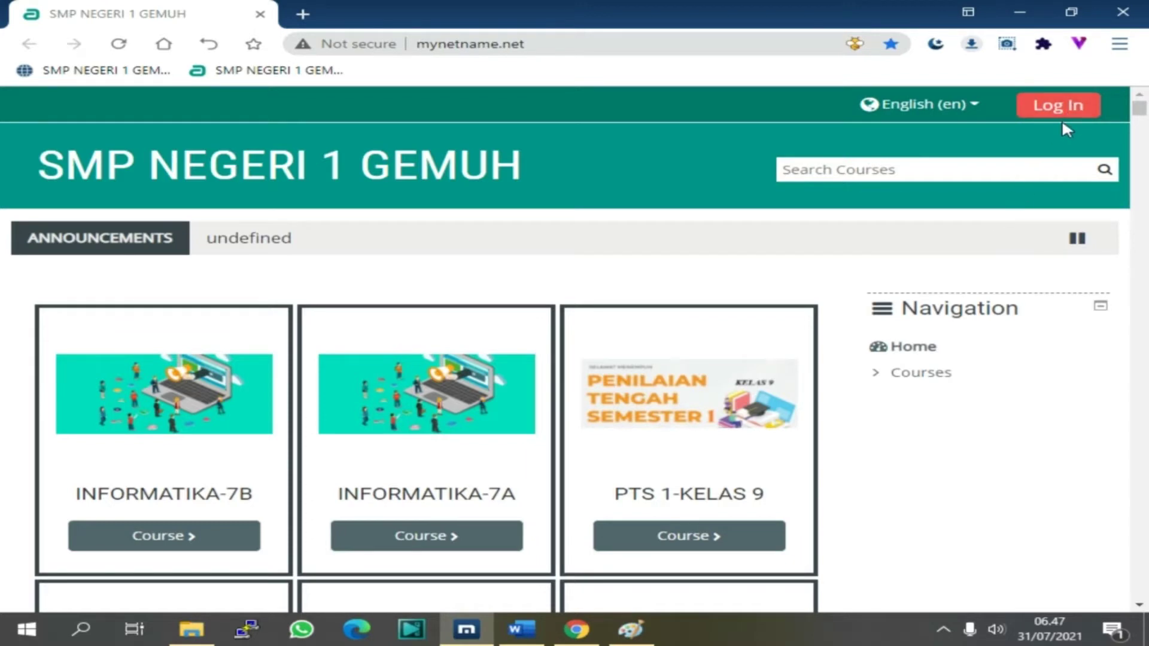
Go to the Moodle login page, toggling the screen magnifier along the way
key(super+plus)
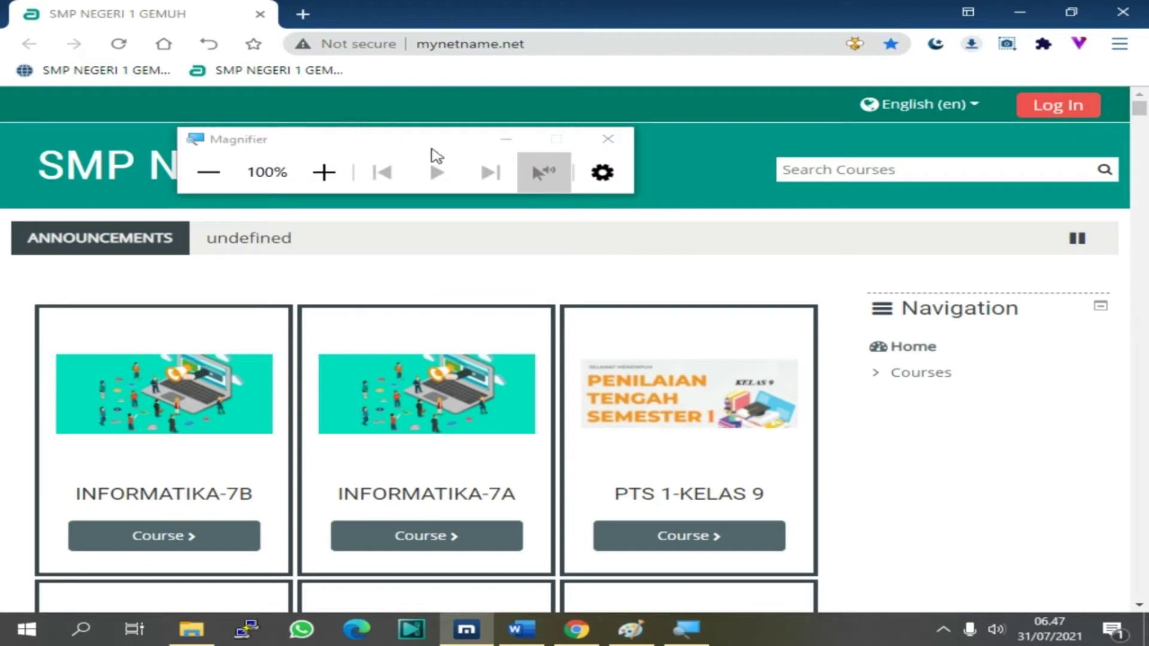
click(507, 139)
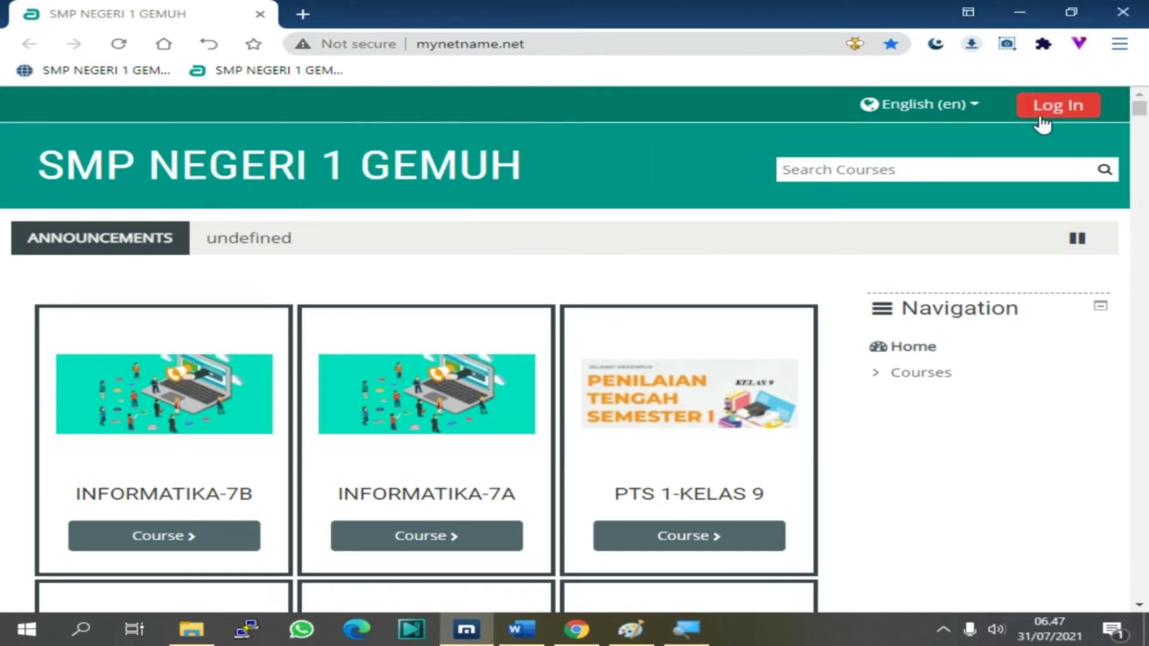
key(super+plus)
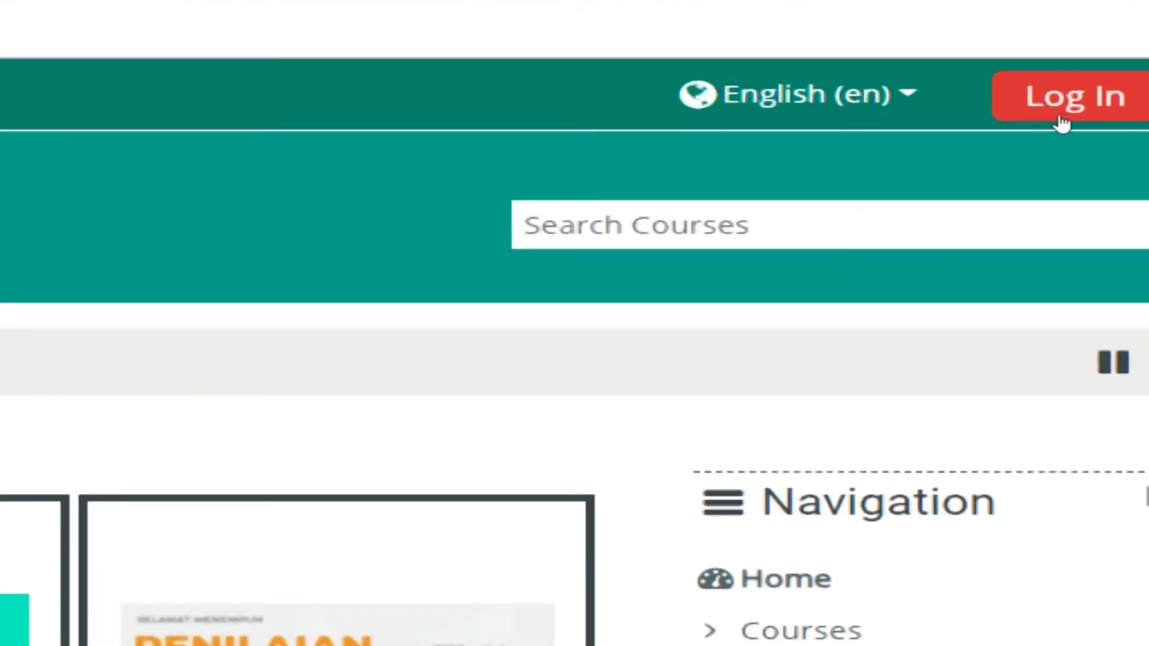
click(1061, 116)
key(super+minus)
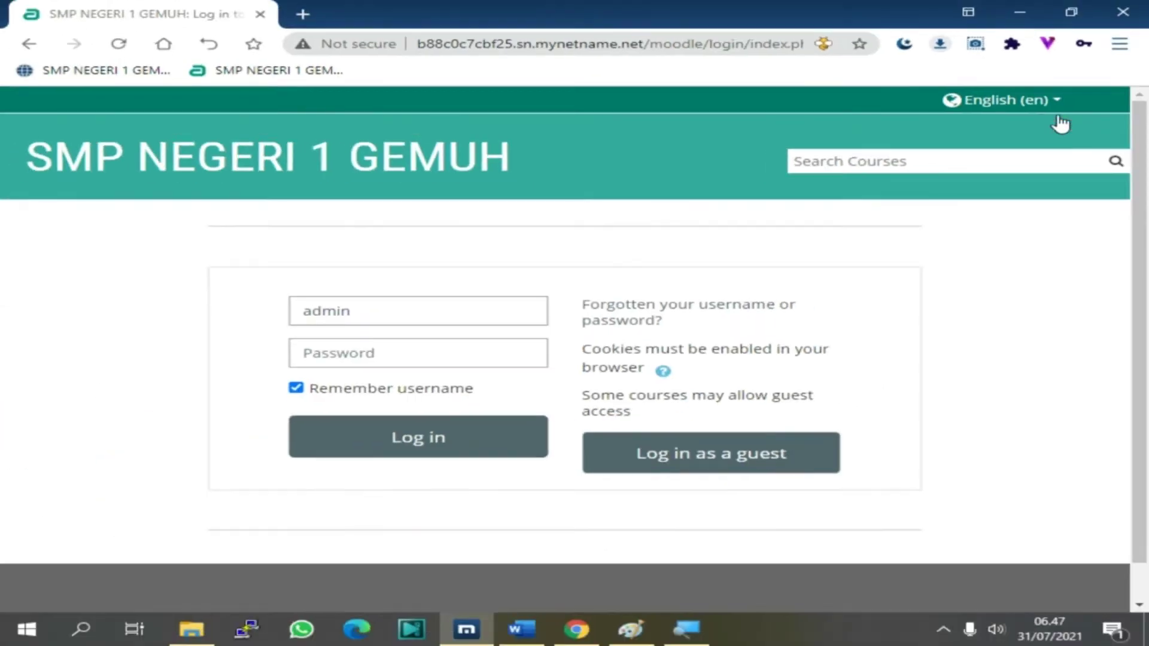
Clear the username field and sign in with the saved administrator login
double_click(375, 311)
key(BackSpace)
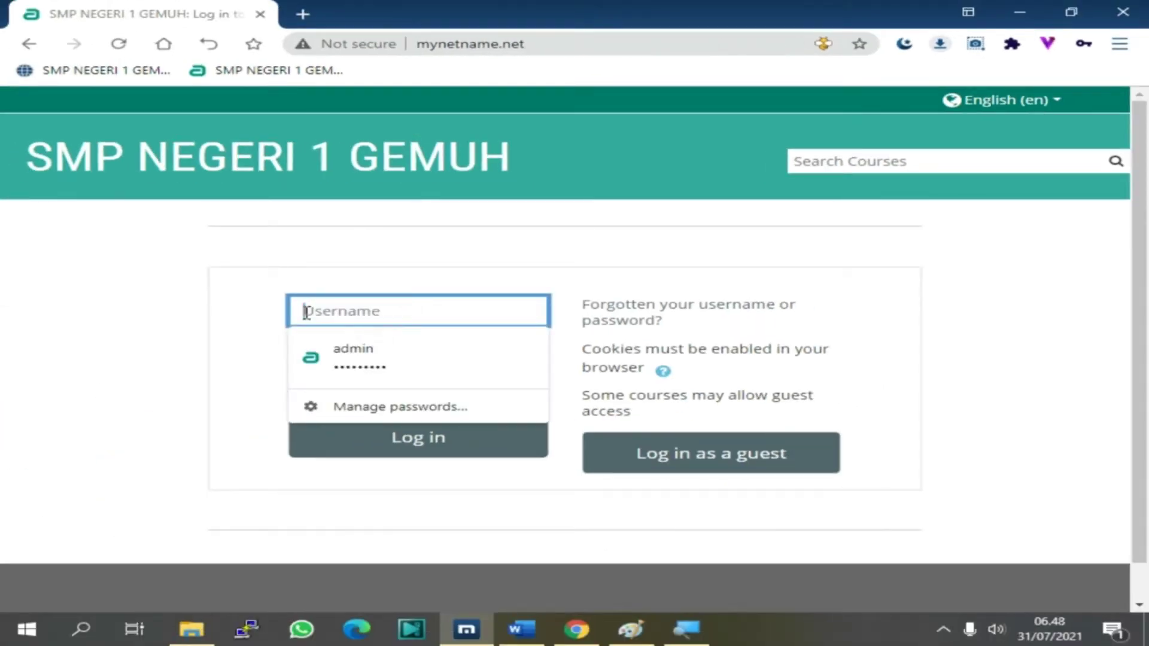
click(259, 318)
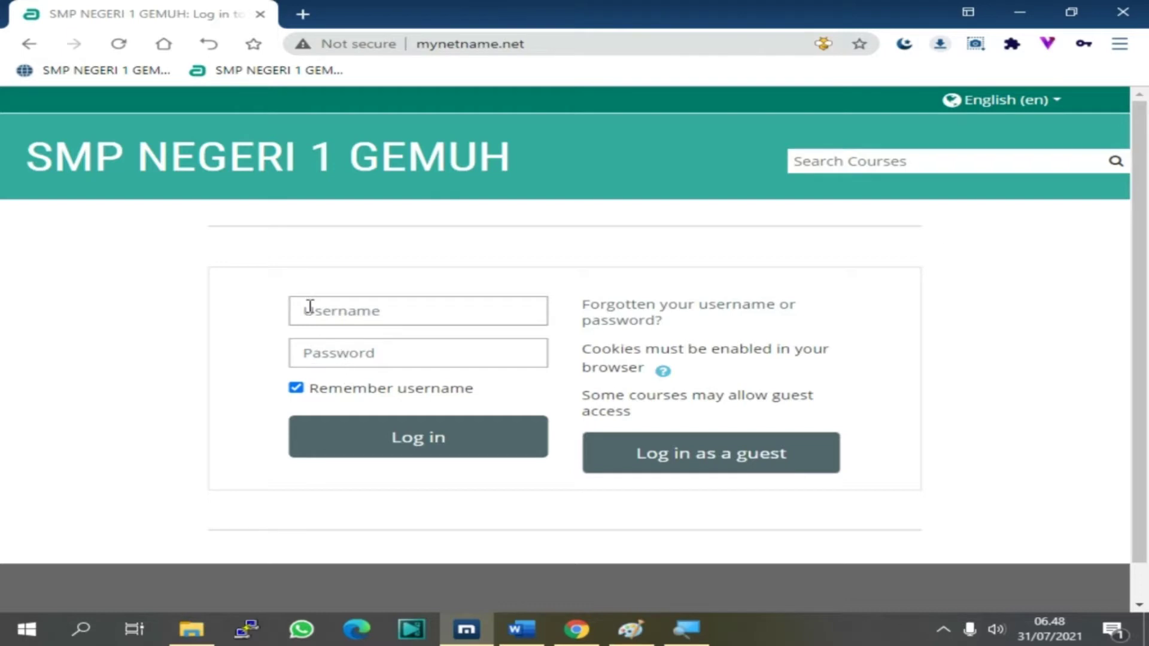
click(310, 306)
click(281, 274)
click(321, 312)
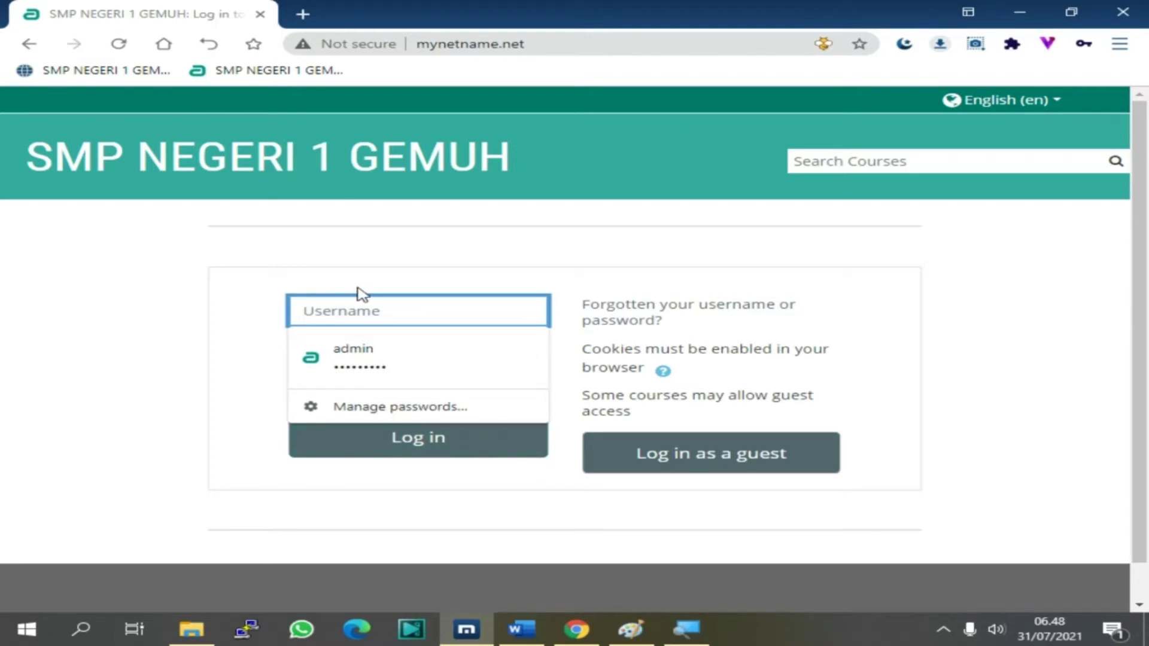
click(238, 302)
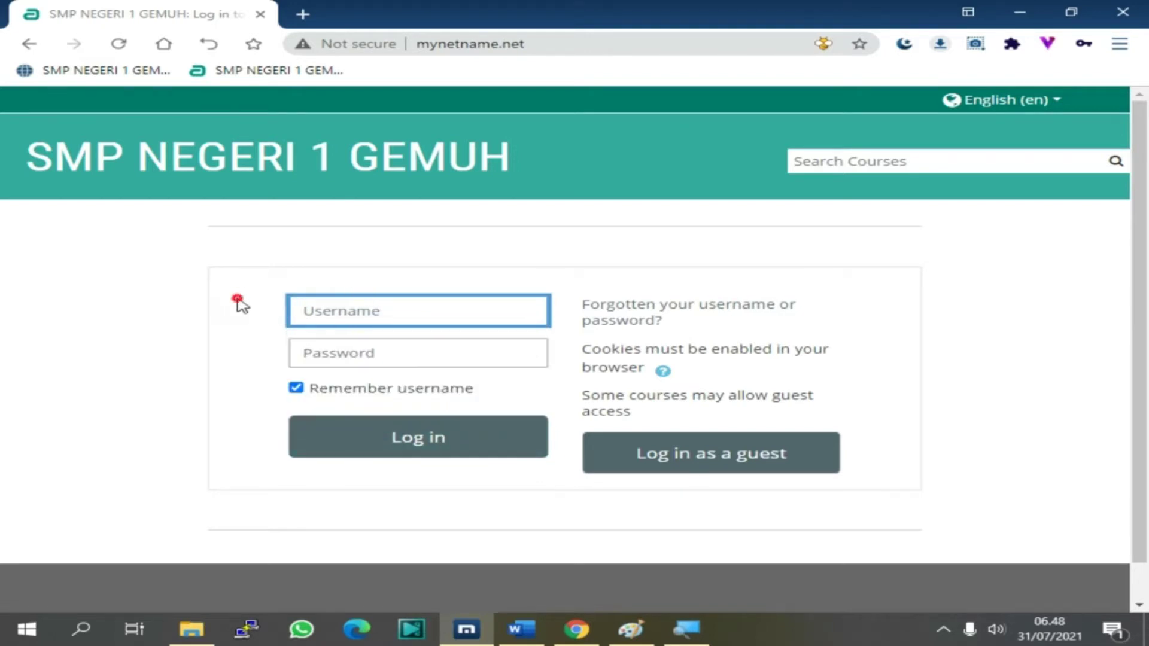
click(308, 311)
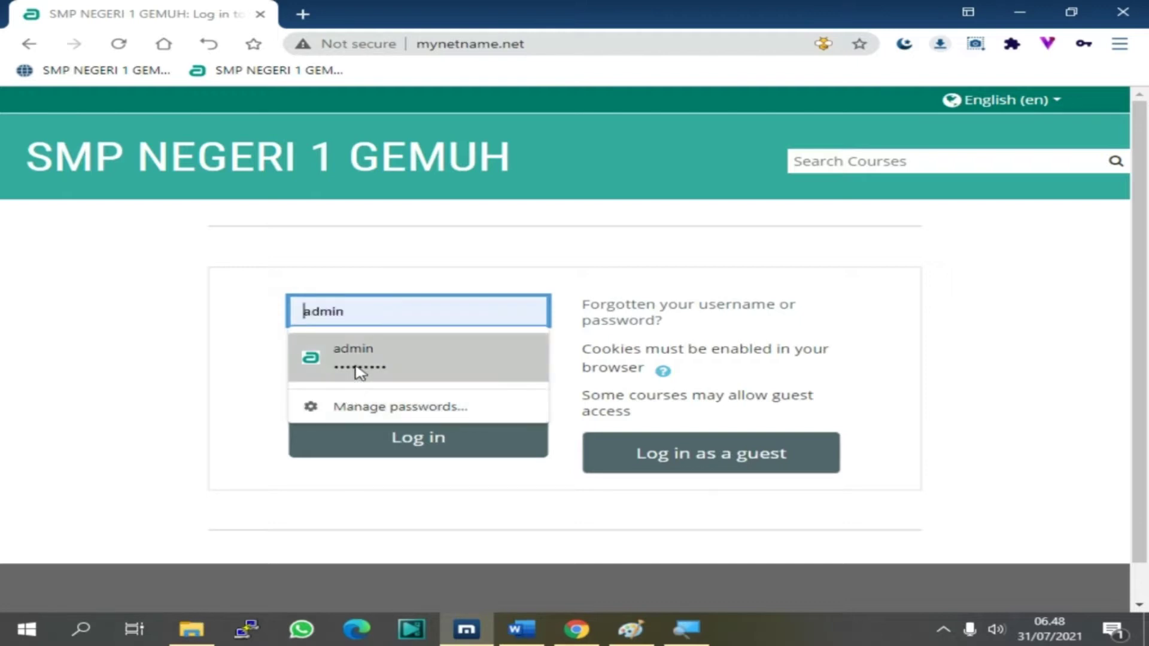
click(335, 369)
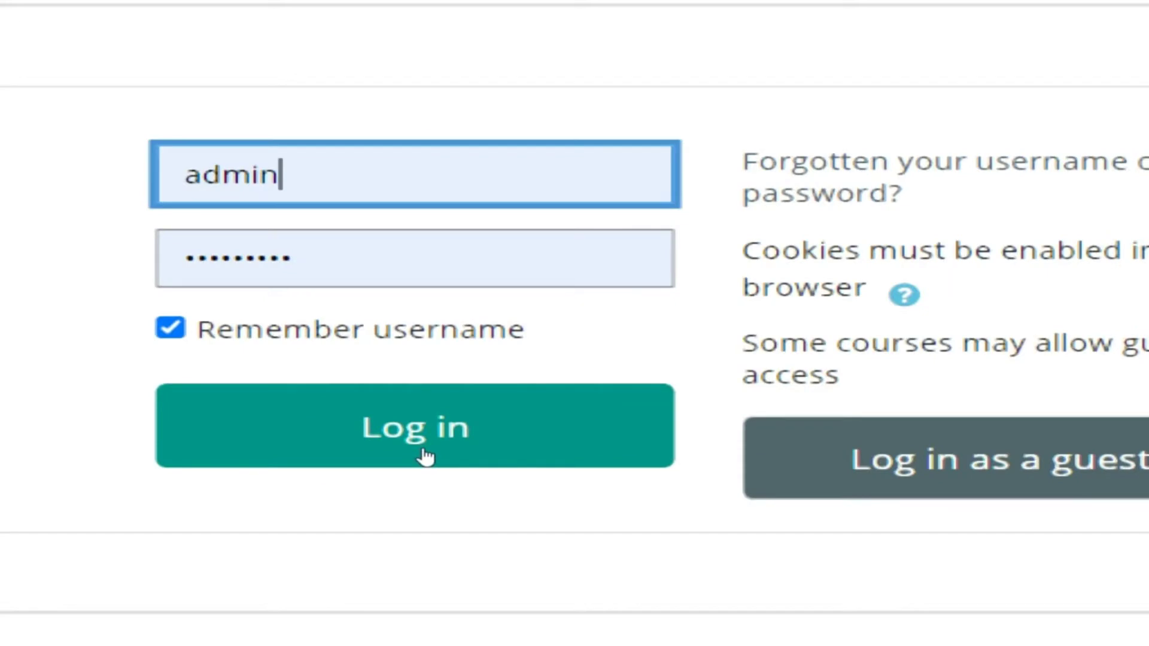
click(424, 454)
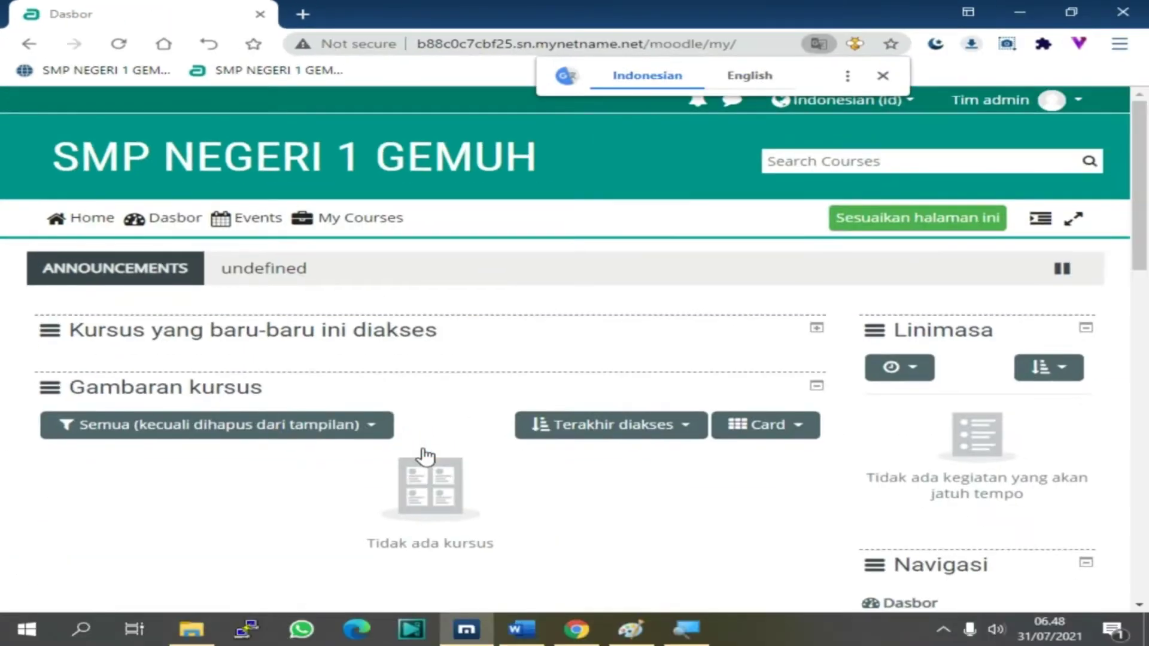
Dismiss the page translation offer and read the task in Word before returning to Moodle
click(884, 76)
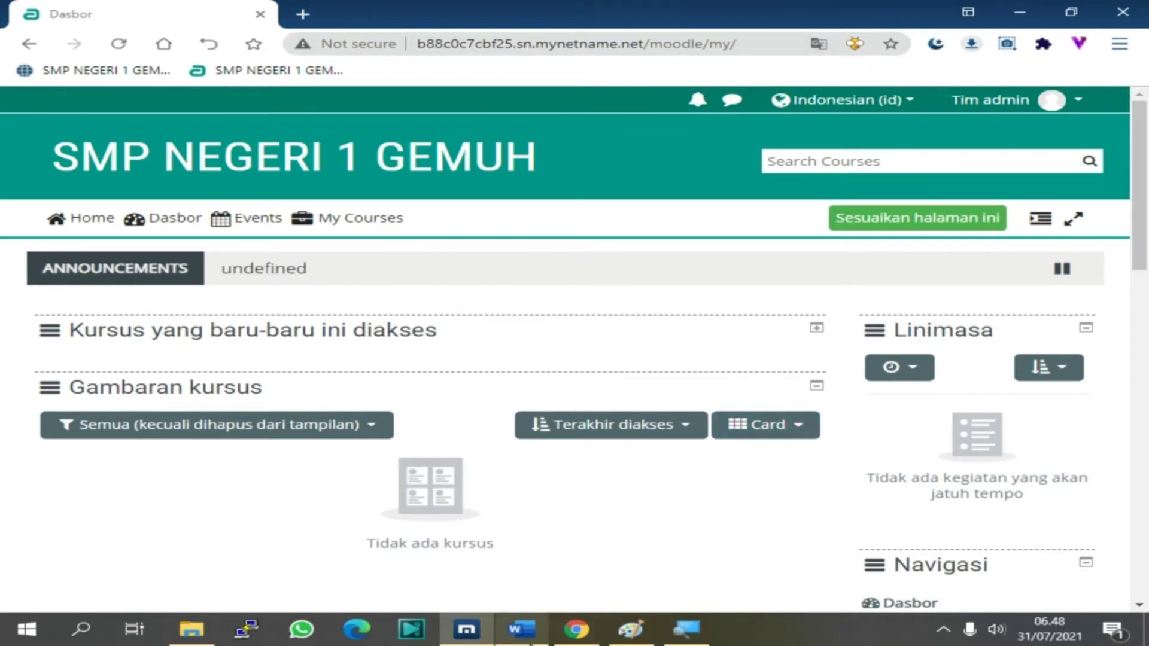
click(520, 629)
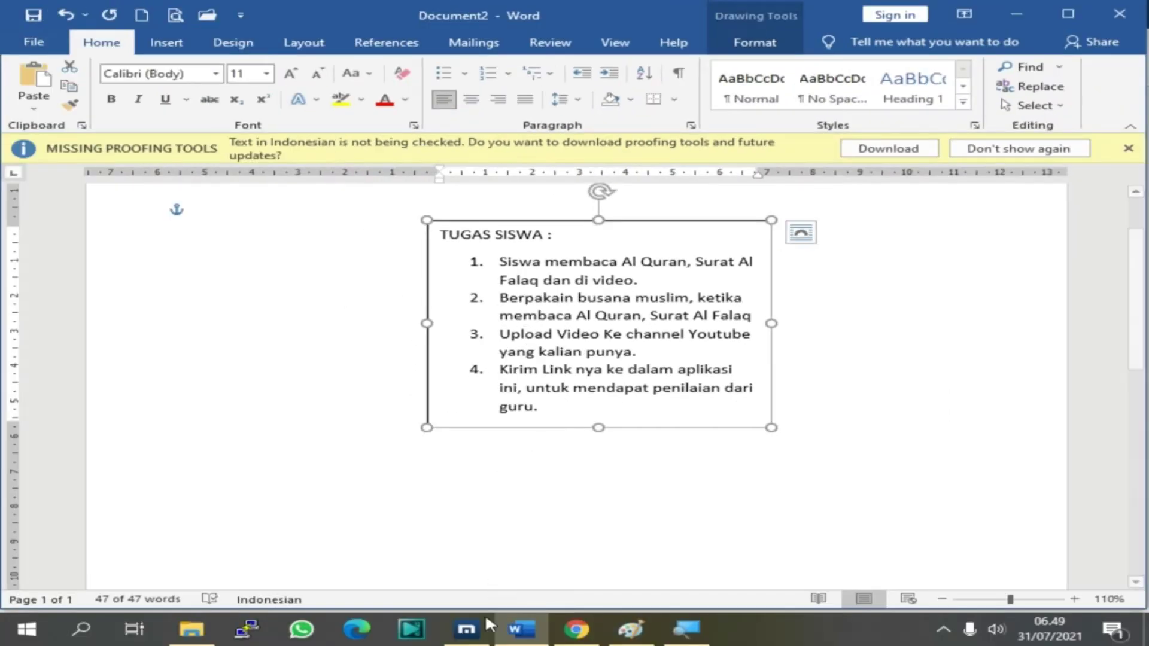
click(470, 629)
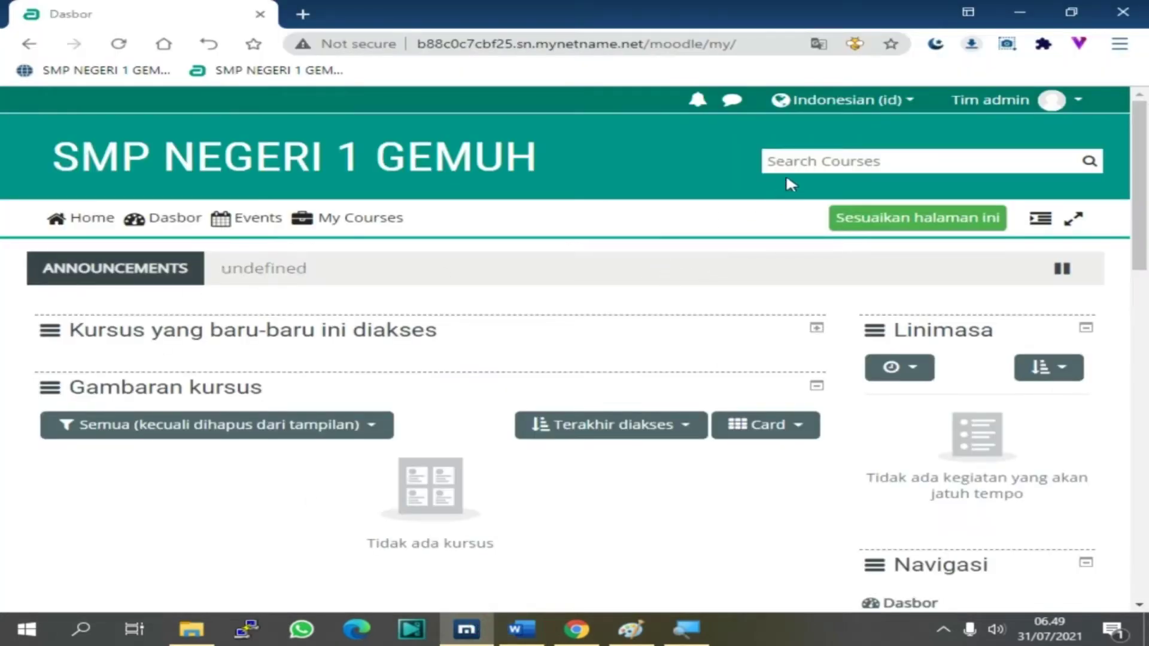
click(776, 158)
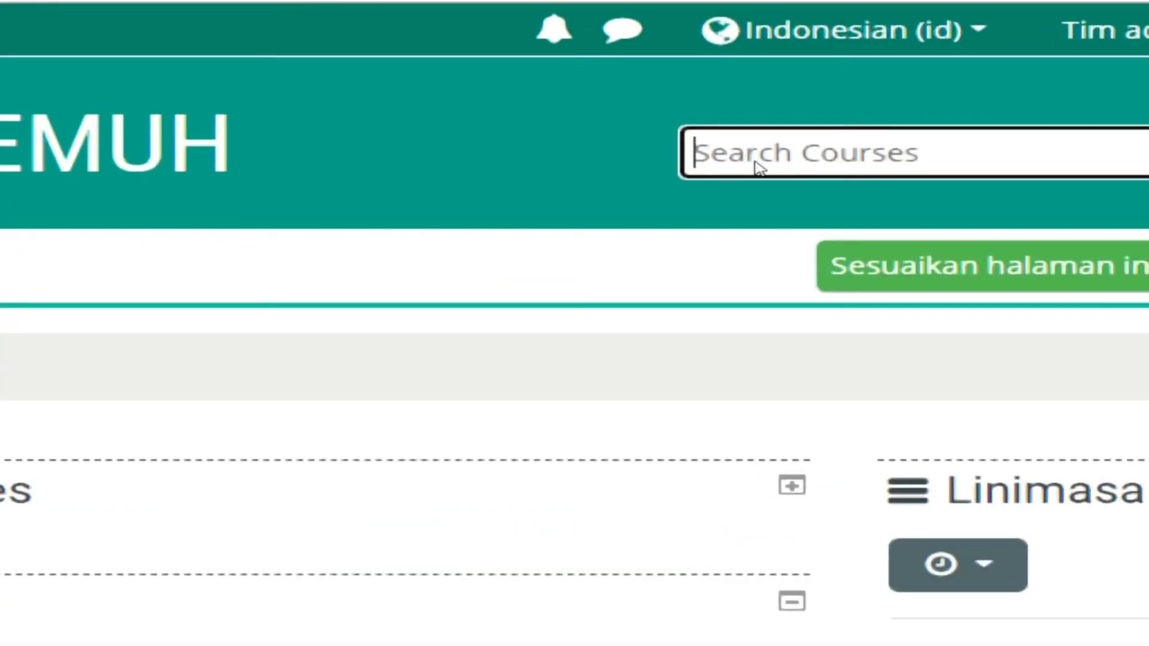
Search courses for 'inf 7a' and open the INFORMATIKA-7A course
text(inf)
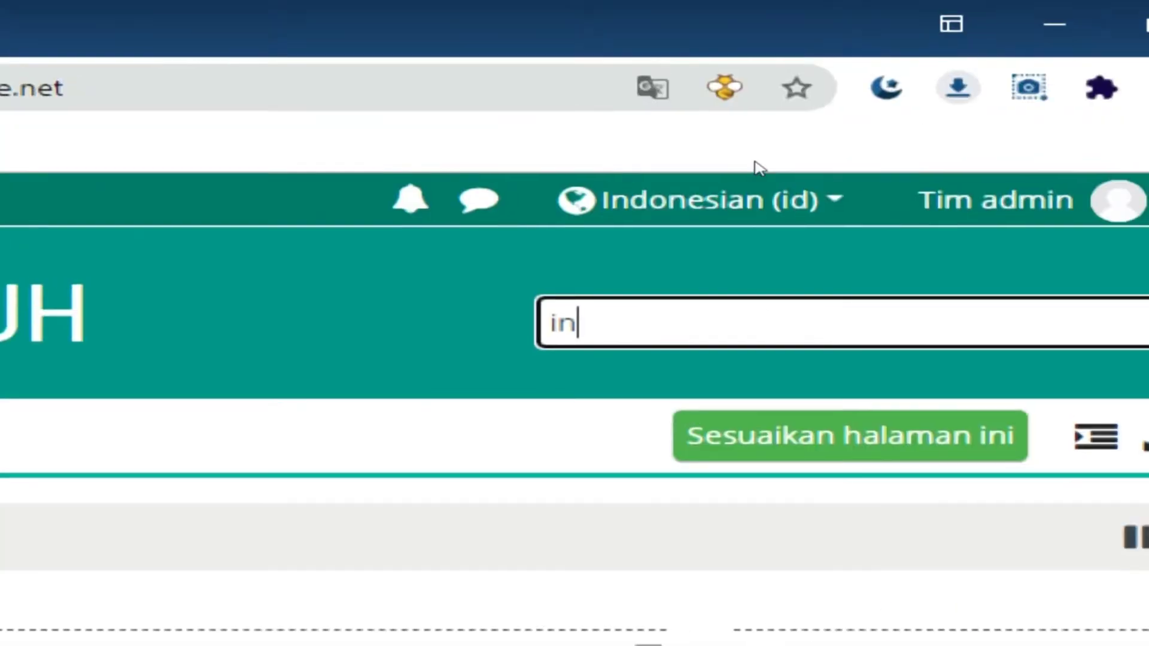
text( 7a)
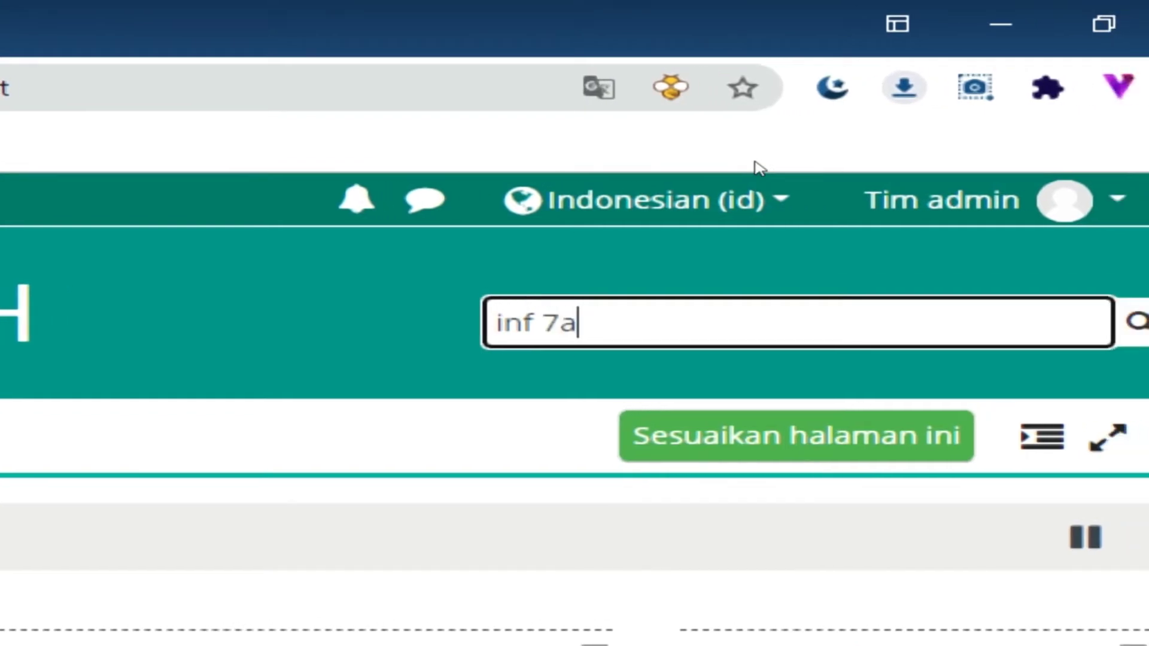
key(Return)
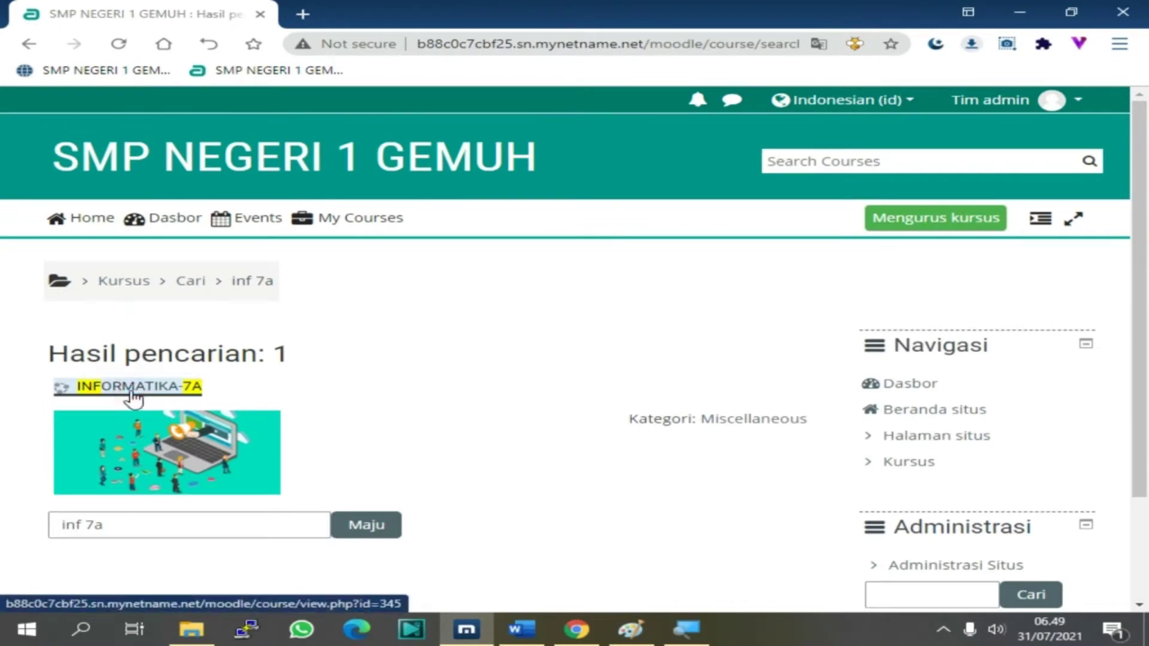
click(133, 394)
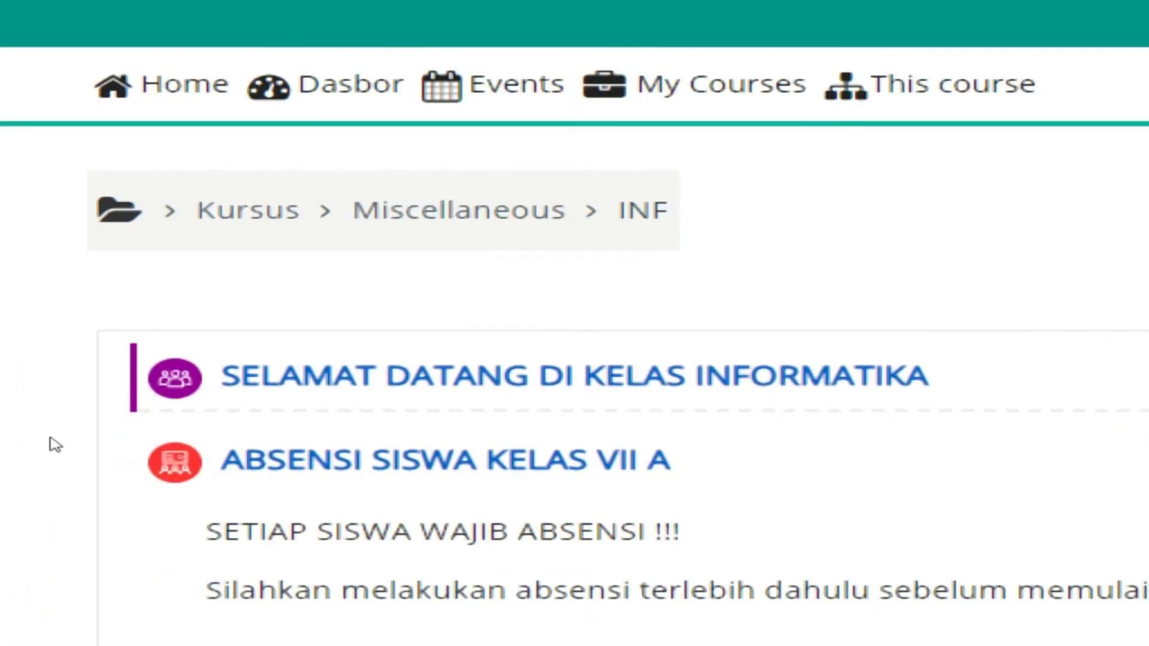
scroll(39, 399, down, 5)
scroll(78, 445, down, 2)
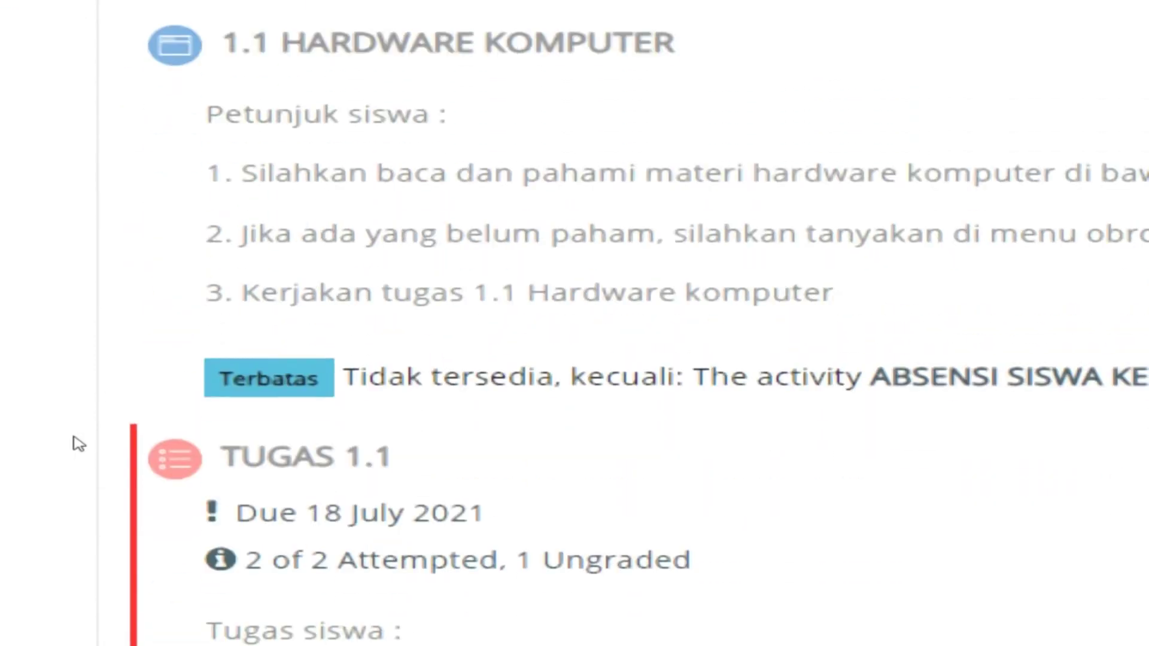
scroll(79, 444, down, 4)
scroll(79, 444, up, 8)
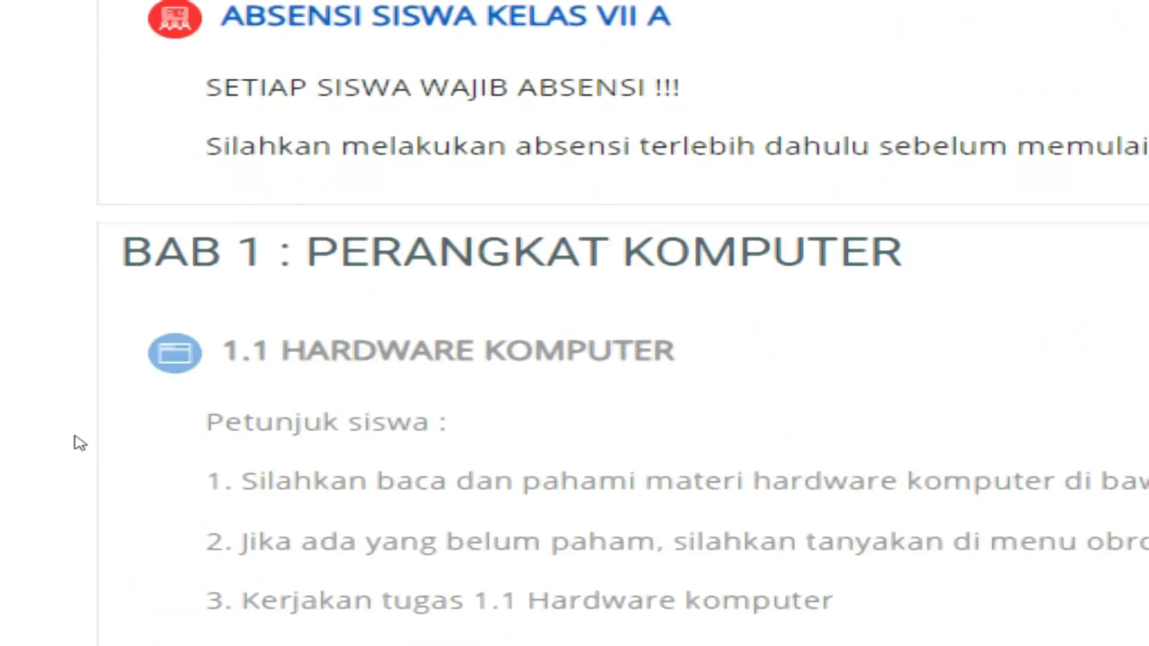
scroll(79, 443, up, 5)
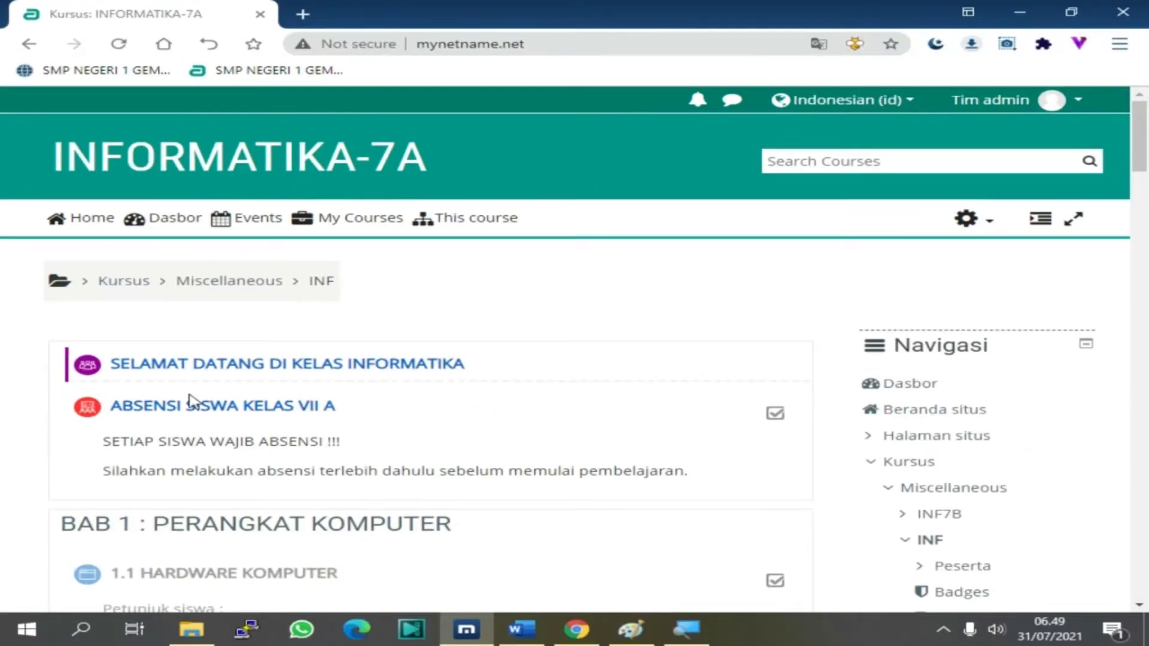
Turn on editing mode (Hidupkan Mode Ubah) for the INFORMATIKA-7A course
scroll(960, 366, down, 15)
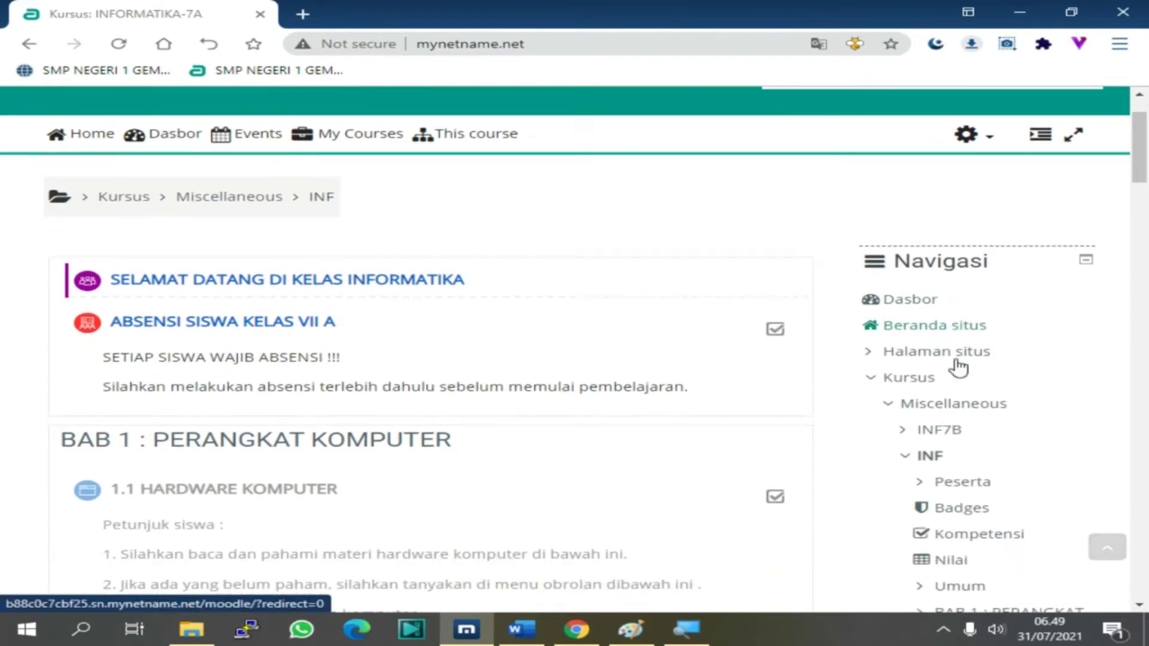
scroll(958, 366, down, 10)
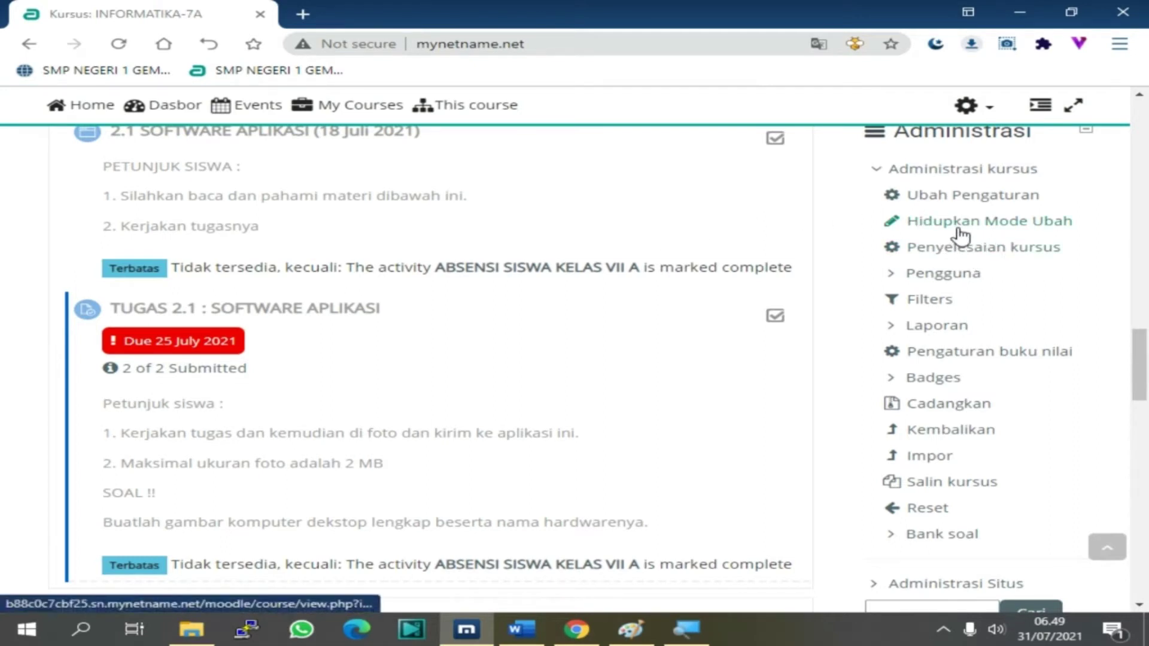
scroll(925, 198, up, 1)
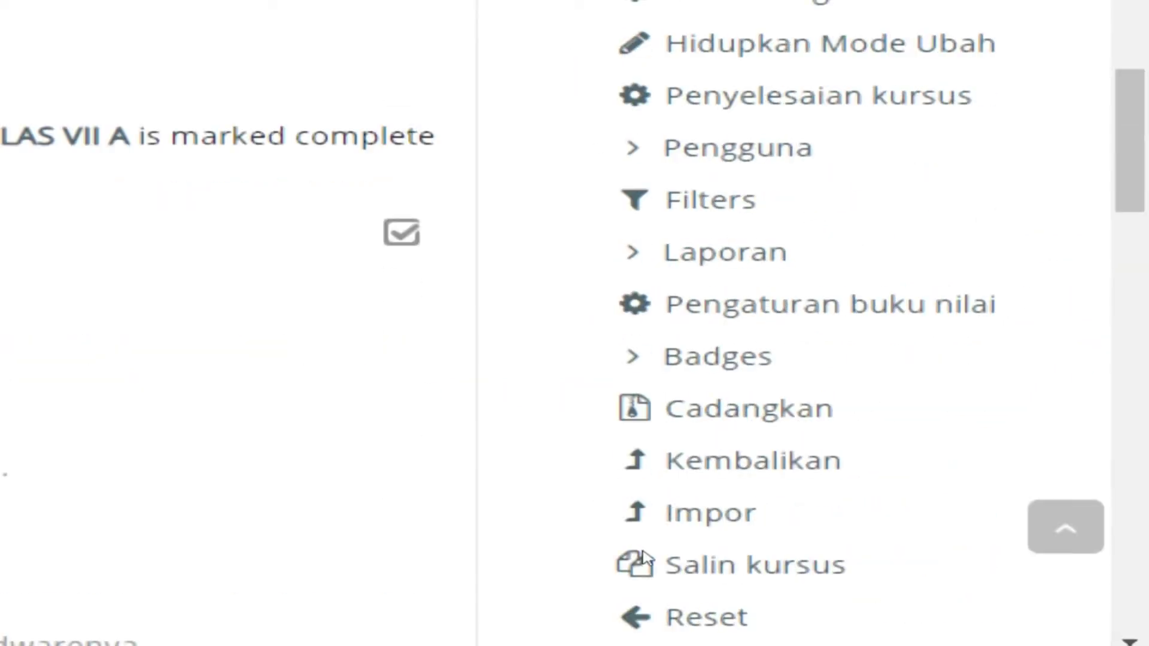
scroll(1000, 349, down, 1)
scroll(993, 334, up, 5)
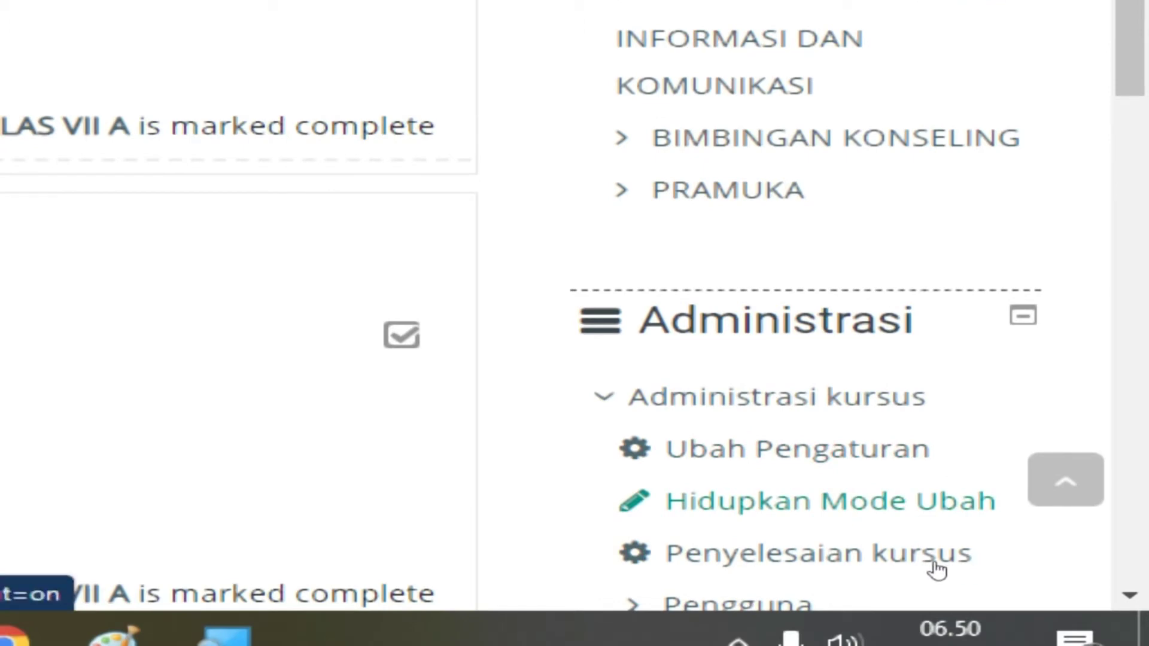
click(937, 571)
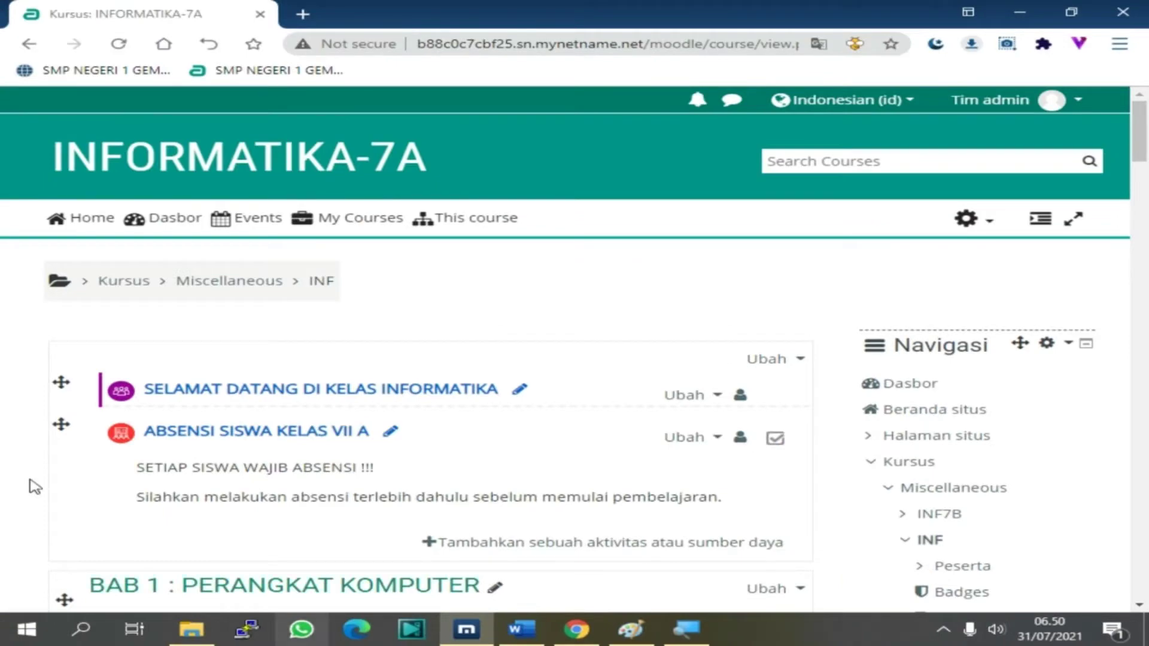
scroll(67, 441, down, 5)
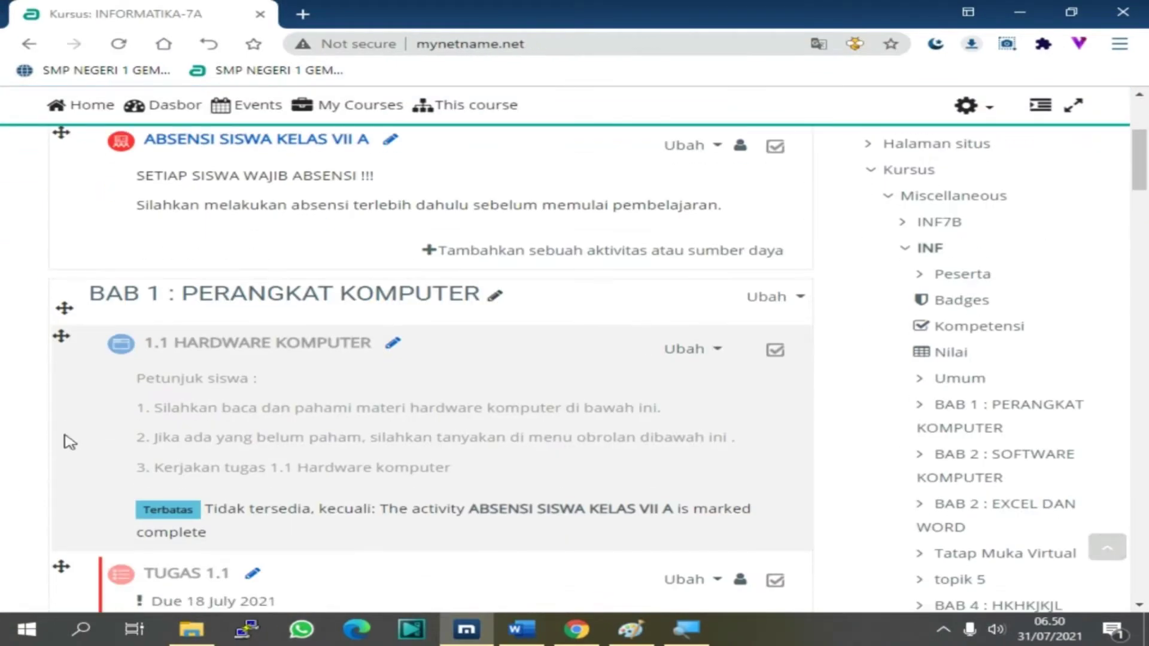
scroll(67, 442, down, 12)
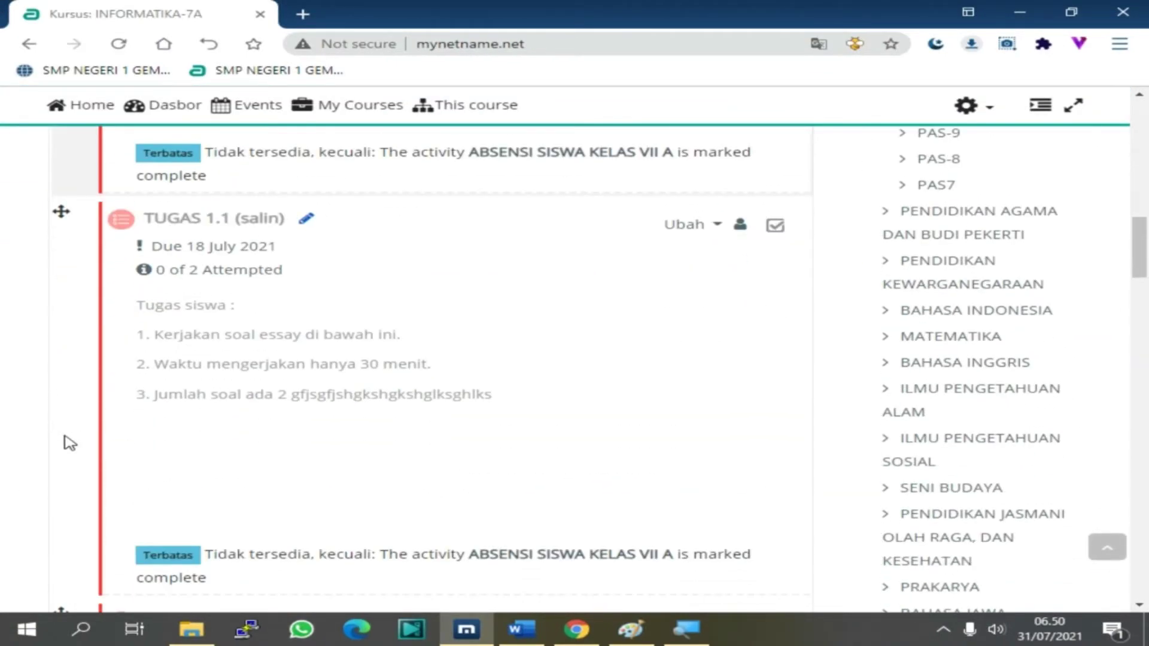
scroll(67, 443, down, 10)
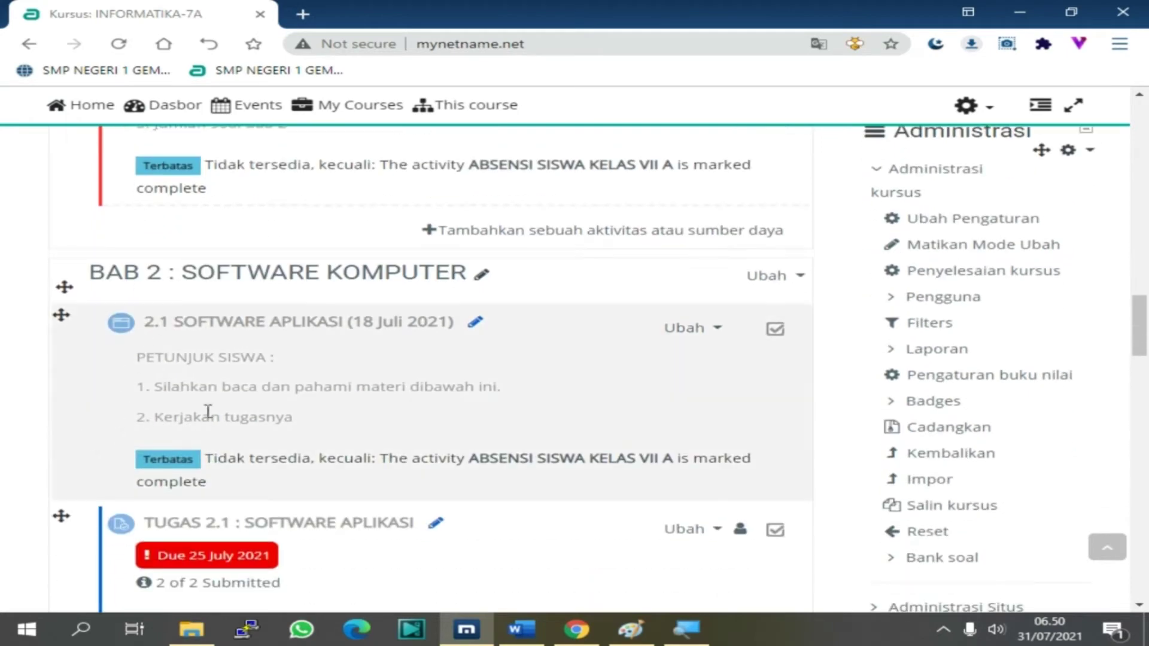
scroll(208, 412, down, 9)
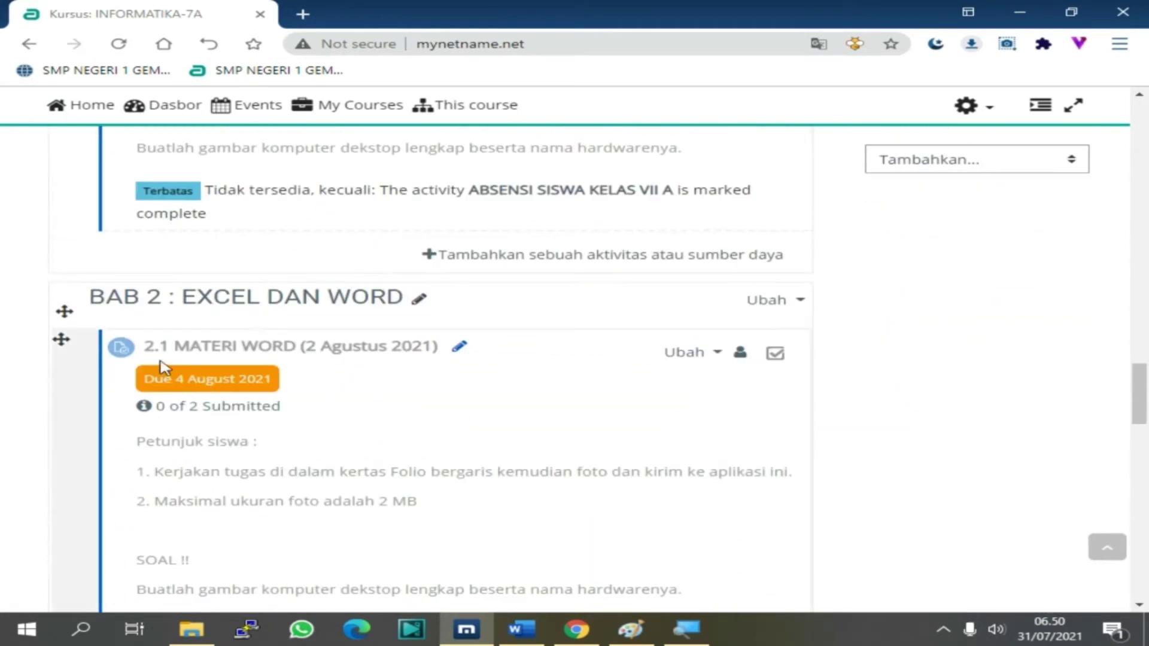
scroll(431, 464, down, 4)
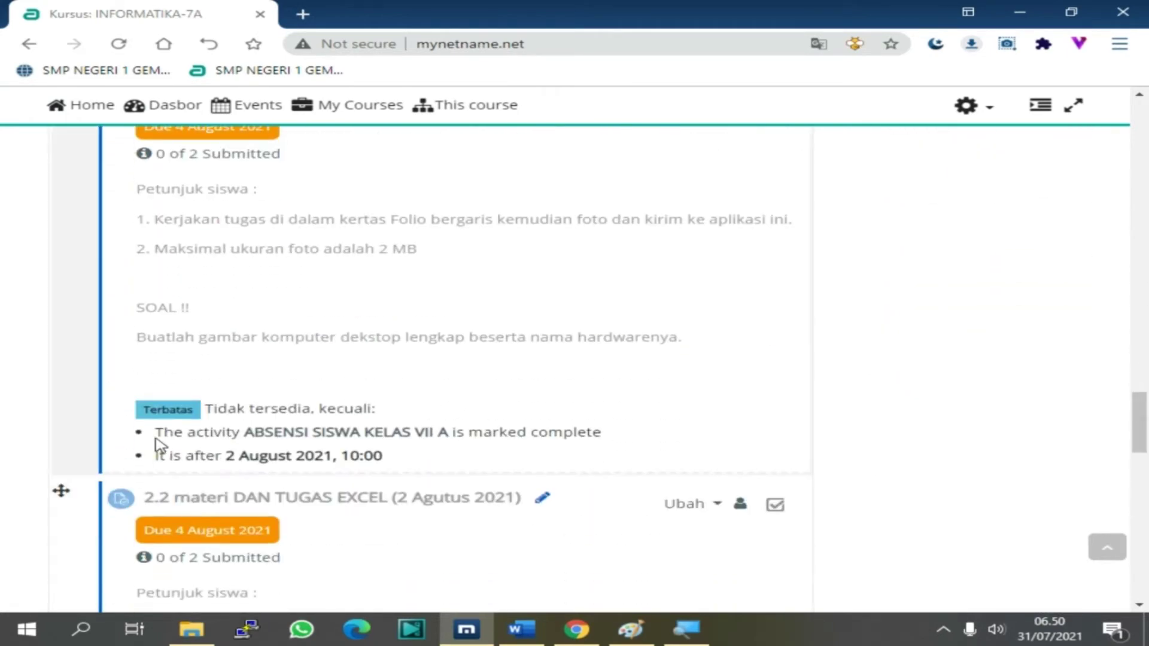
scroll(158, 446, down, 10)
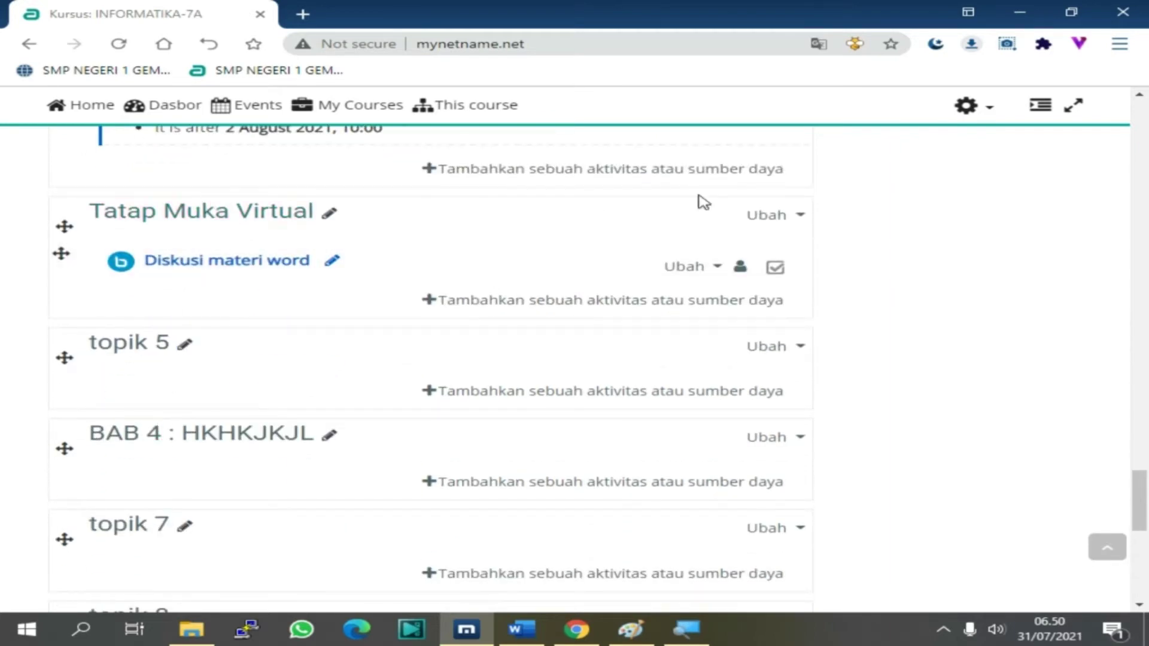
click(797, 217)
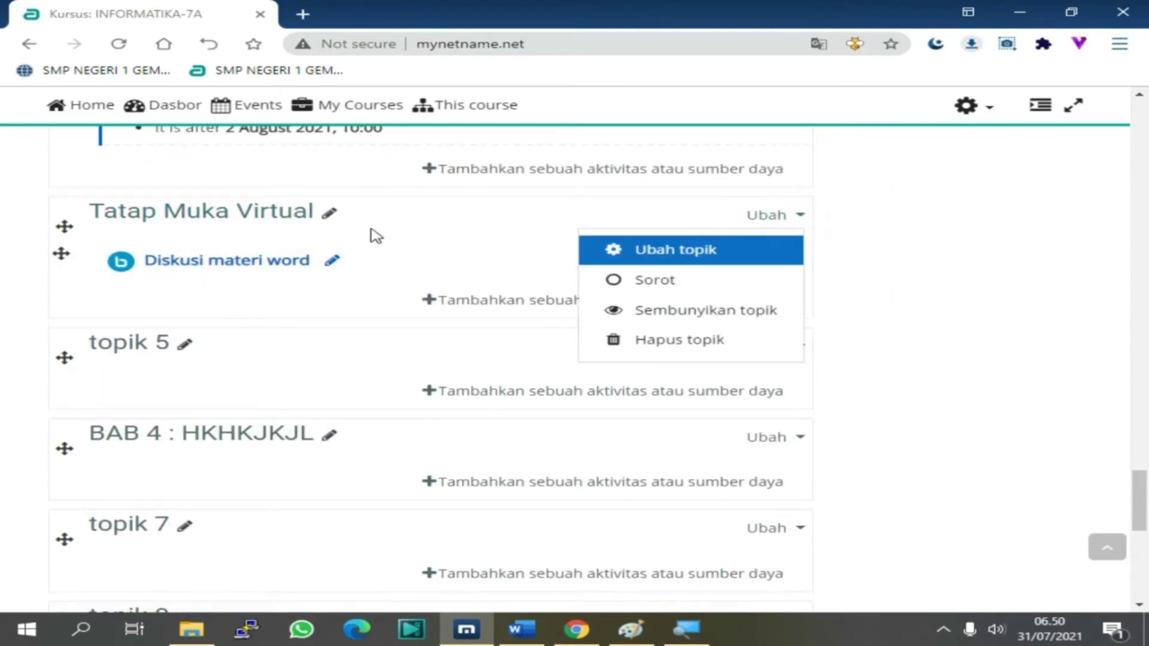
scroll(378, 246, up, 4)
click(931, 352)
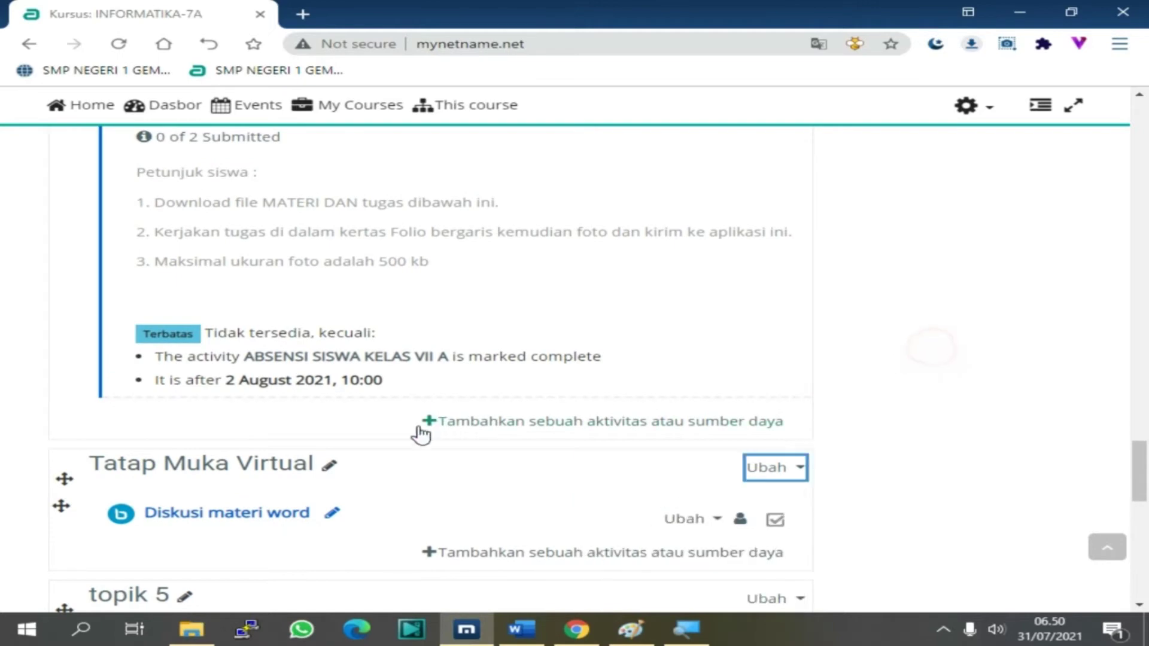
scroll(416, 441, down, 5)
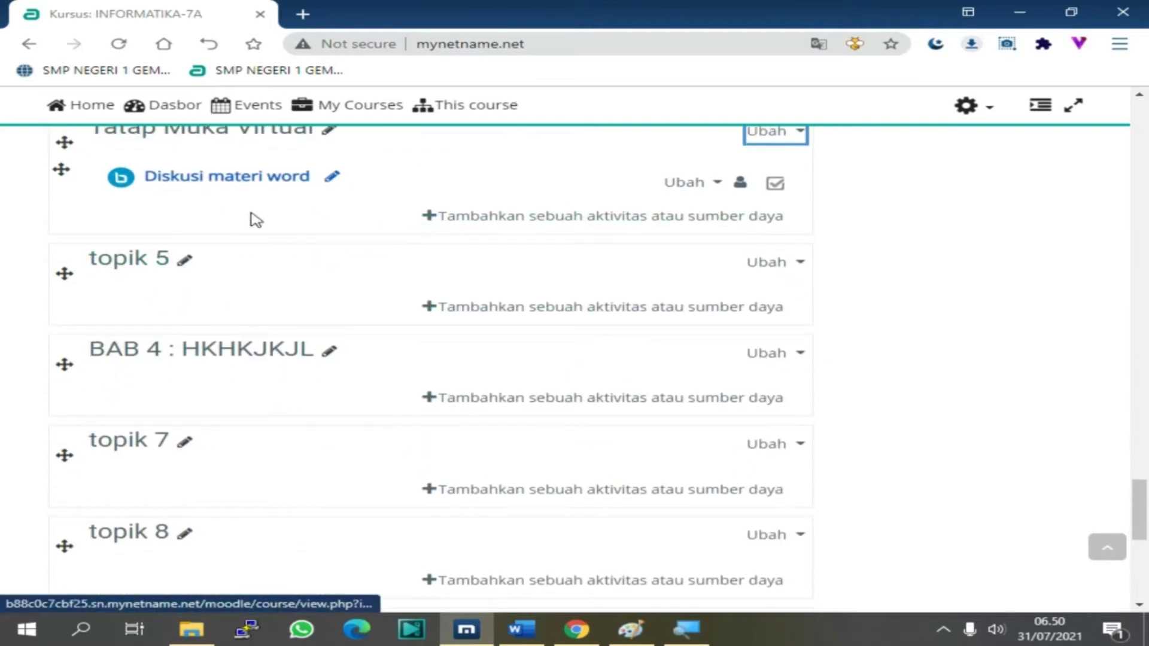
scroll(255, 219, up, 1)
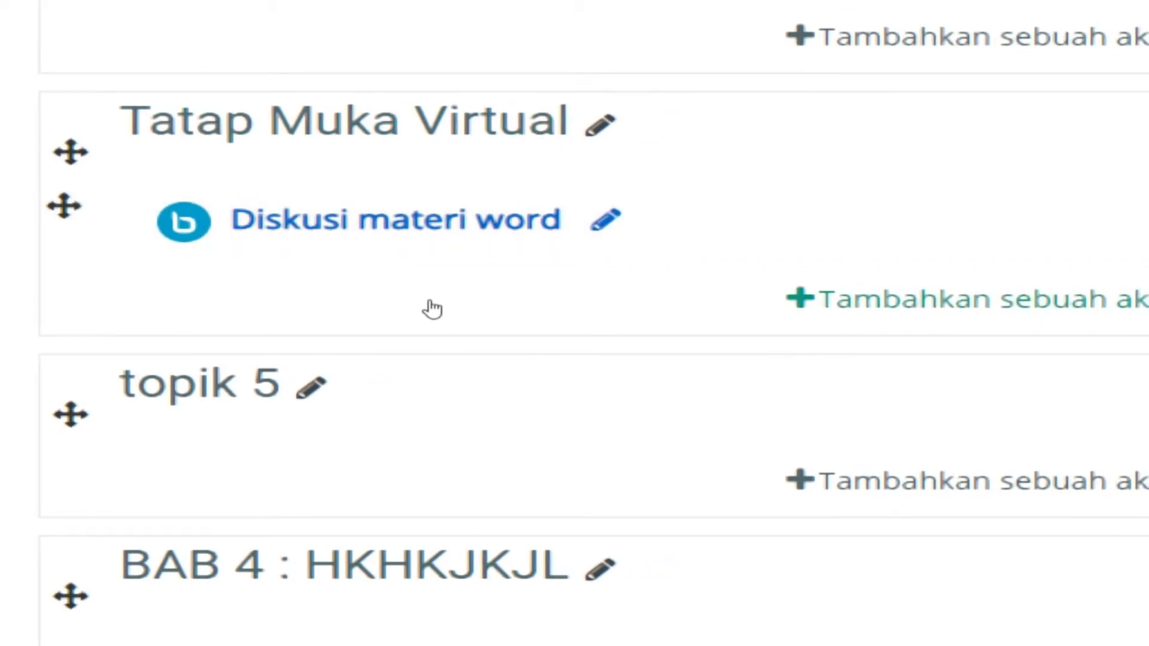
Add a new Assignment activity to the Tatap Muka Virtual topic
click(490, 308)
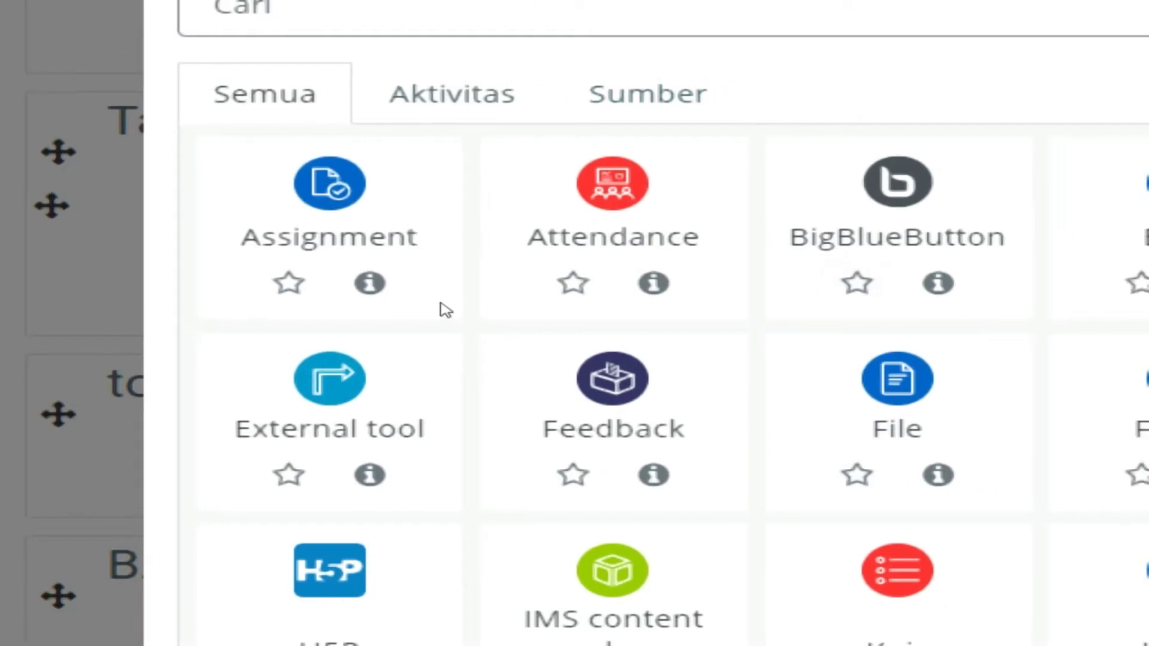
scroll(489, 305, down, 1)
scroll(489, 305, up, 1)
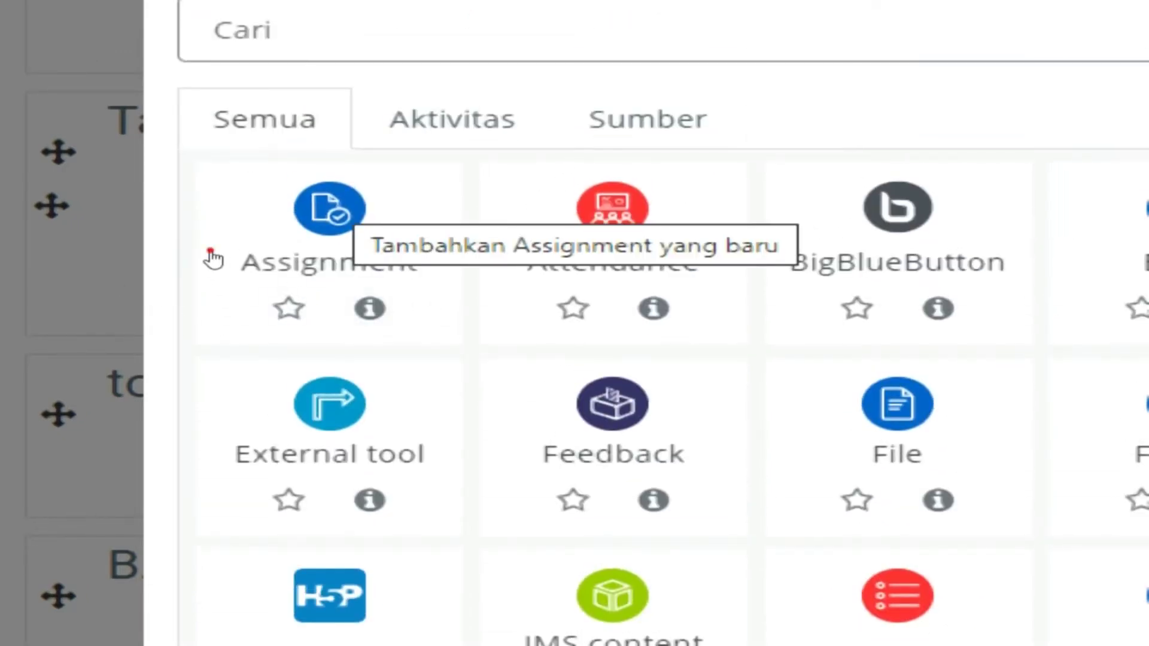
click(213, 259)
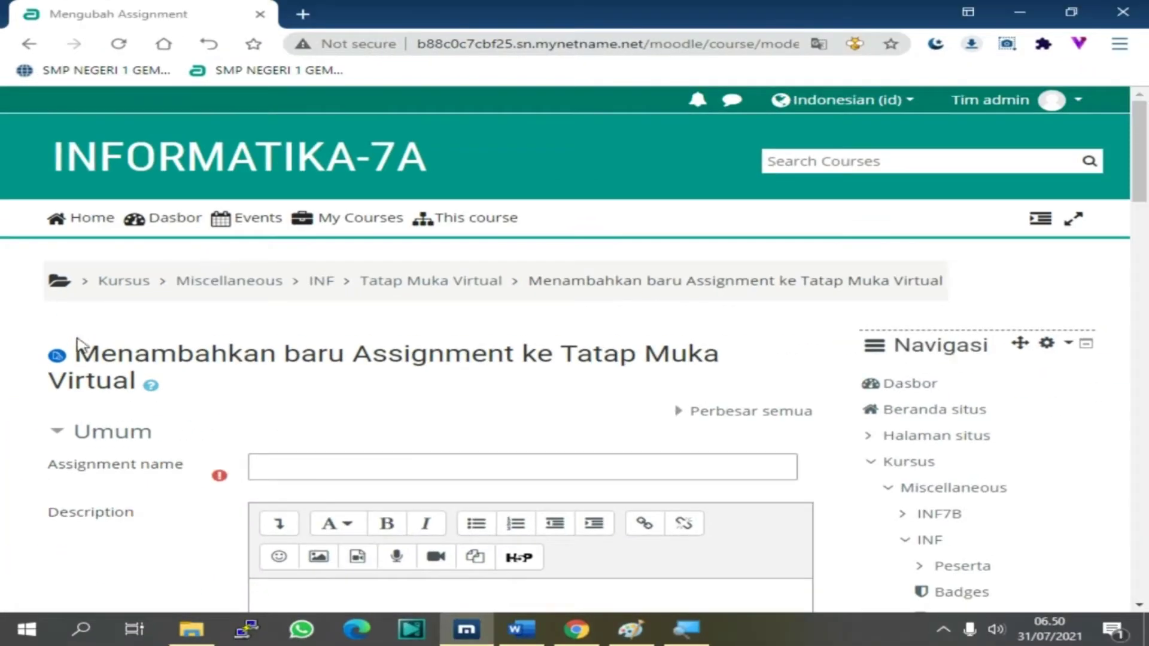
Name the assignment 'TUGAS 2.3 MEMBUAT VIDEO MEMBACA AL QURAN (31 Juli 2021)'
click(287, 470)
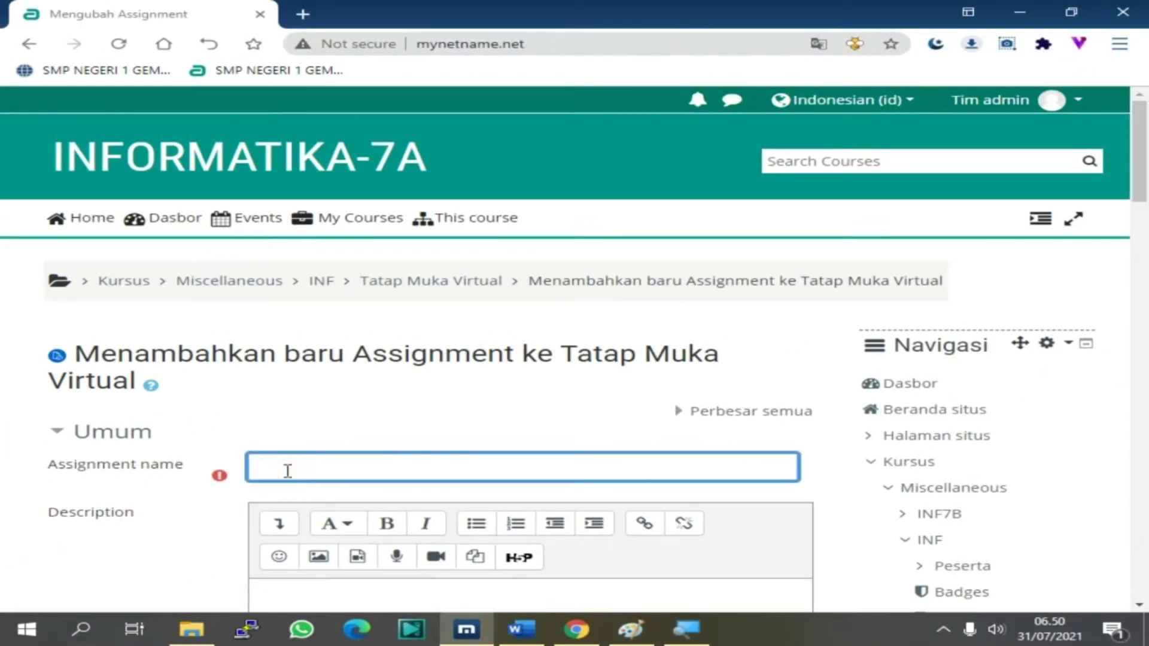
text(tu)
text(TUGAS )
text(2)
text(.3)
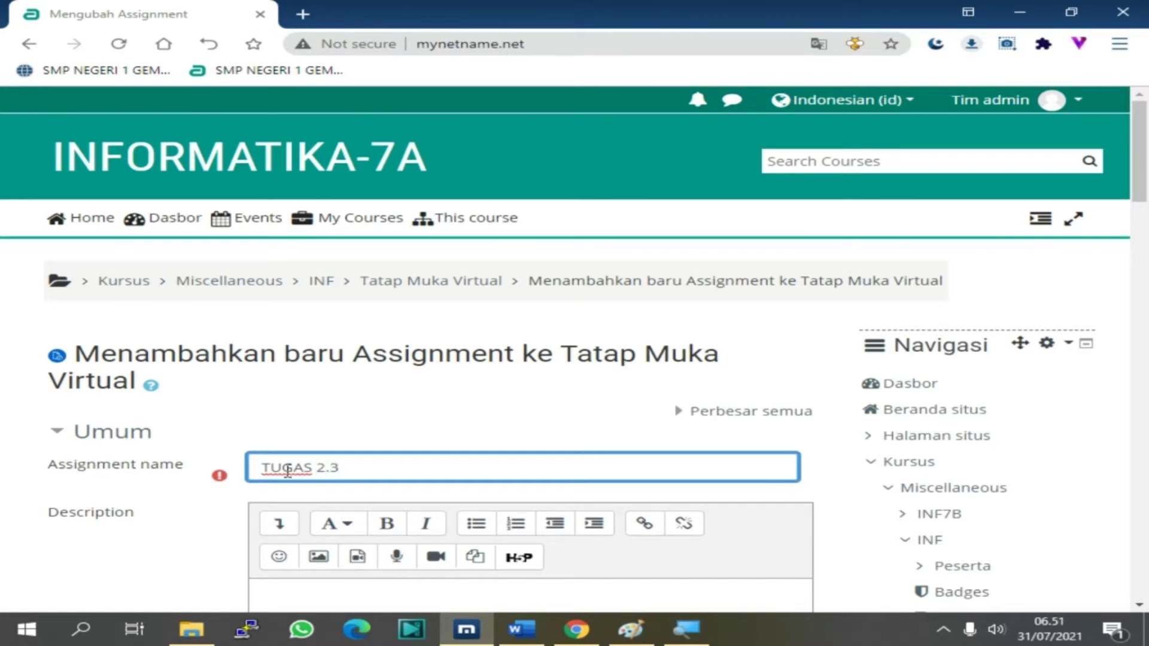
text( MEMBUAT )
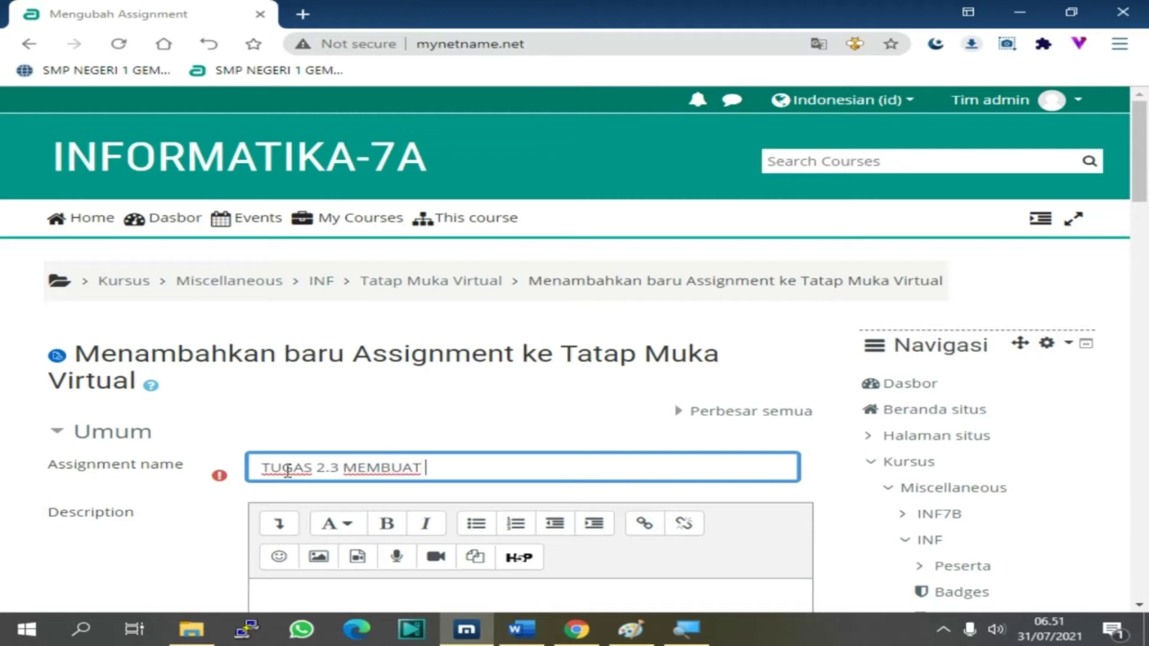
text(VIDEO)
text(SURA)
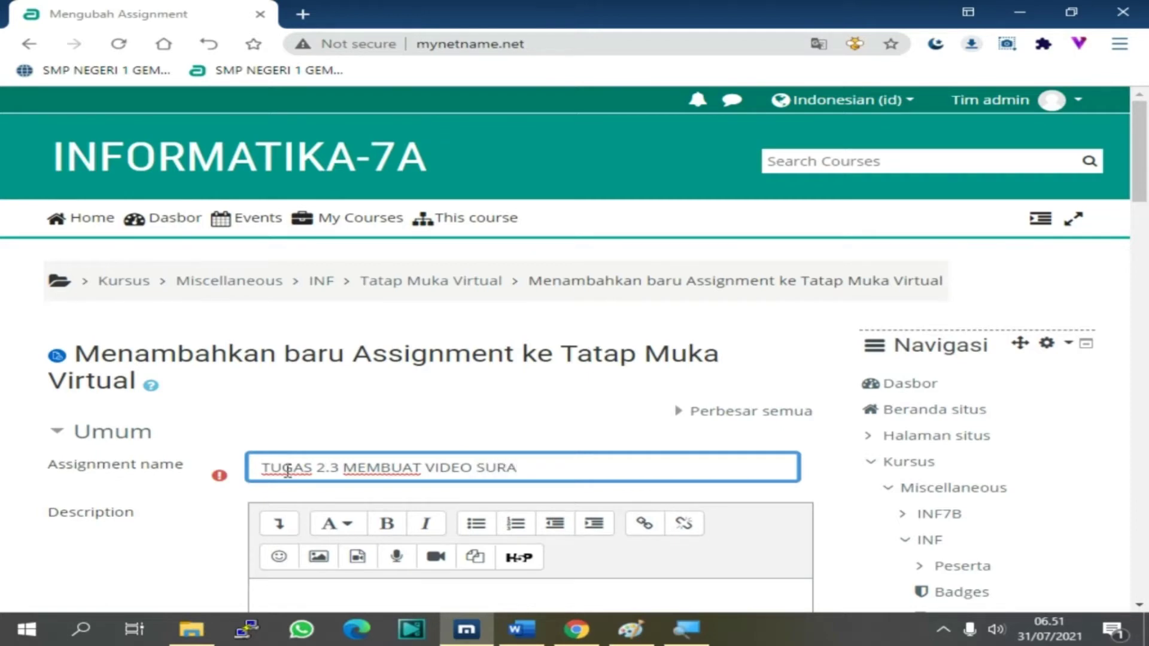
key(BackSpace)
key(BackSpace)
key(BackSpace)
text(MEMBACA a)
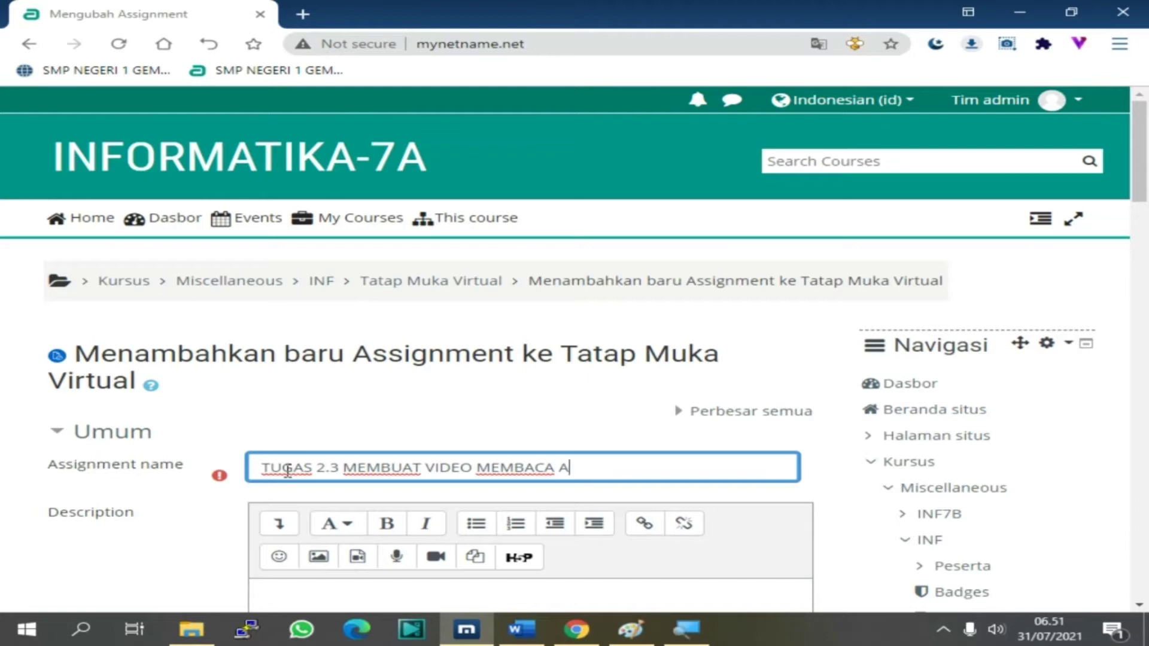
text(L QURAN ()
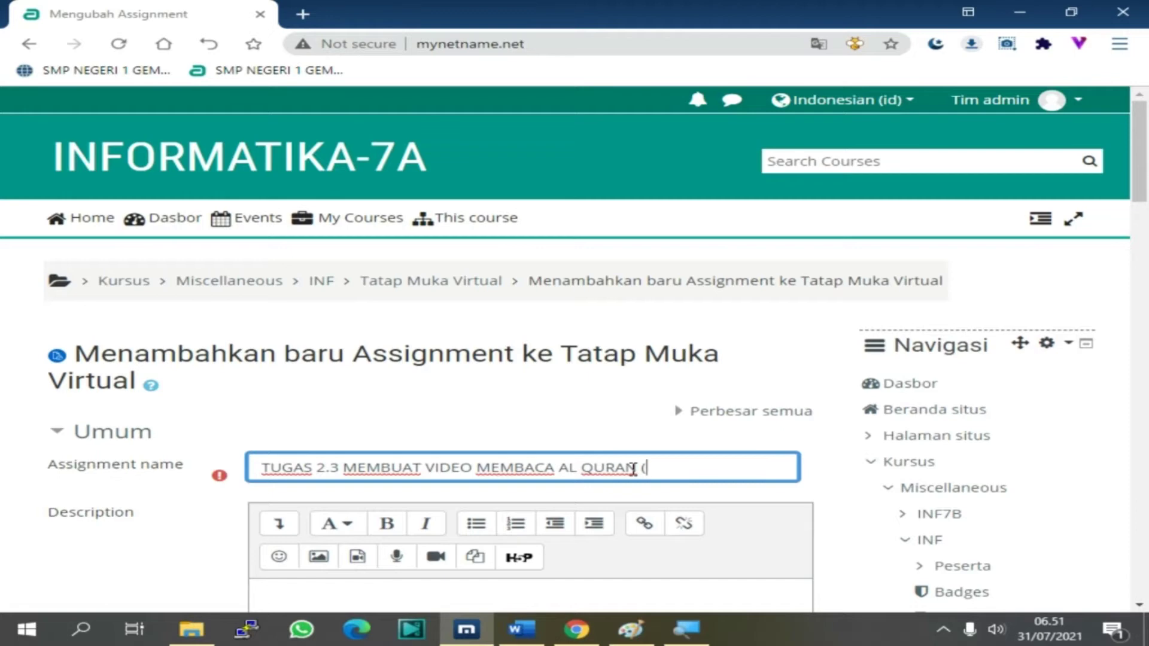
text(31 JULI 2021)
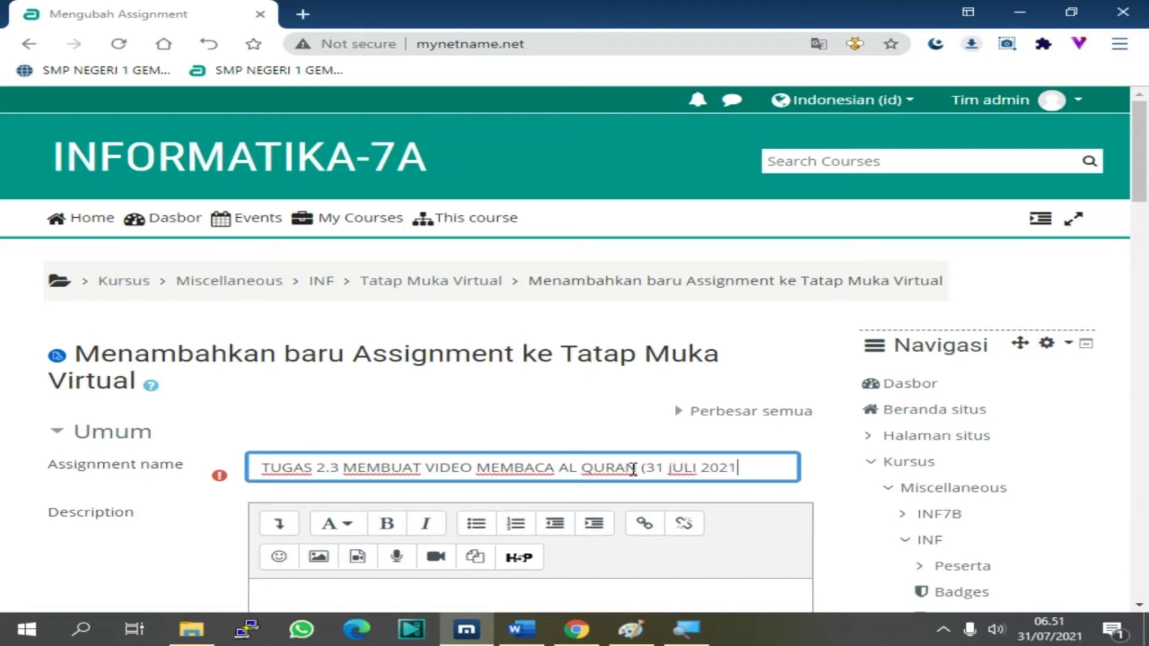
text())
click(697, 468)
key(BackSpace)
key(BackSpace)
key(BackSpace)
key(BackSpace)
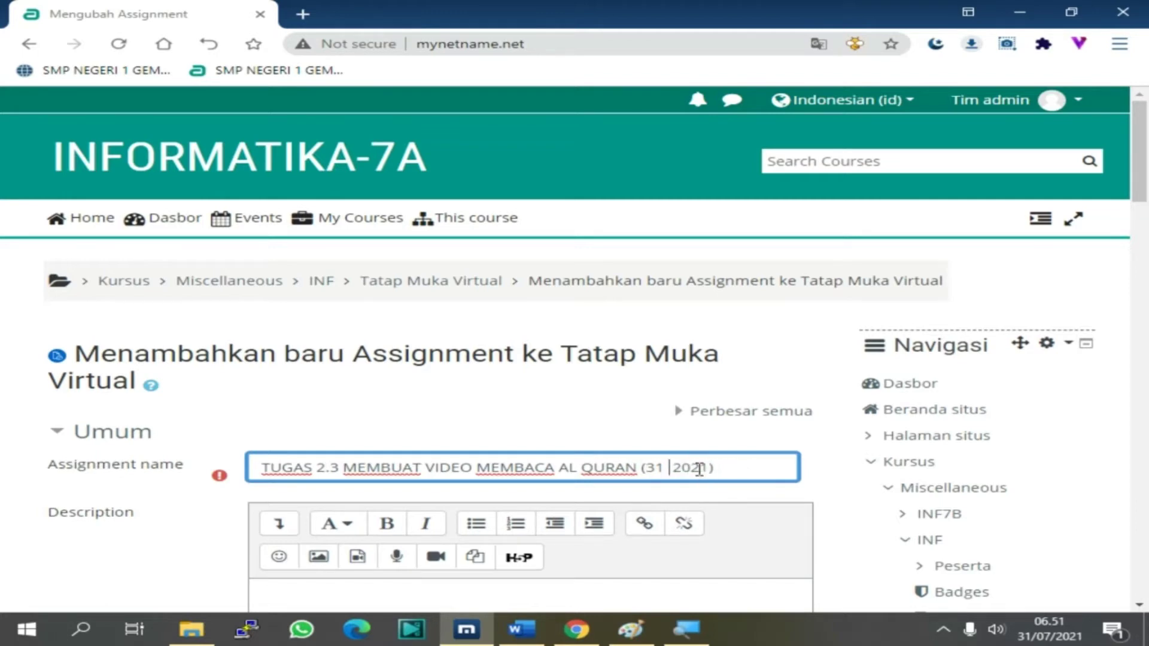
text(Juli)
Place the cursor in the empty Description editor
scroll(475, 469, down, 3)
click(273, 390)
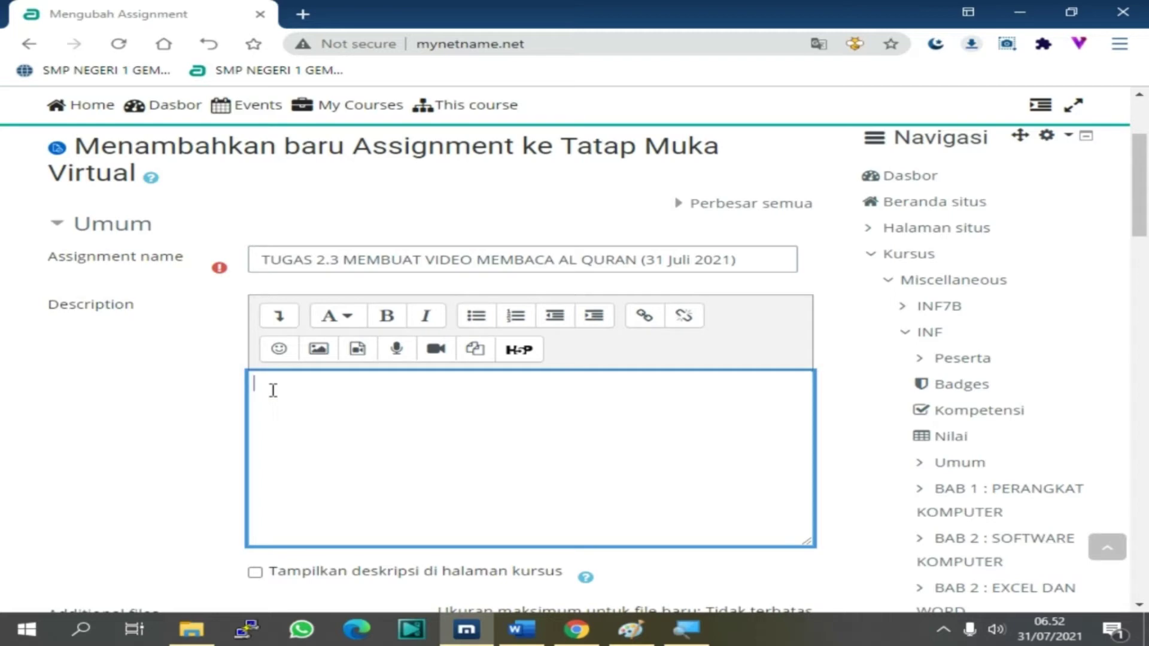
scroll(307, 405, down, 1)
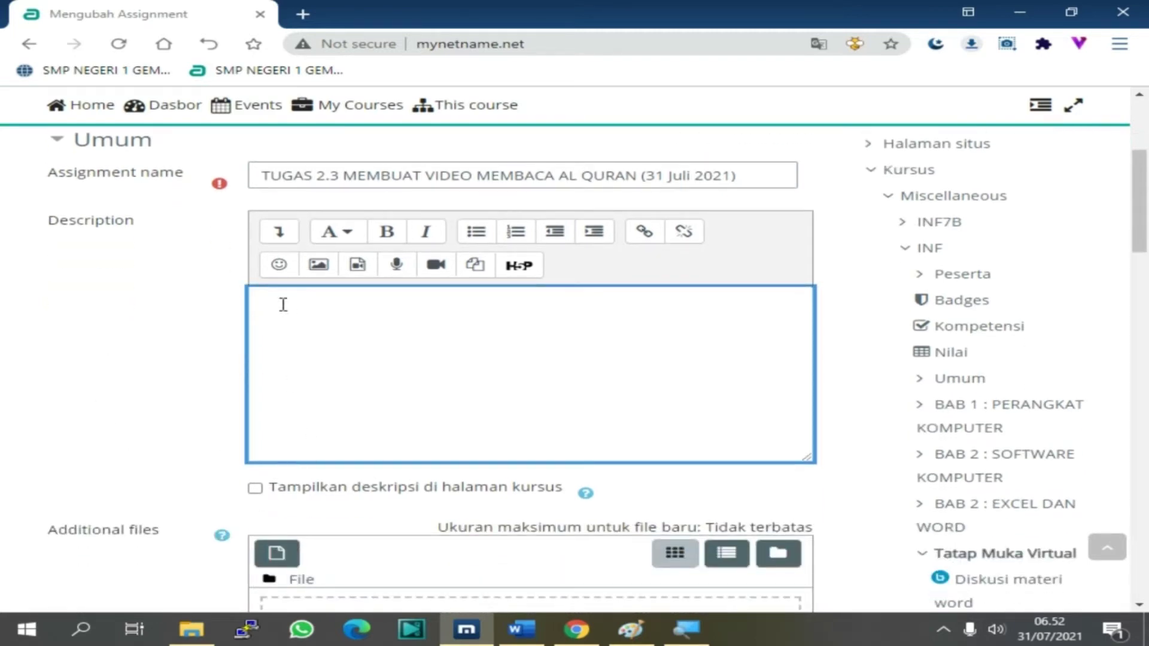
scroll(287, 302, down, 3)
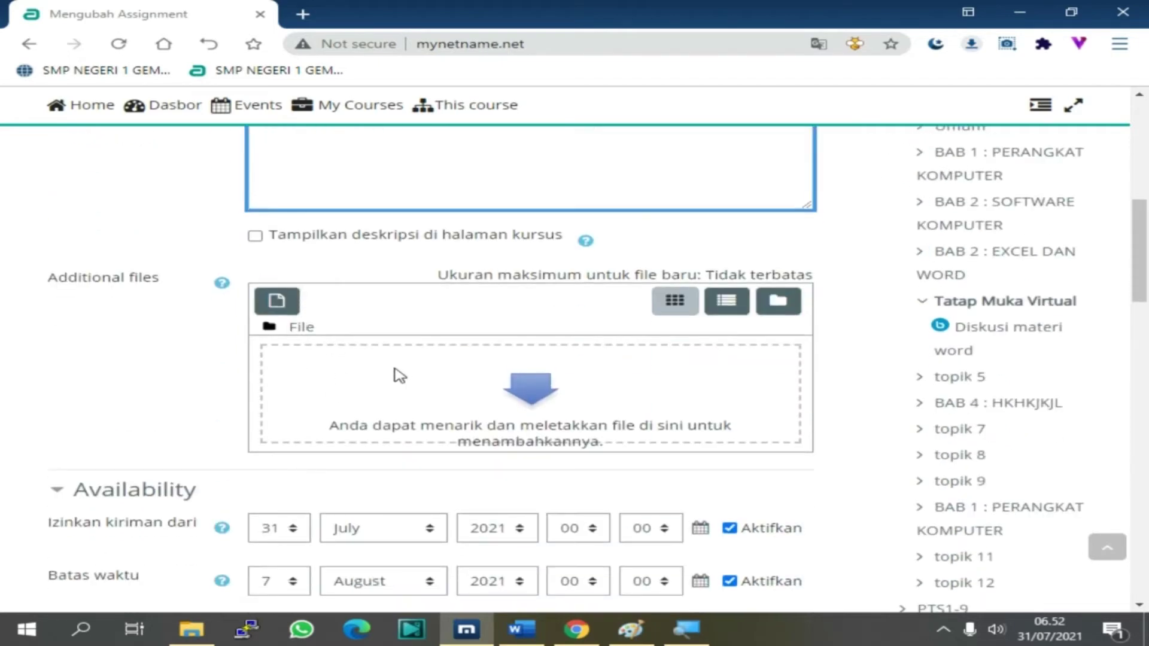
scroll(367, 299, up, 1)
scroll(366, 299, up, 2)
Copy the TUGAS SISWA task list from the Word text box
click(522, 630)
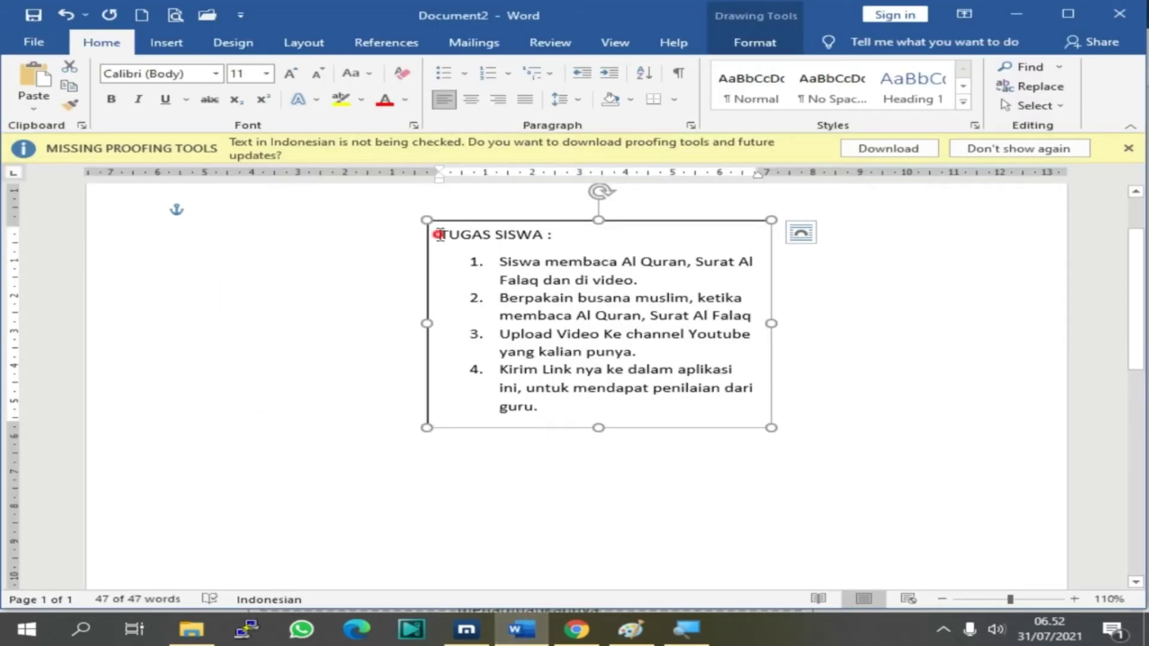
drag(438, 234, 605, 413)
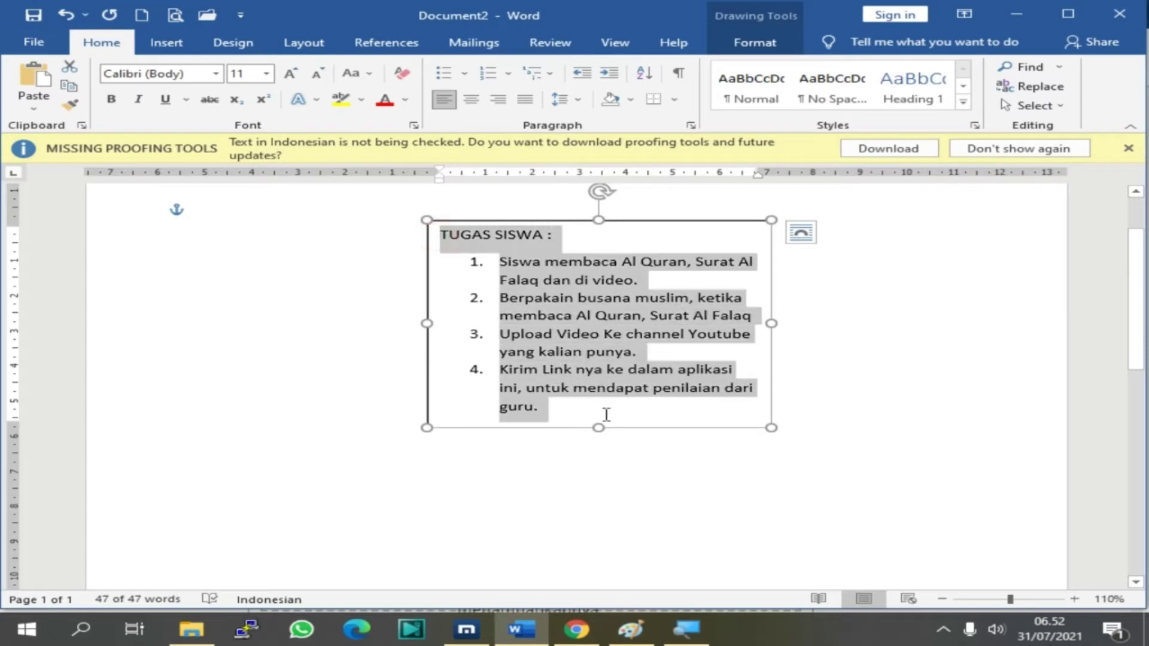
right_click(544, 336)
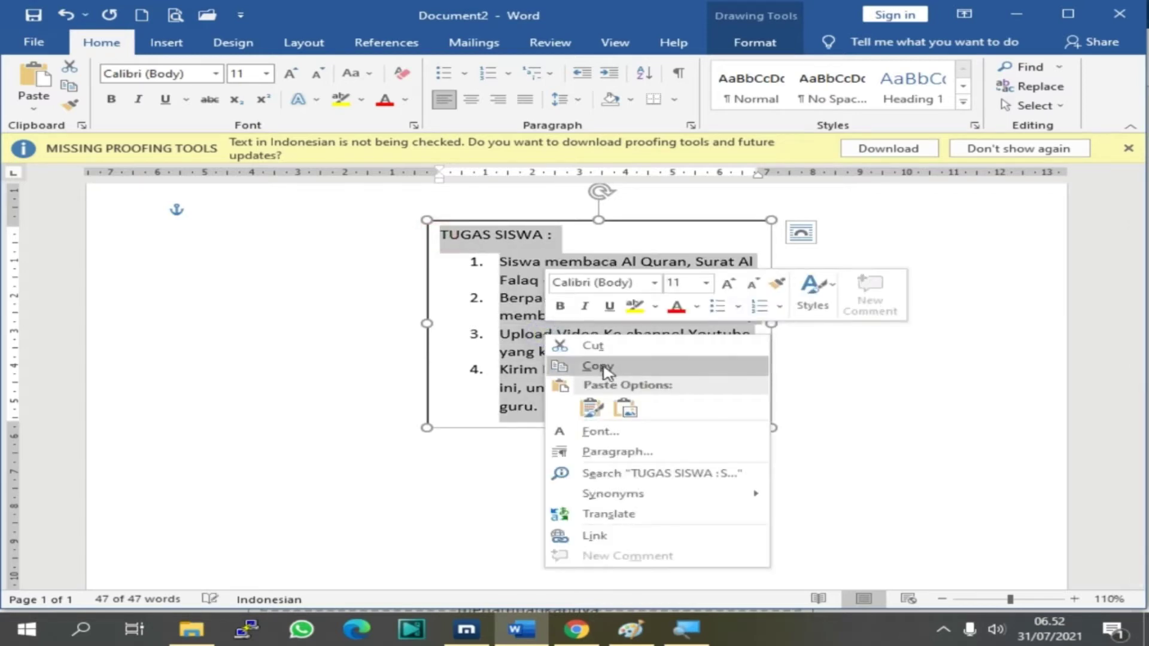
click(308, 398)
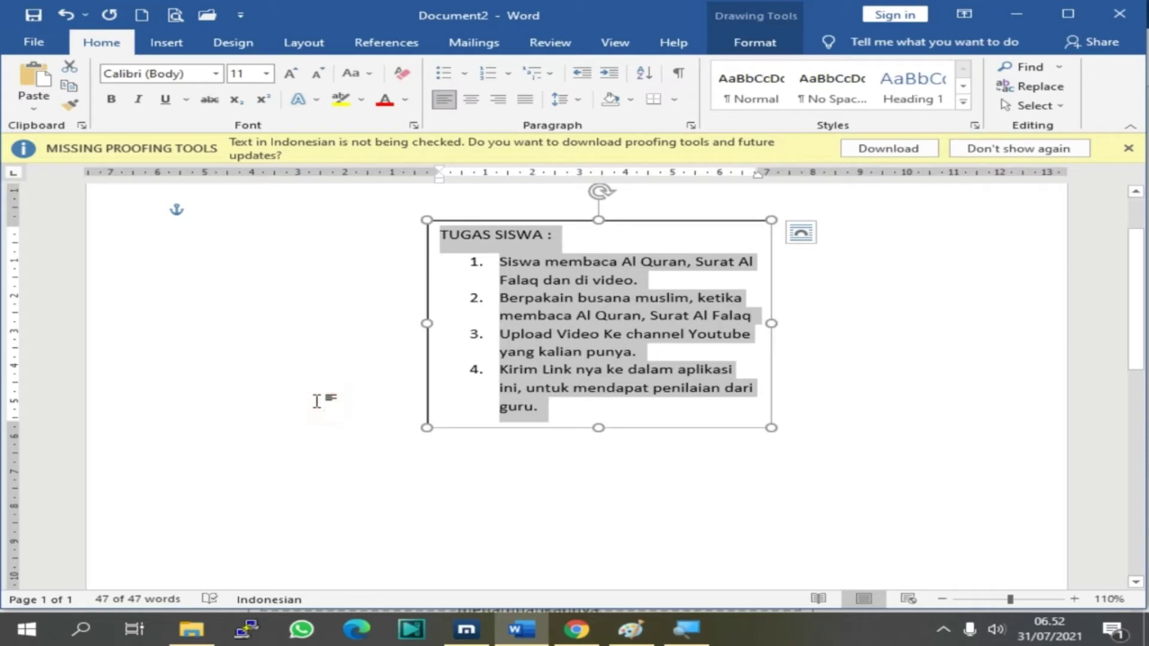
key(super)
click(989, 283)
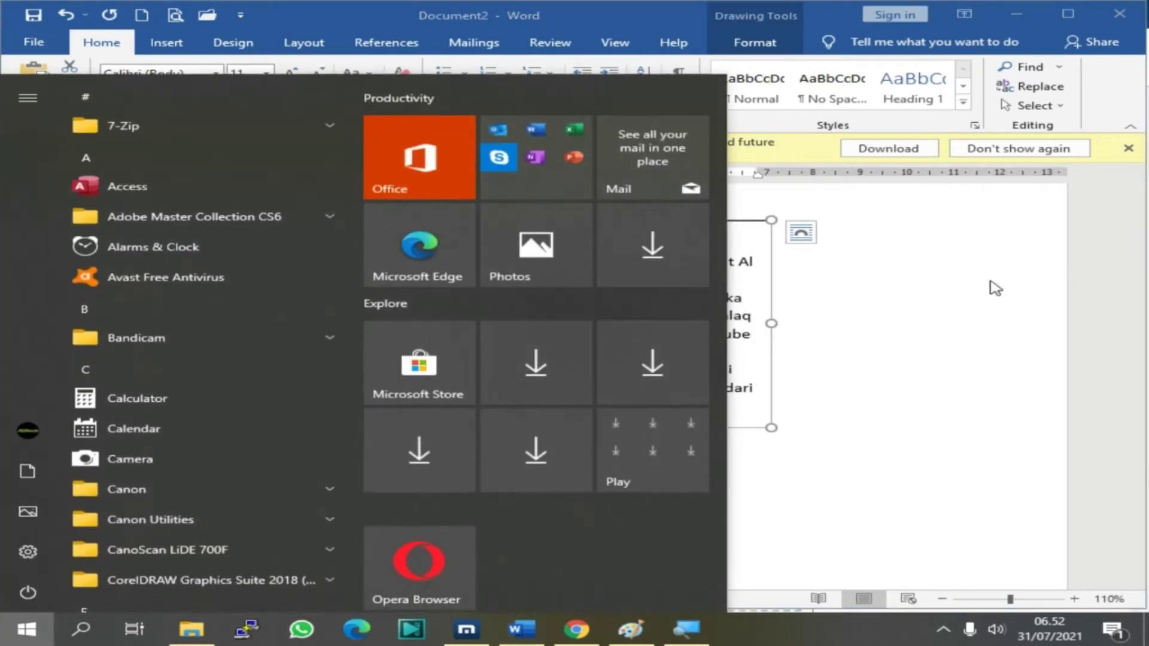
ctrl+scroll(892, 328, up, 3)
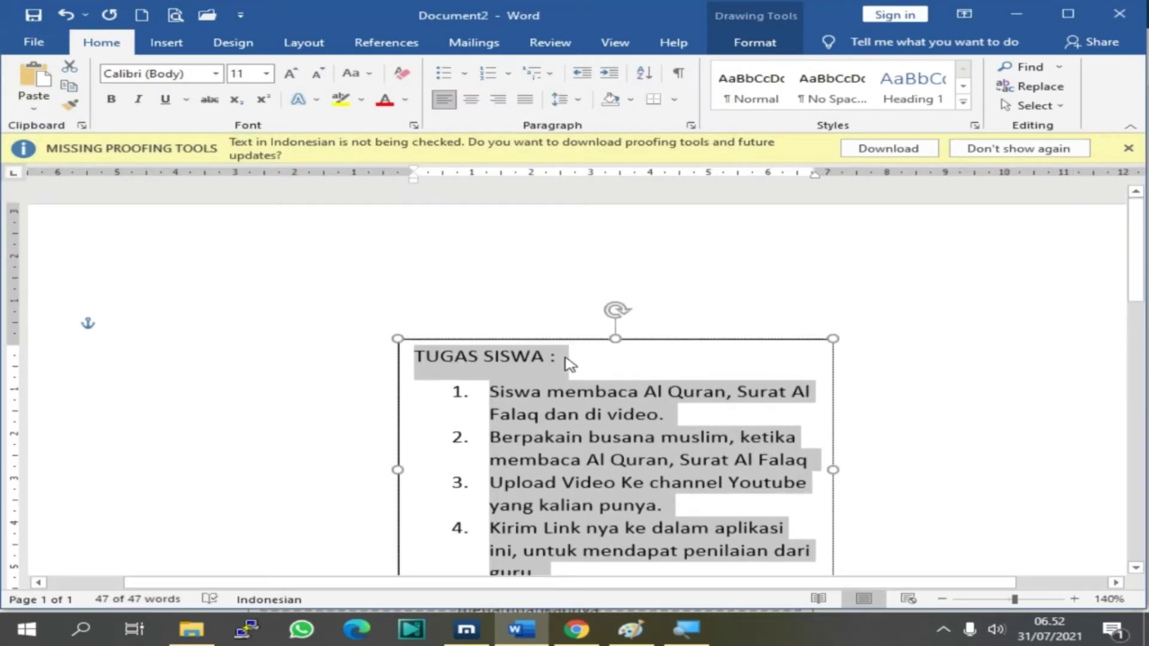
right_click(565, 381)
click(625, 400)
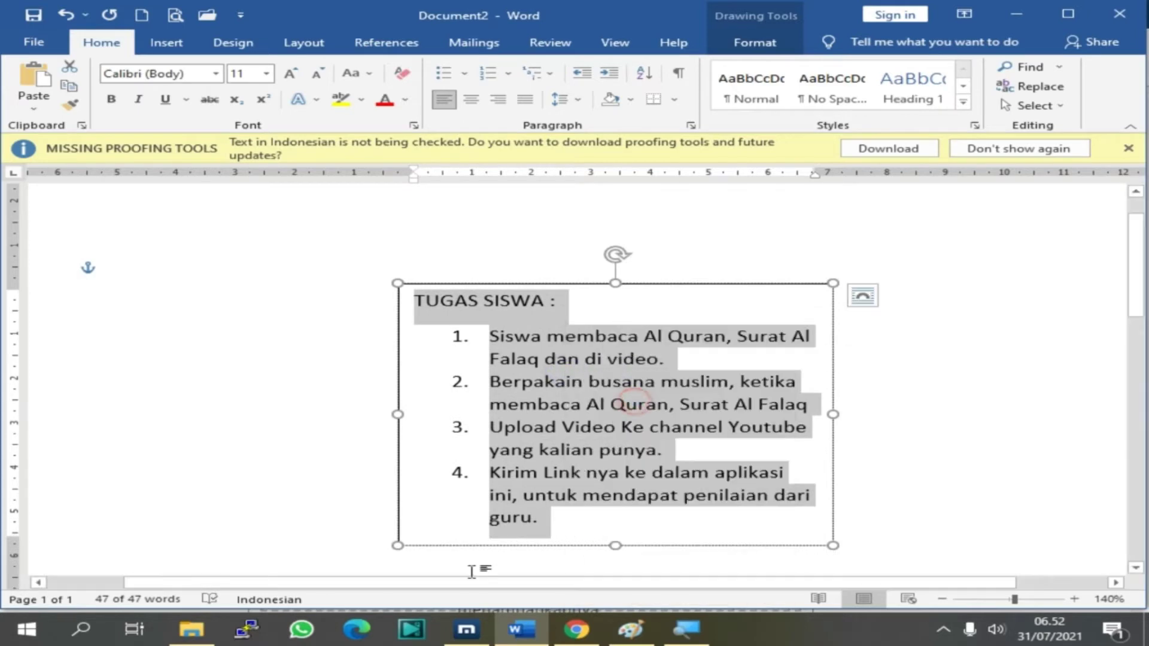
click(466, 629)
right_click(277, 215)
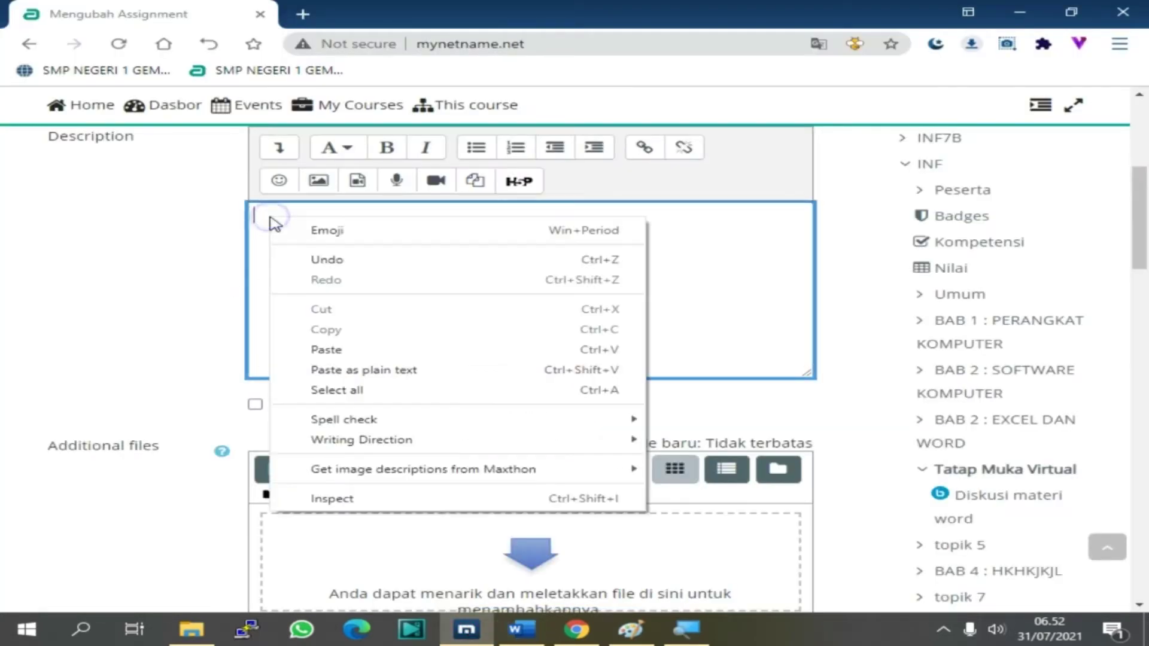
Paste the TUGAS SISWA list into the description and show it on the course page
click(351, 349)
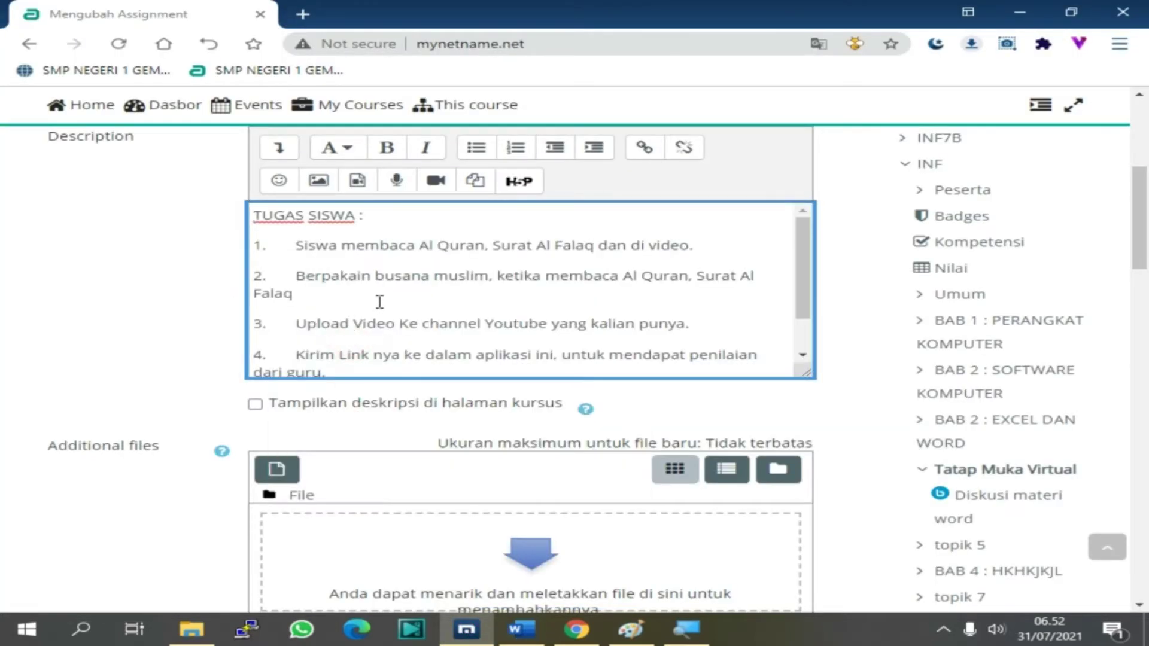
scroll(380, 302, down, 1)
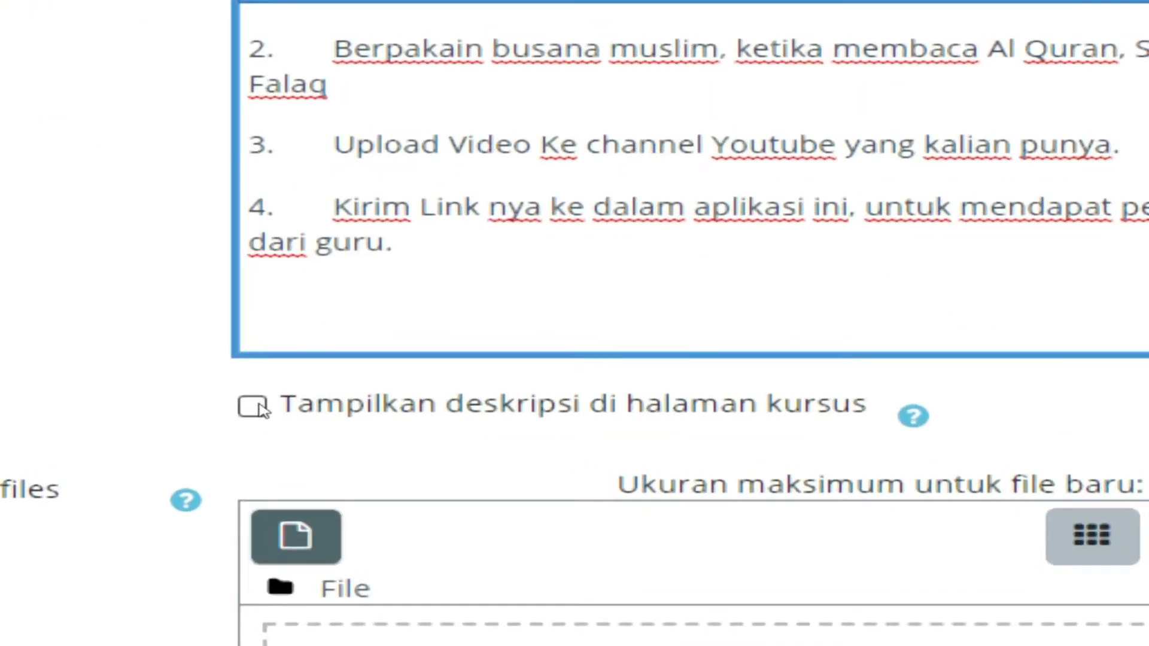
click(254, 407)
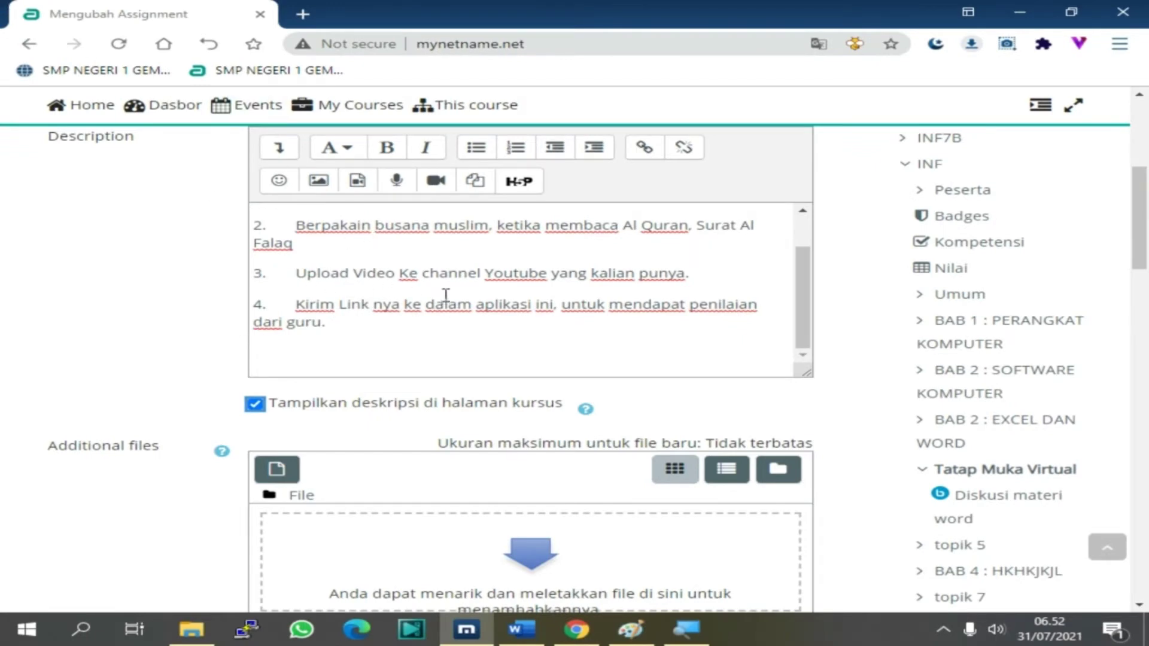
scroll(298, 240, up, 2)
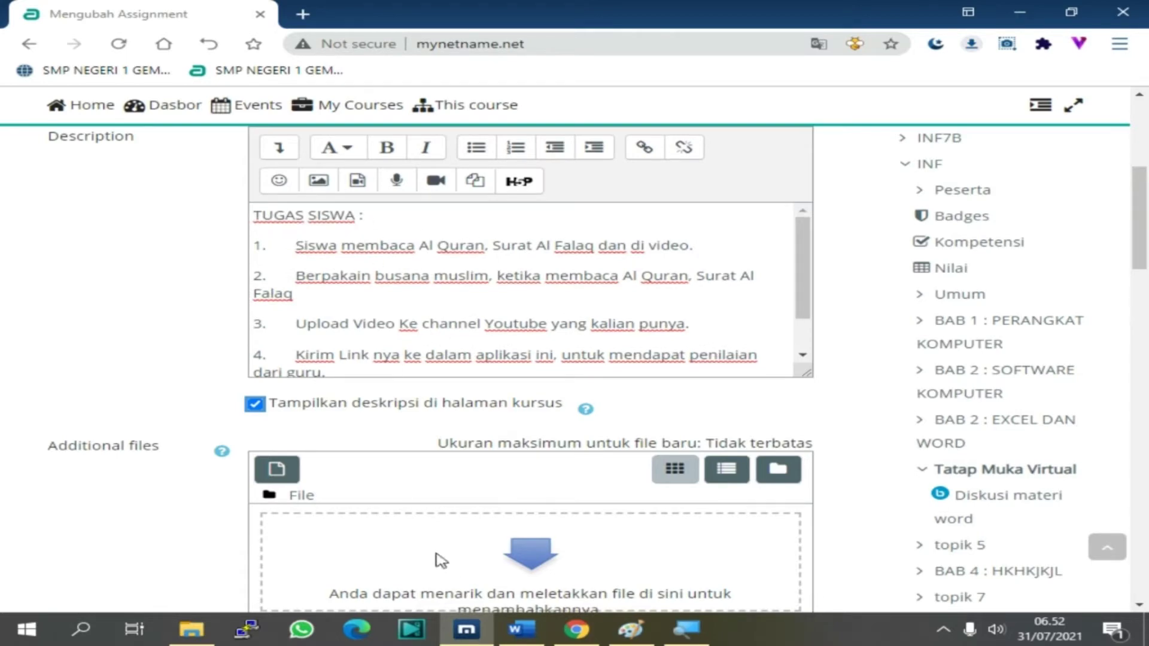
scroll(361, 455, down, 3)
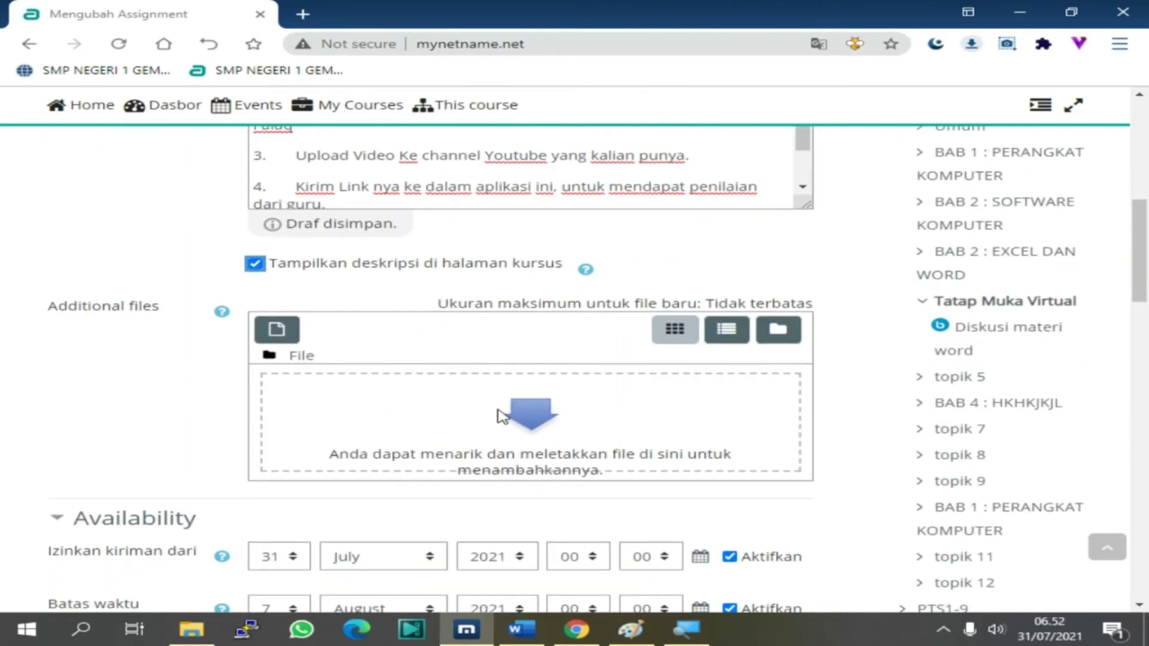
click(207, 636)
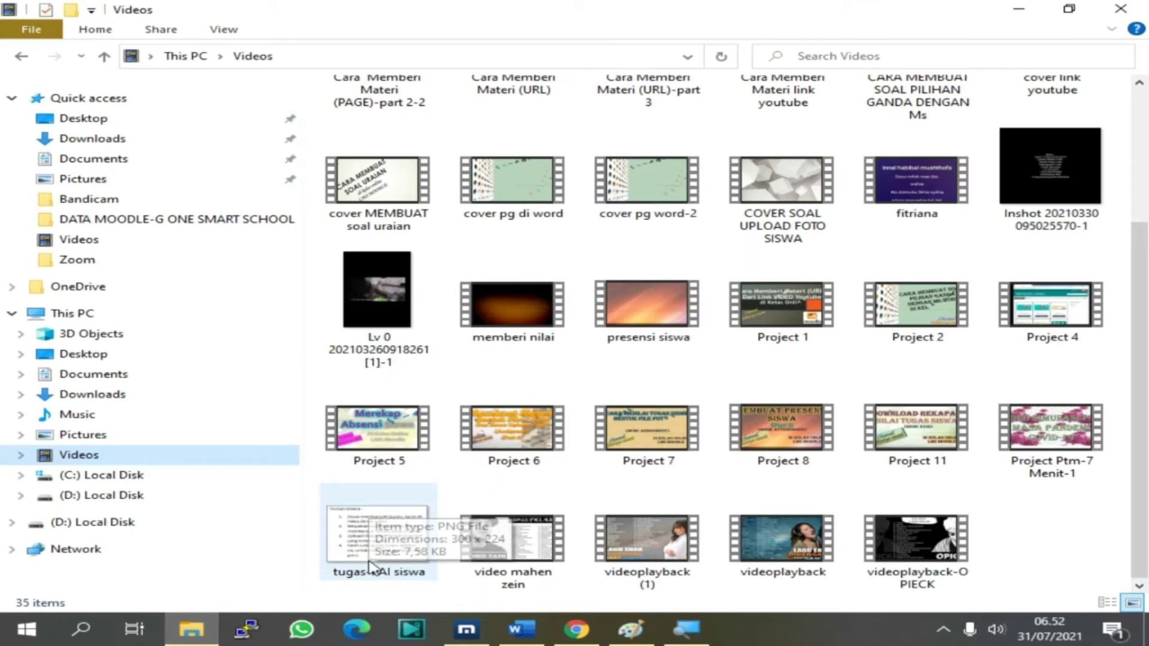
Attach tugas-PAI siswa.png from the Videos folder as an additional assignment file
scroll(373, 557, up, 3)
key(super)
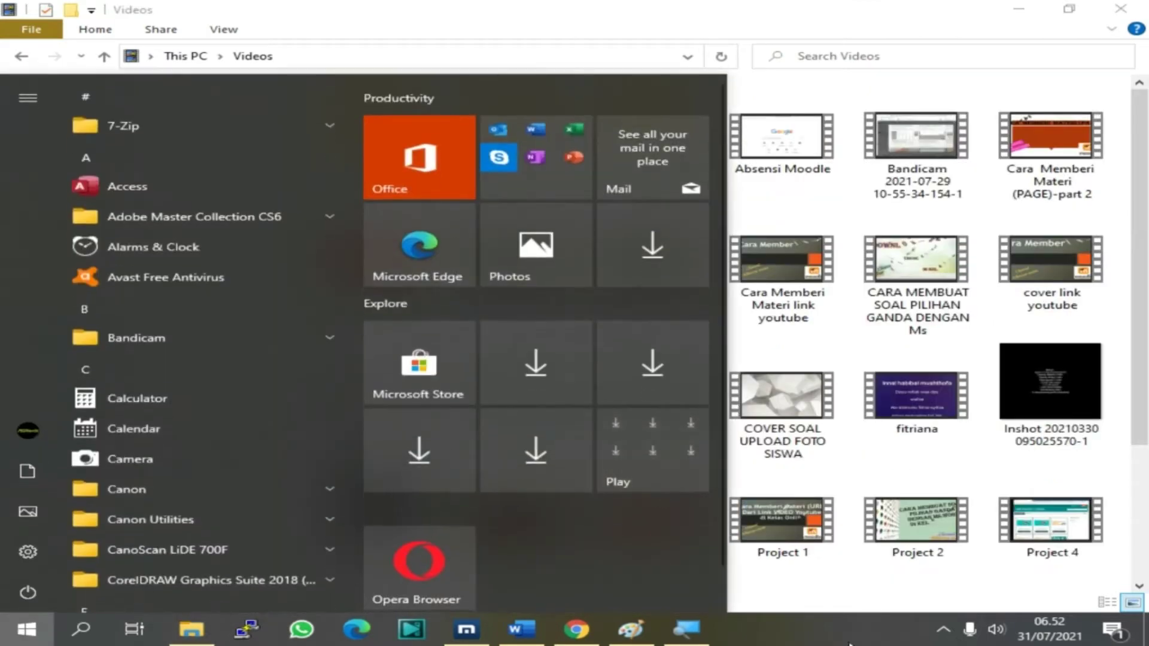
click(803, 587)
scroll(494, 536, down, 3)
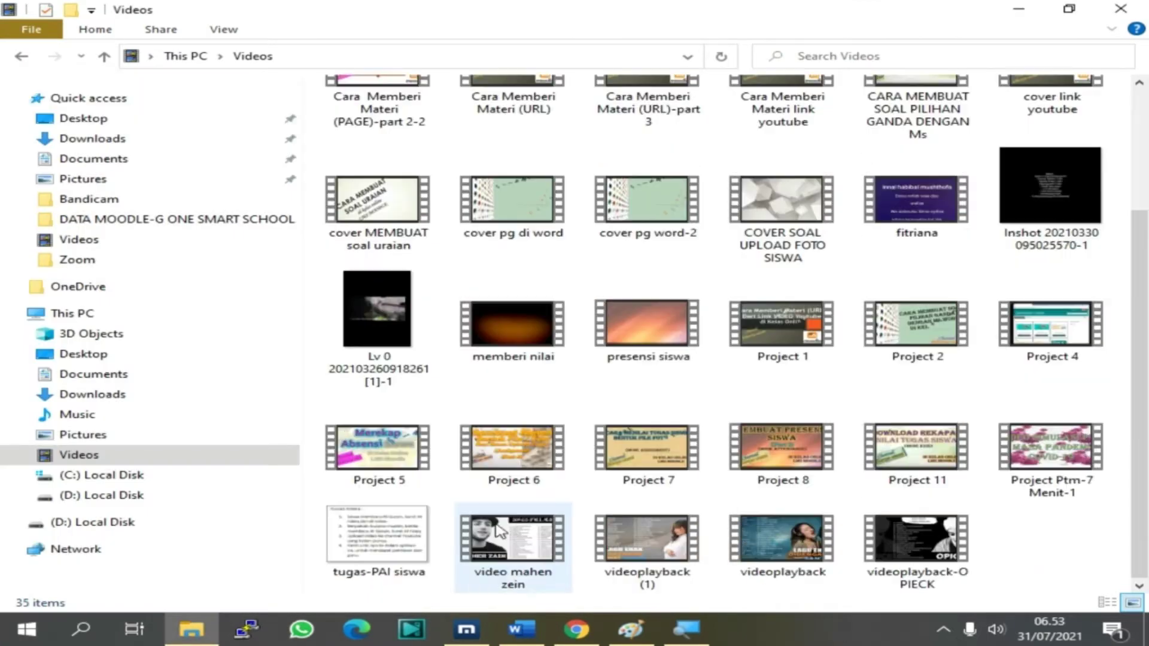
click(368, 545)
drag(367, 546, 477, 449)
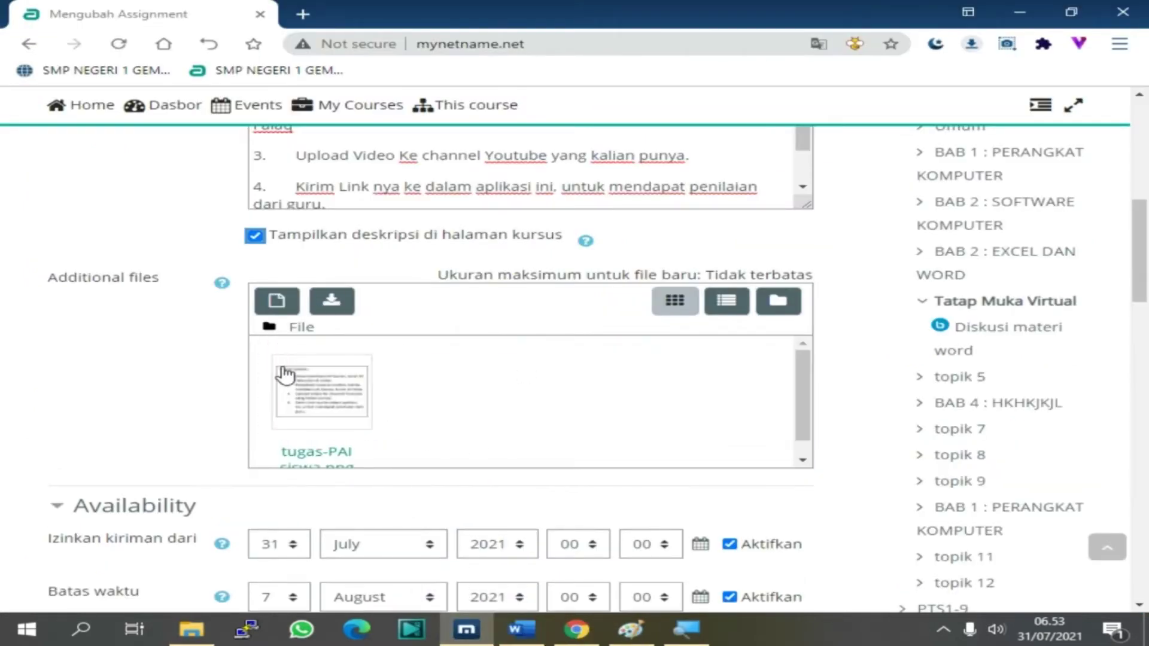
scroll(365, 449, down, 1)
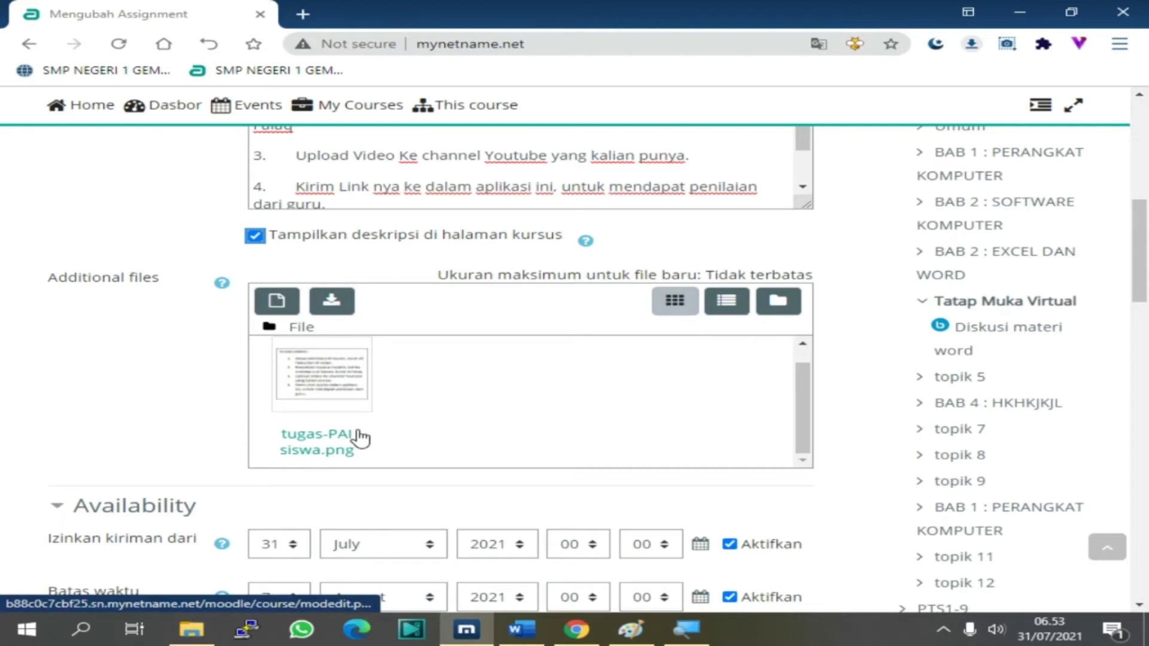
scroll(399, 295, up, 3)
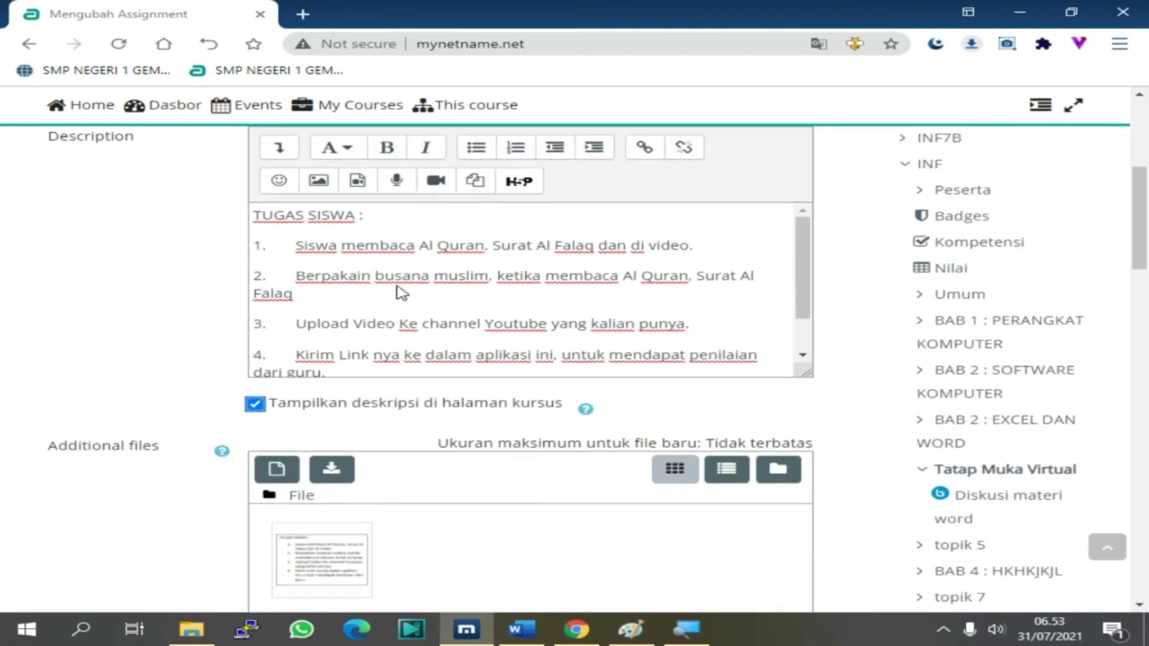
scroll(399, 295, up, 3)
scroll(470, 281, down, 10)
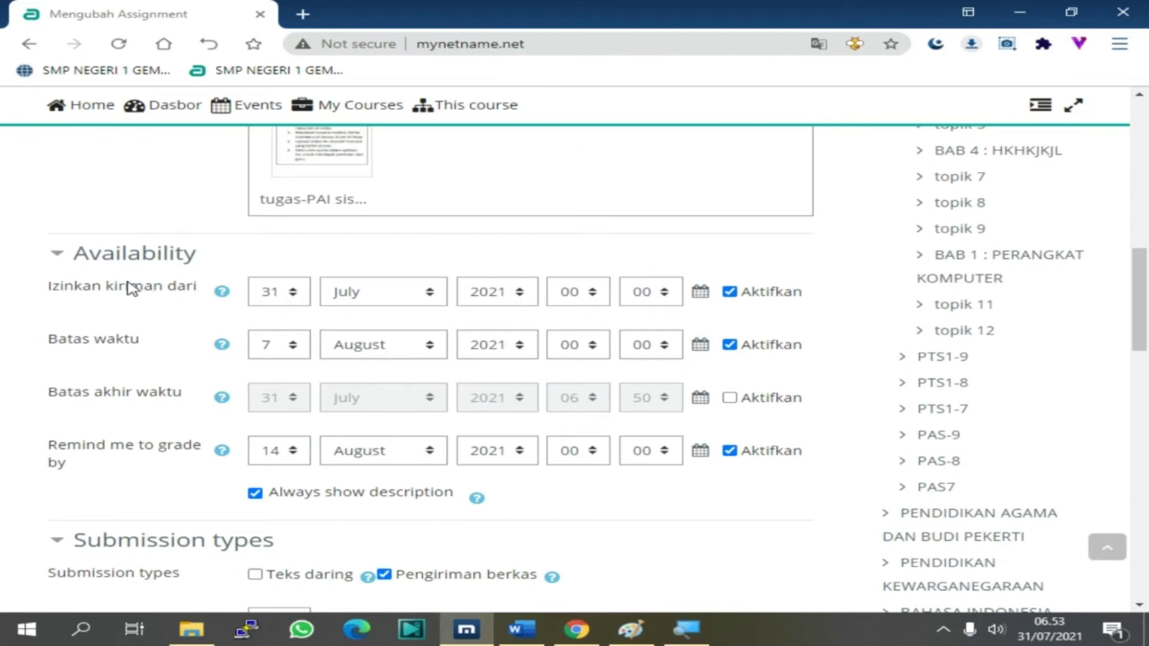
Set the submission start (Izinkan kiriman dari) to 31 July 2021 at 11:00
click(589, 293)
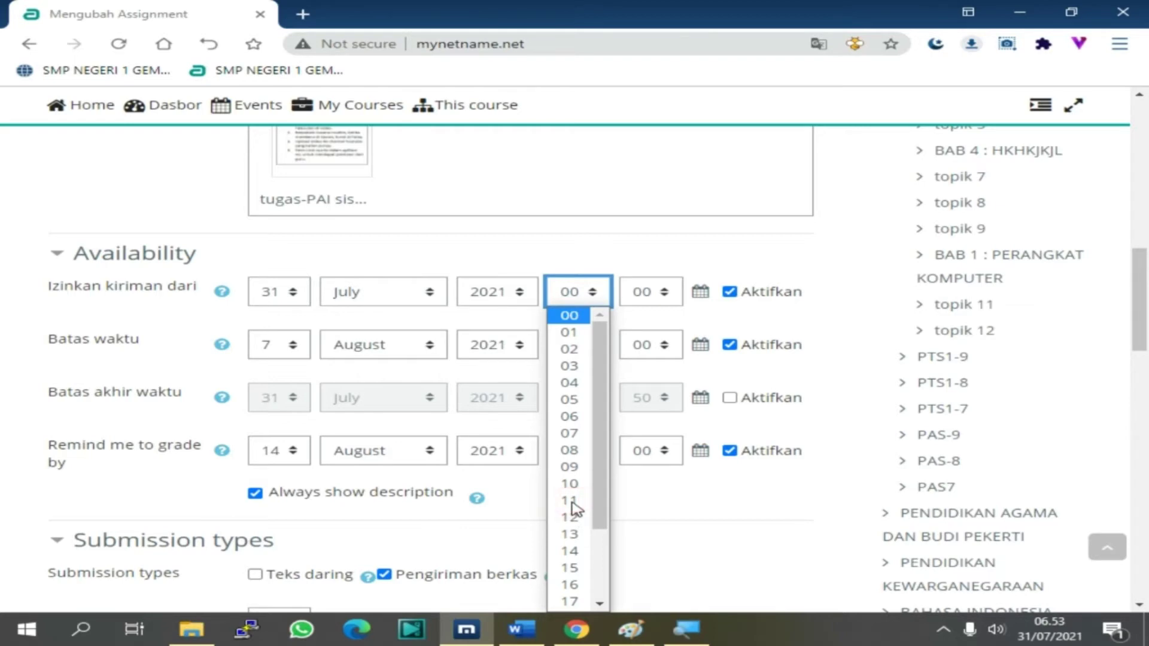
click(572, 501)
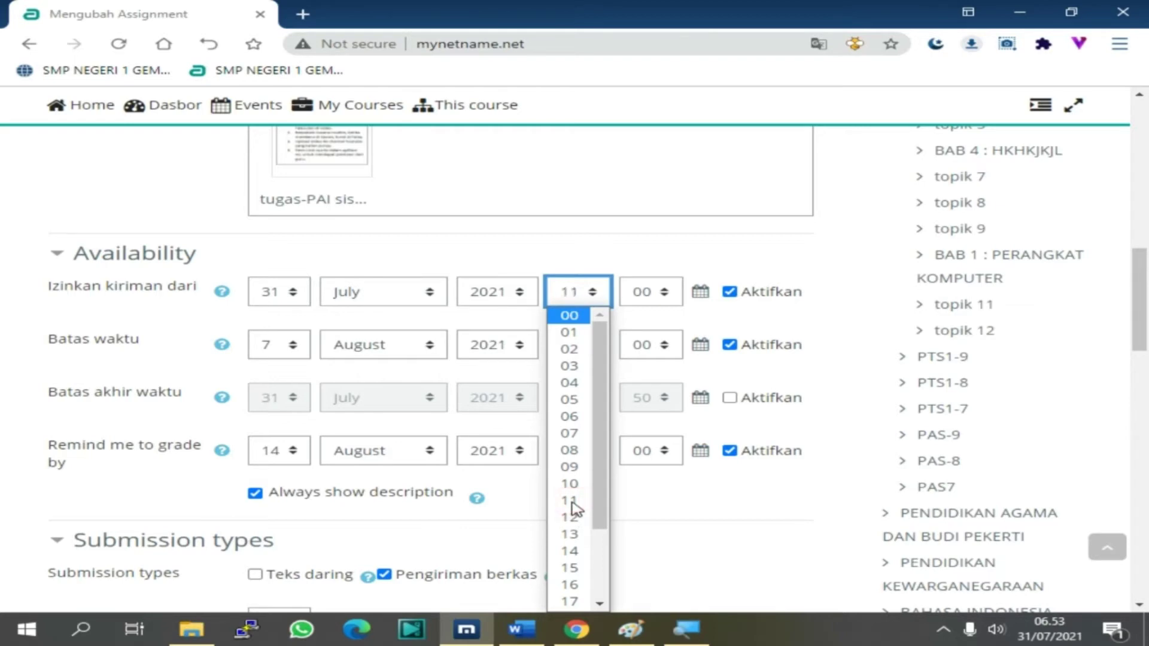
click(687, 492)
click(342, 351)
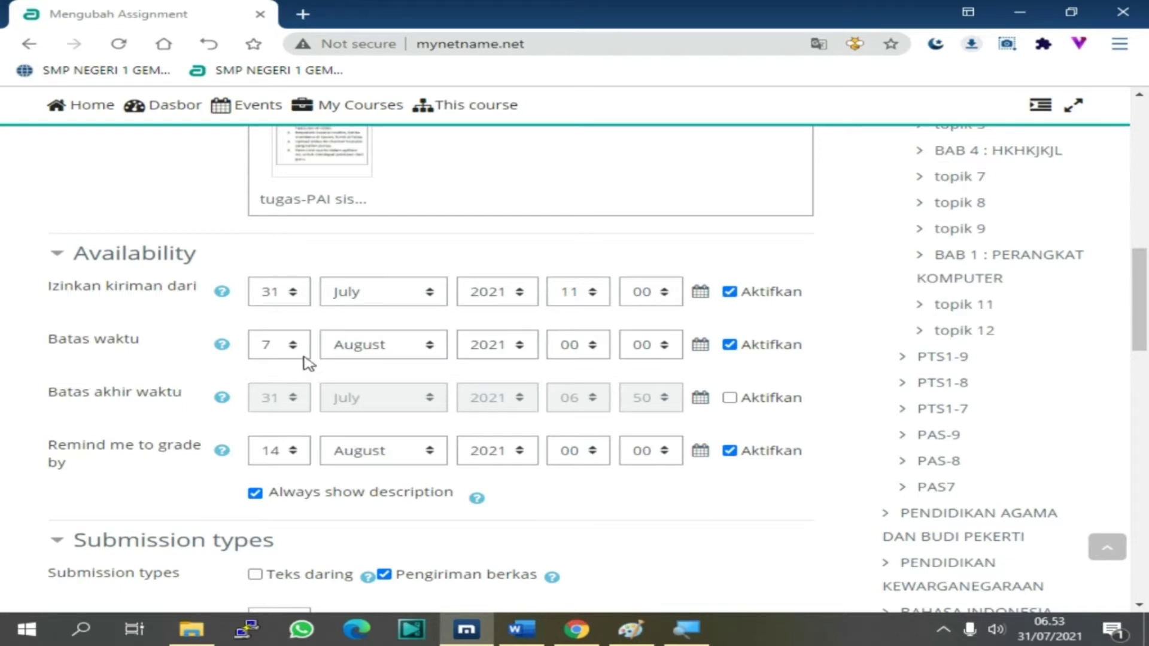
Adjust the Batas waktu due-date day dropdown; the due date stays 7 August 2021
click(281, 347)
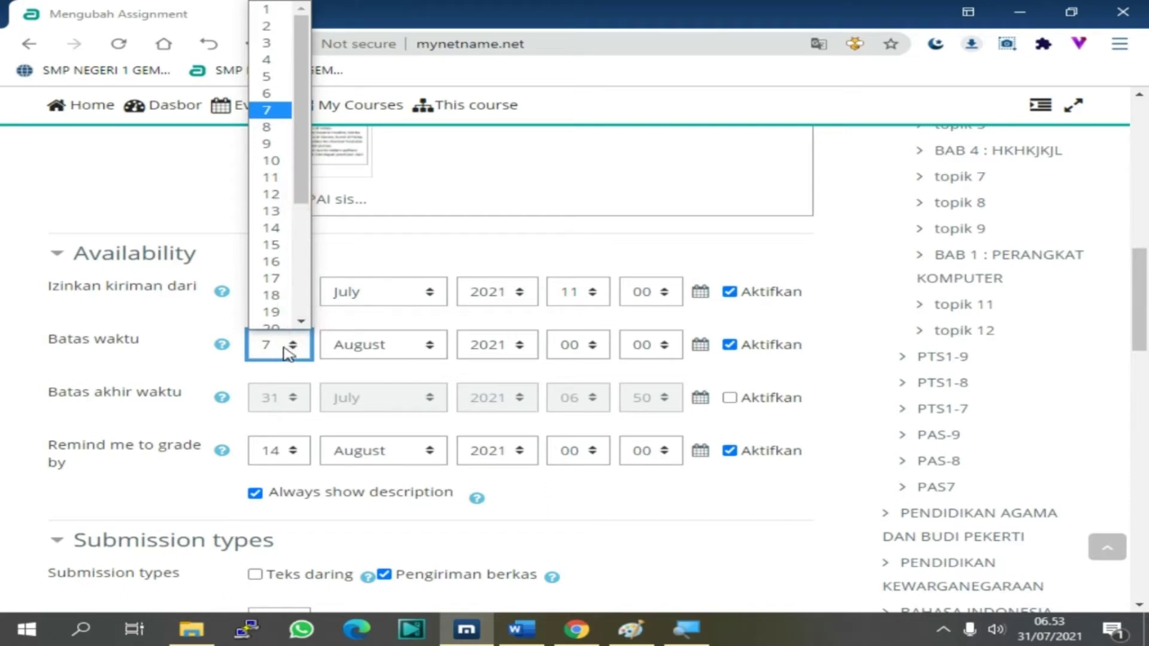
scroll(288, 354, up, 2)
scroll(289, 354, down, 2)
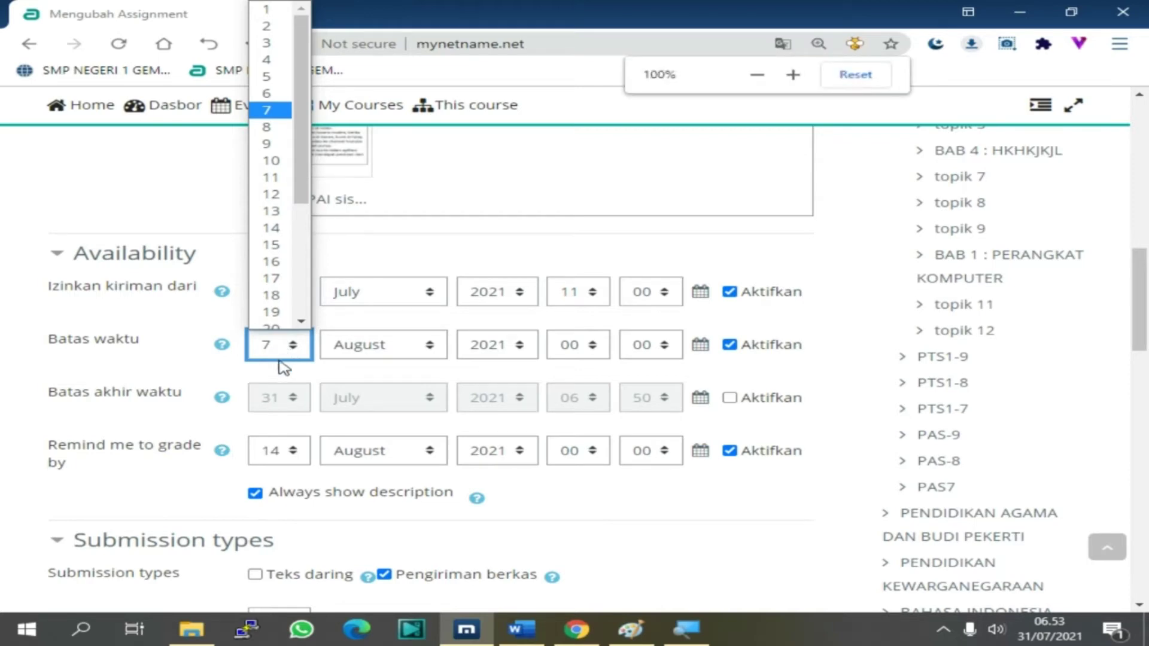
scroll(284, 360, up, 1)
scroll(282, 347, down, 1)
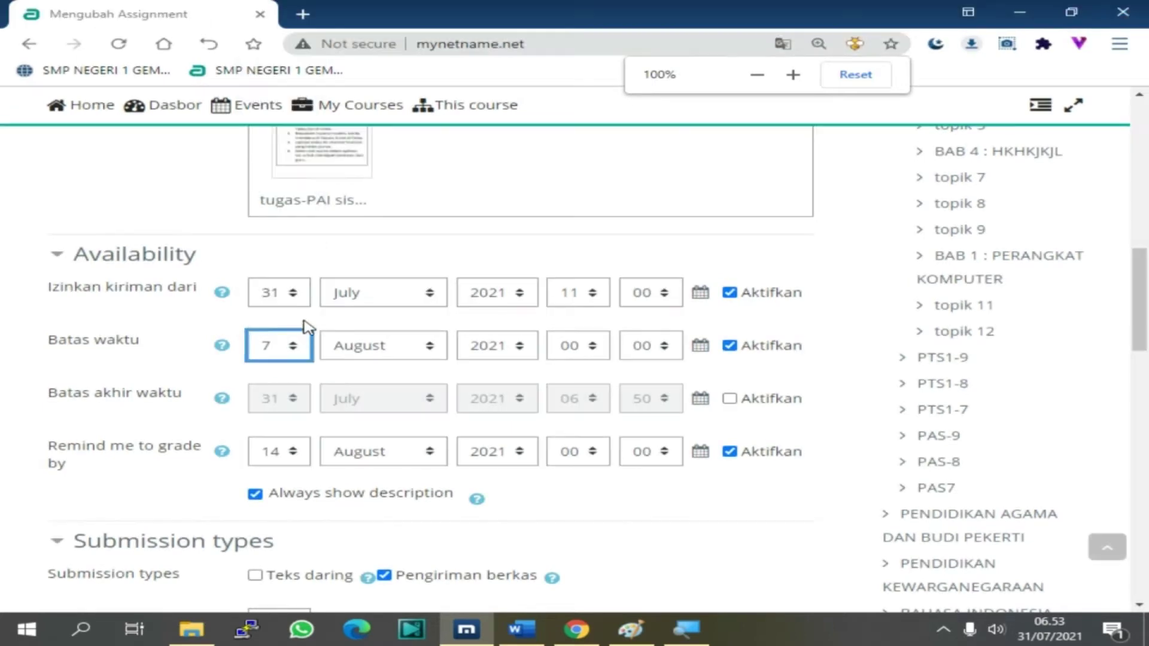
click(277, 351)
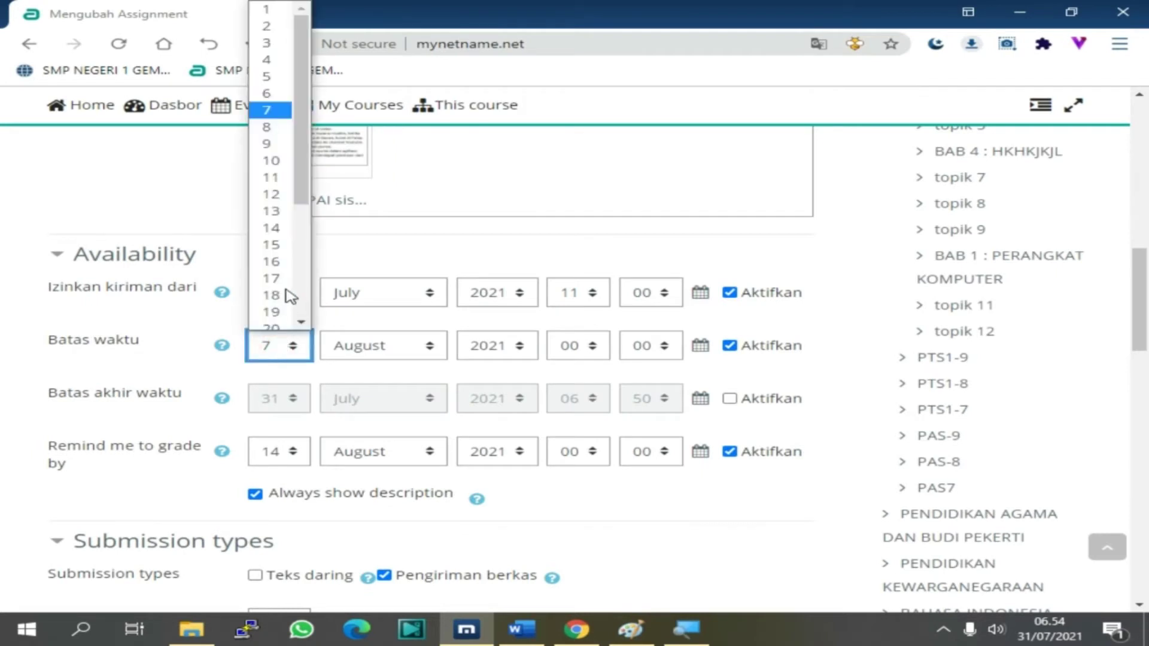
click(300, 199)
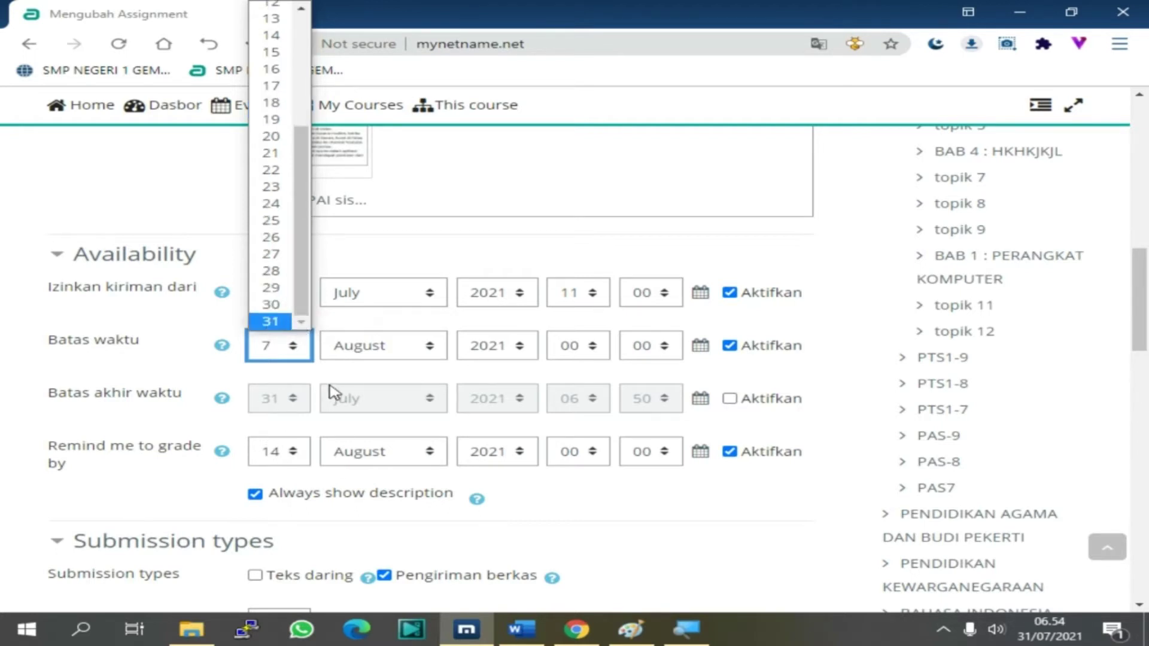
click(273, 324)
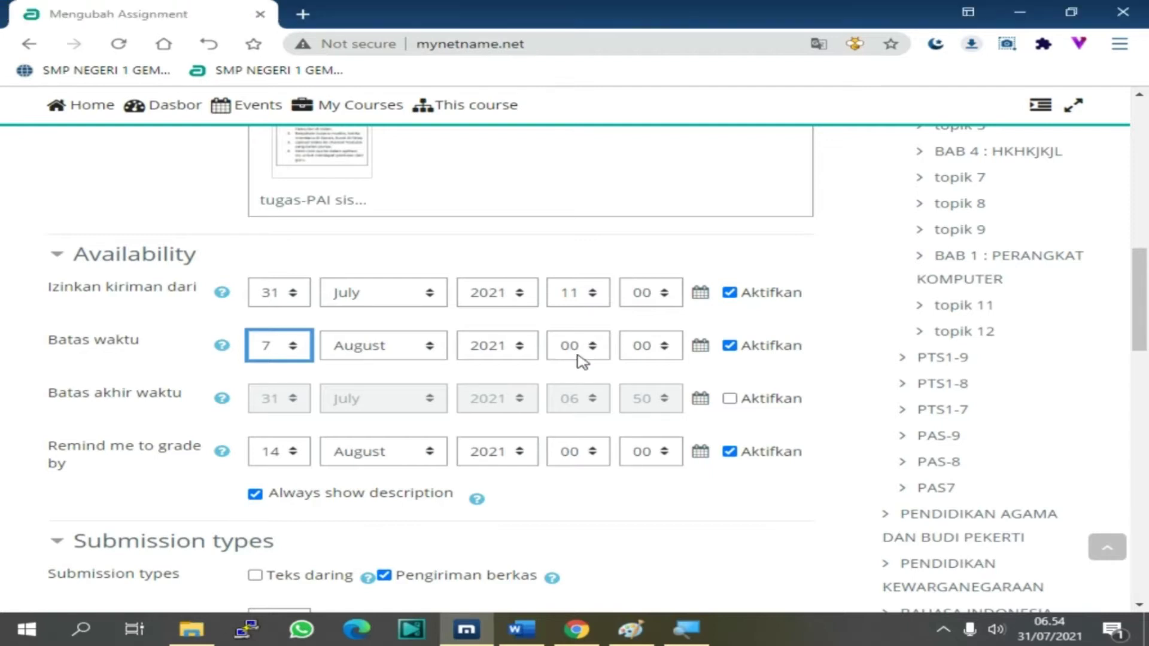
scroll(442, 432, down, 2)
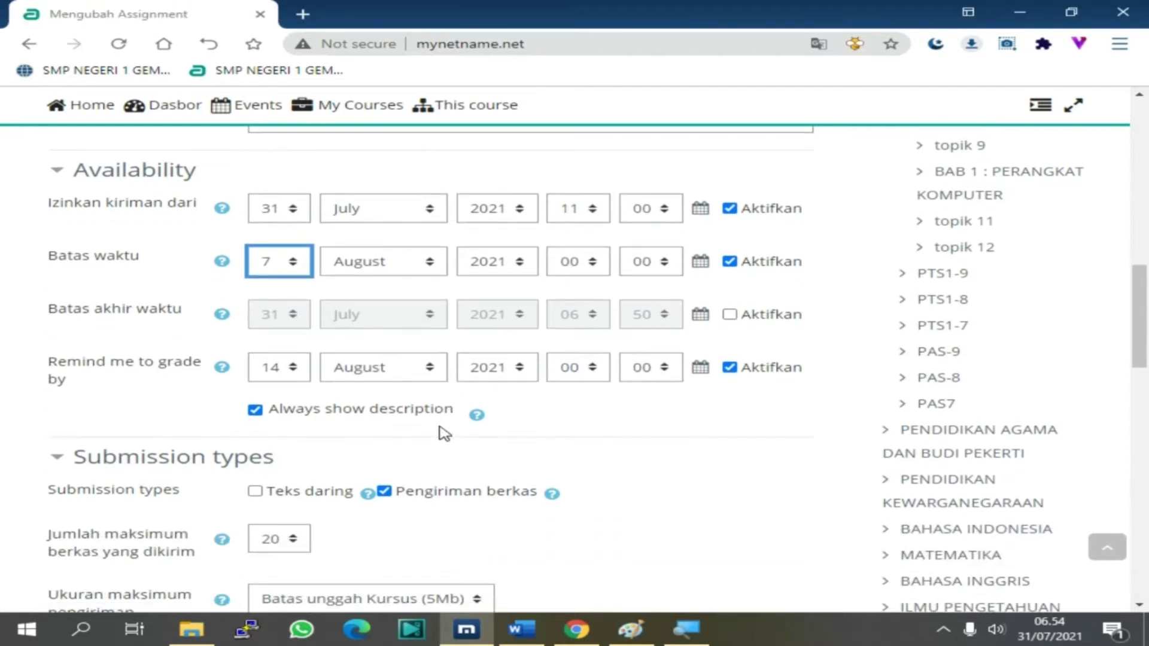
Enable 'Teks daring' as a submission type and leave 'Pengiriman berkas' unticked
click(444, 433)
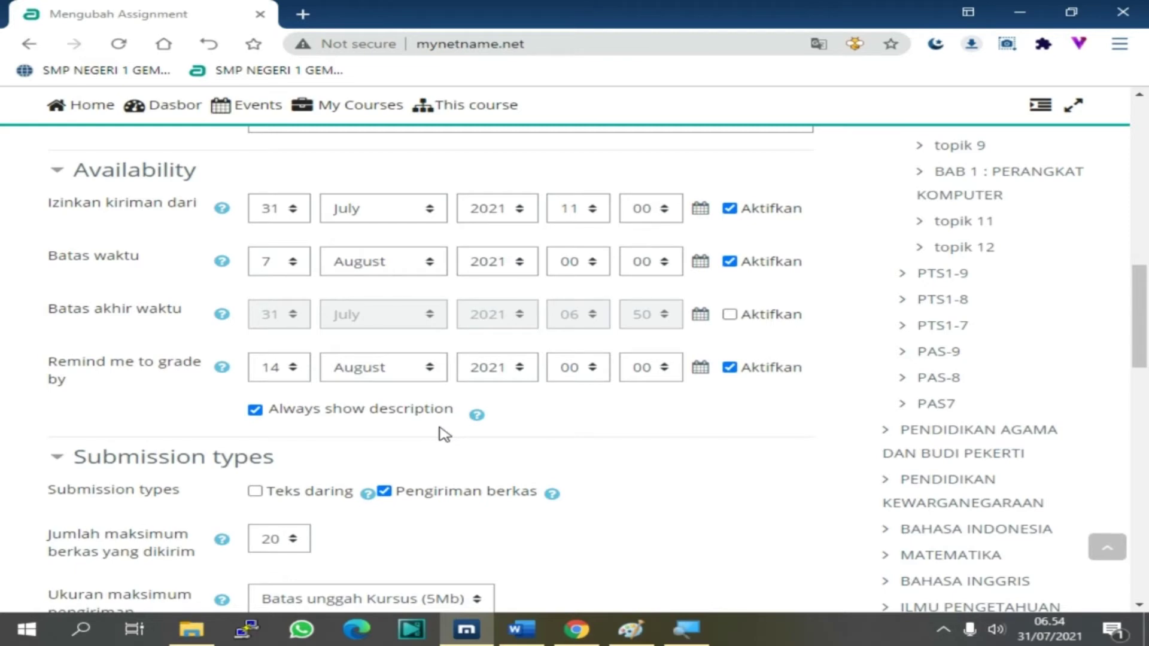
scroll(468, 515, down, 5)
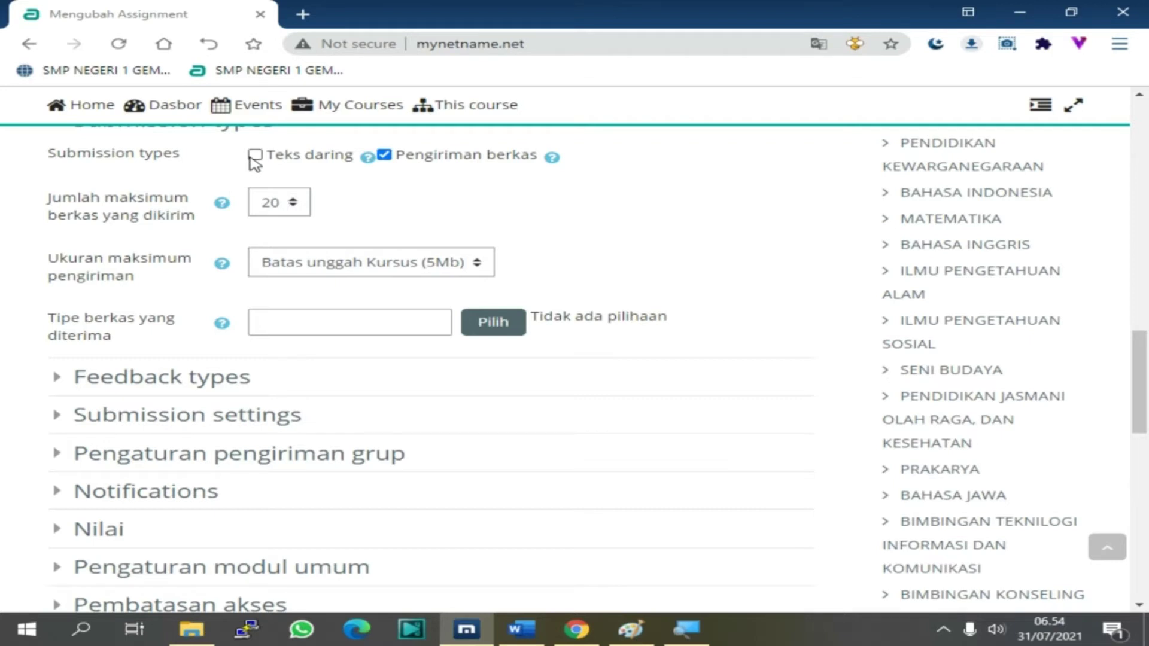
click(255, 155)
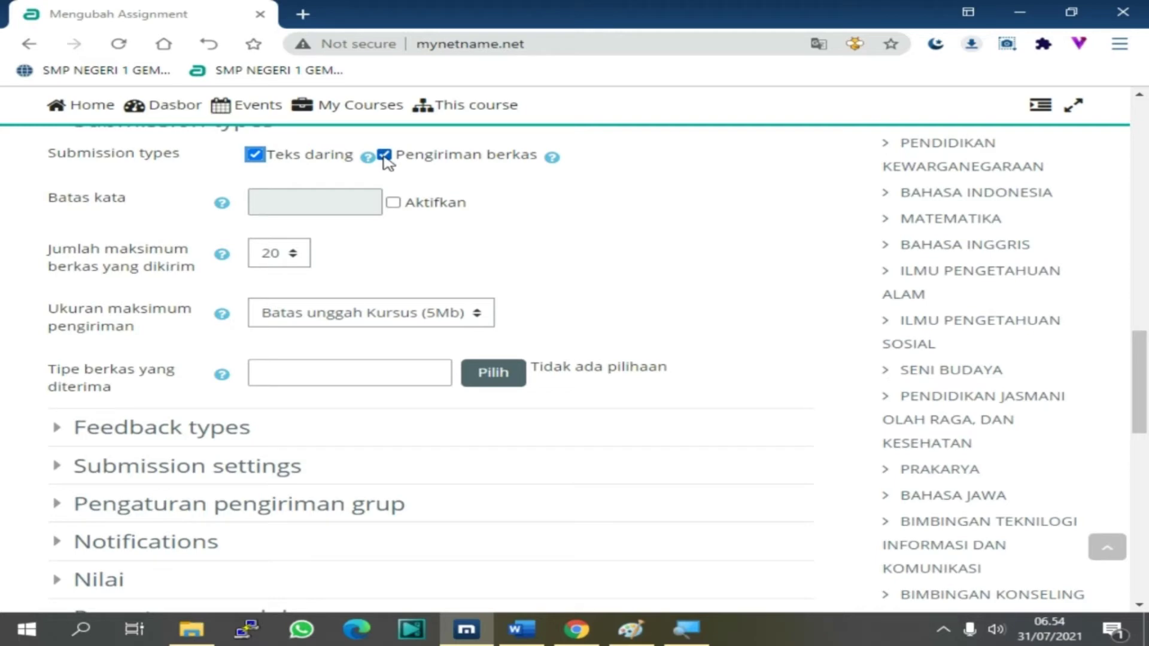
click(384, 156)
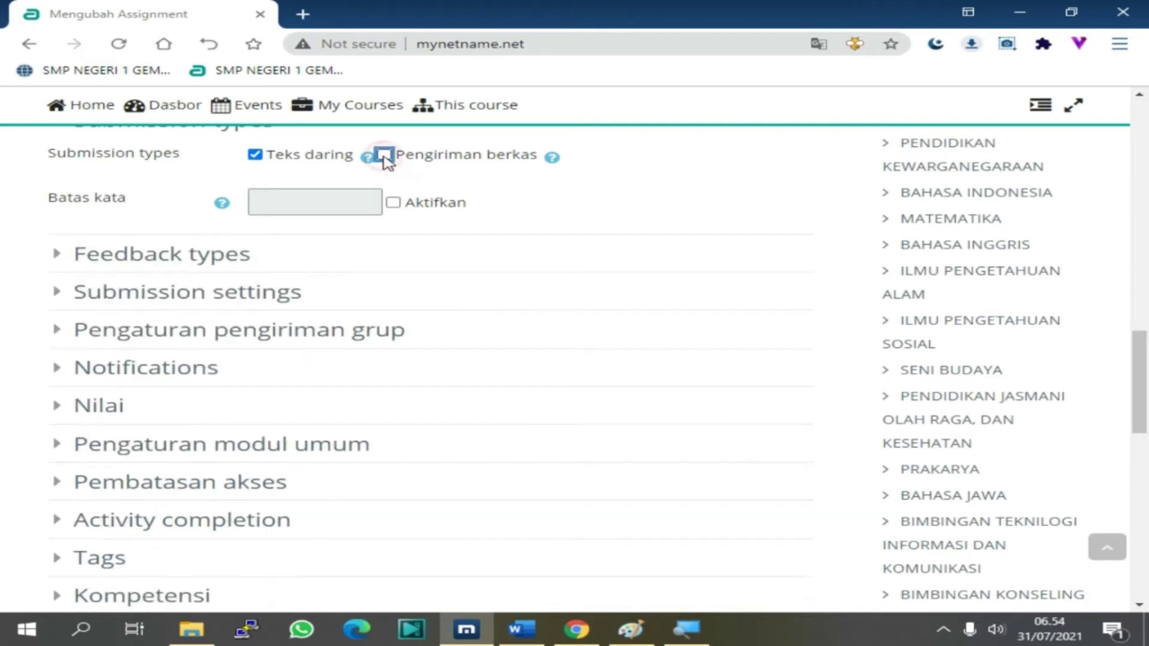
scroll(379, 205, up, 3)
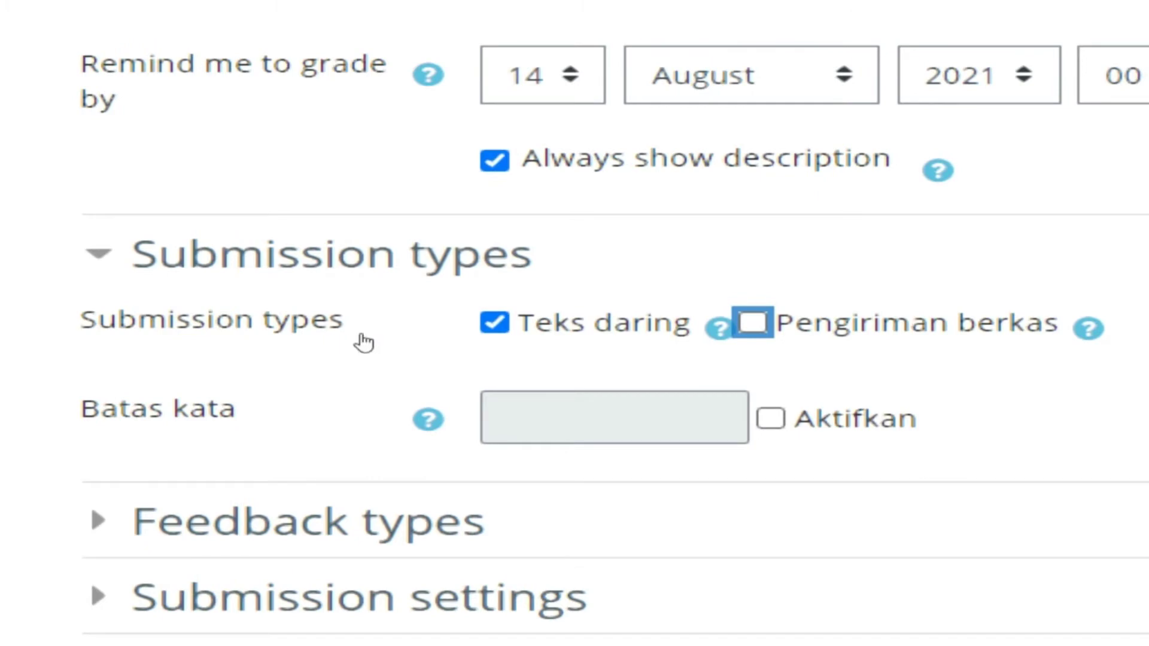
key(space)
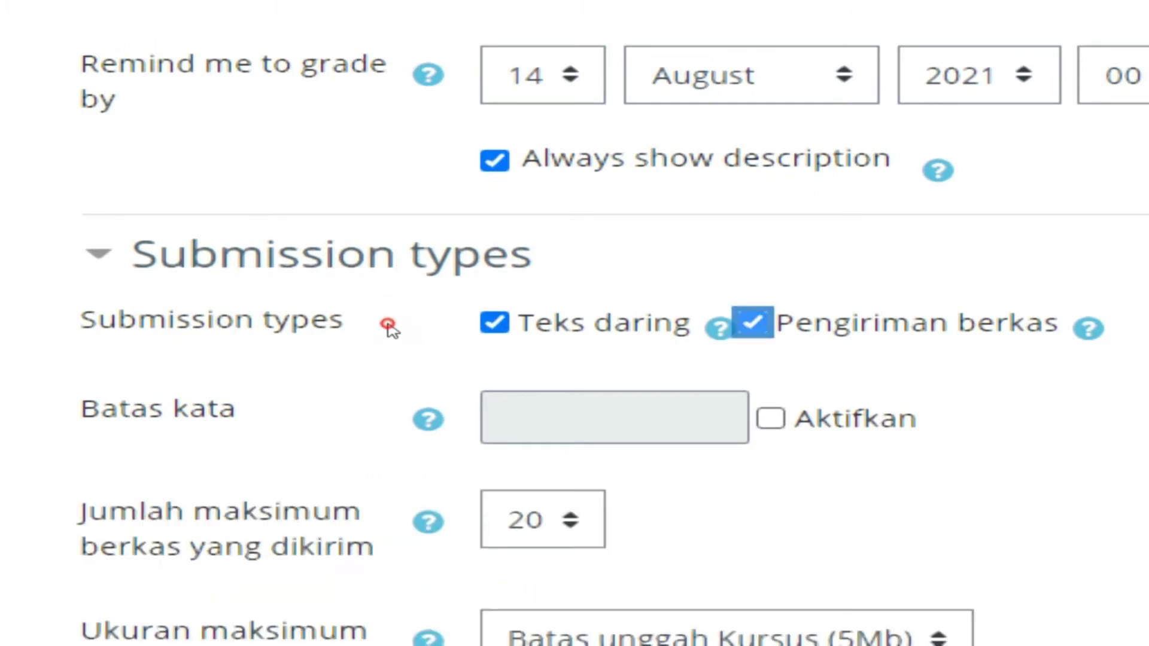
key(space)
scroll(226, 333, down, 3)
scroll(229, 338, down, 3)
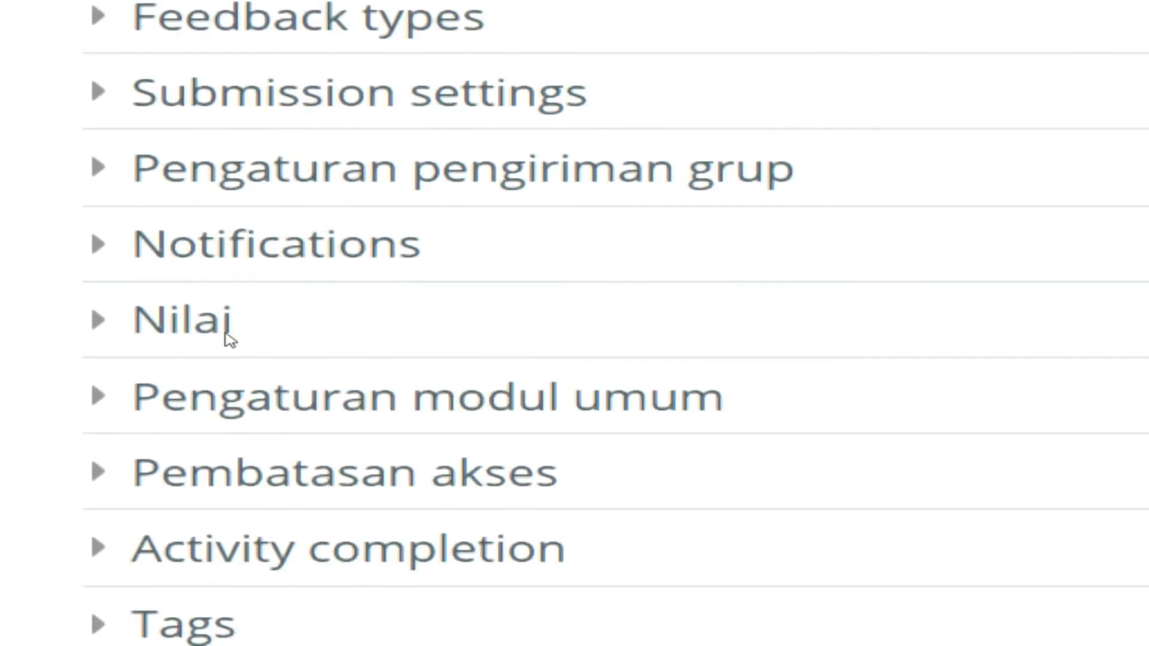
Add a Date access restriction starting 31 July 2021 at 10:00
click(440, 474)
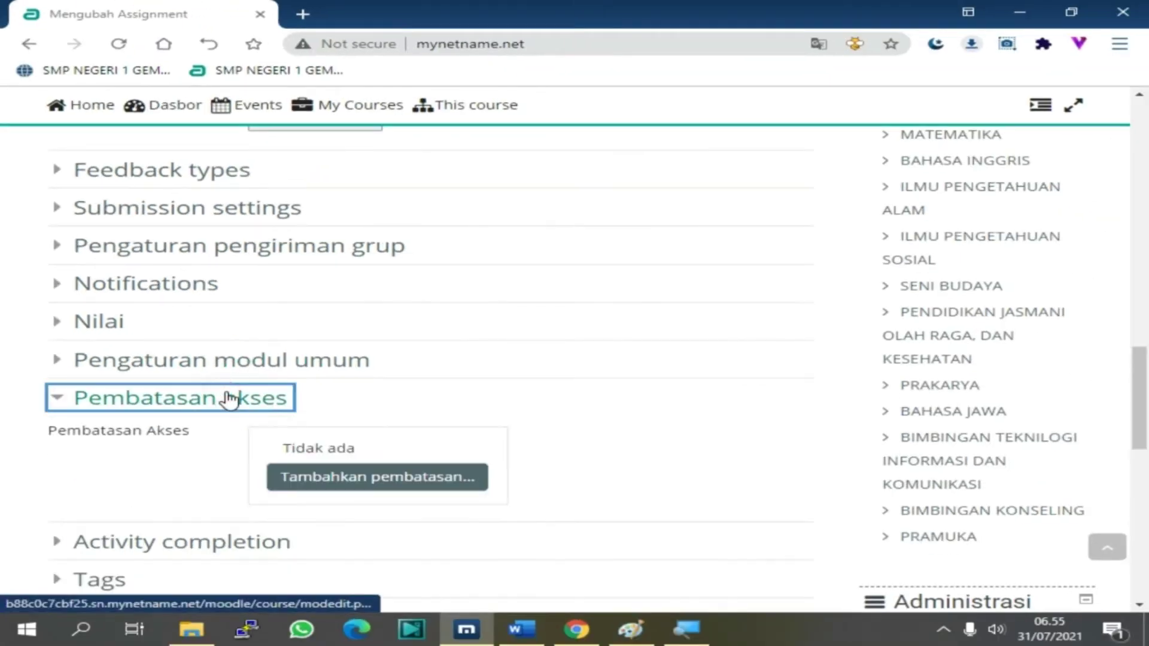
click(329, 485)
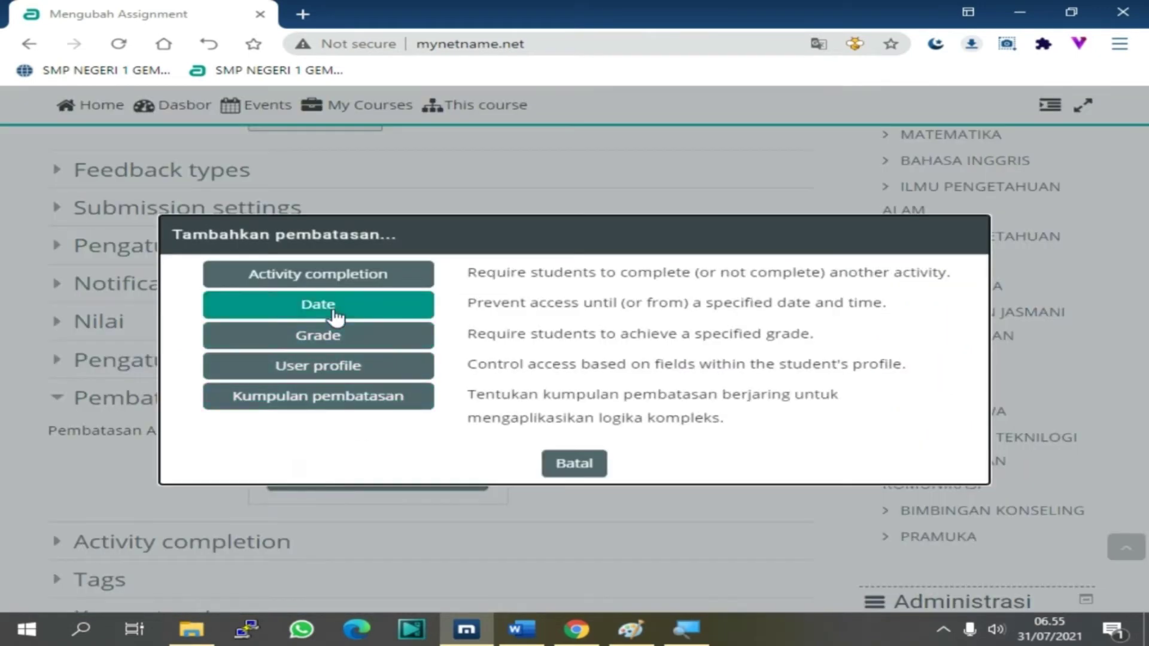
click(334, 299)
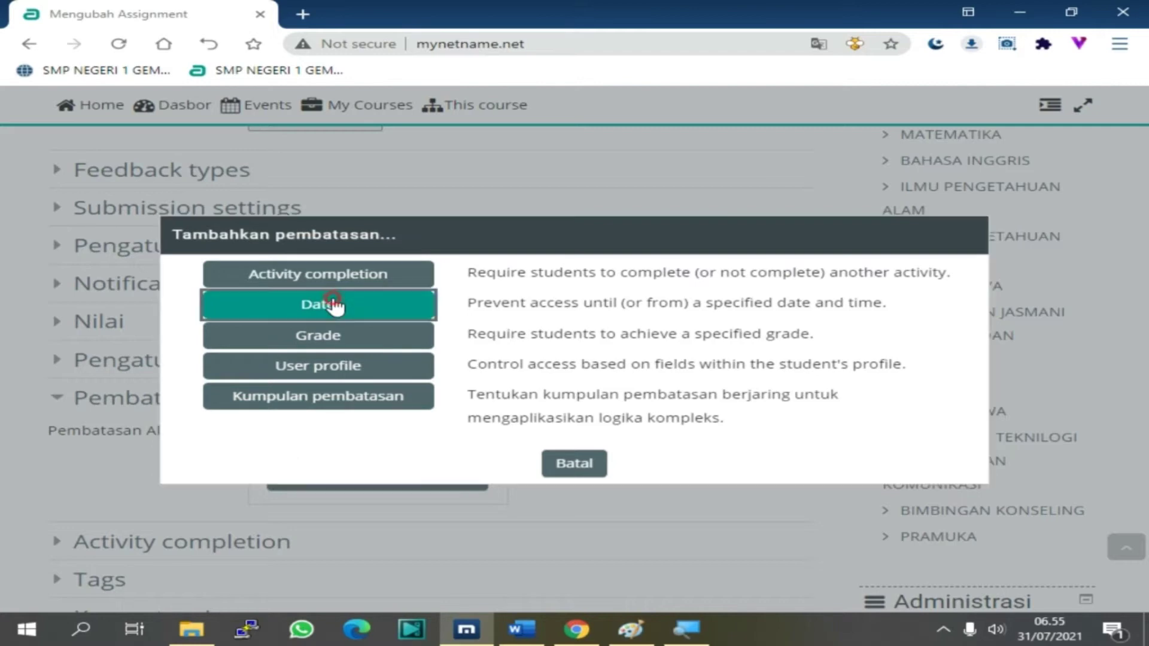
scroll(449, 479, down, 3)
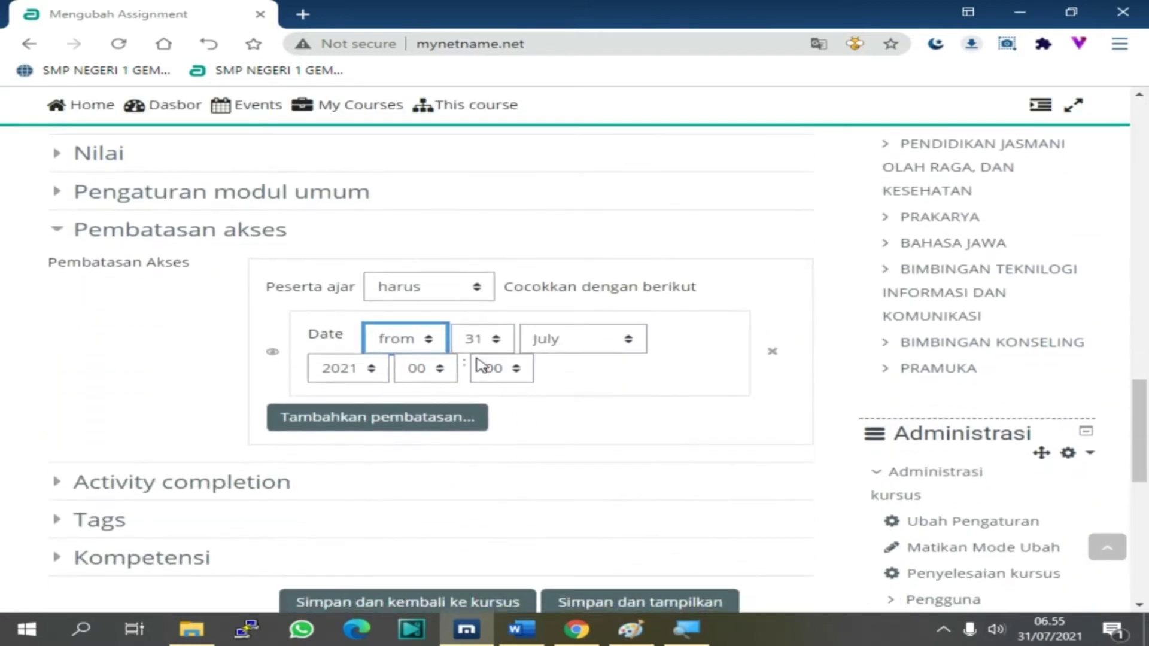
click(439, 370)
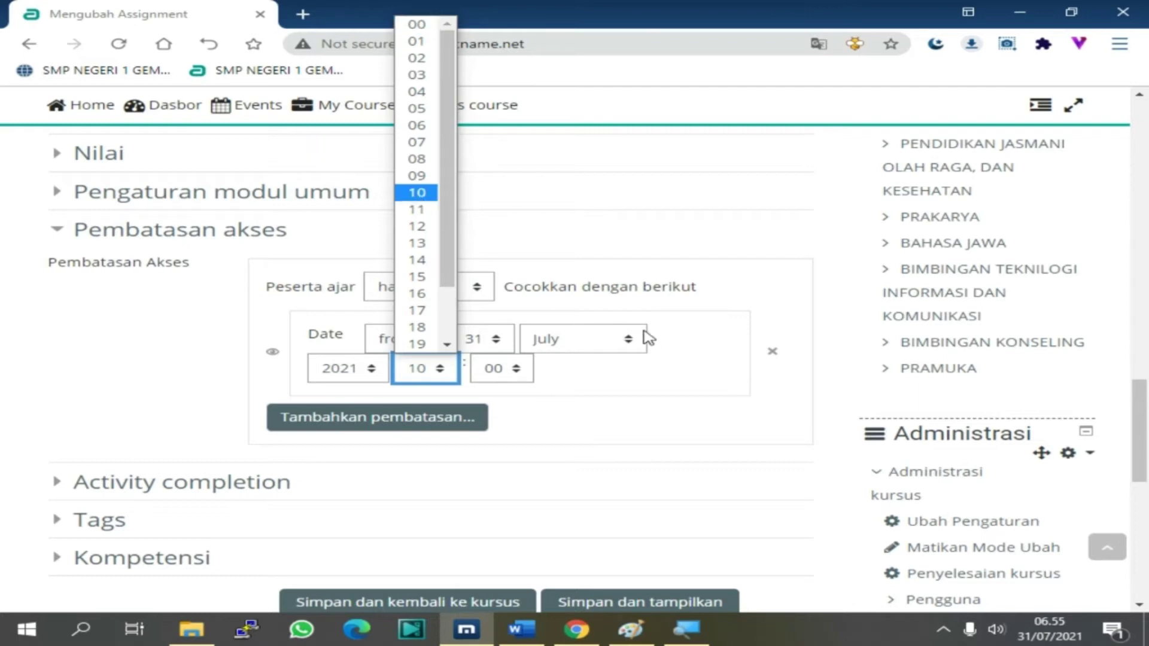
click(399, 430)
click(399, 429)
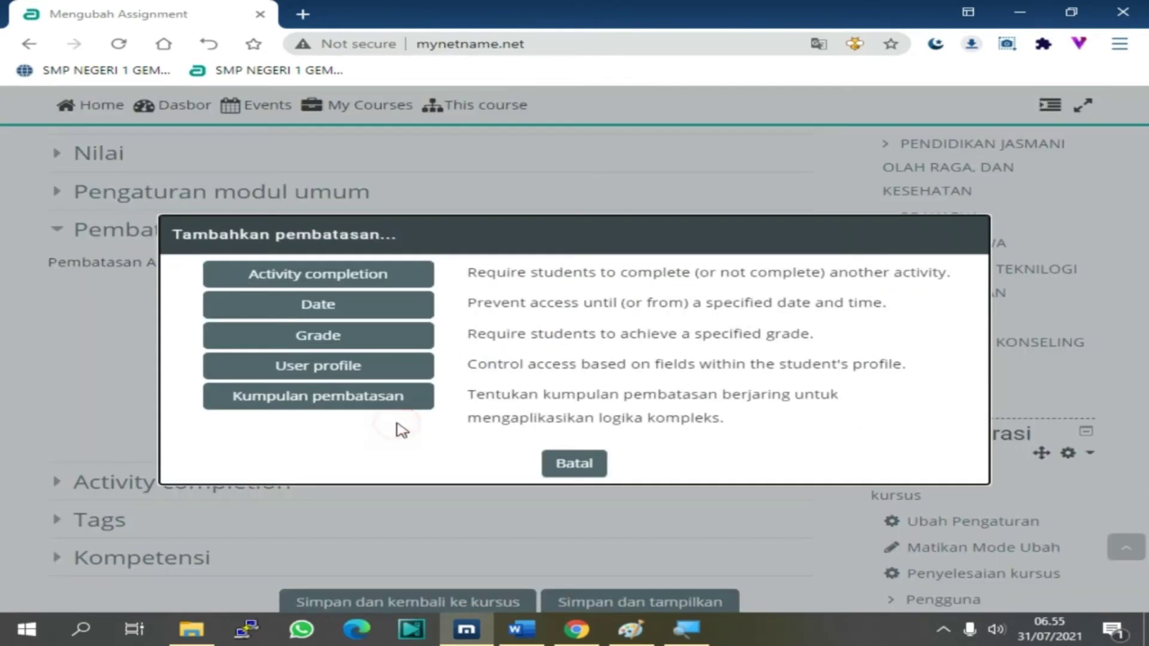
Add an Activity completion restriction requiring ABSENSI SISWA KELAS VII A to be completed
click(310, 279)
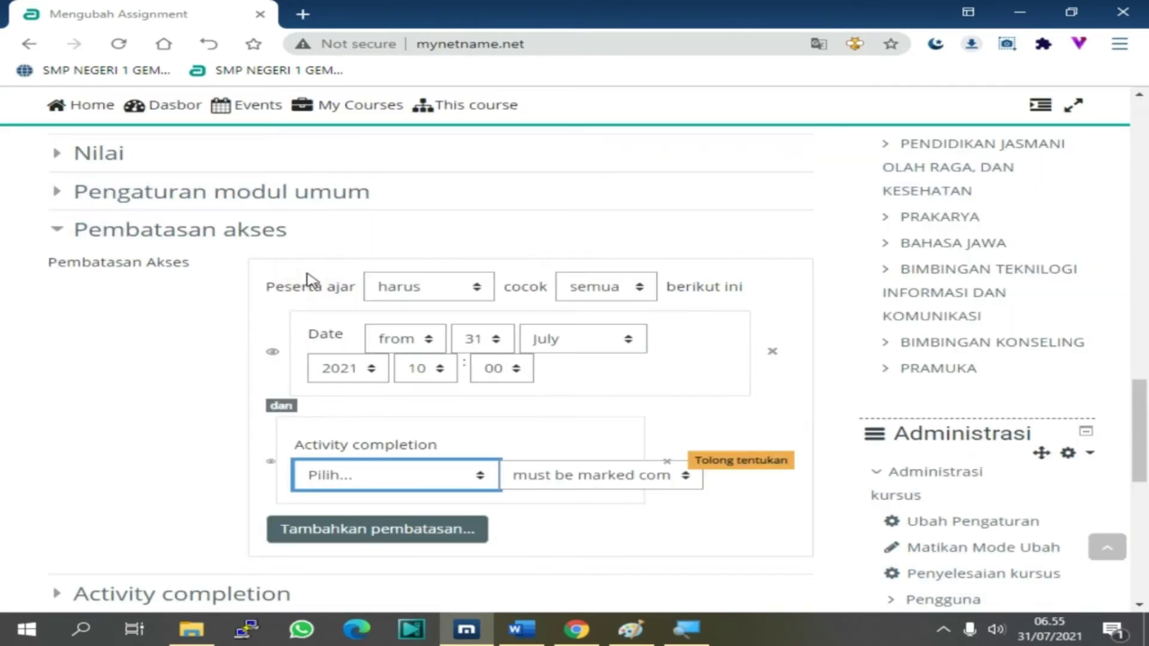
click(380, 476)
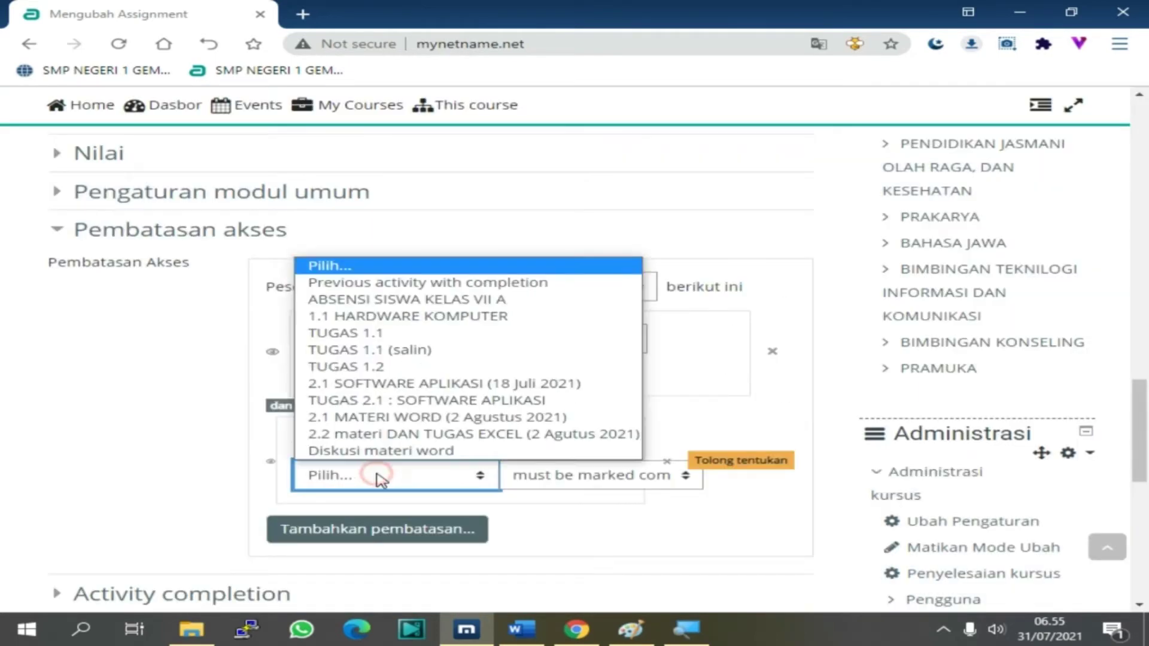
click(382, 300)
scroll(364, 479, down, 4)
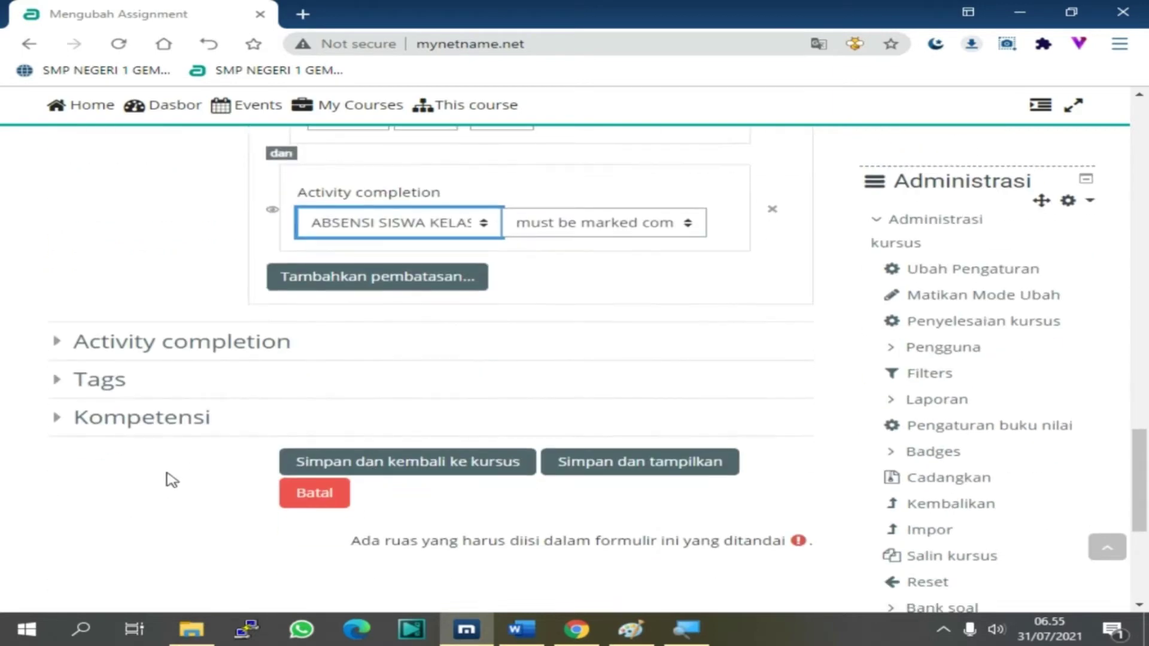
click(75, 347)
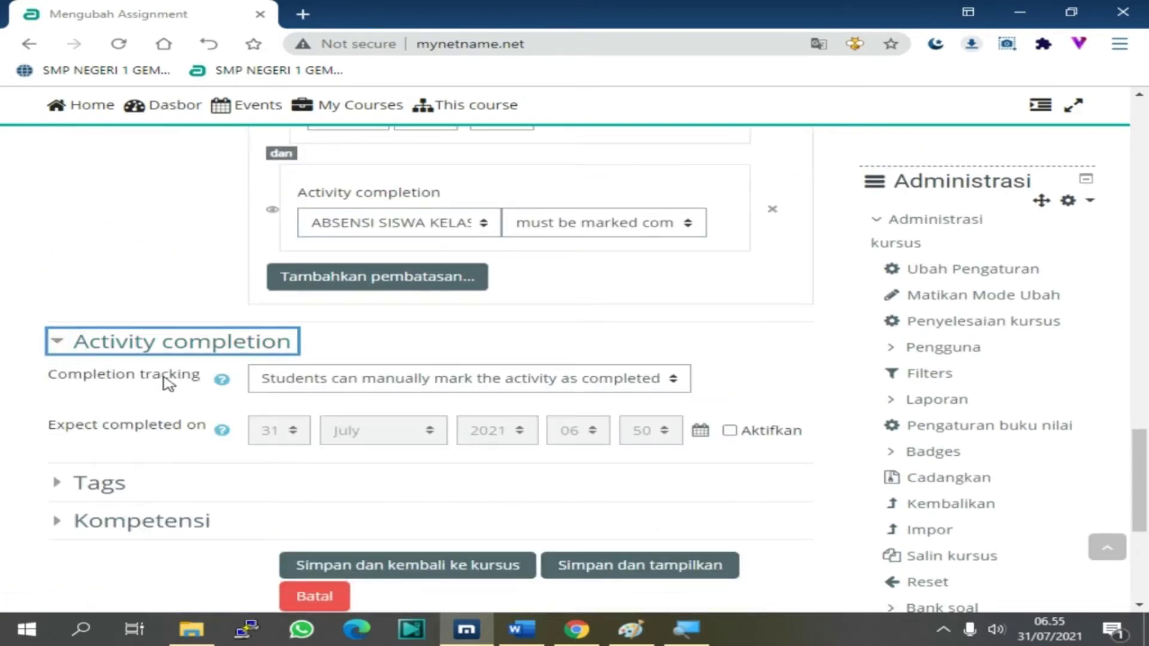
Set Completion tracking to 'Students can manually mark the activity as completed'
click(394, 383)
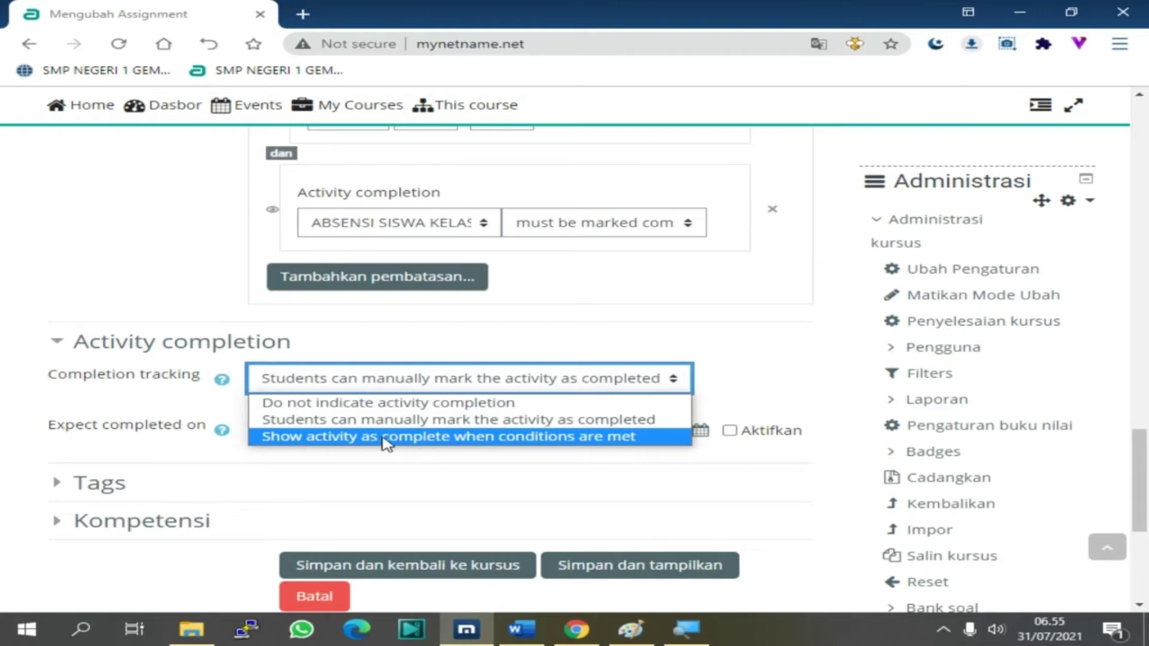
click(386, 442)
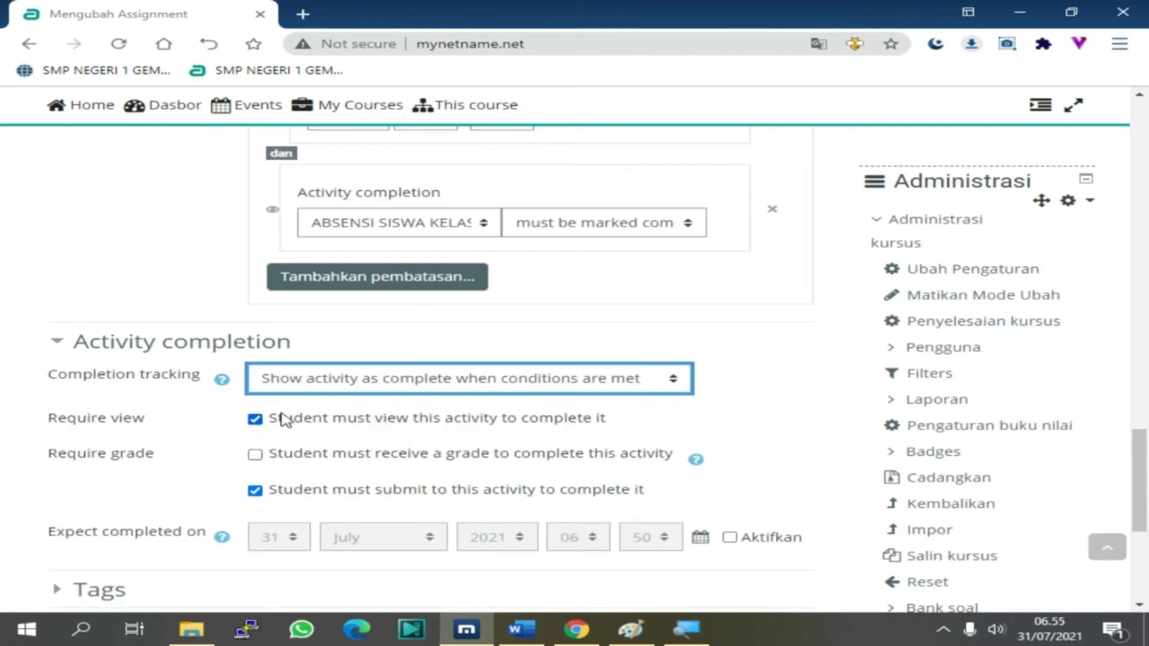
click(323, 379)
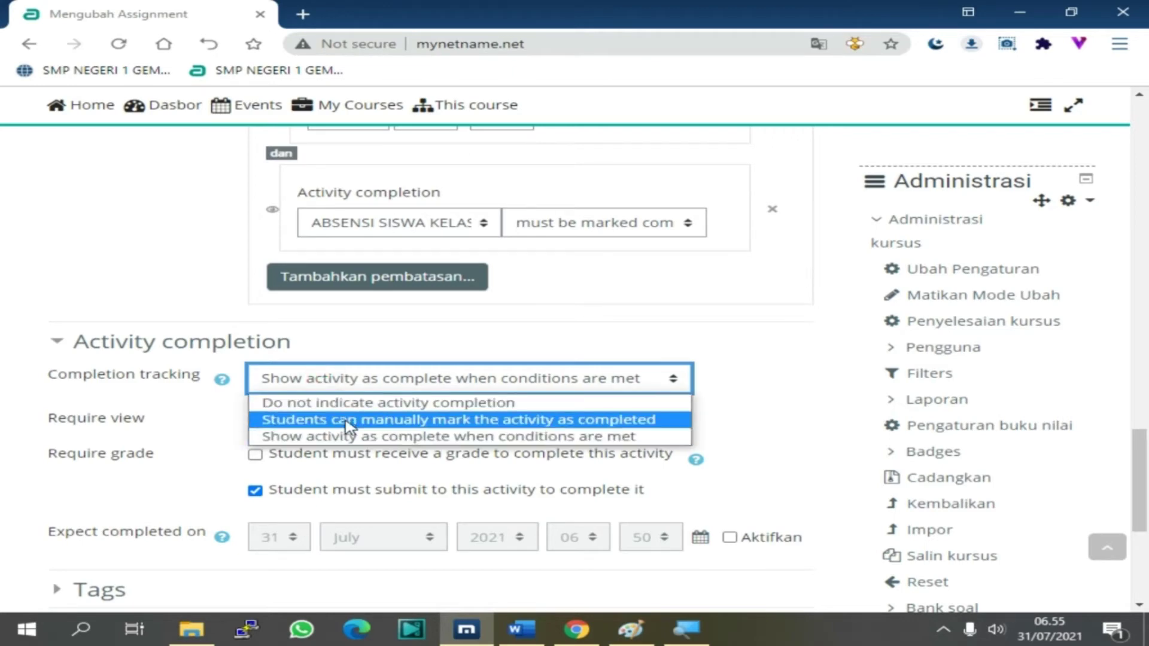
click(347, 419)
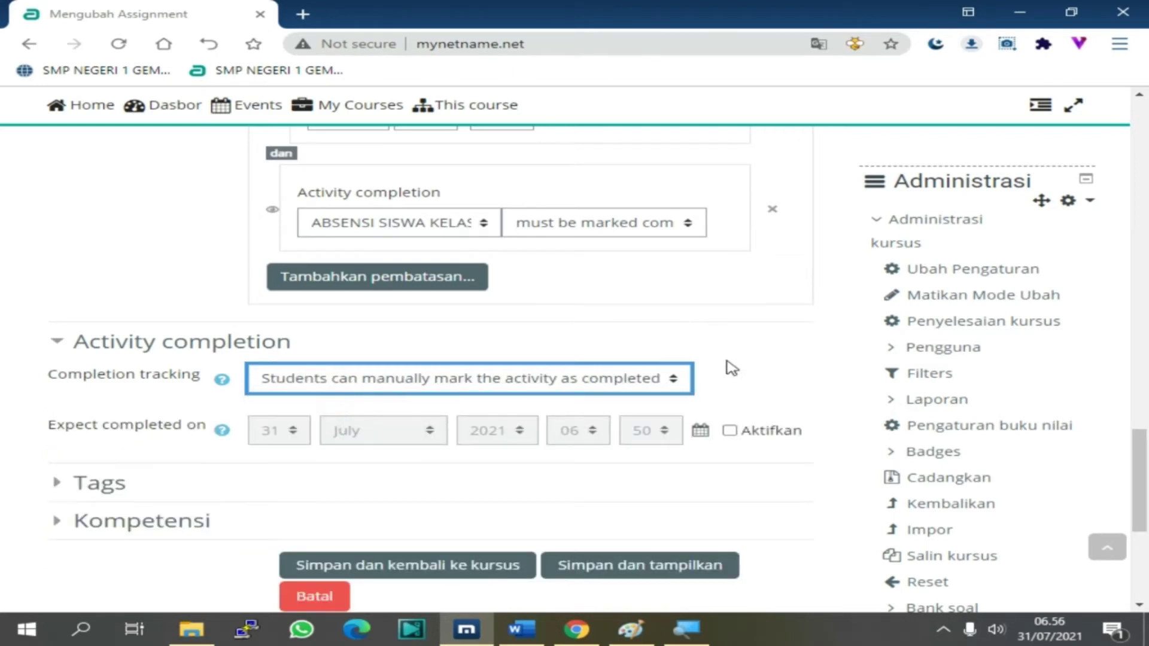
scroll(742, 377, down, 2)
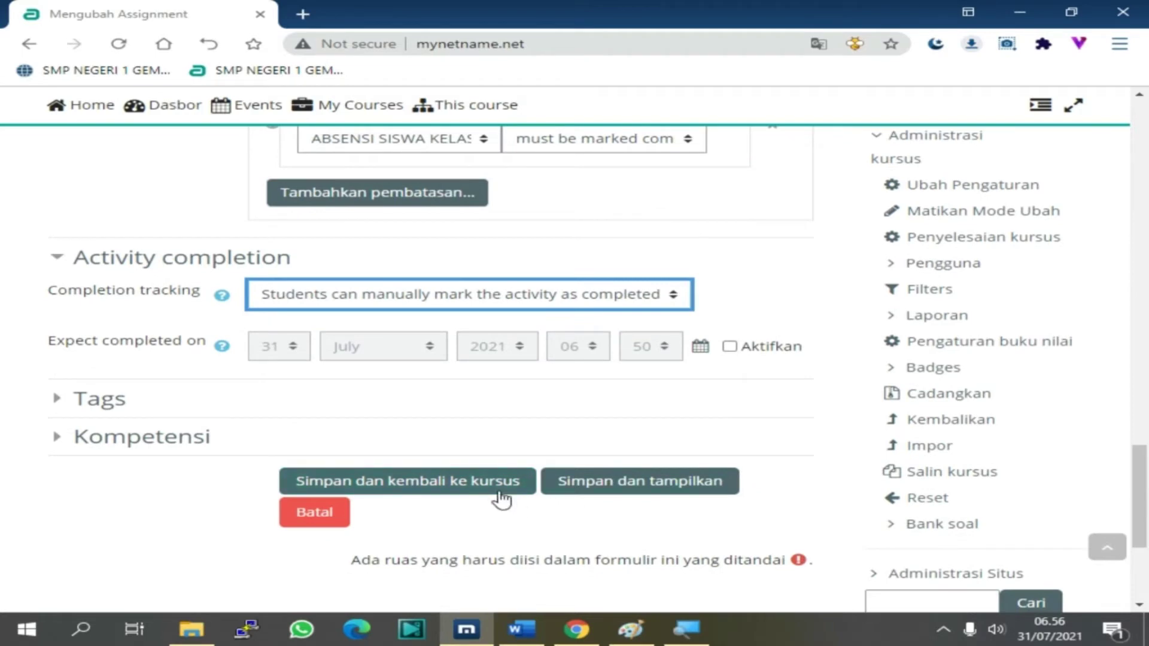
Save with Simpan dan tampilkan and review the TUGAS 2.3 page and grading summary
click(577, 486)
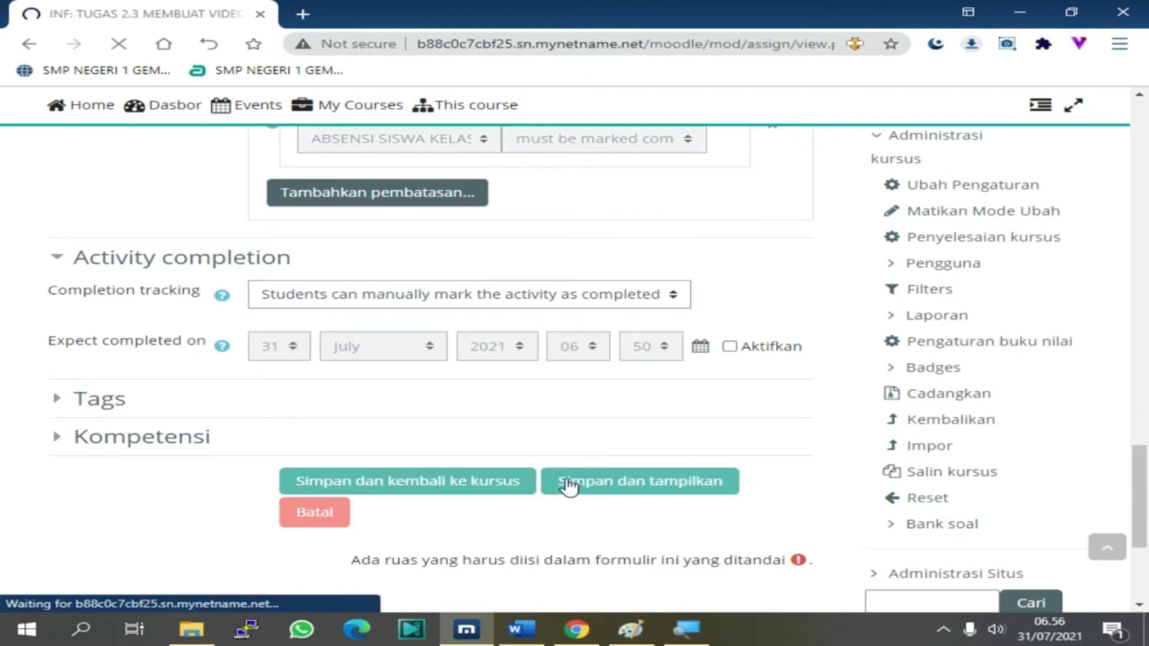
scroll(451, 426, down, 5)
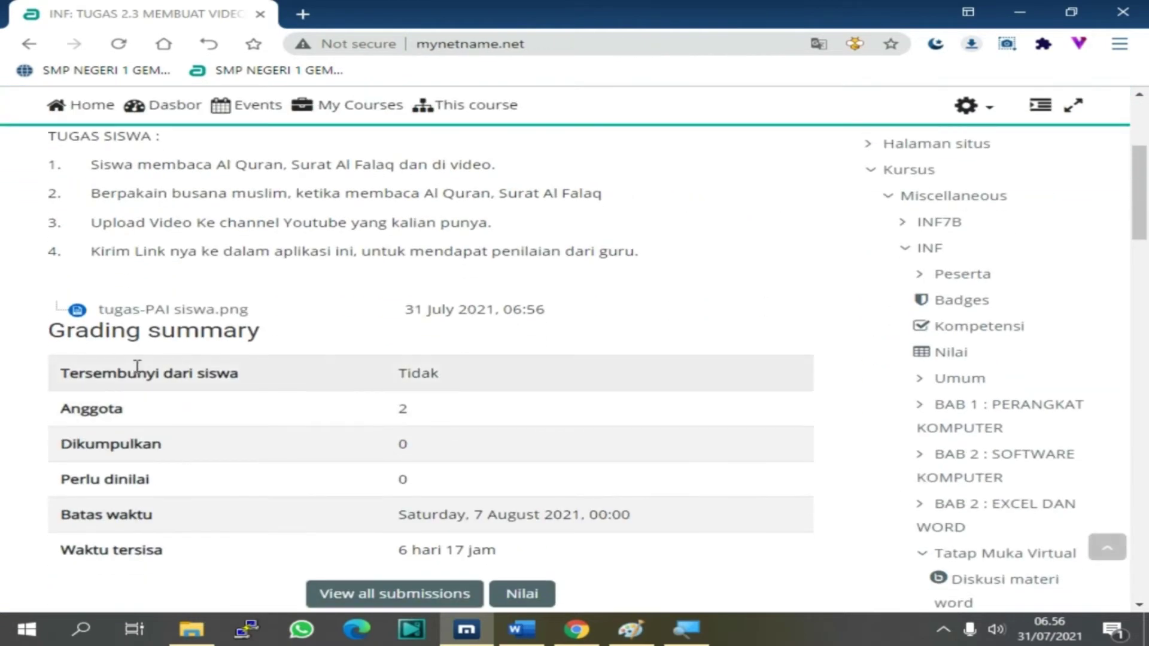
scroll(323, 419, down, 2)
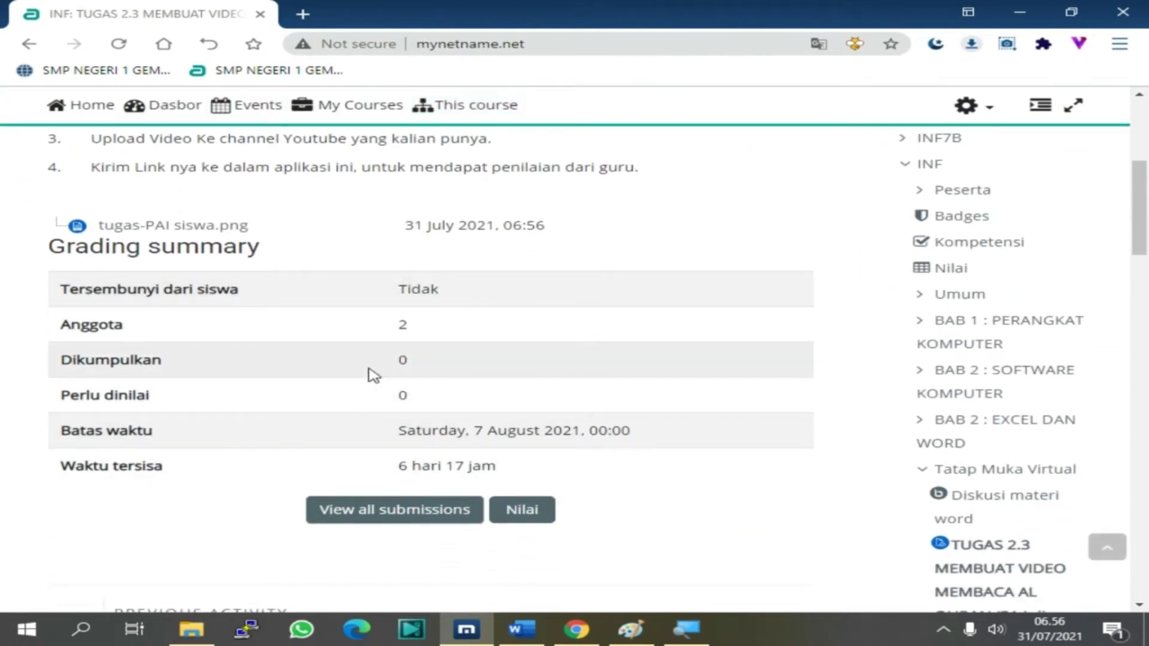
scroll(374, 375, up, 3)
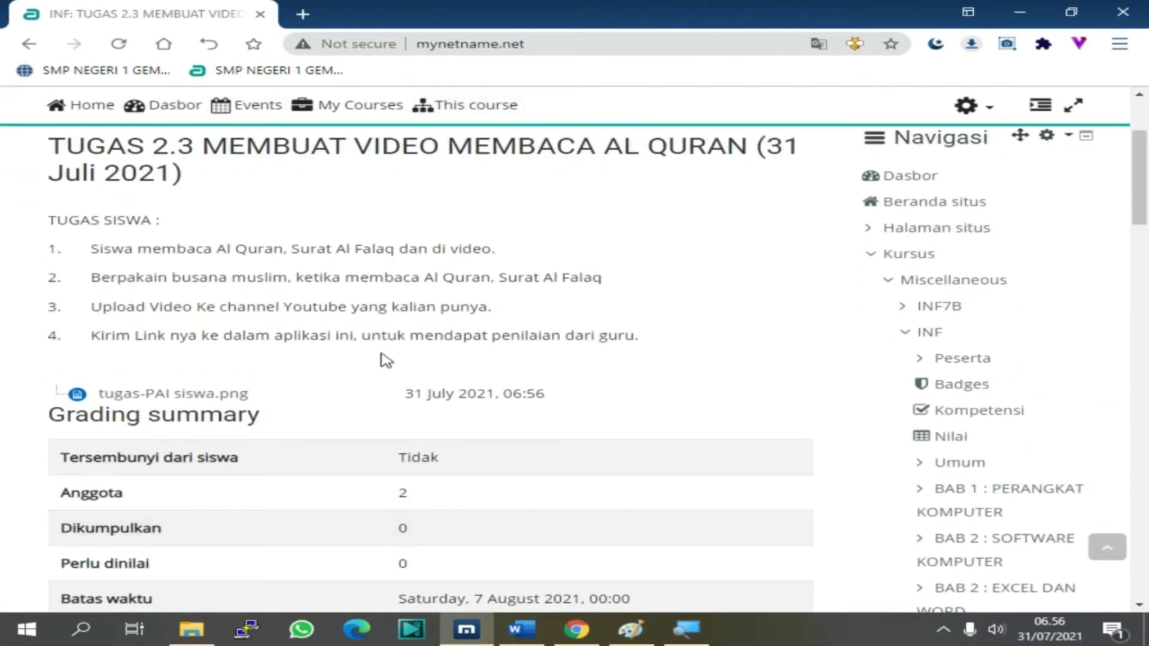
scroll(386, 335, up, 3)
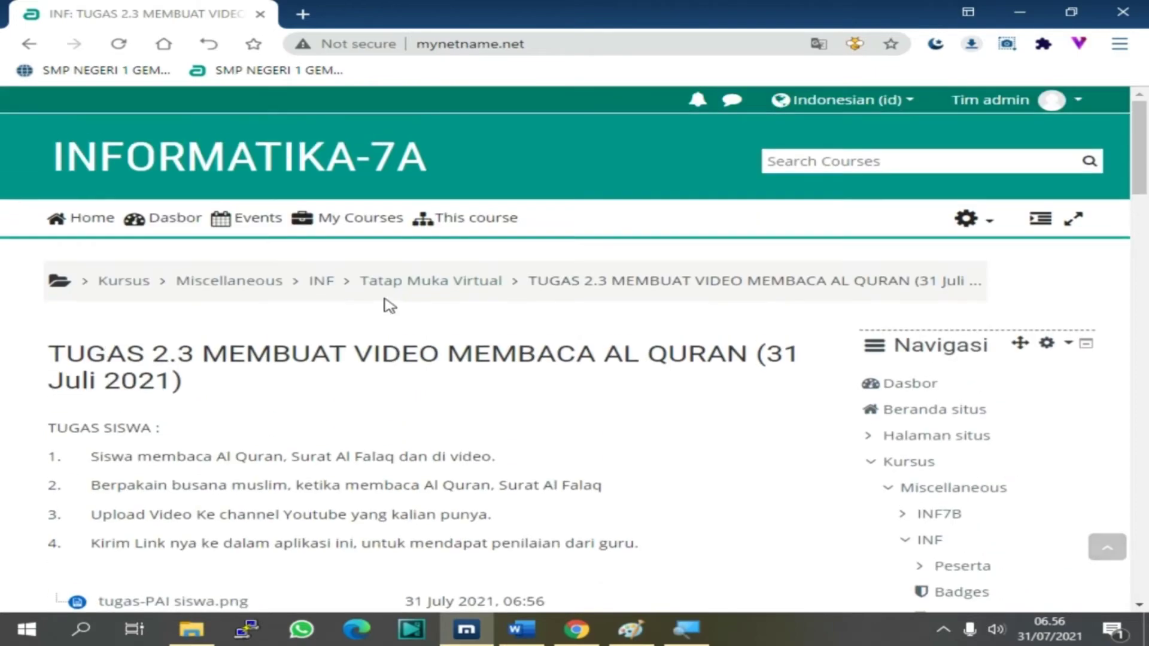
Go to the INF course page and check TUGAS 2.3's restriction notice
click(321, 284)
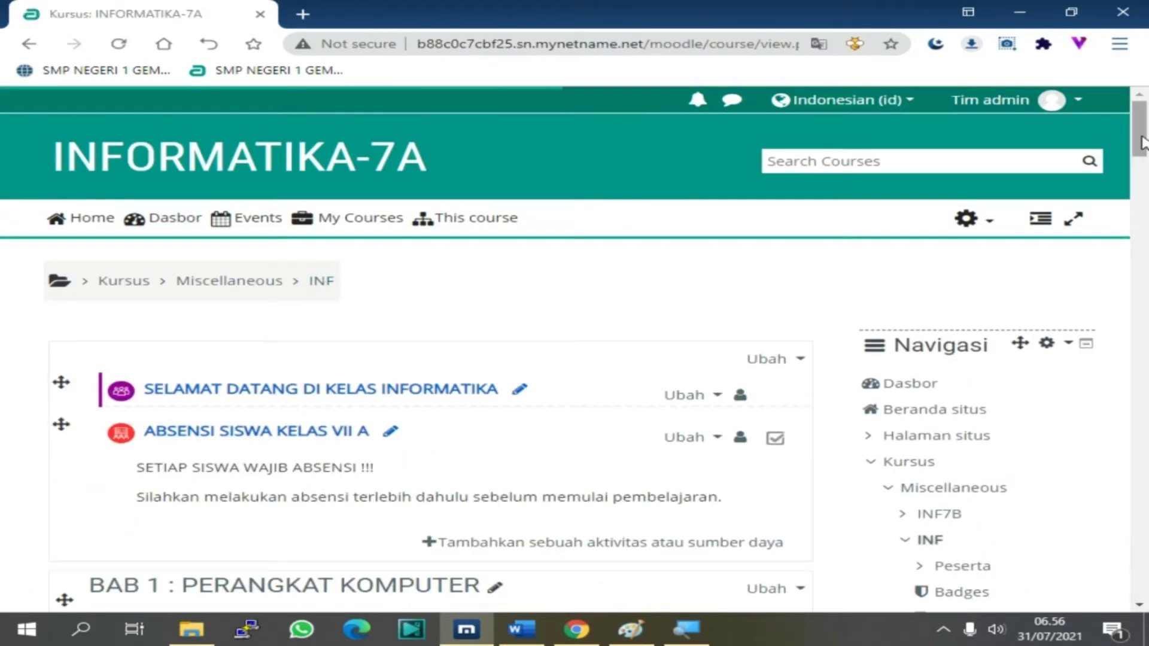
drag(1139, 131, 1146, 511)
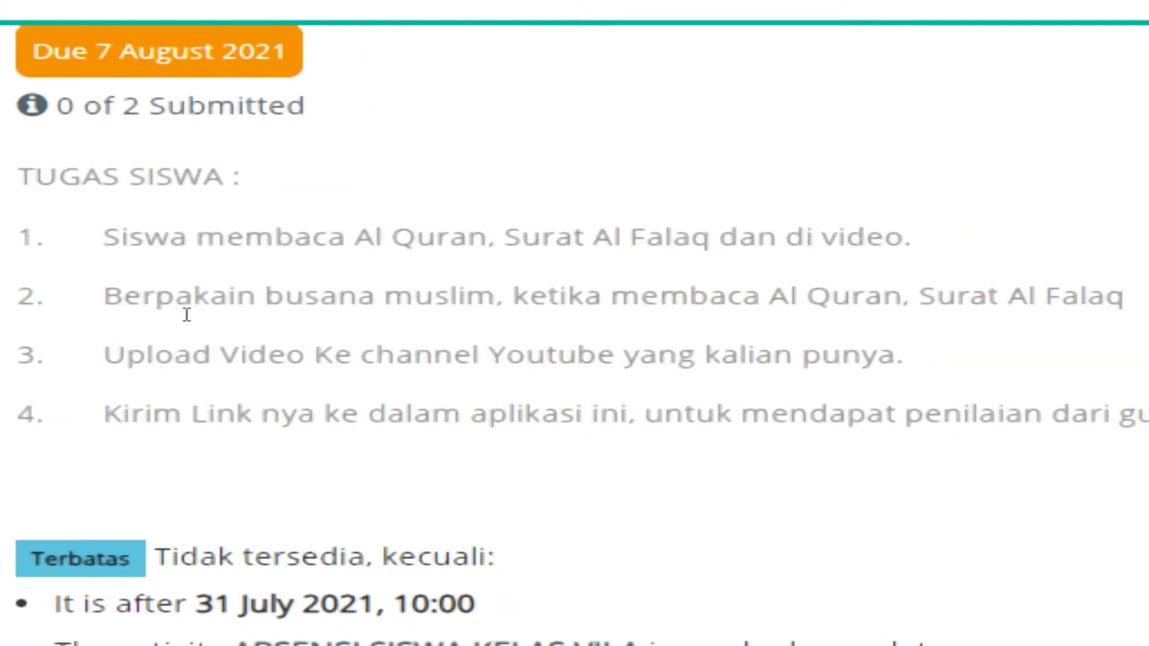
scroll(186, 315, down, 3)
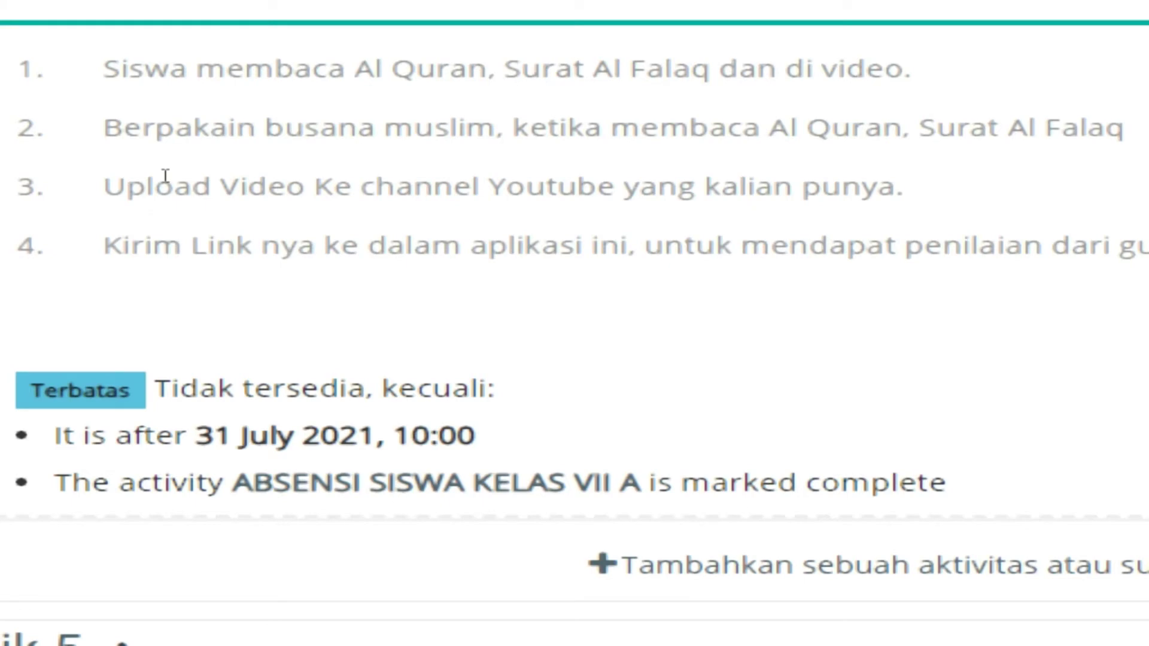
scroll(166, 176, up, 3)
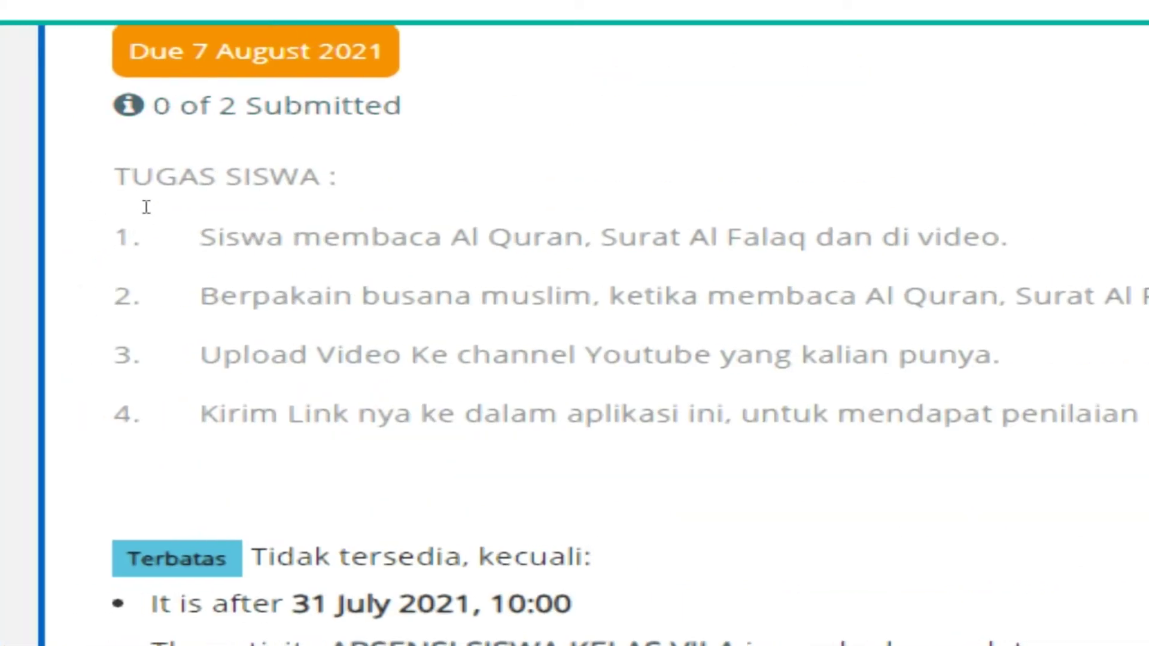
scroll(167, 180, up, 3)
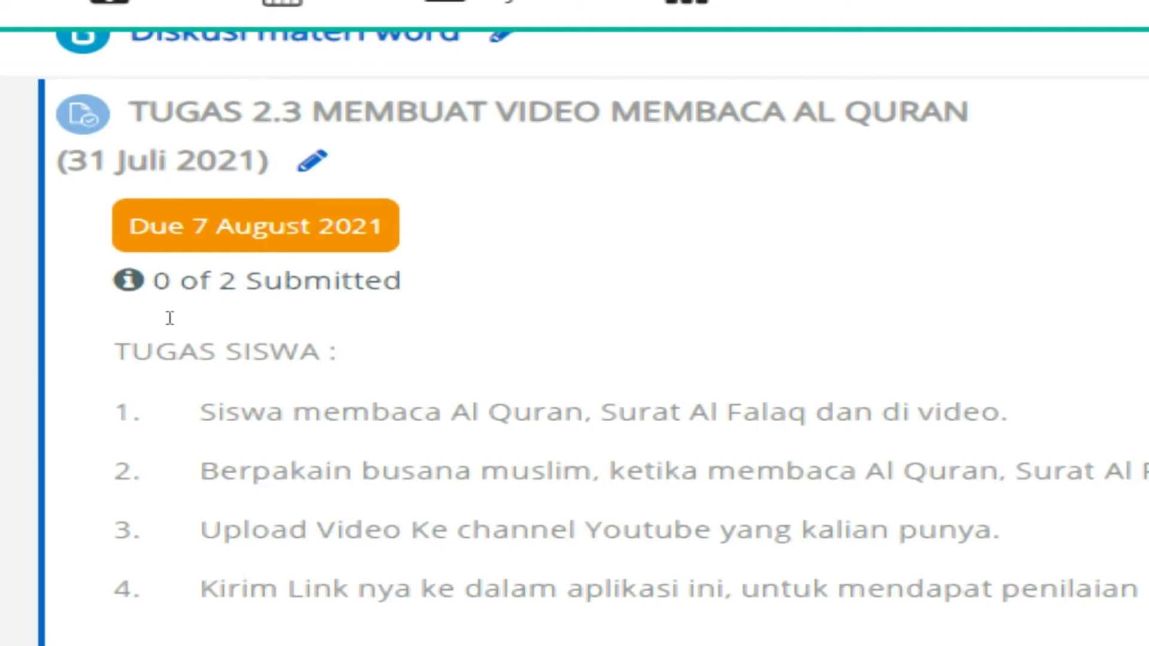
scroll(318, 371, down, 5)
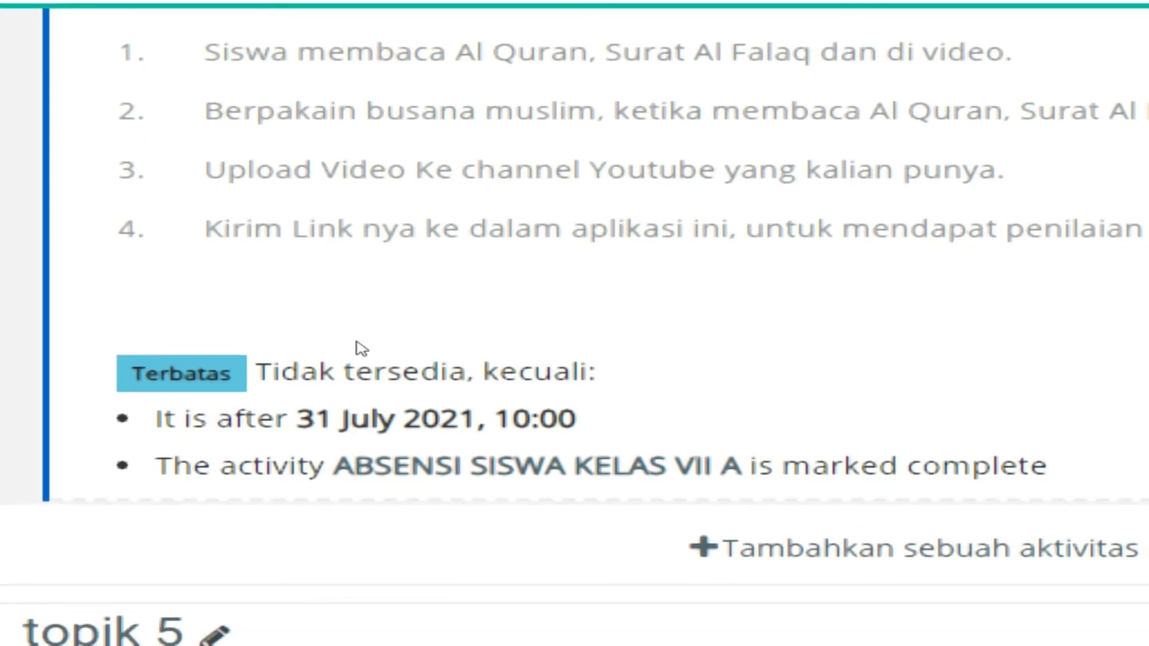
scroll(362, 347, up, 5)
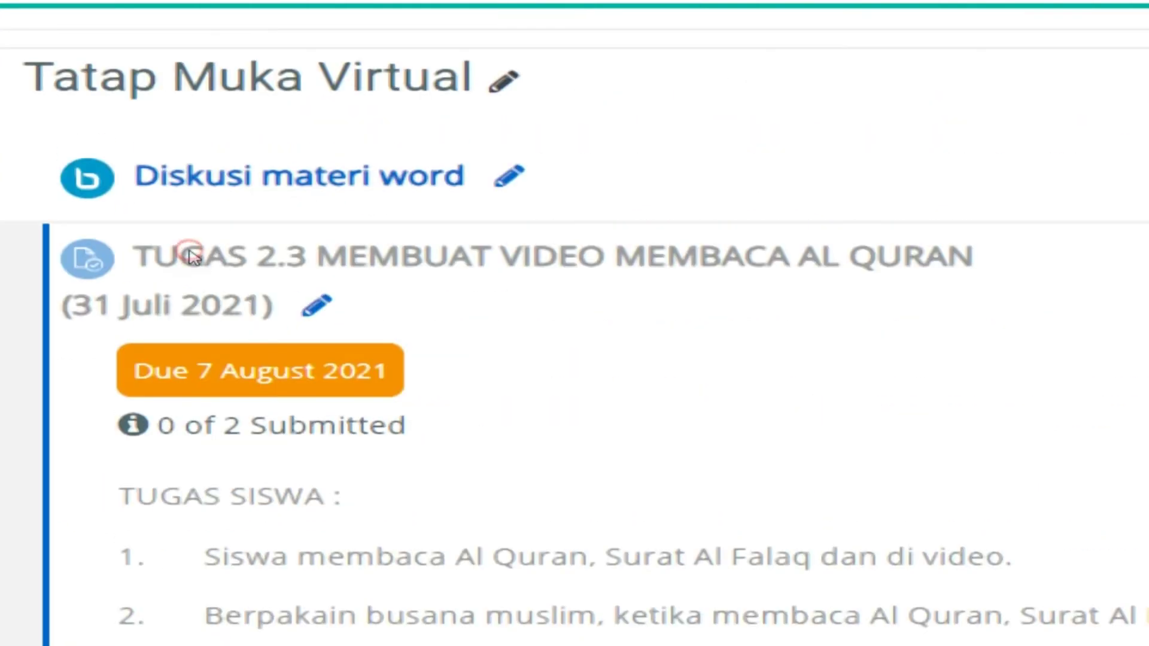
Open the TUGAS 2.3 assignment, then return to the INF course page
click(191, 258)
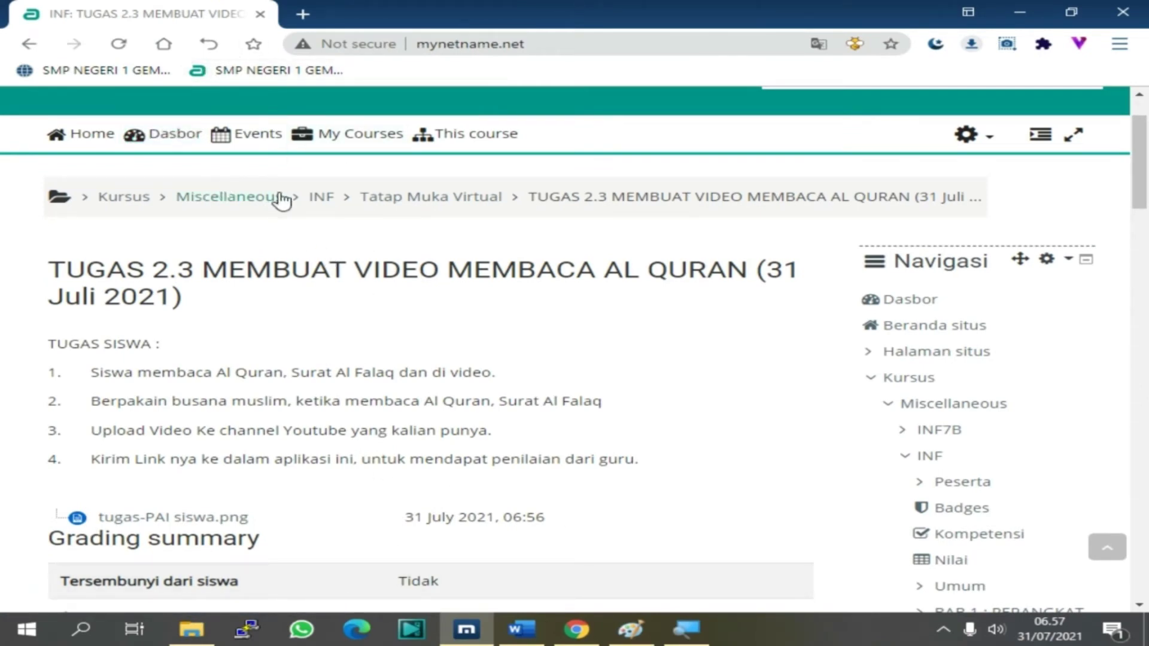
click(320, 199)
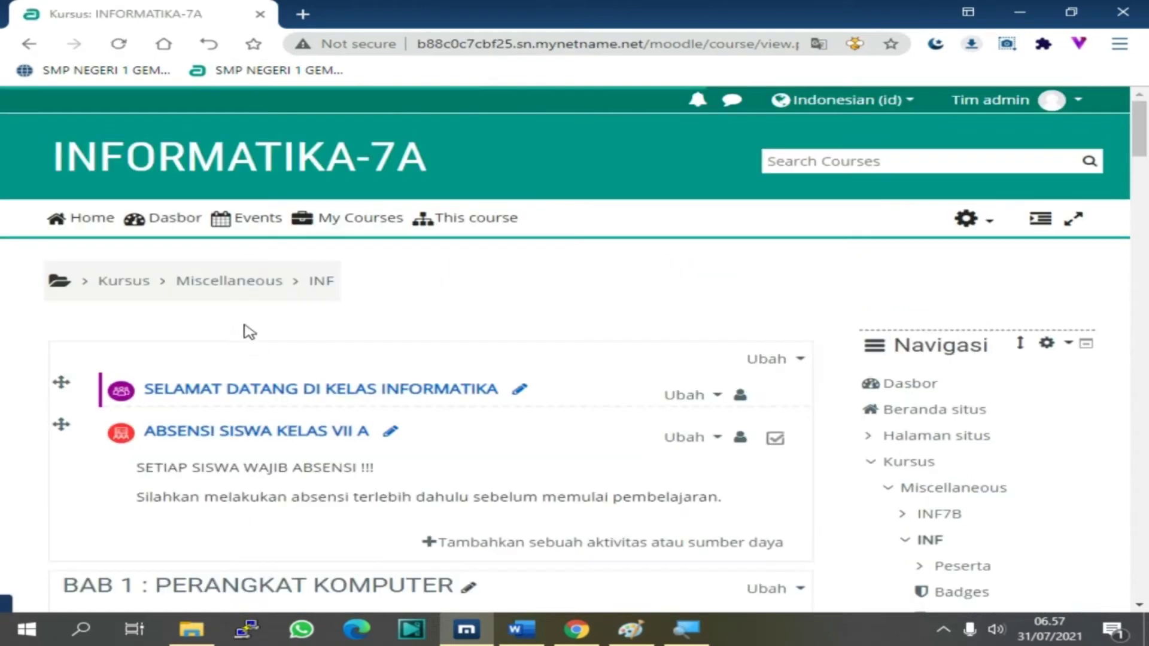
click(358, 630)
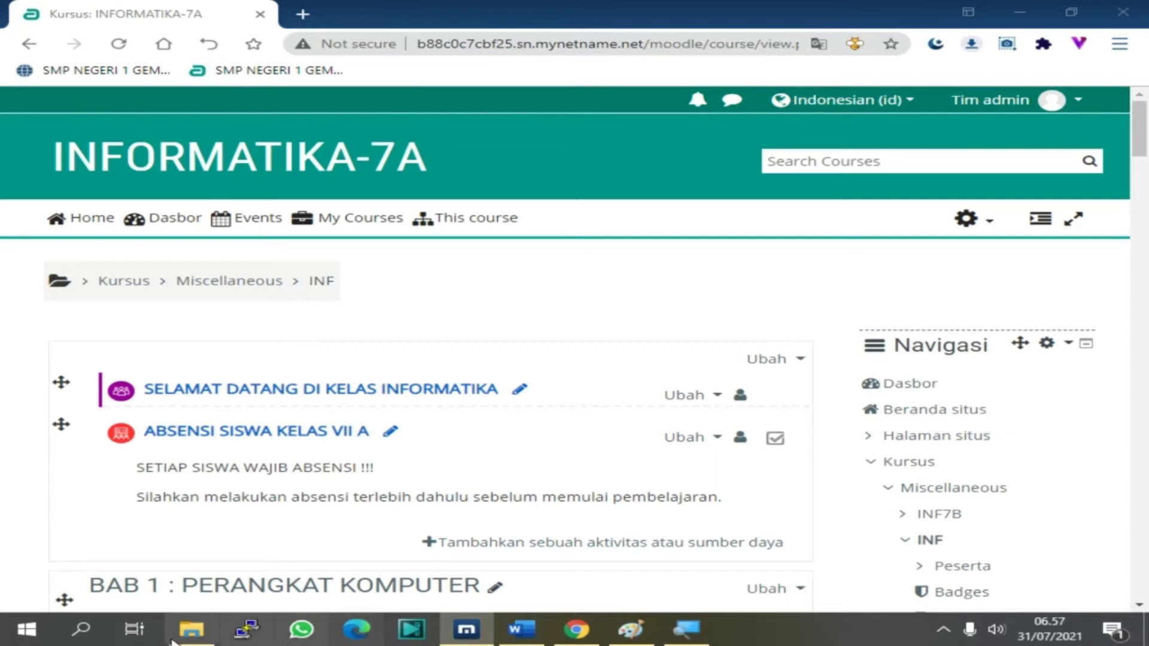
Show the Videos folder in File Explorer, then bring the Edge window forward
click(192, 630)
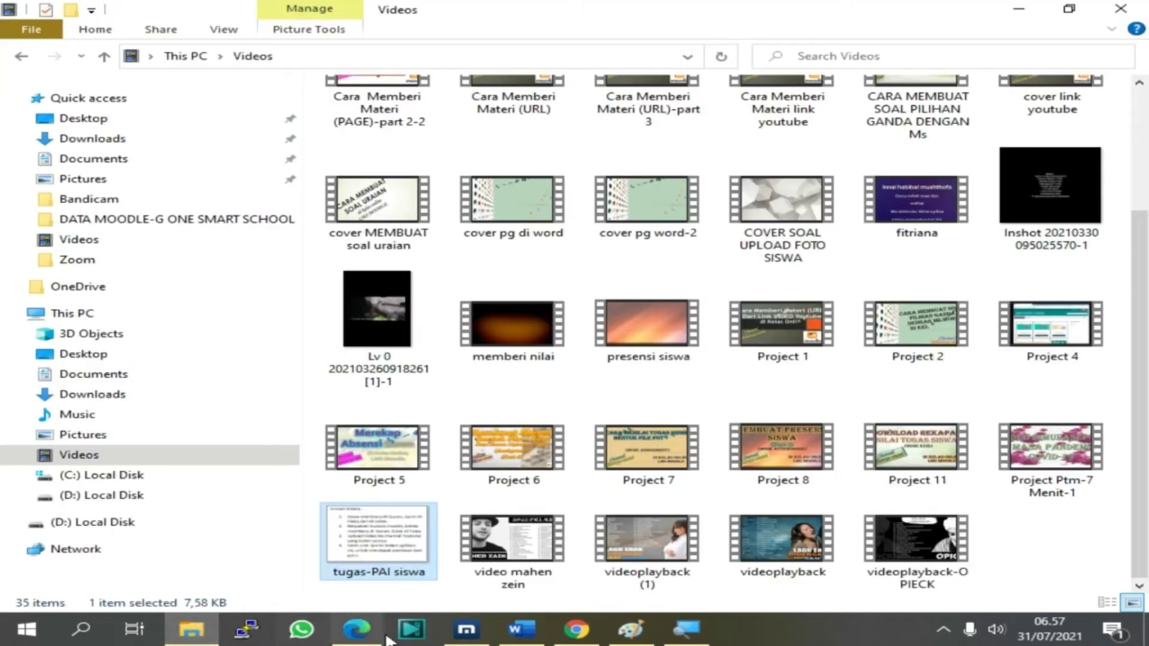
mouse_move(358, 640)
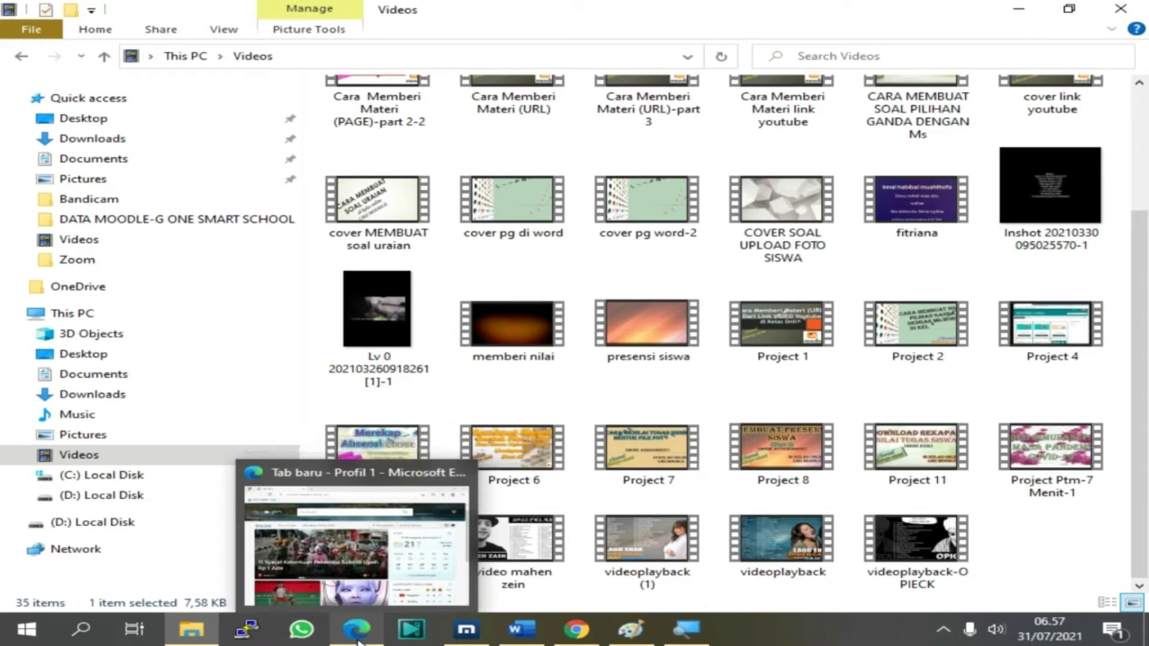
click(358, 639)
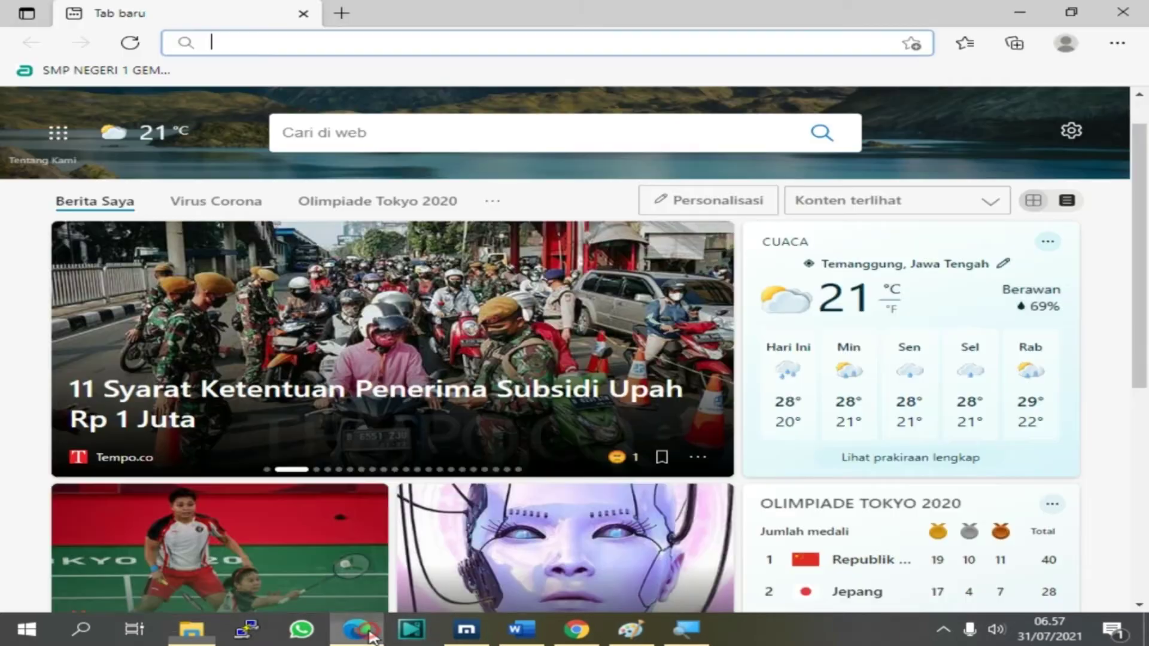
Open the school's Moodle login page and enter the student's username
click(105, 76)
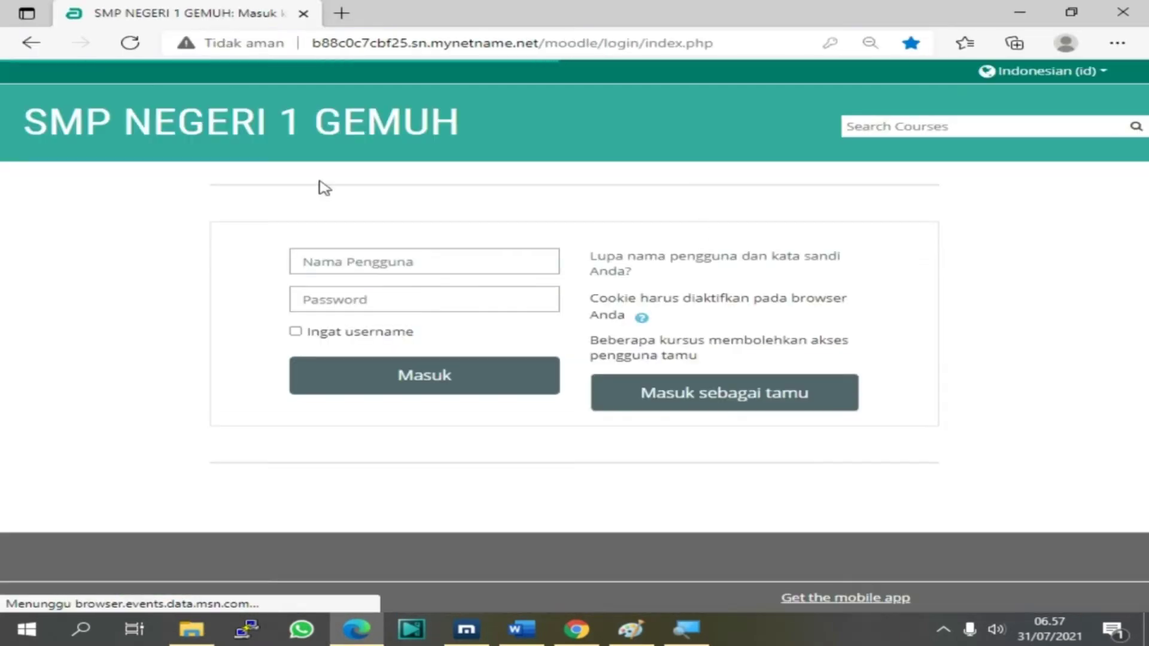
click(338, 260)
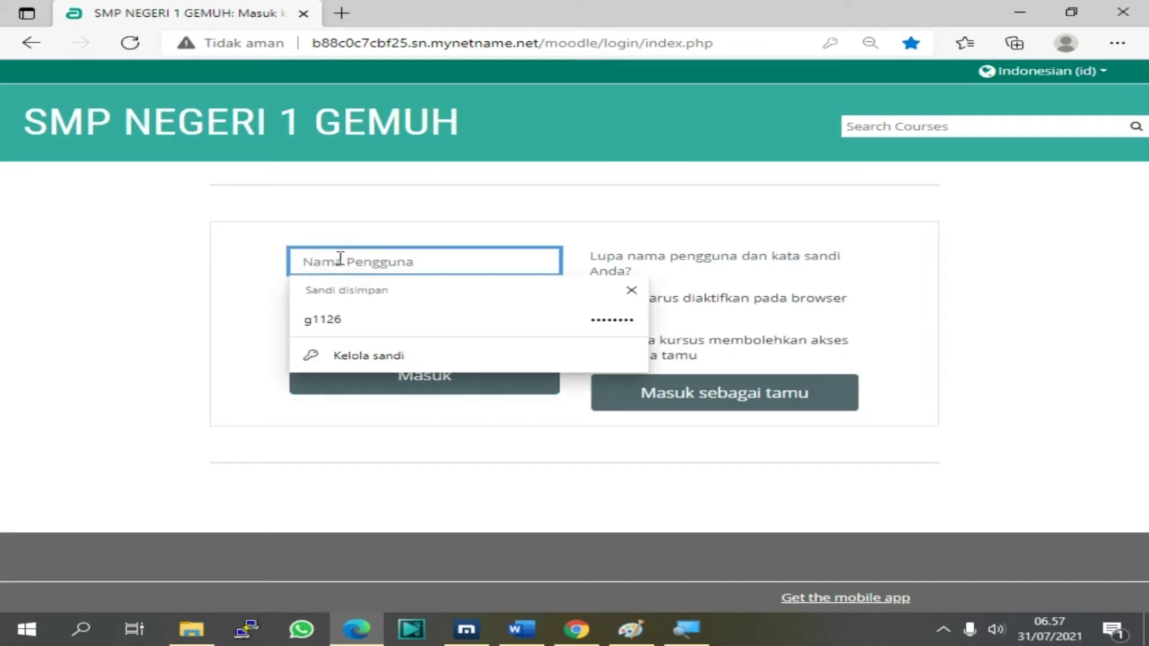
text(1)
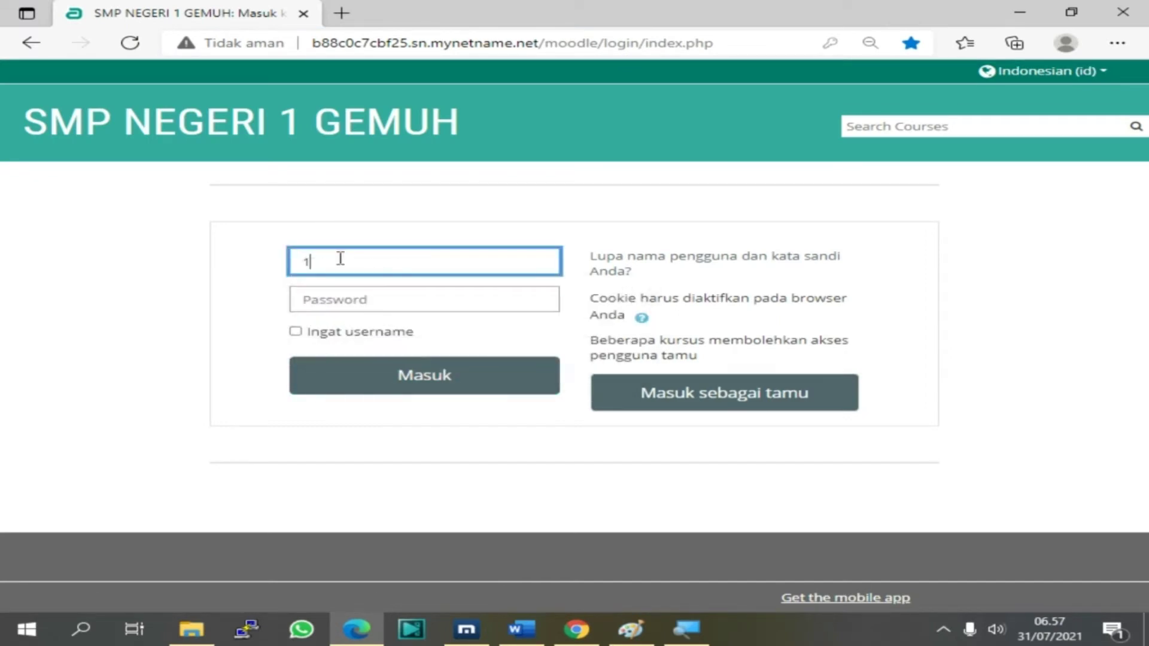
text(3123)
Enter and correct the student's password, then sign in with Masuk
click(338, 304)
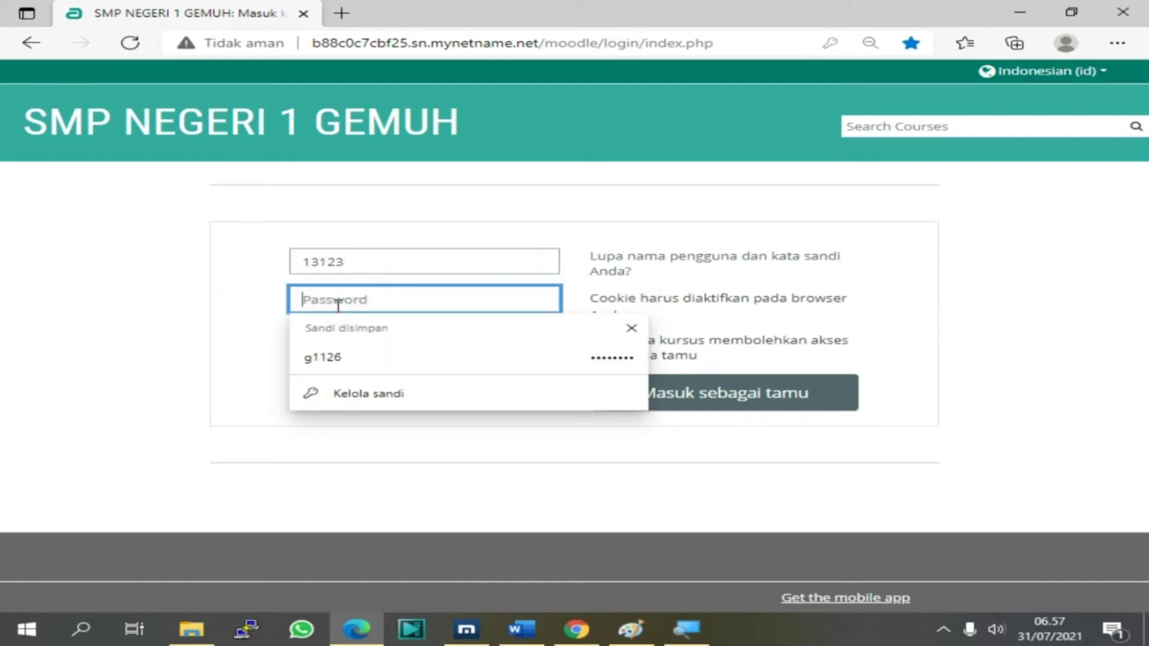
text(1)
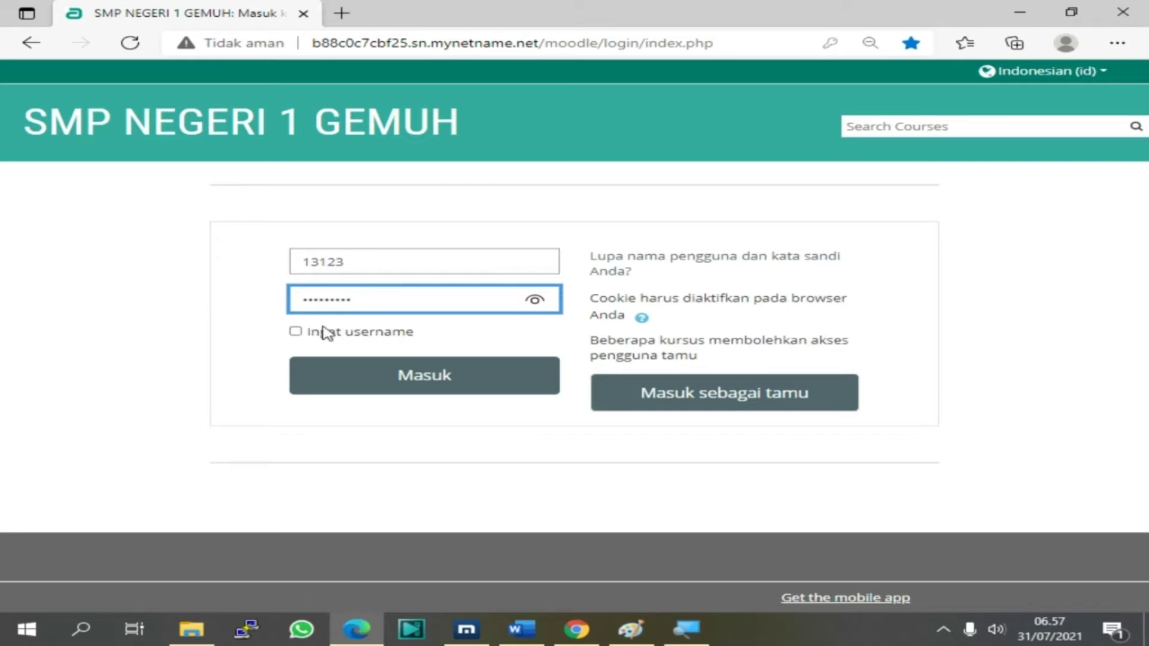
click(535, 300)
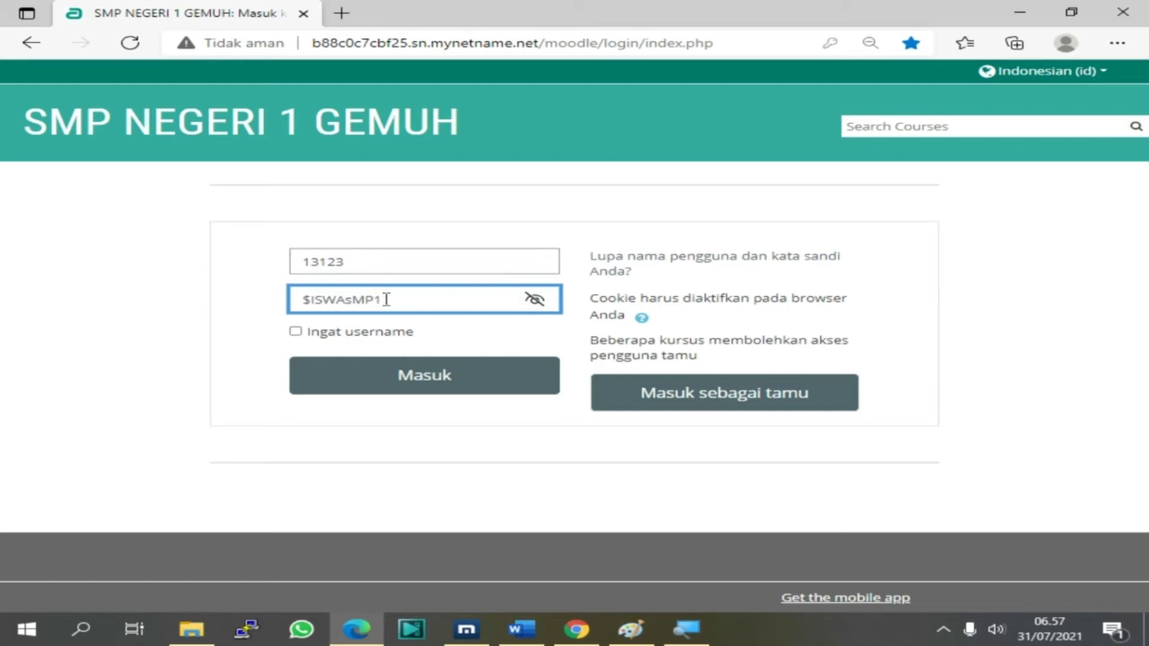
drag(387, 299, 171, 294)
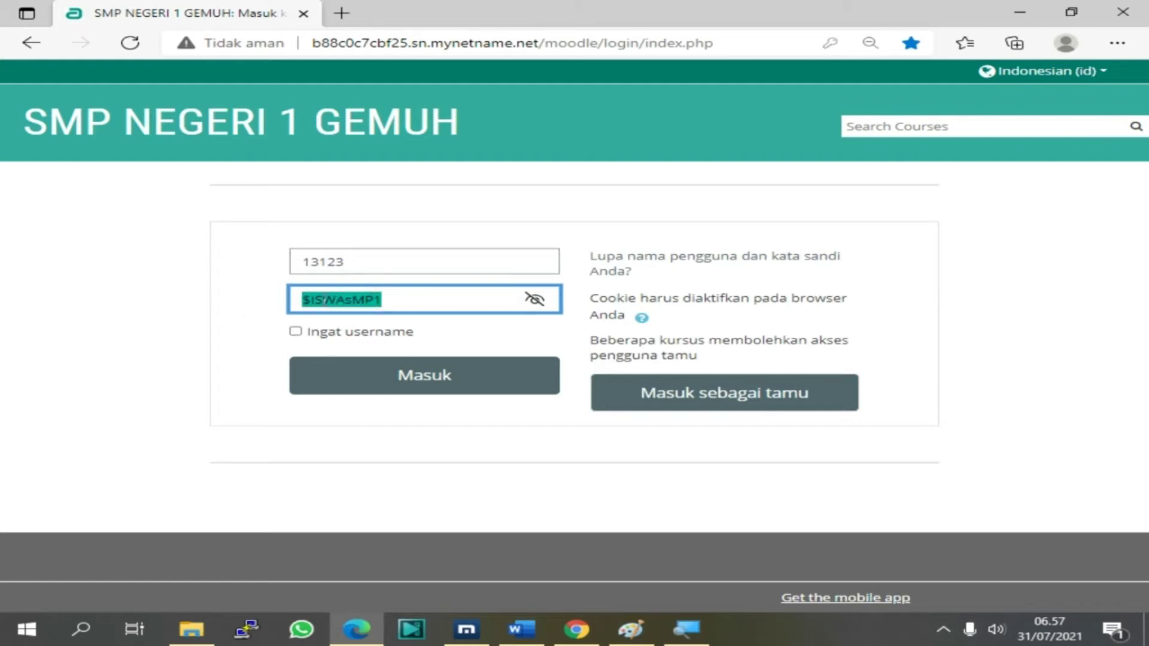
click(310, 299)
drag(310, 299, 447, 300)
key(BackSpace)
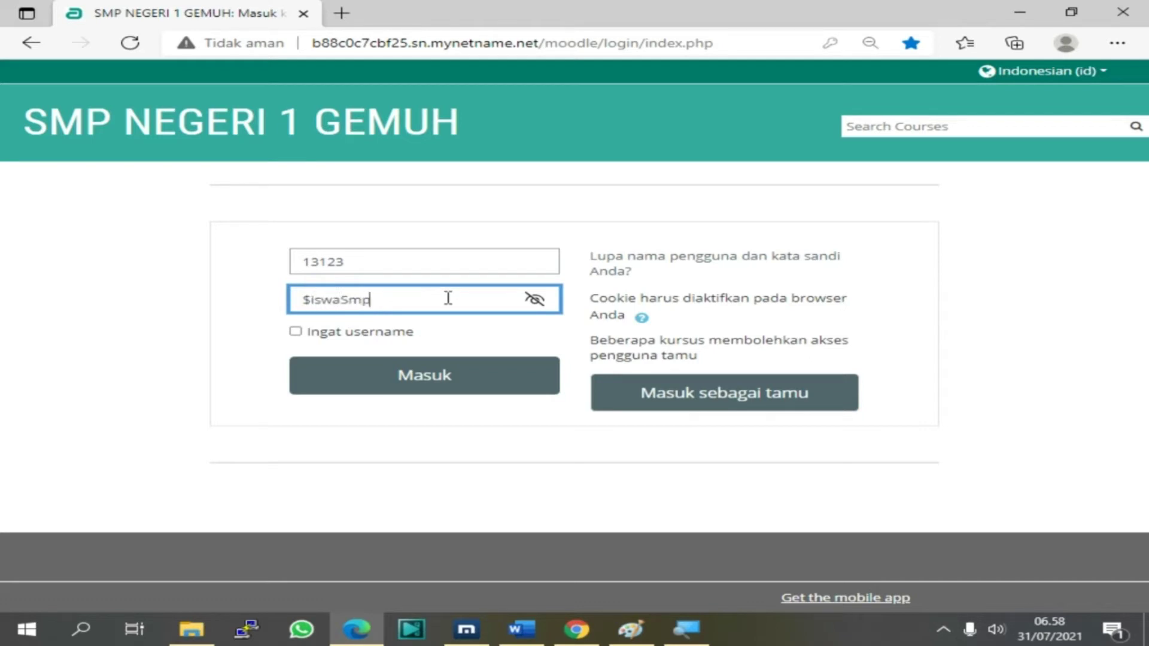
click(428, 381)
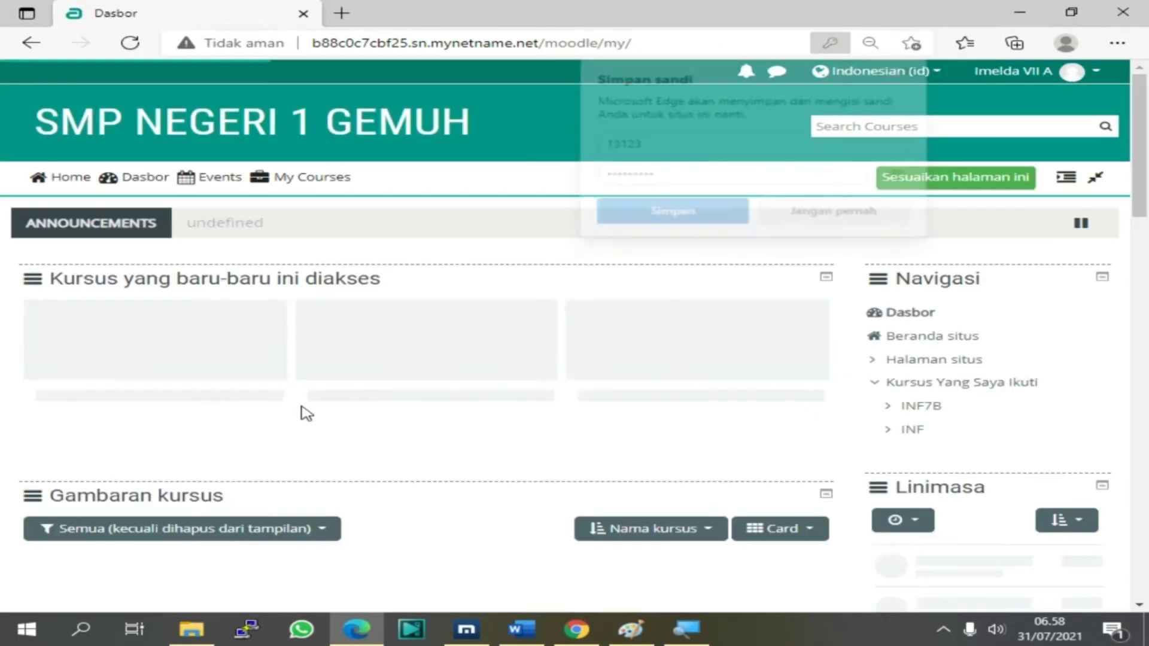
Dismiss the save-password popup and open the INFORMATIKA-7A course from the student dashboard
click(916, 67)
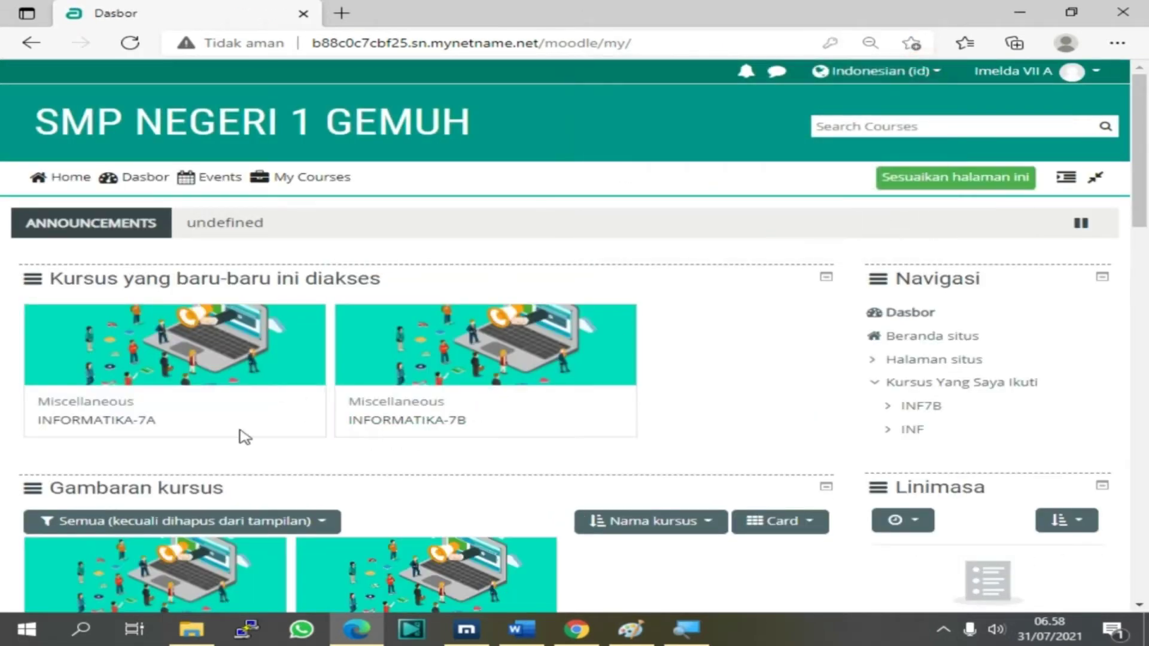
click(466, 630)
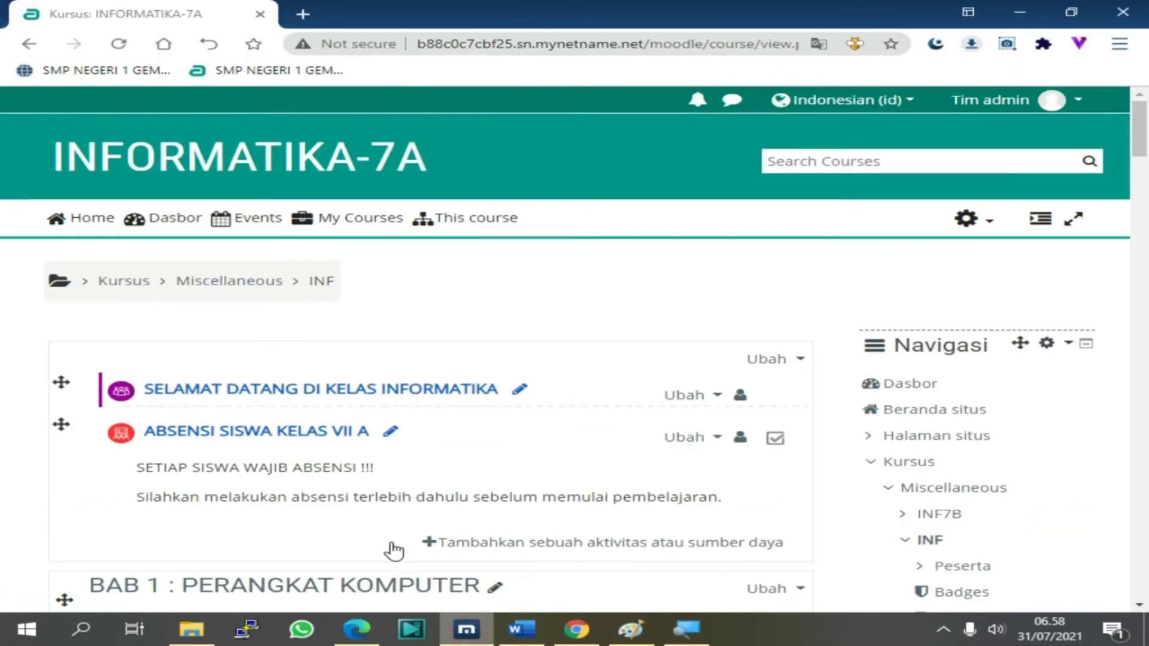
click(364, 635)
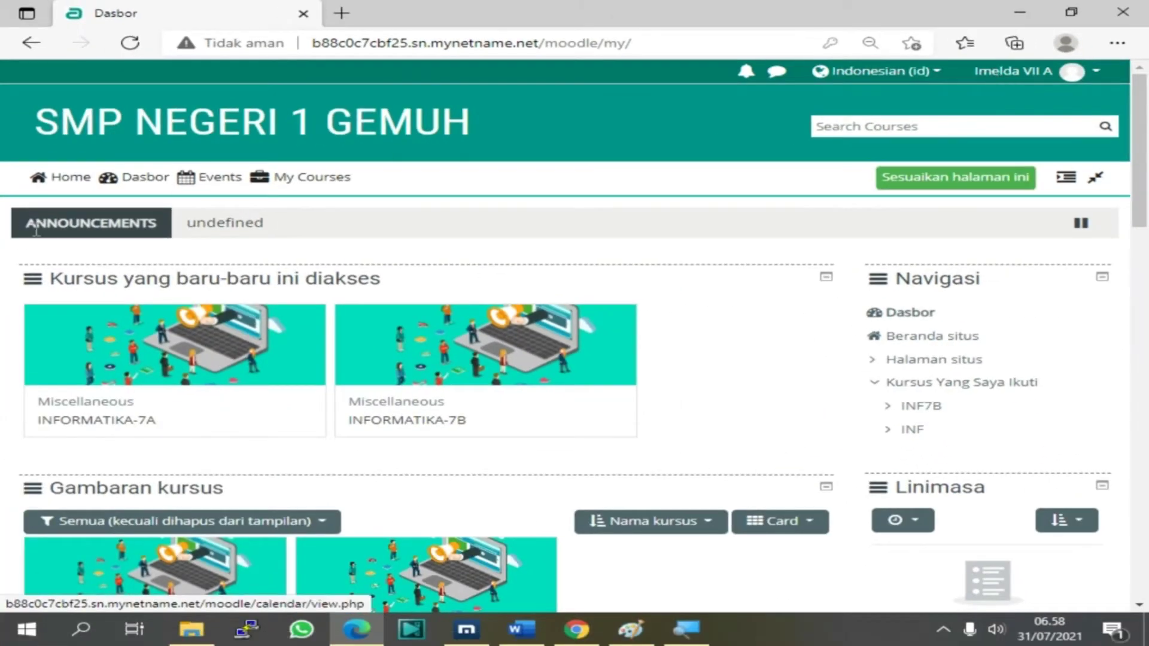
click(73, 421)
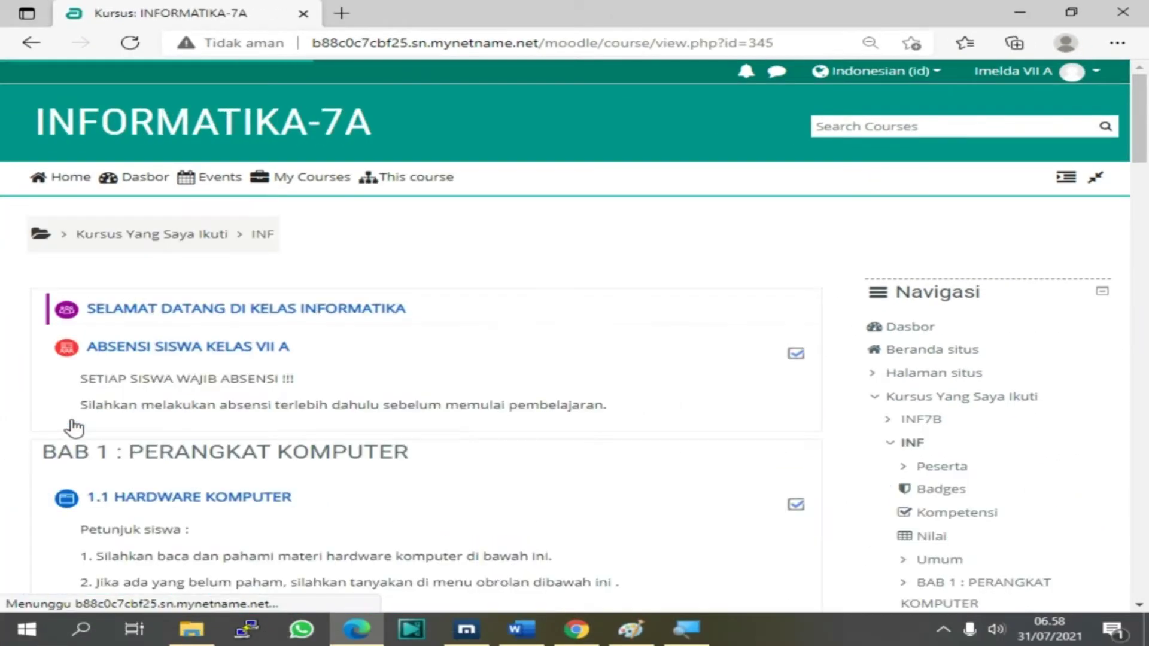
scroll(263, 443, down, 10)
scroll(273, 432, down, 15)
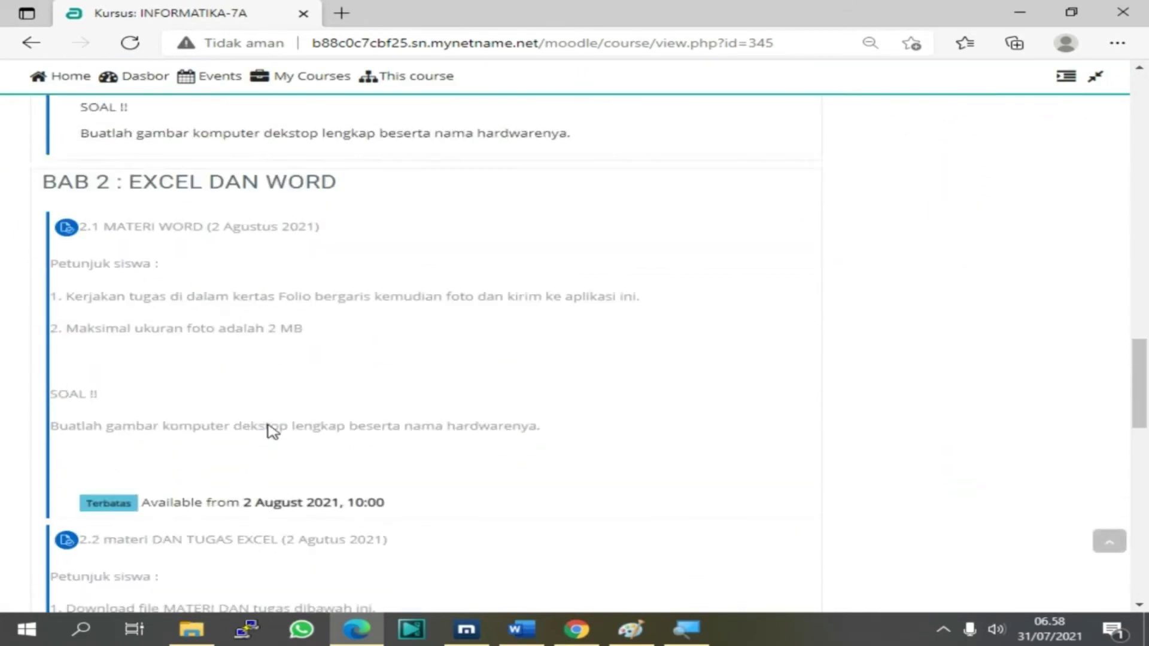
scroll(275, 430, down, 5)
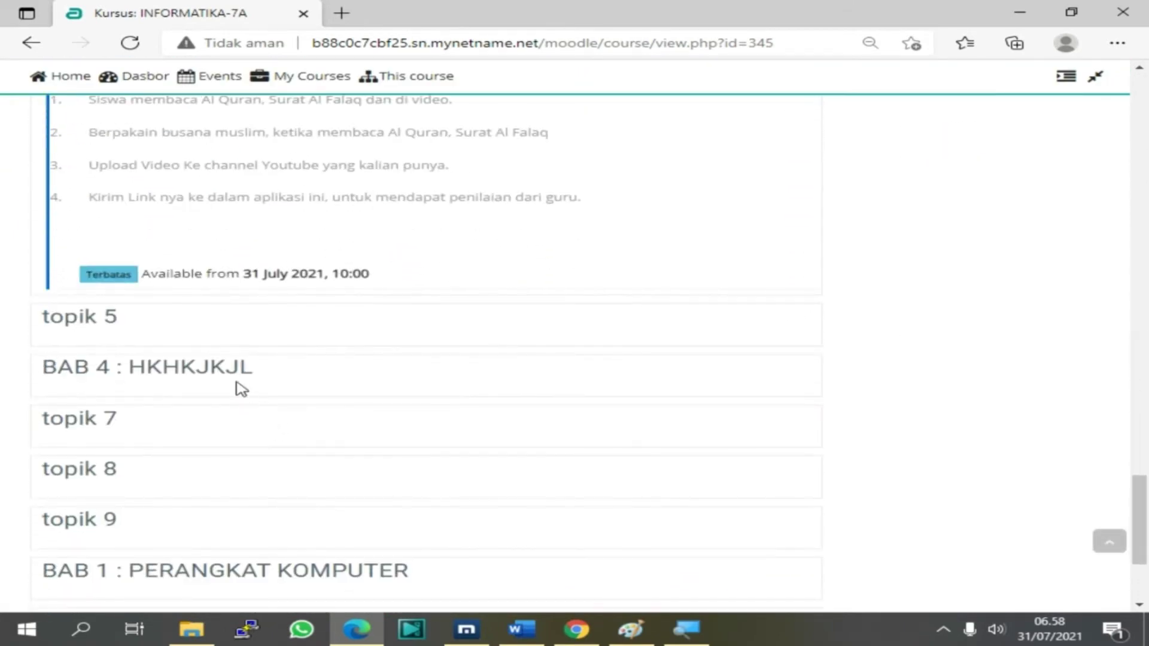
scroll(239, 387, up, 3)
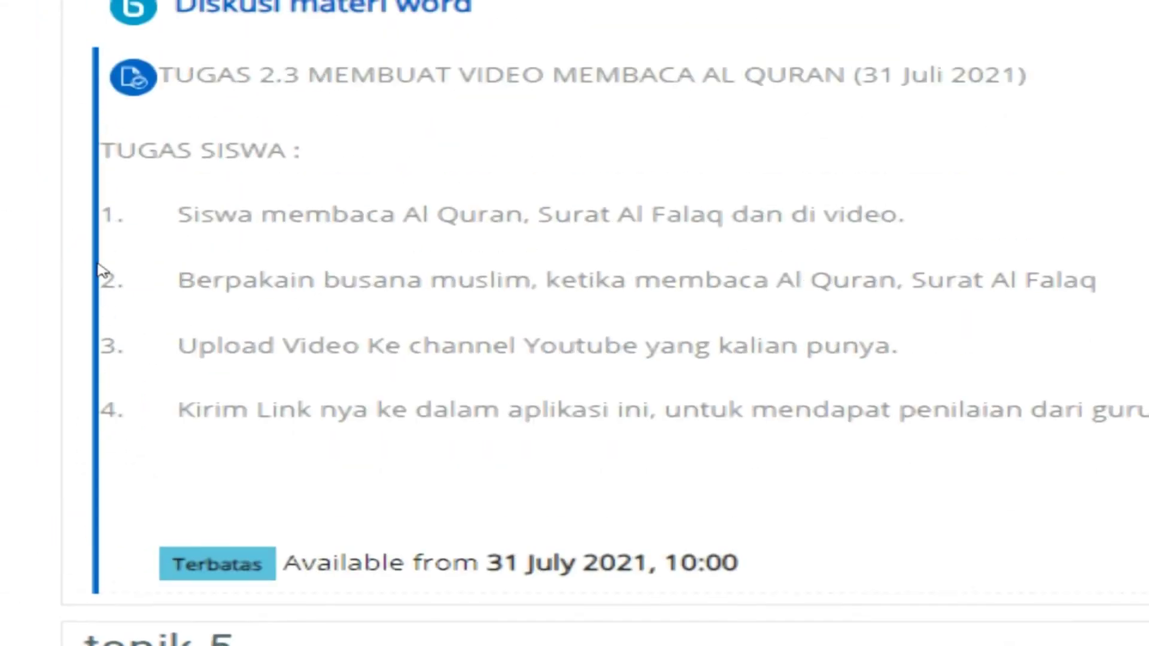
Highlight the four TUGAS 2.3 task lines on the course page
drag(89, 262, 705, 370)
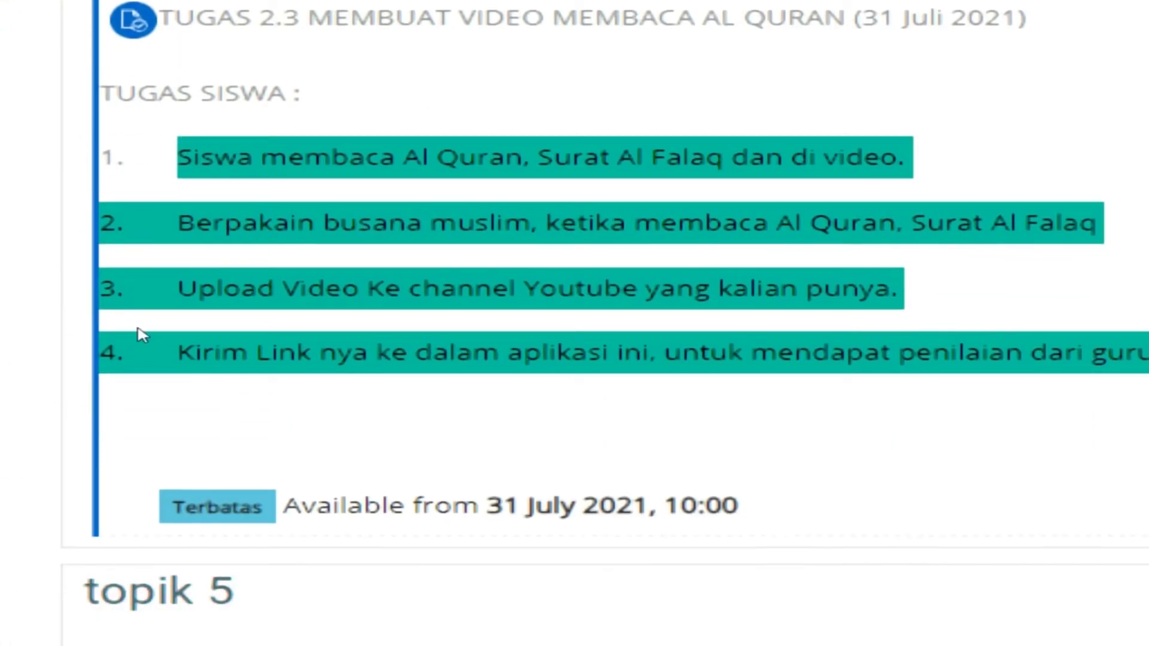
click(89, 186)
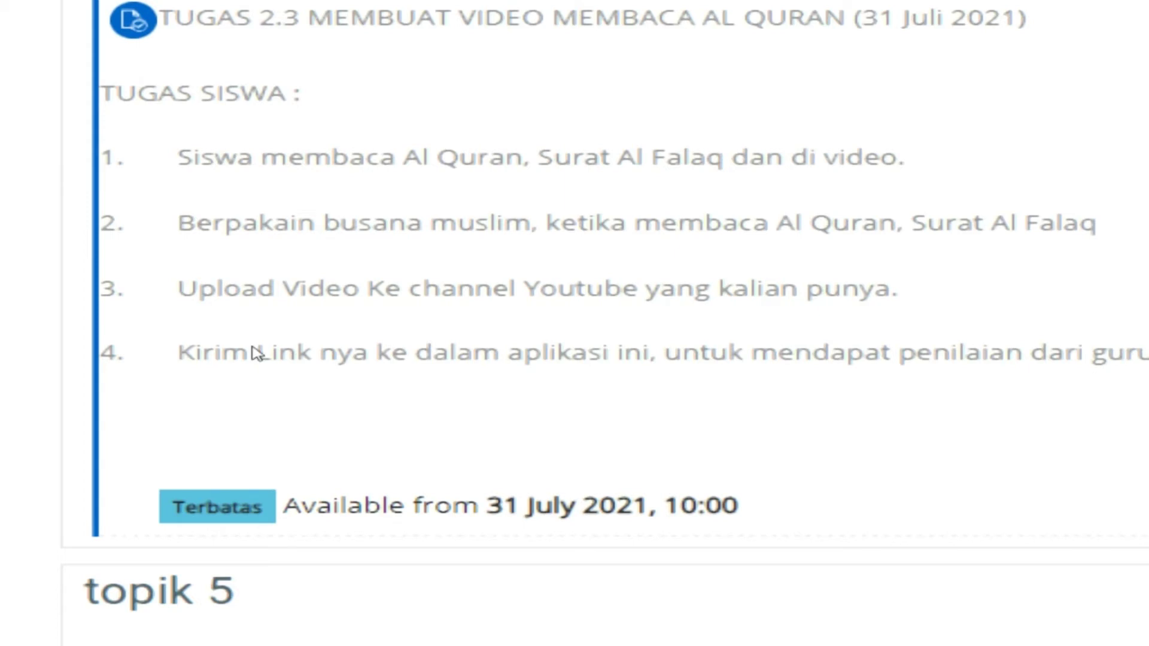
scroll(129, 232, down, 2)
drag(90, 249, 303, 269)
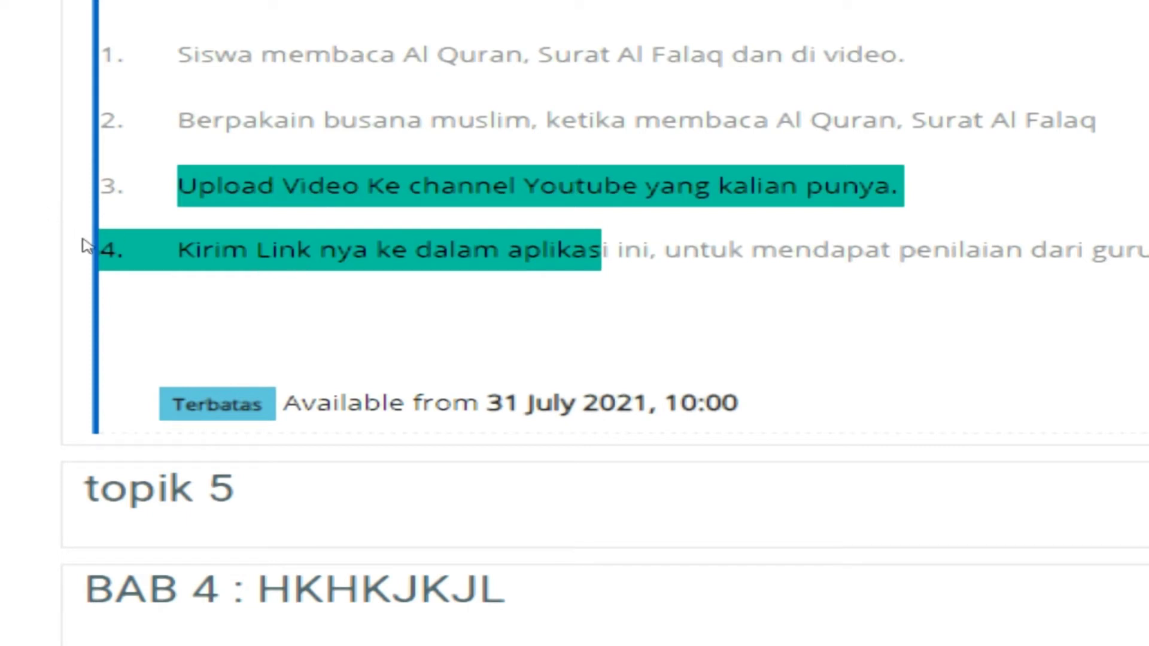
click(82, 239)
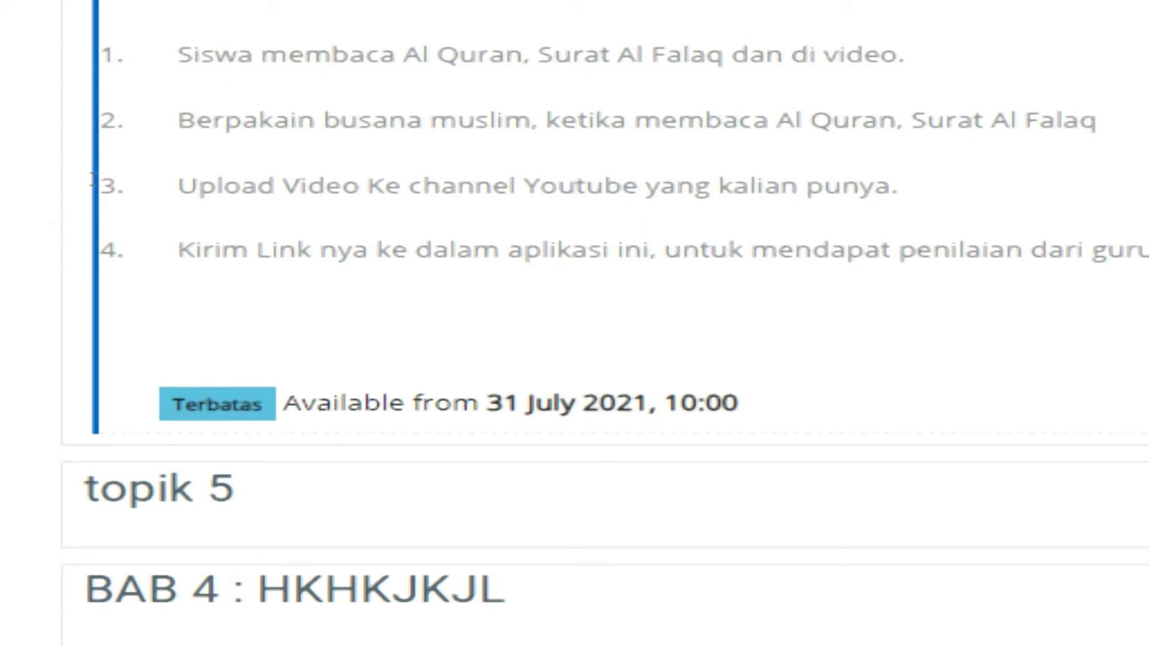
drag(89, 181, 652, 268)
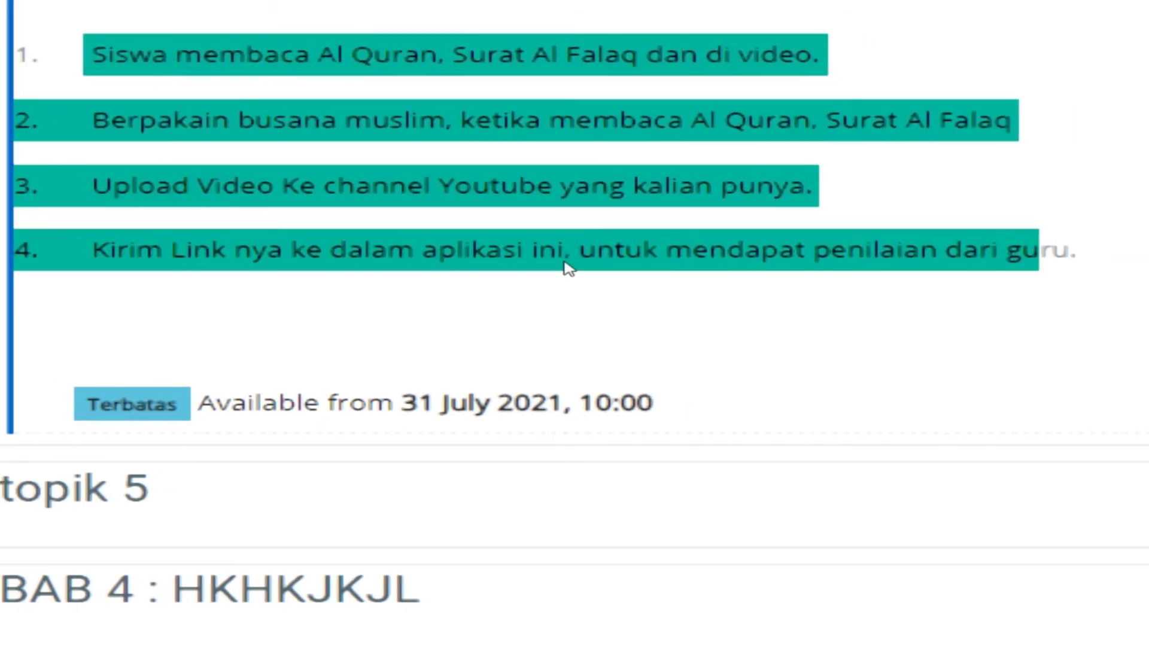
scroll(113, 263, up, 1)
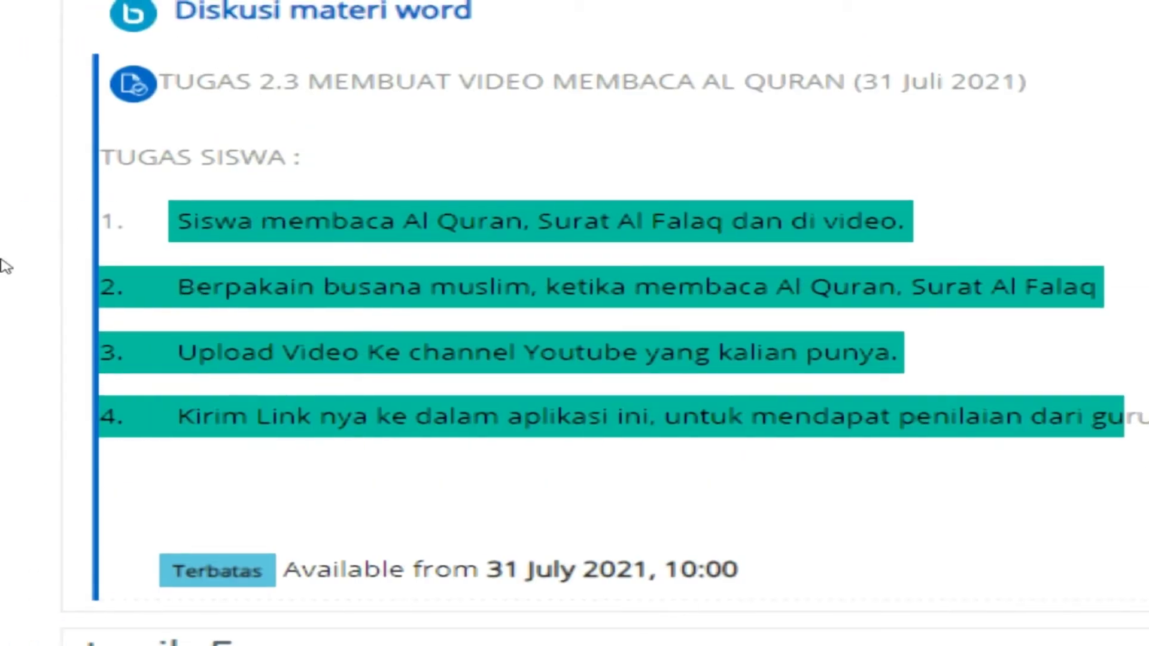
scroll(297, 487, down, 1)
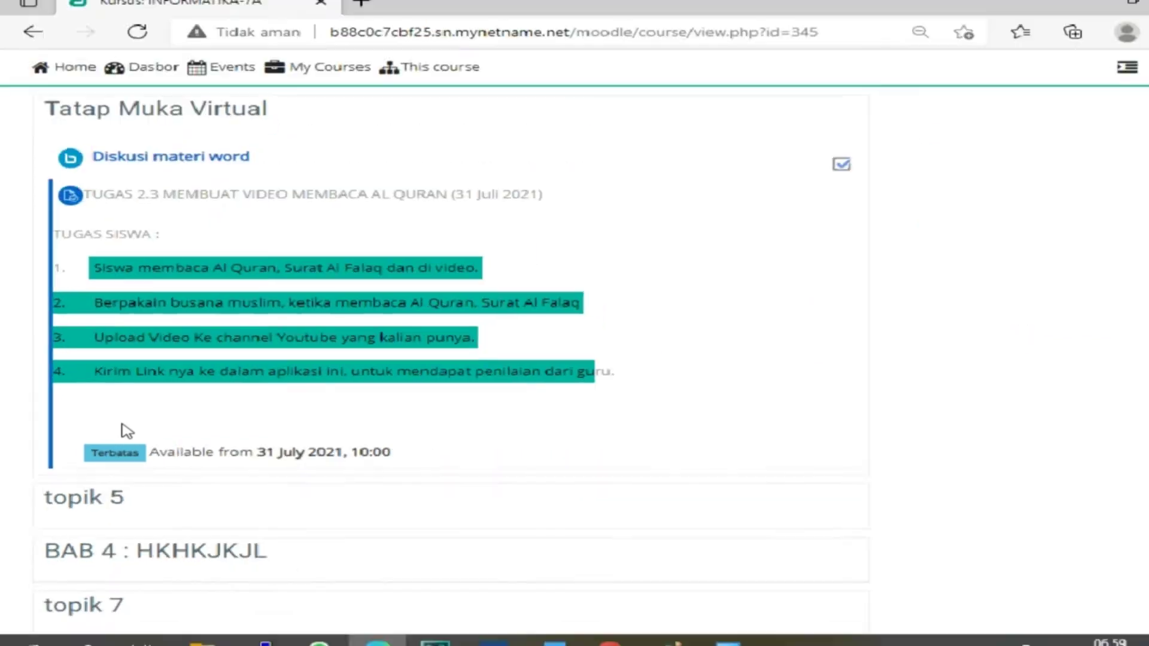
Open TUGAS 2.3's settings via Ubah > Ubah Pengaturan in the admin browser
scroll(335, 530, up, 10)
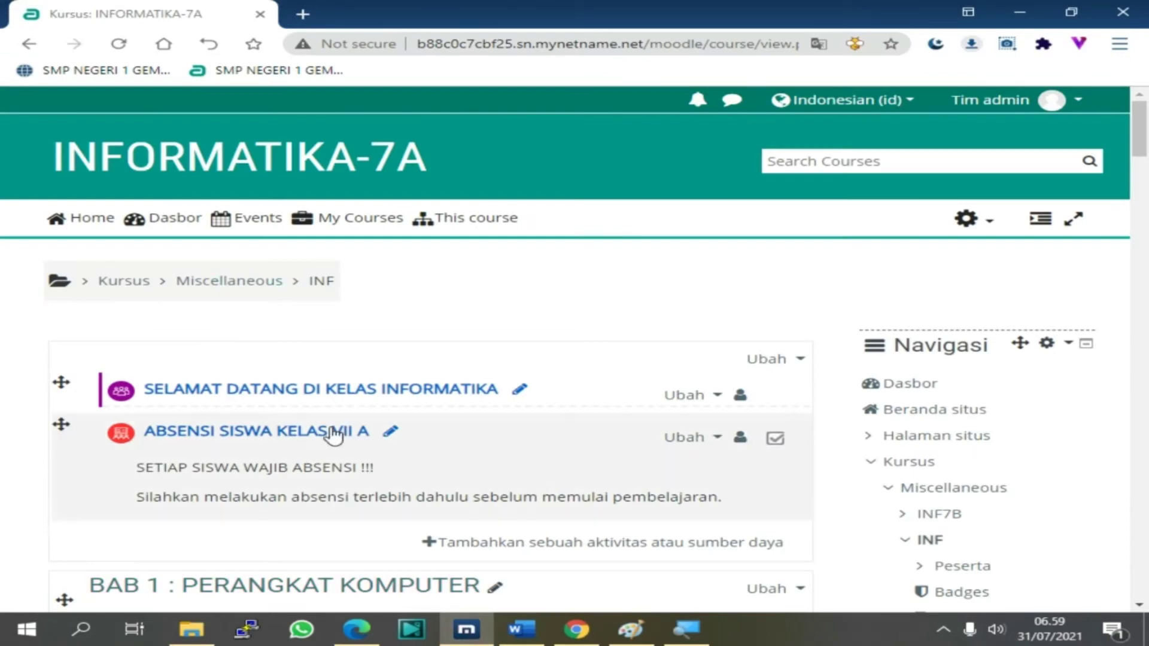
scroll(336, 425, down, 15)
scroll(338, 426, down, 15)
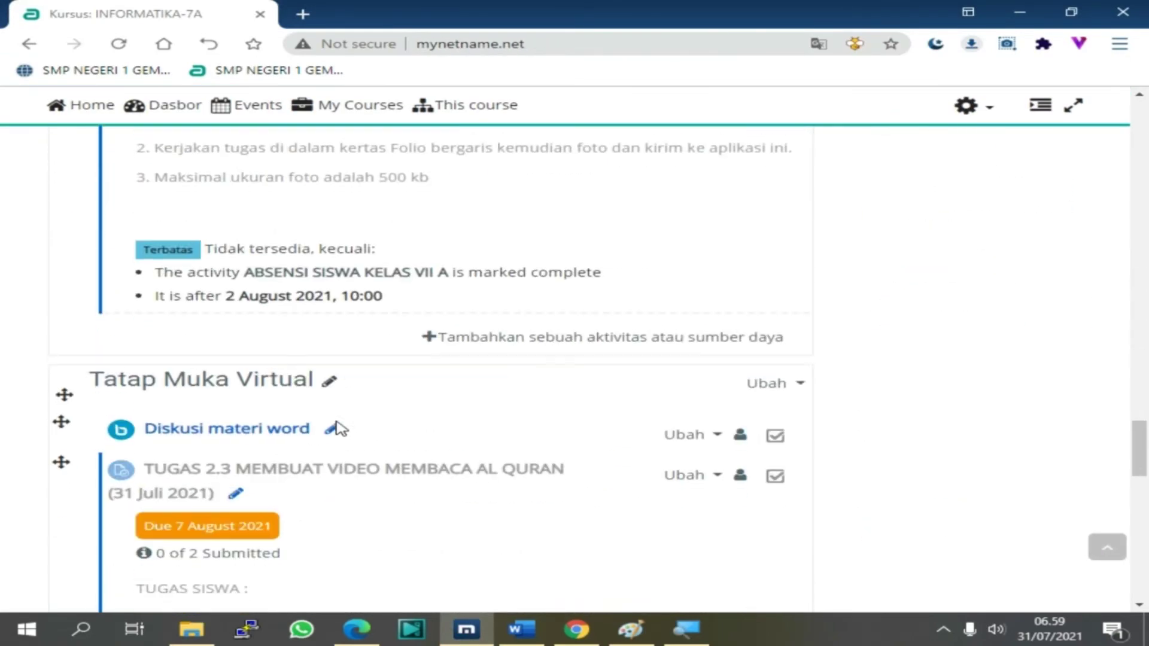
scroll(335, 429, up, 4)
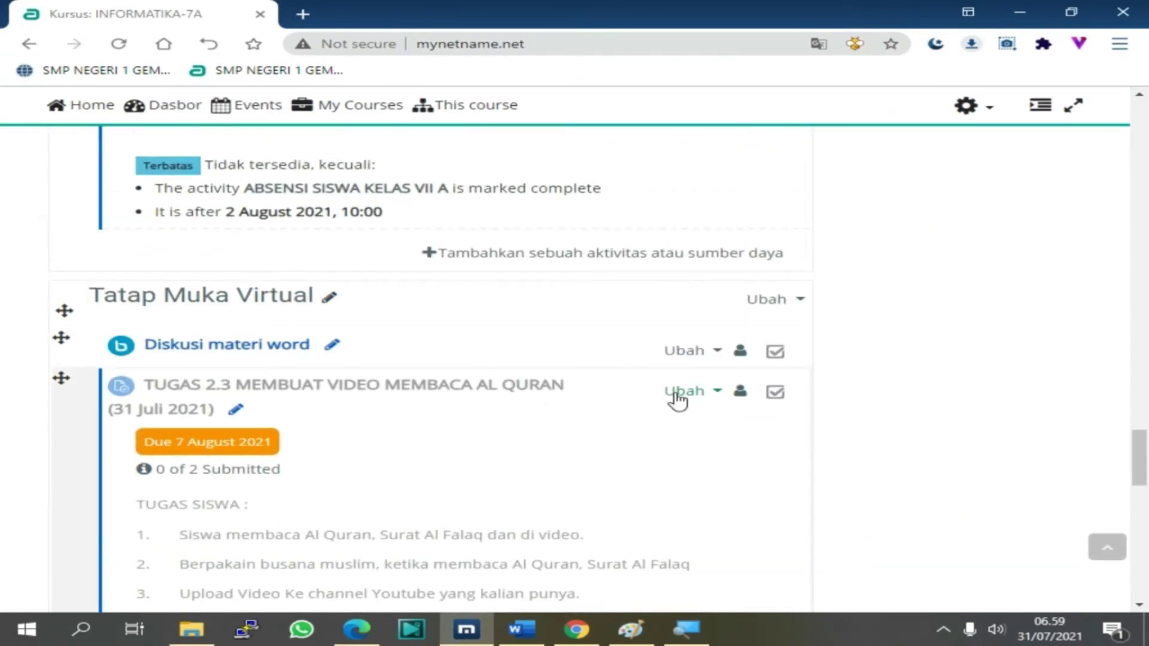
click(694, 391)
click(560, 430)
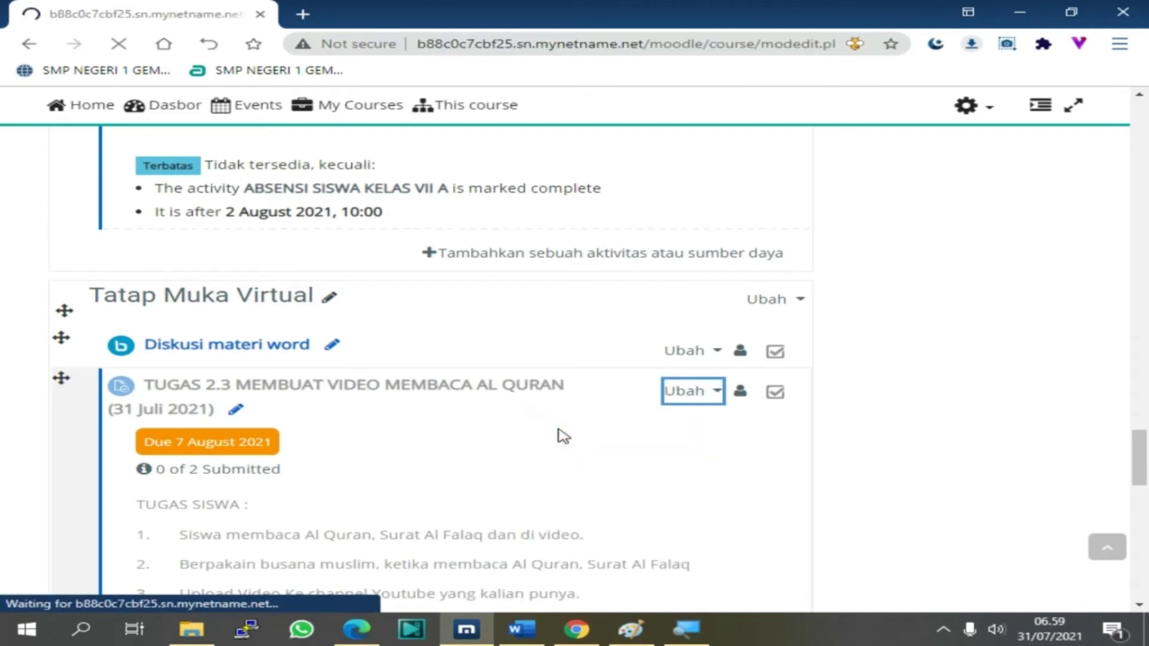
scroll(409, 445, down, 5)
scroll(407, 444, down, 5)
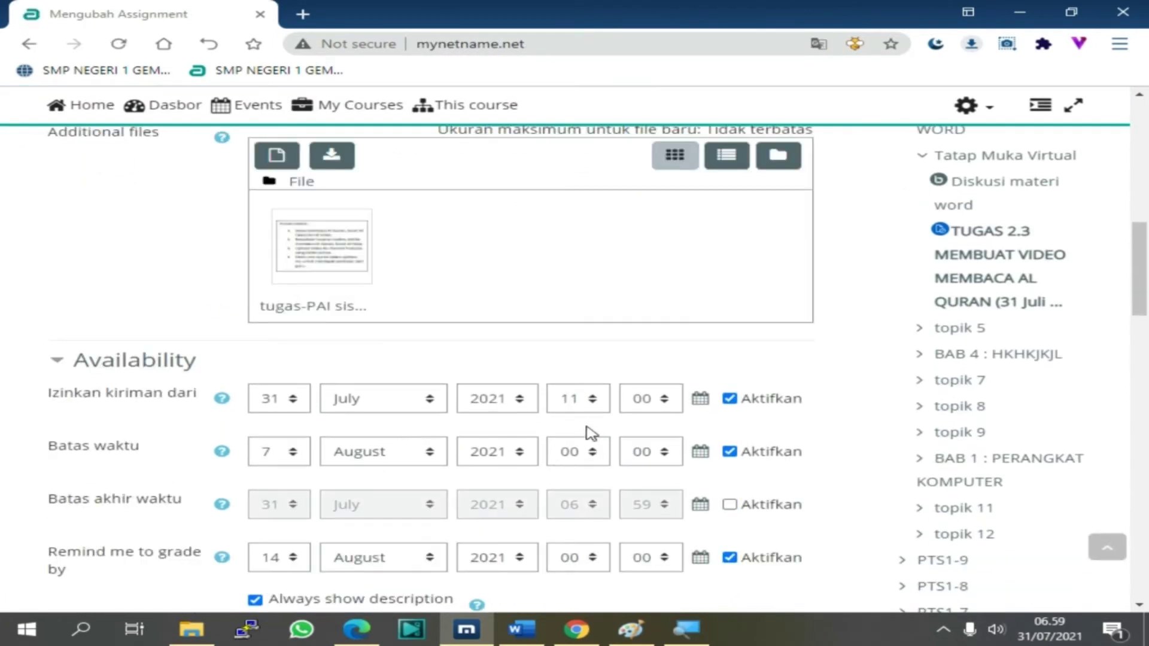
Set the Izinkan kiriman dari hour to 06 on 31 July 2021
click(591, 410)
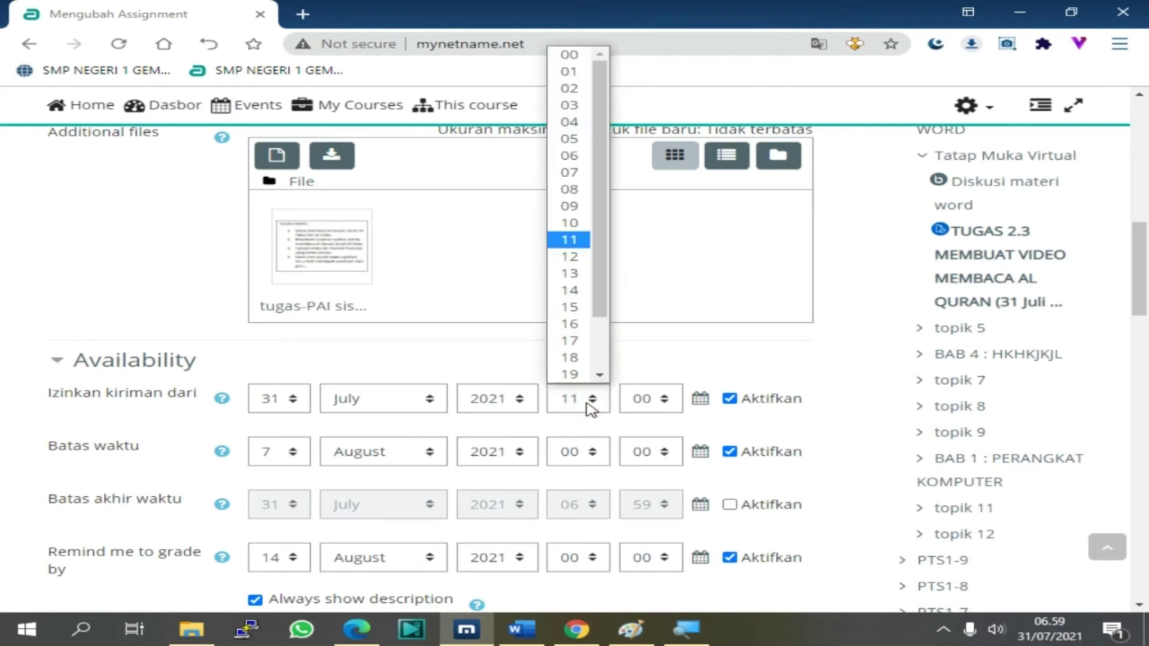
text(05)
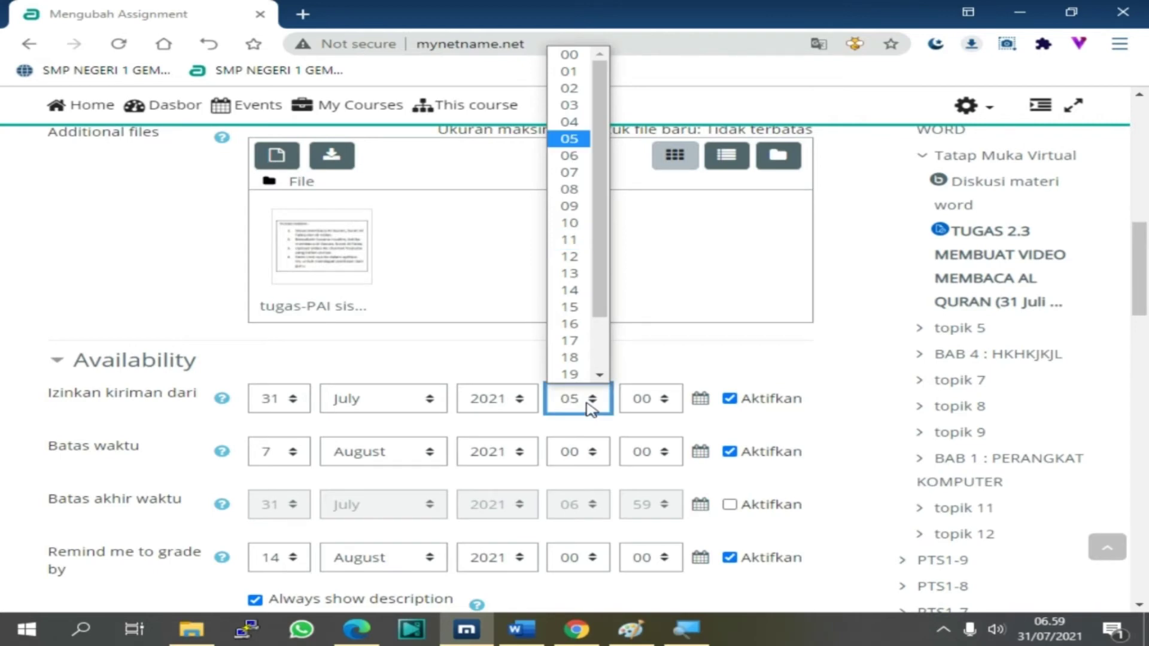
click(639, 405)
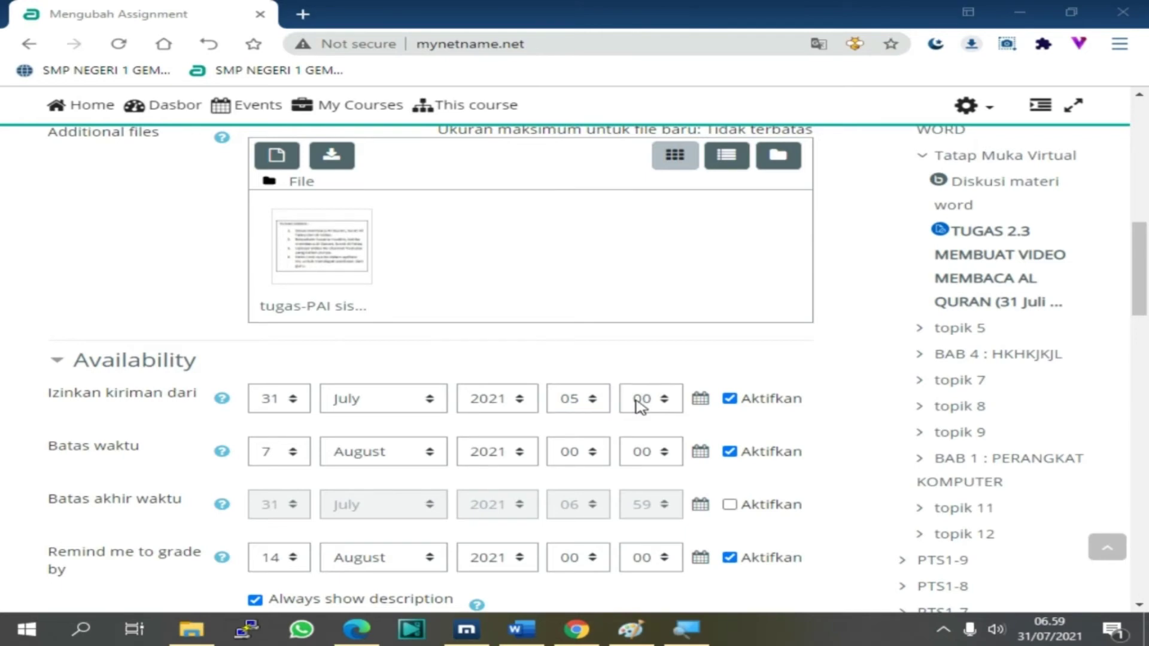
click(586, 404)
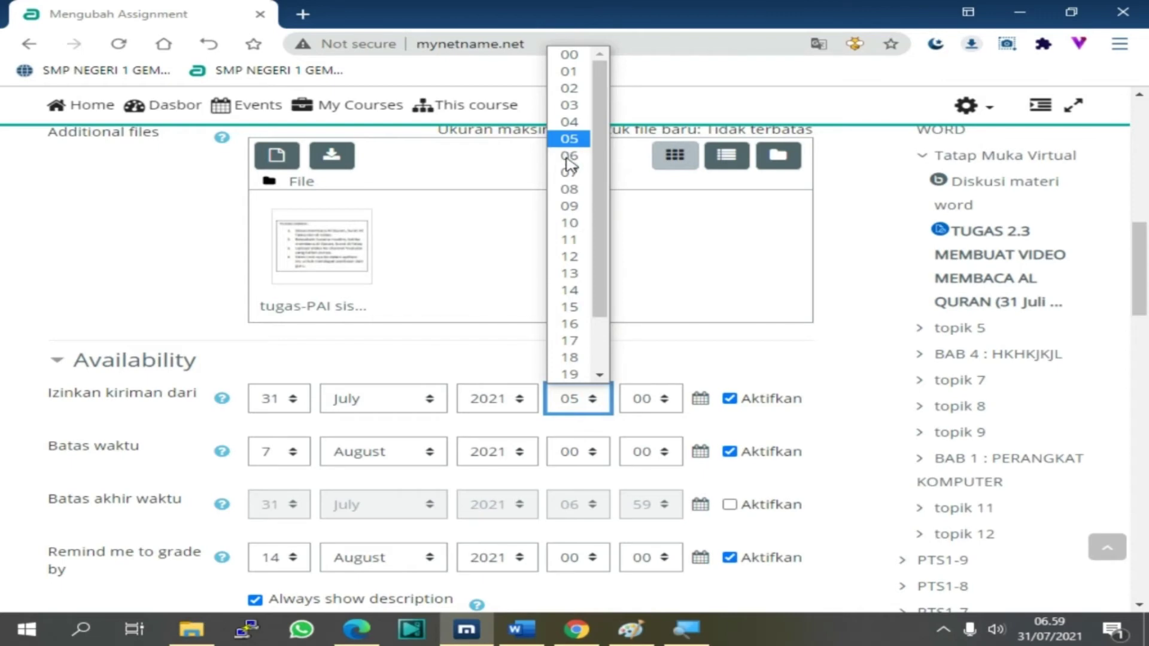
click(568, 158)
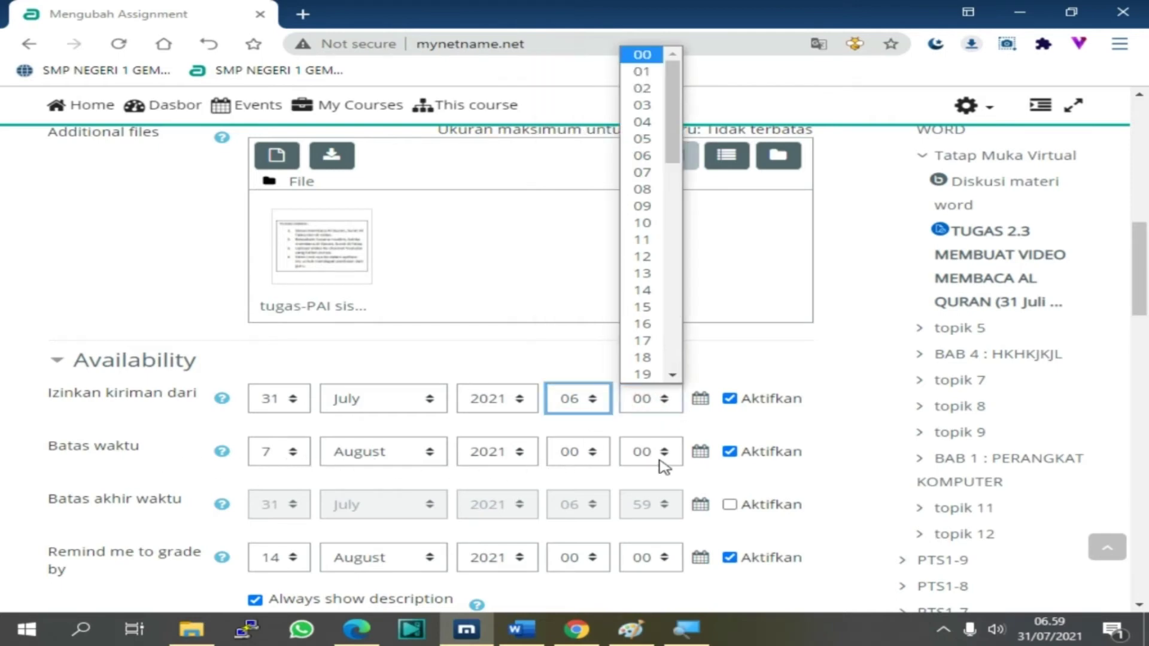
scroll(668, 466, down, 3)
scroll(667, 466, down, 6)
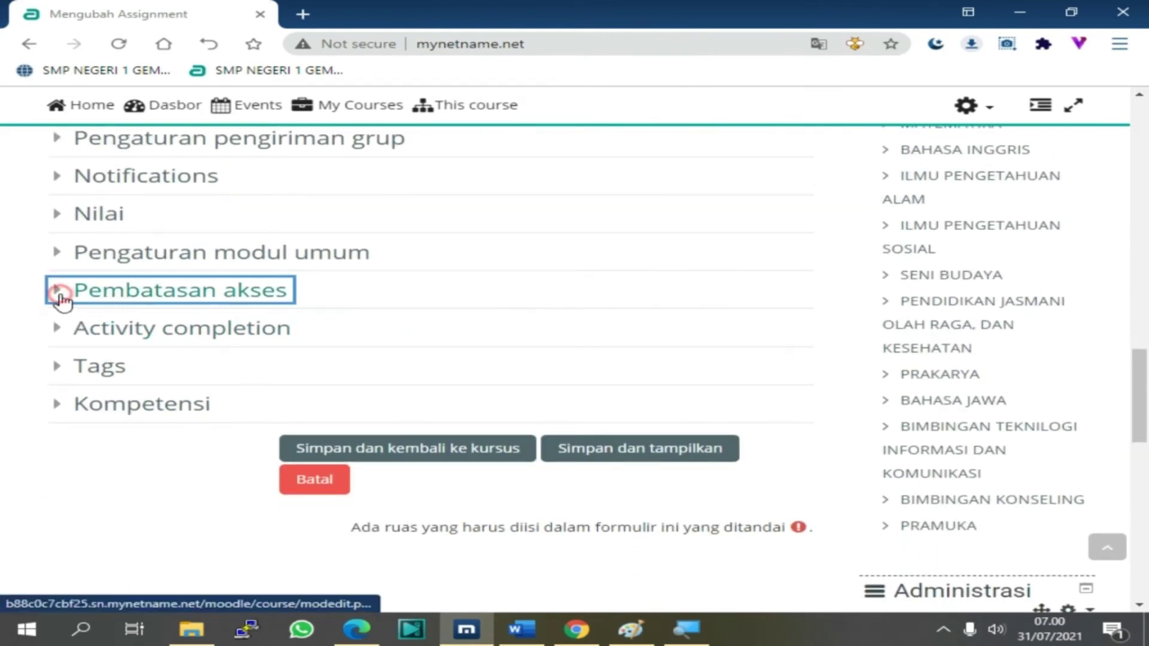
Move the TUGAS 2.3 access restriction to 31 July 2021, 06:00 and save back to the course
click(58, 294)
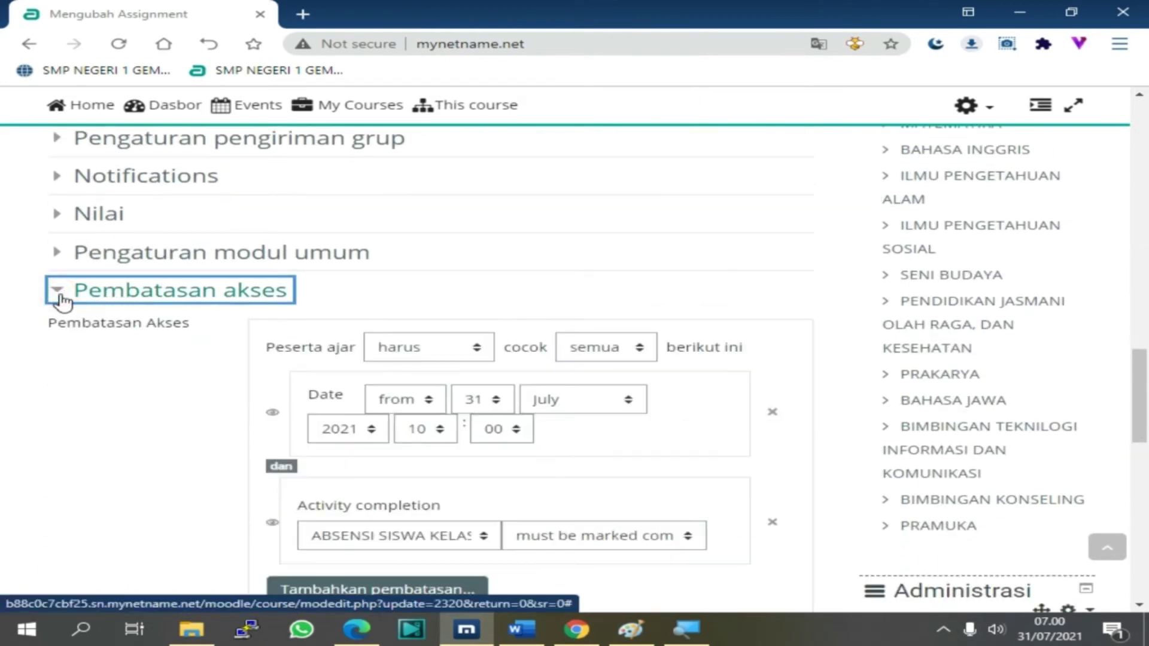
click(419, 431)
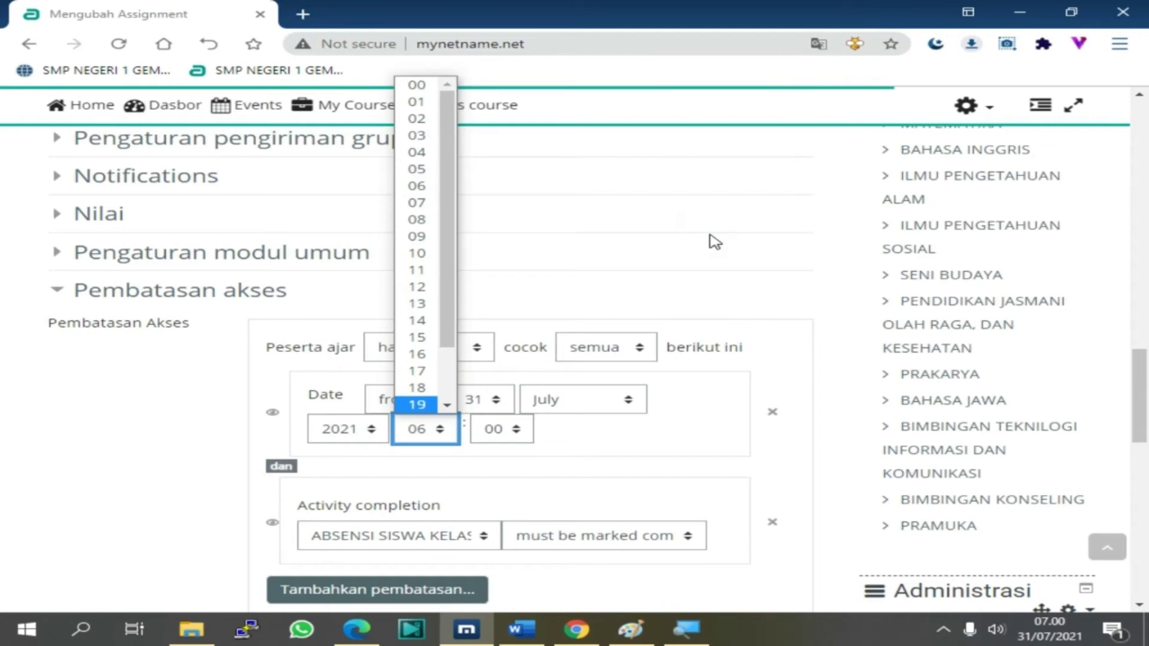
click(681, 291)
scroll(406, 490, down, 5)
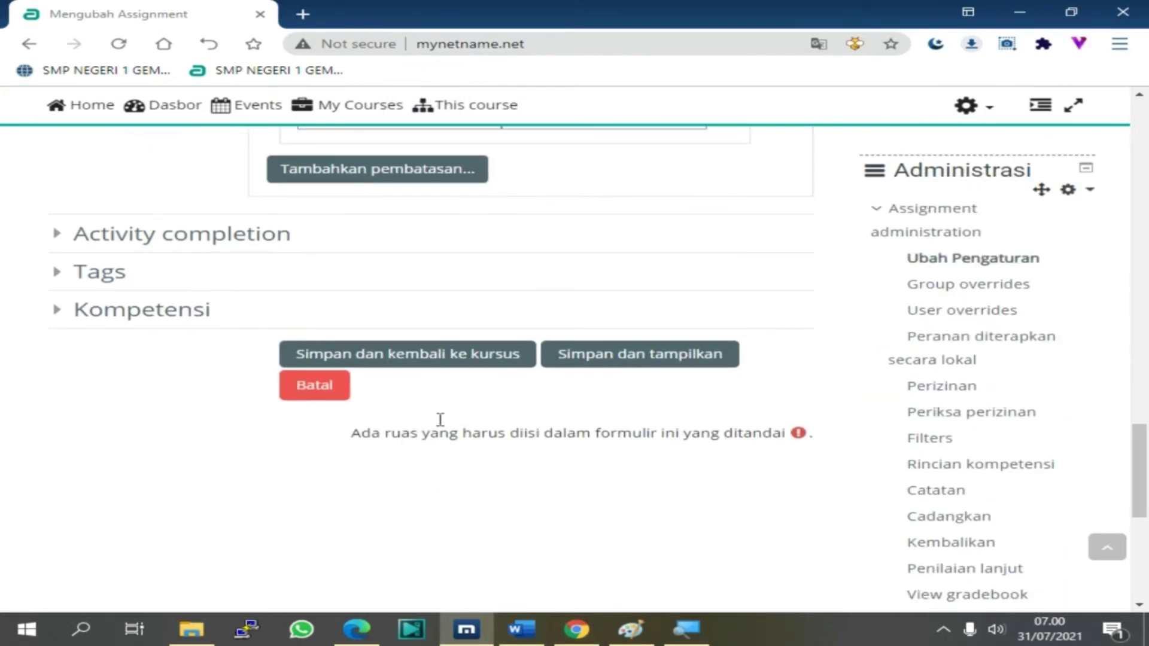
click(423, 366)
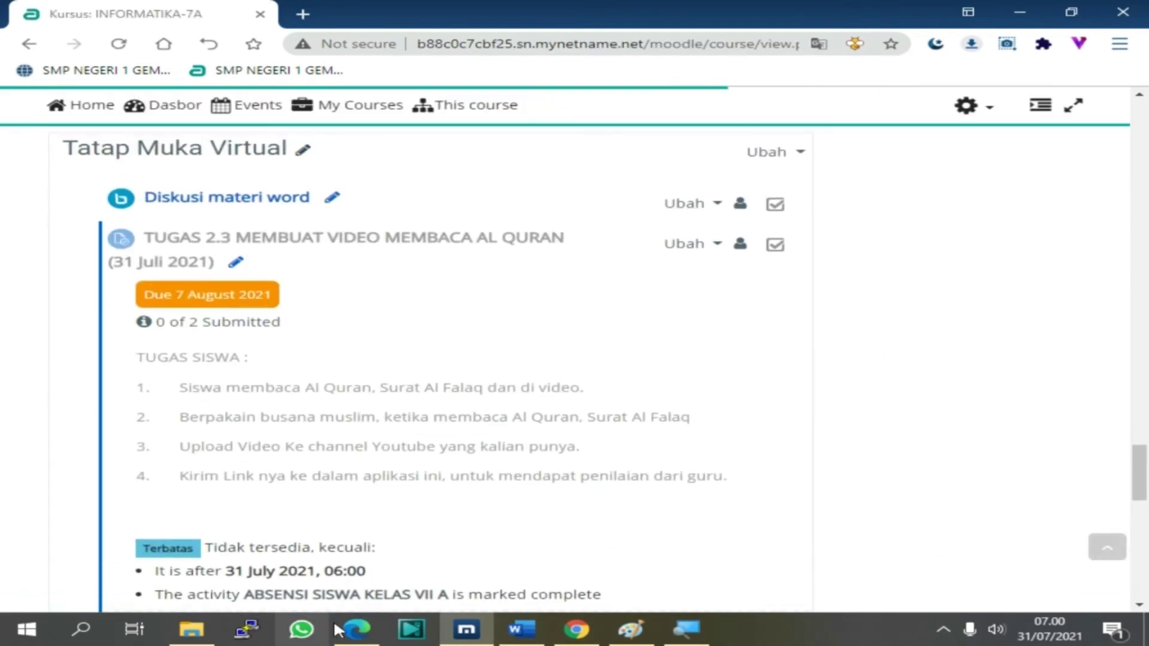
click(356, 629)
Reload the student's course page and tick TUGAS 2.3 as completed
scroll(43, 105, up, 5)
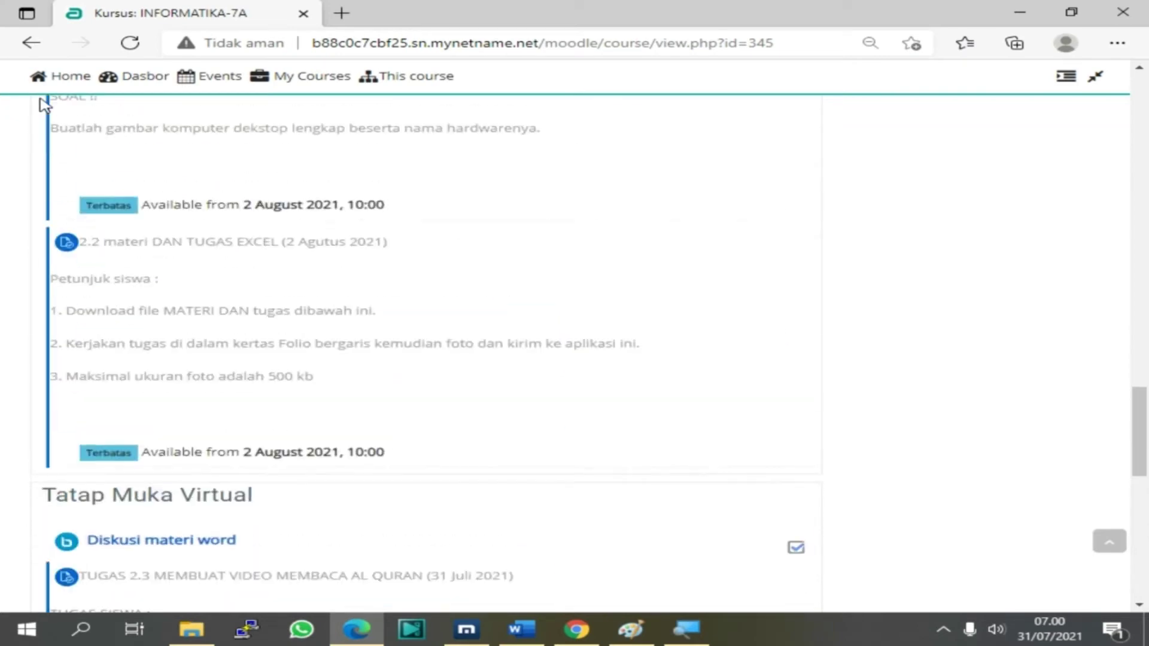
click(129, 43)
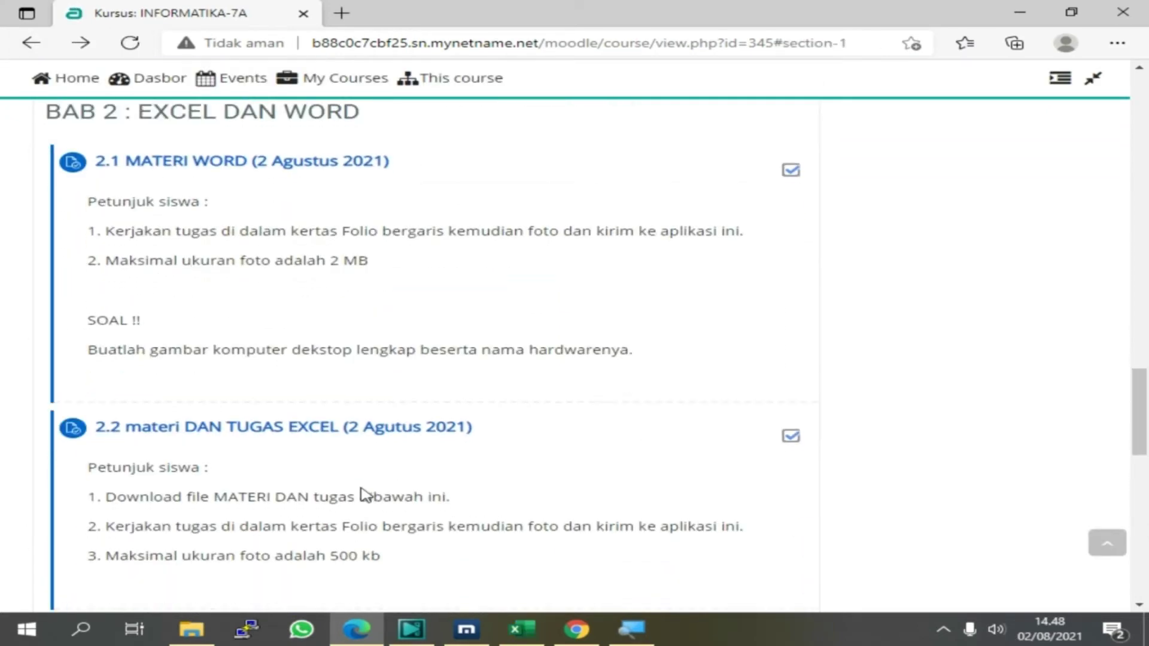
scroll(362, 496, down, 7)
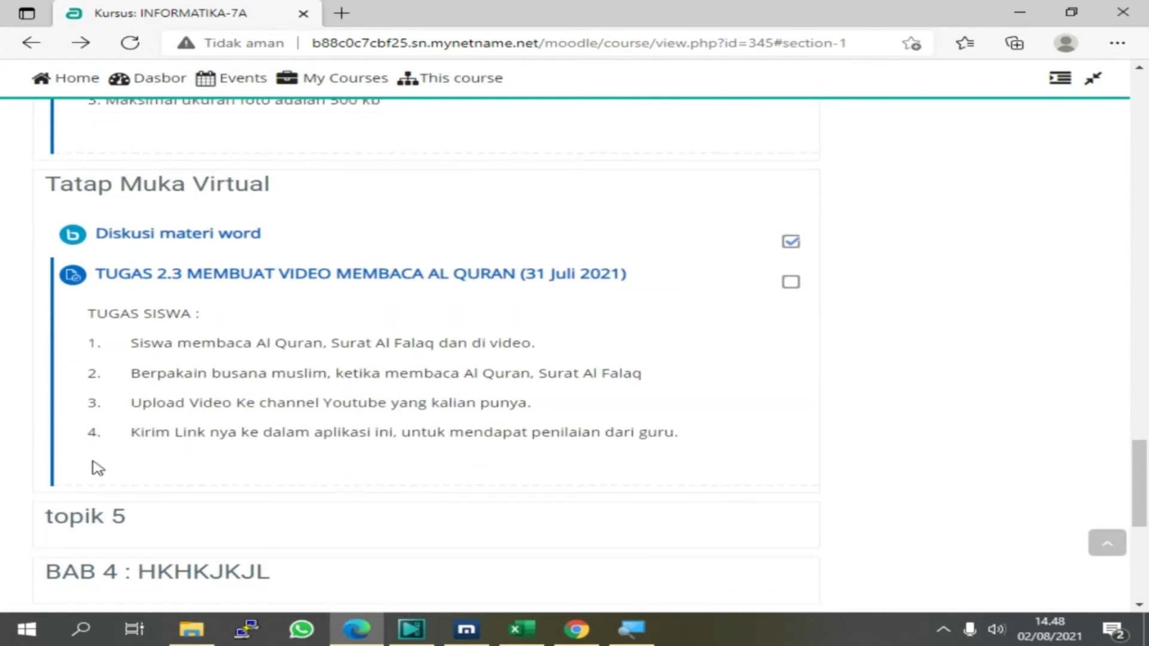
click(790, 287)
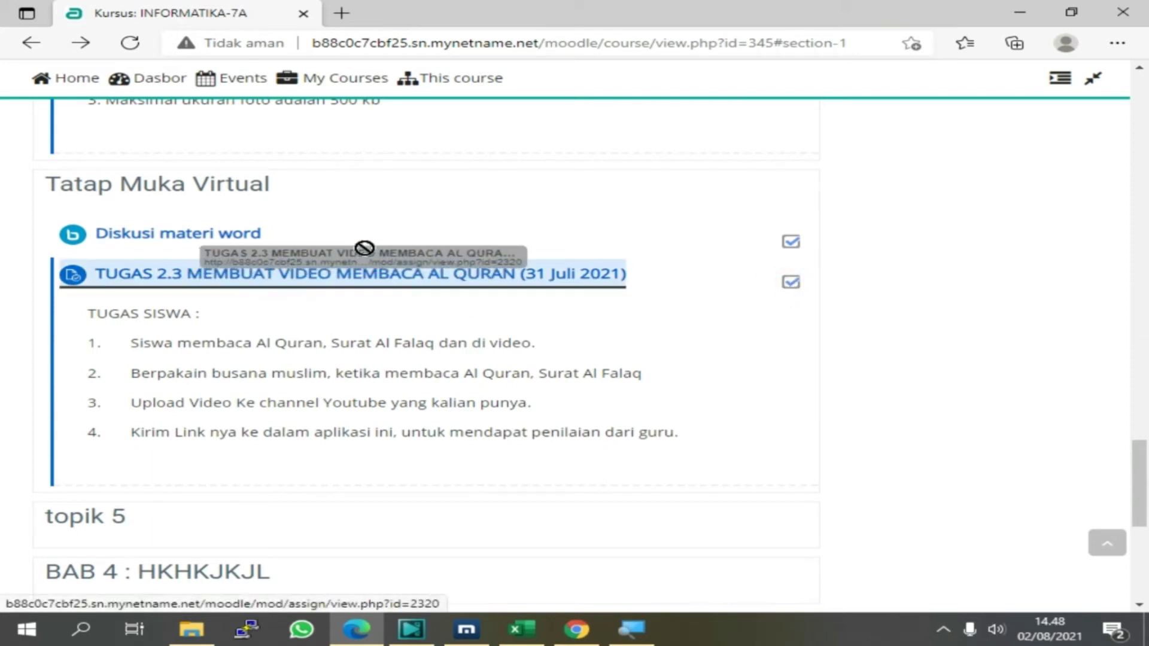
Zoom the course page out two steps and look over TUGAS 2.3 under Tatap Muka Virtual
scroll(787, 200, up, 10)
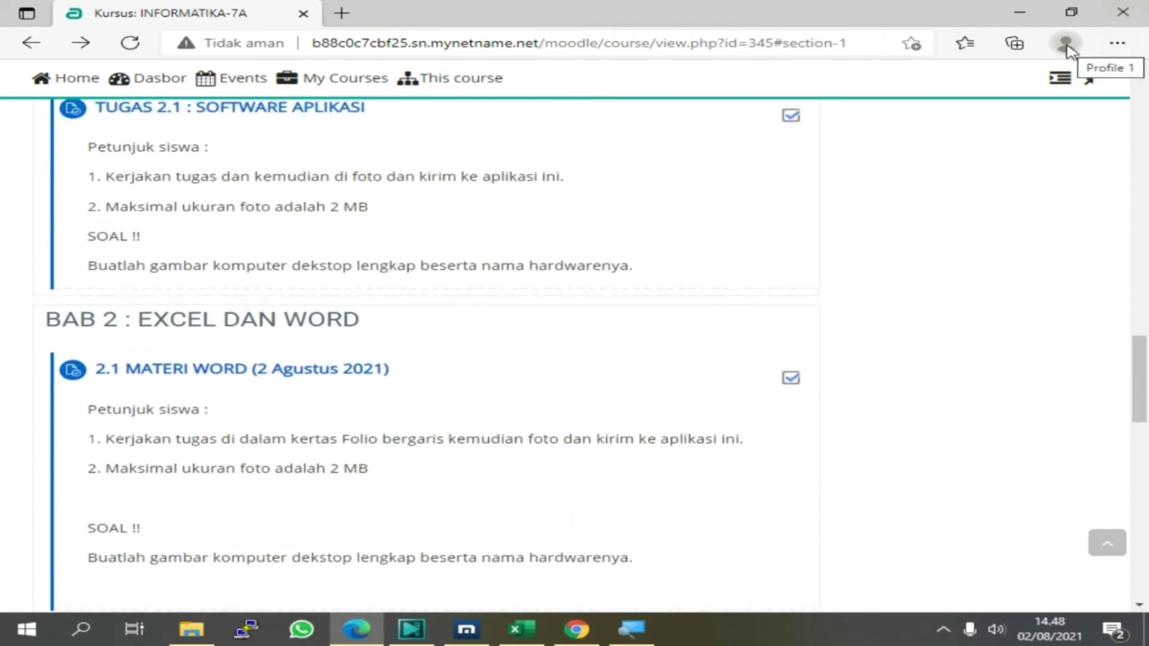
key(ctrl+minus)
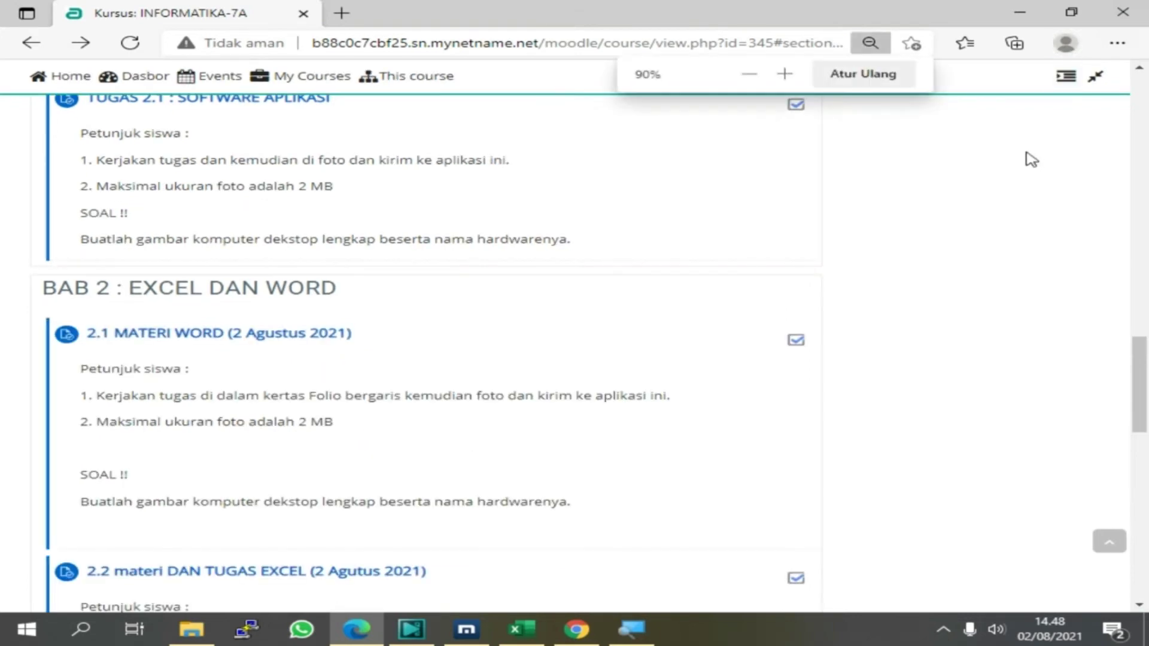
key(ctrl+minus)
scroll(1041, 156, up, 10)
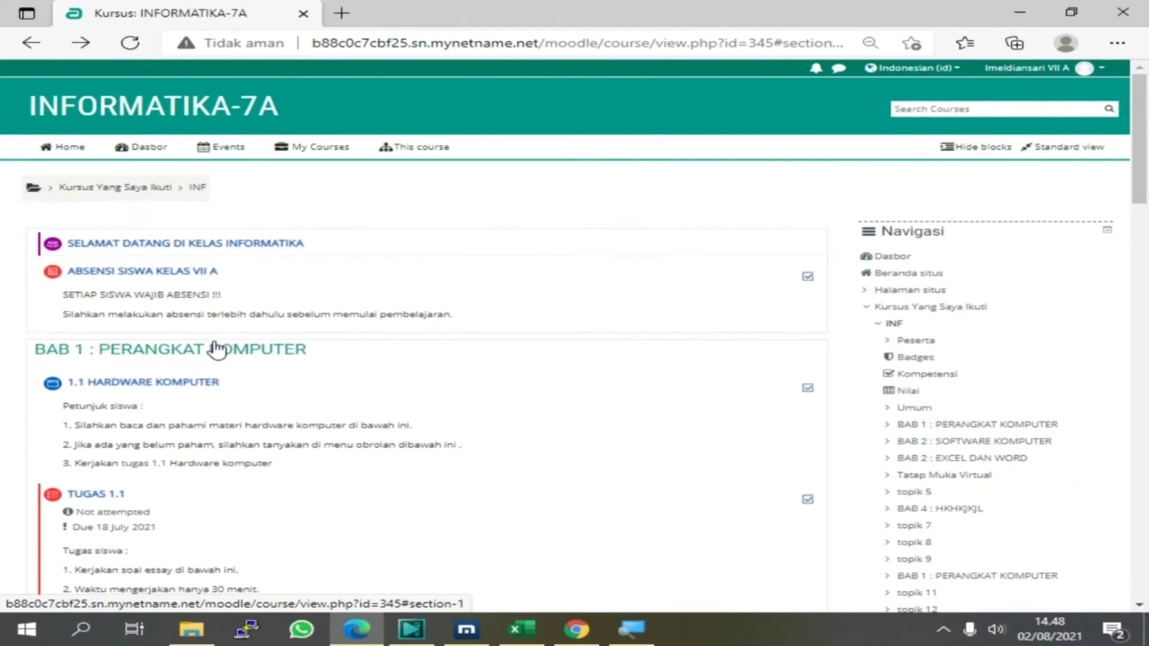
scroll(124, 502, down, 10)
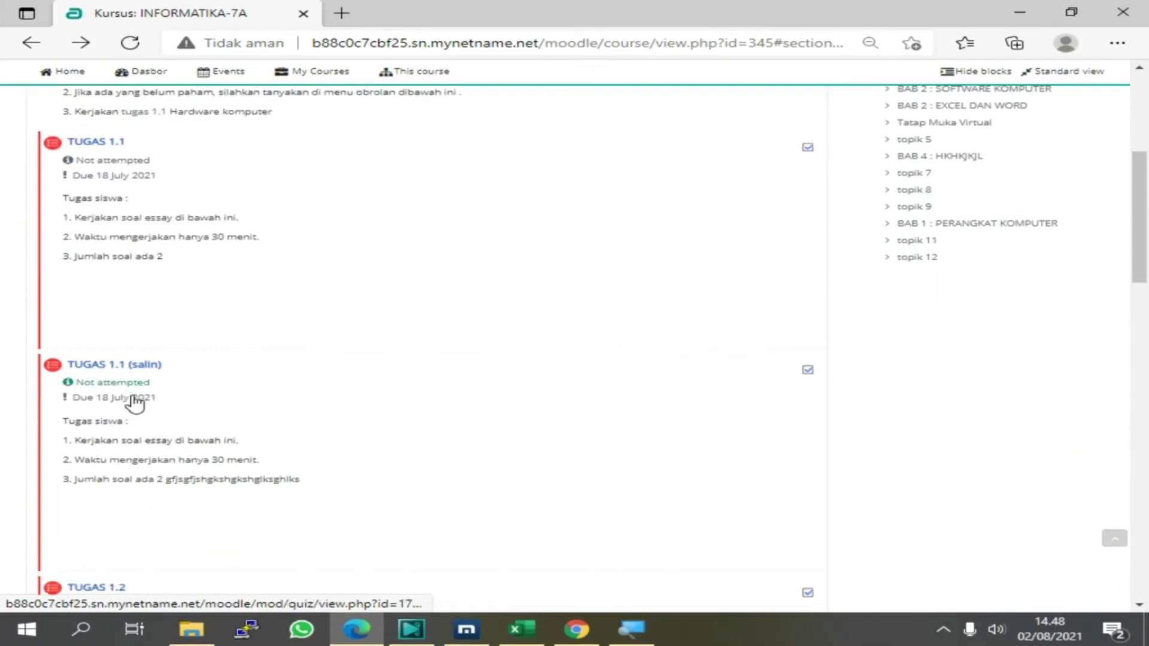
scroll(136, 400, down, 15)
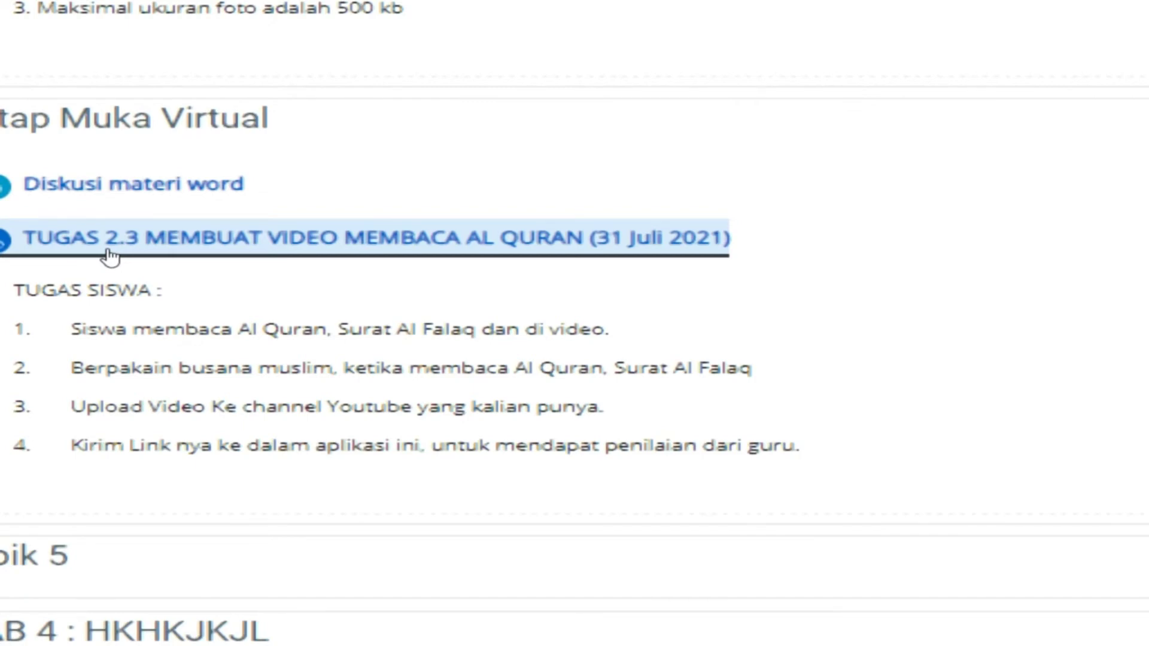
scroll(85, 255, up, 2)
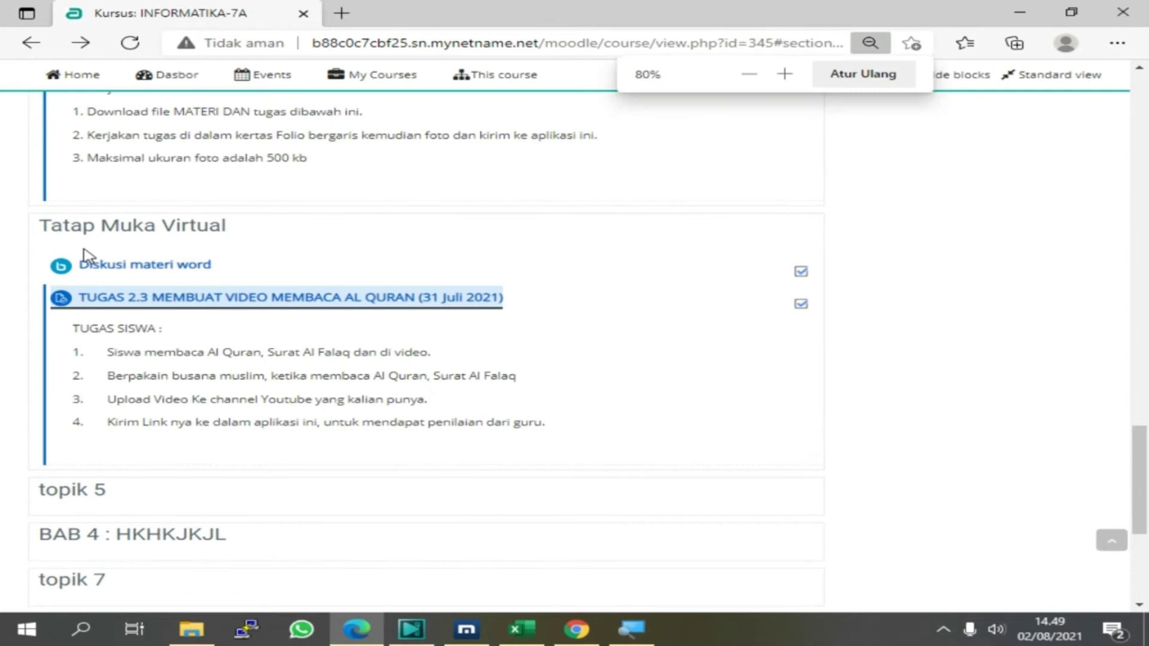
scroll(85, 255, up, 1)
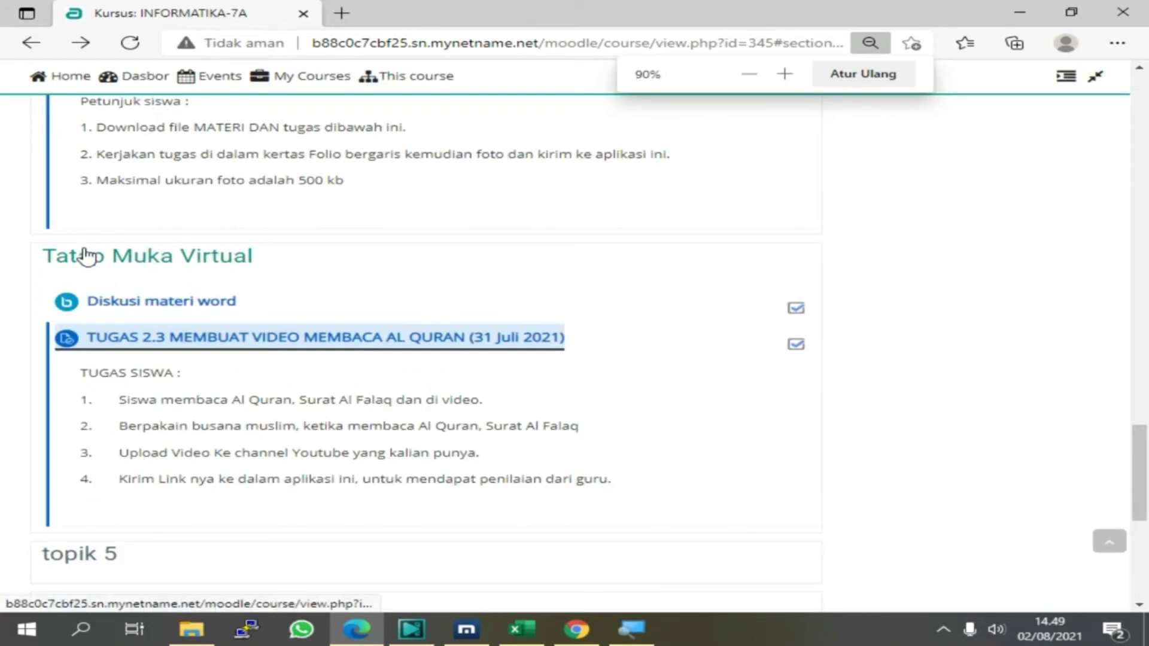
Open TUGAS 2.3, then download, view and close its attached tugas-PAI siswa.png image
click(282, 343)
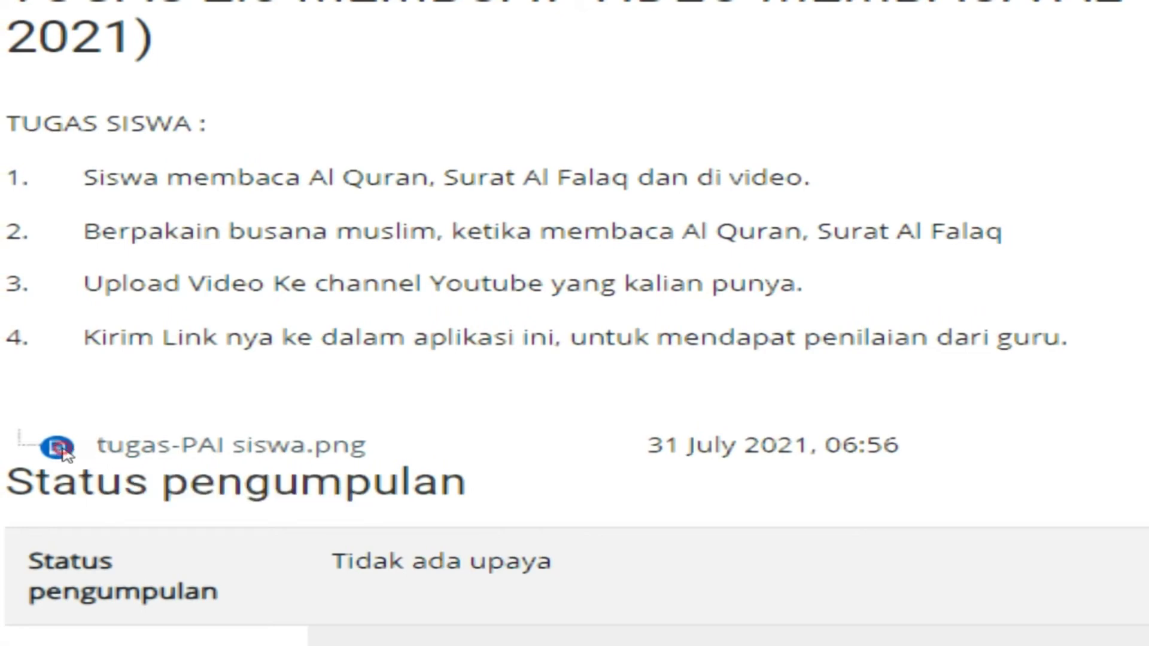
triple_click(95, 456)
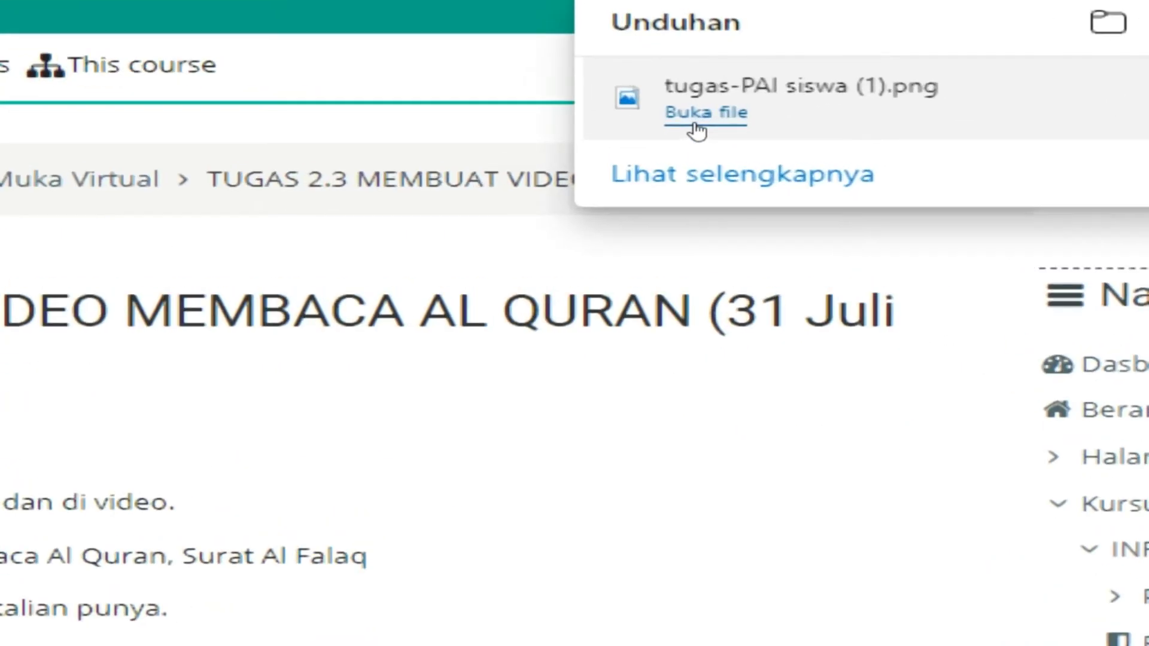
click(691, 122)
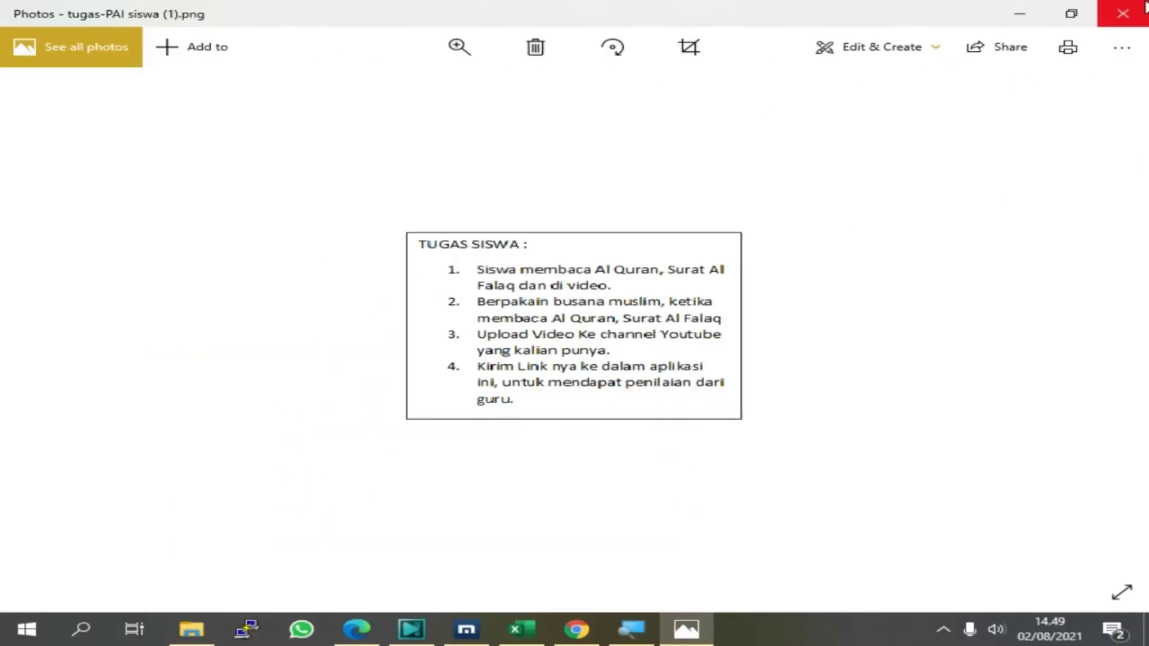
click(1122, 13)
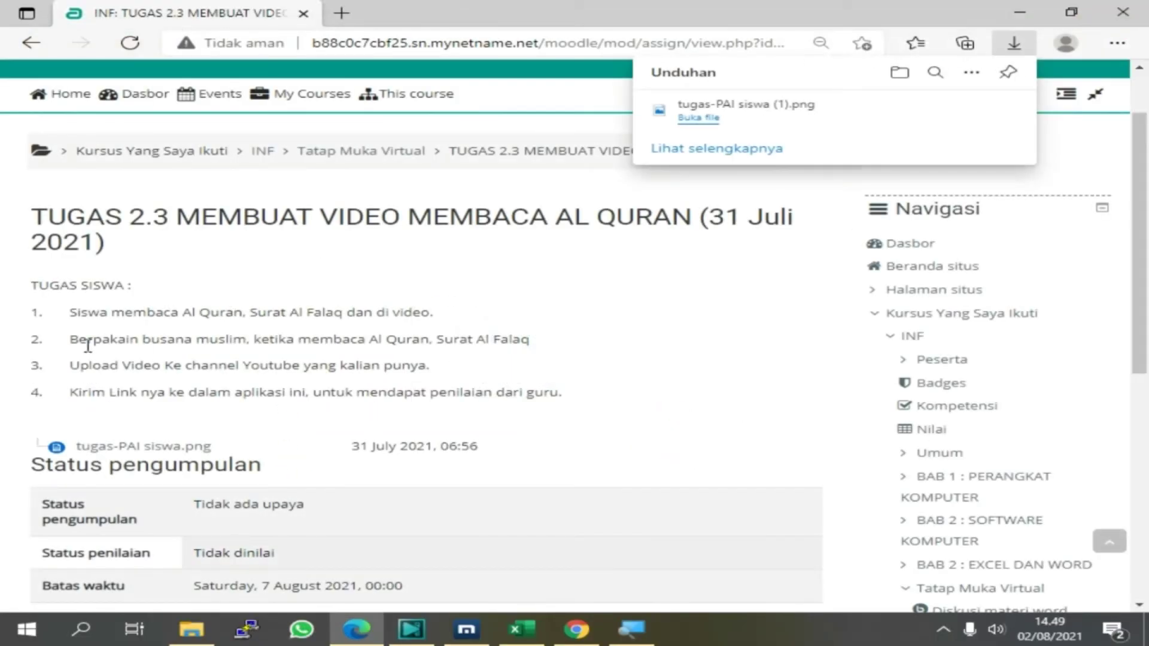
Close Downloads, zoom to 110%, highlight the TUGAS SISWA task text, and reach the submission status
click(31, 285)
drag(31, 285, 580, 396)
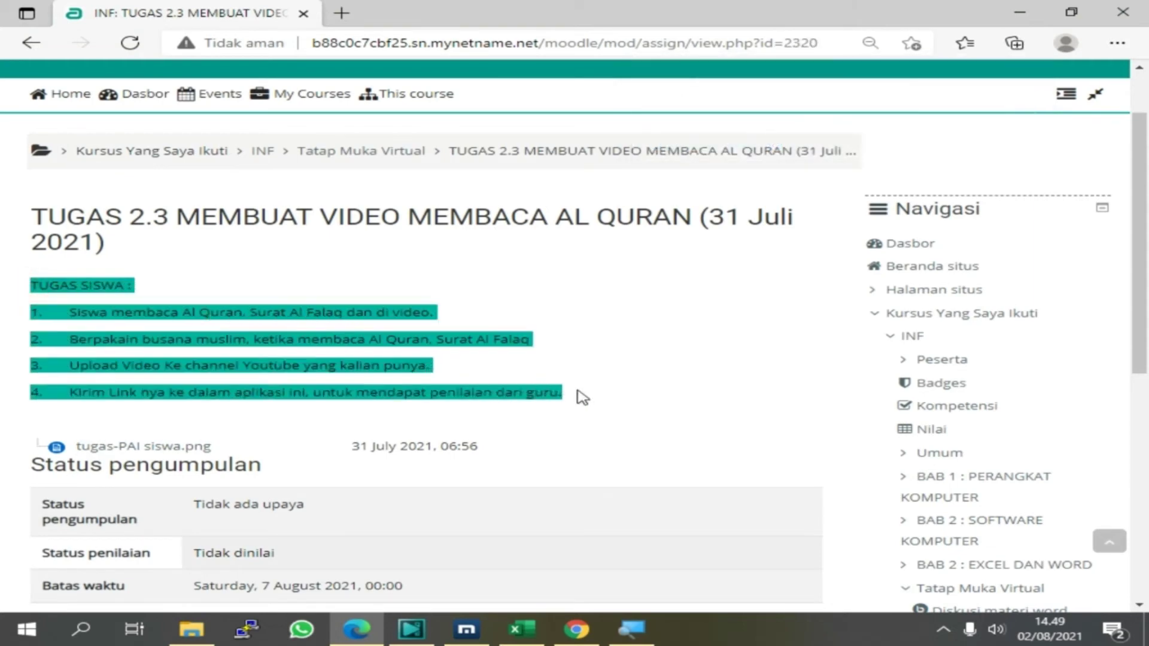
key(ctrl+plus)
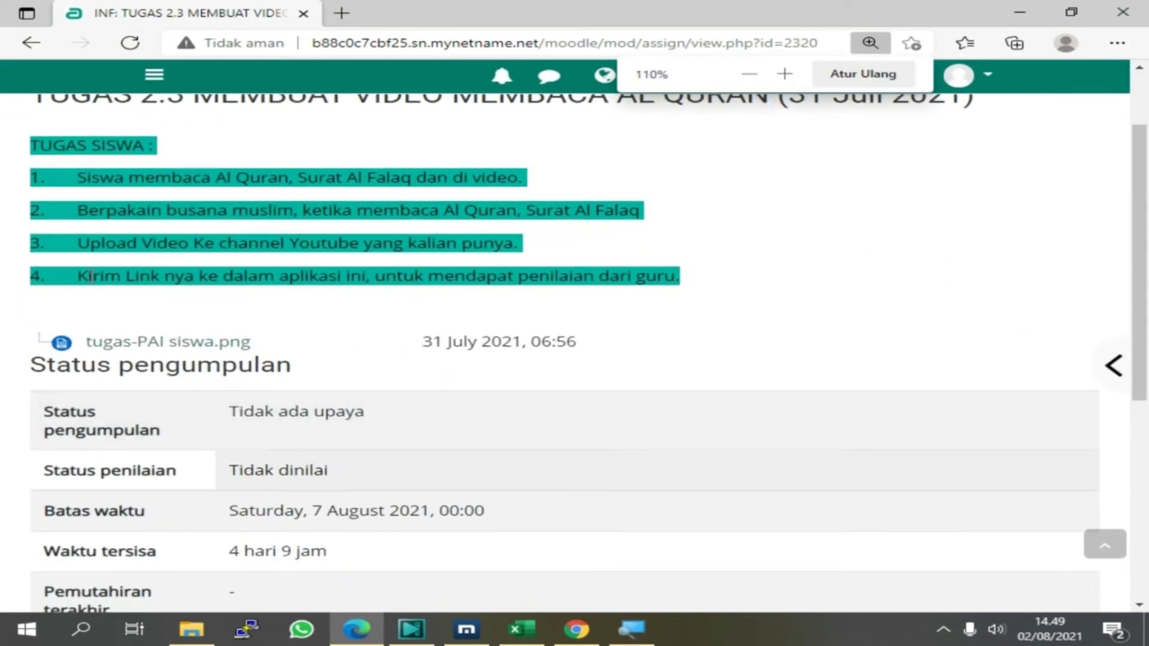
scroll(88, 276, up, 2)
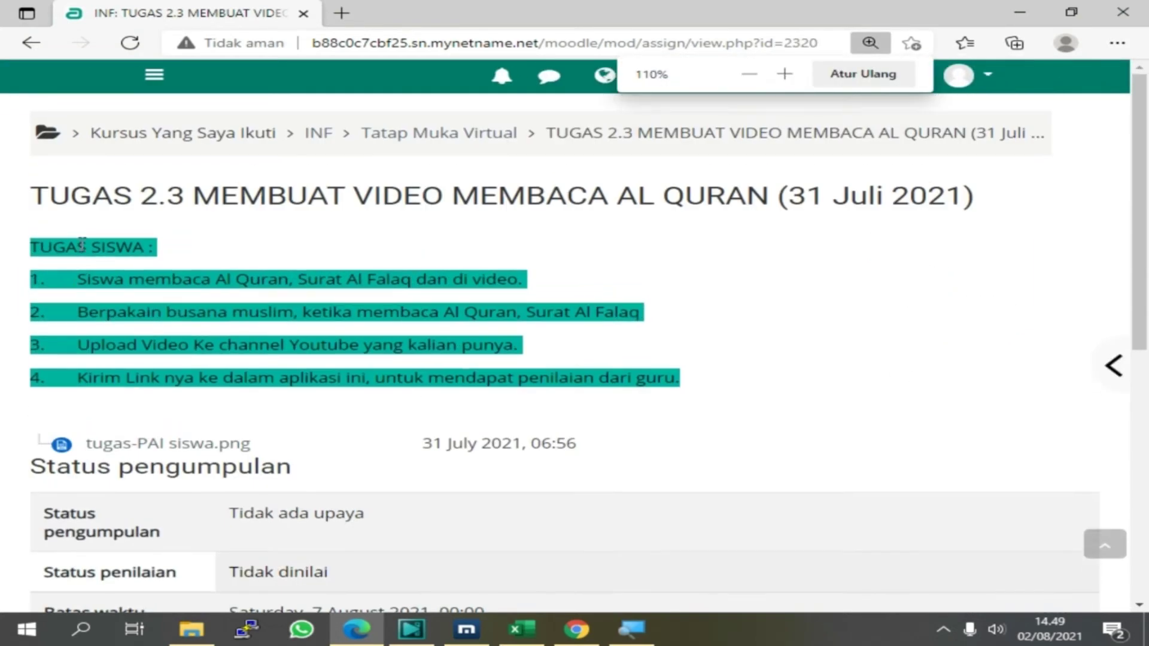
click(191, 304)
drag(33, 246, 709, 378)
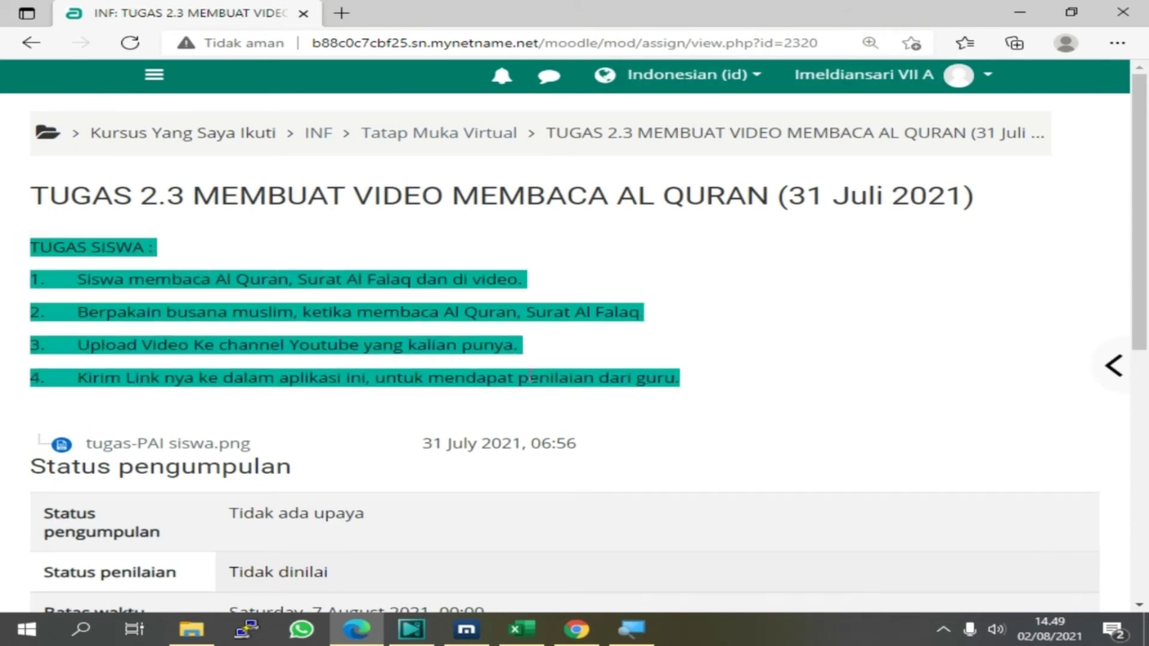
right_click(275, 312)
click(63, 301)
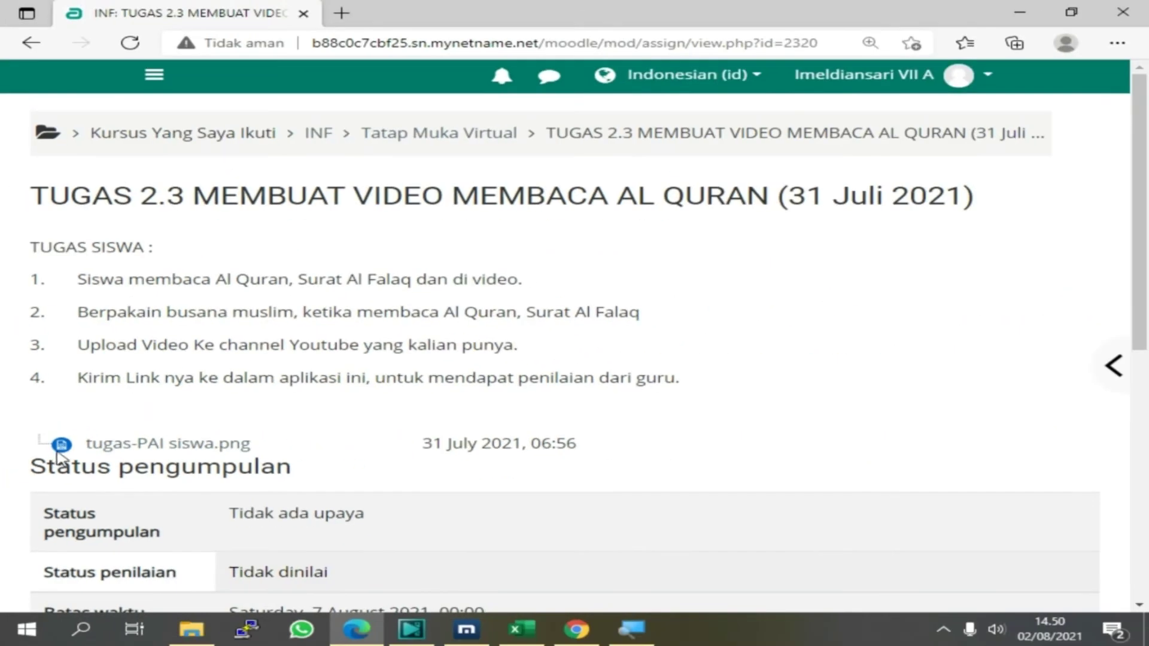
scroll(233, 431, down, 3)
scroll(215, 444, down, 1)
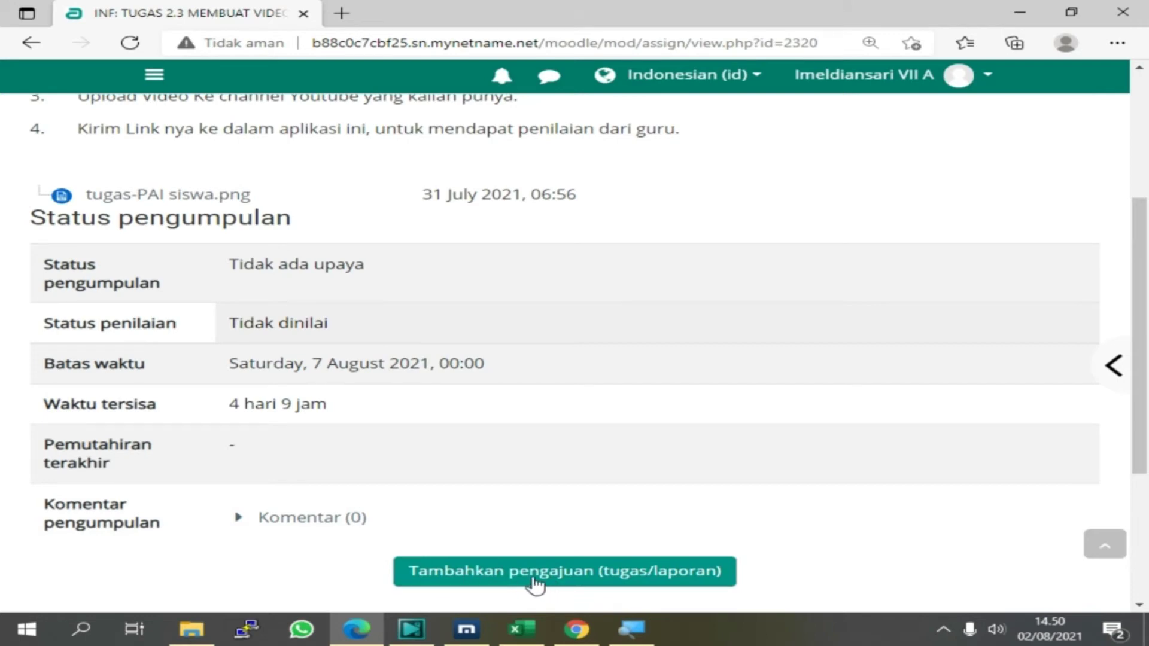
Start a new TUGAS 2.3 submission and zoom out to show the empty Teks daring box
click(526, 575)
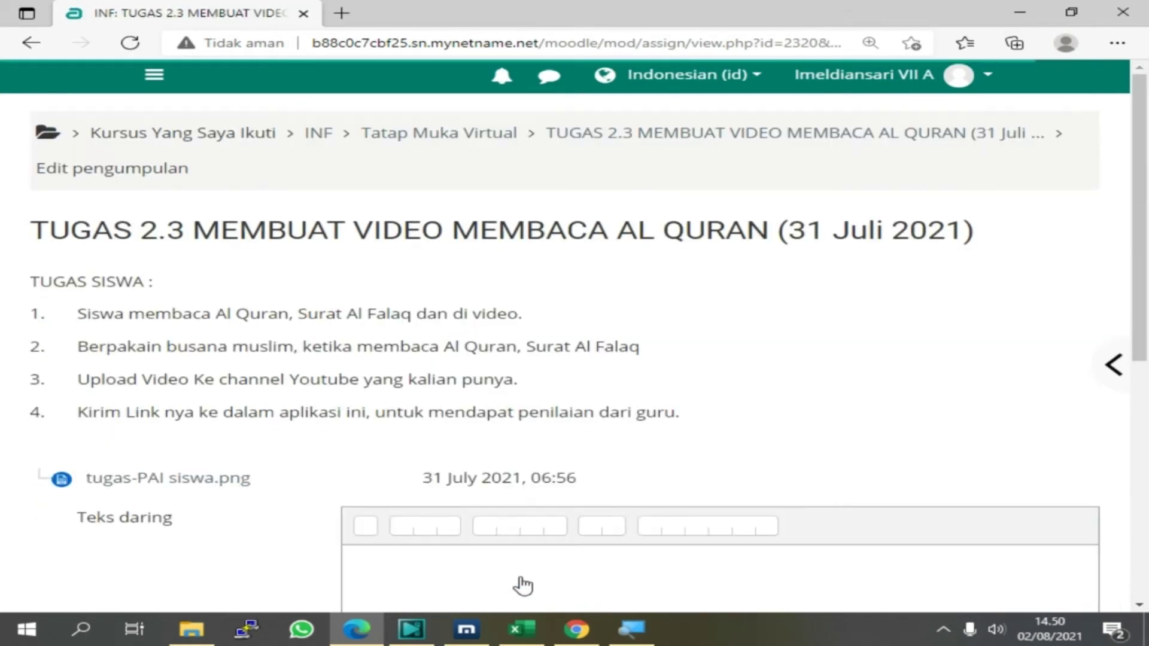
scroll(520, 585, down, 4)
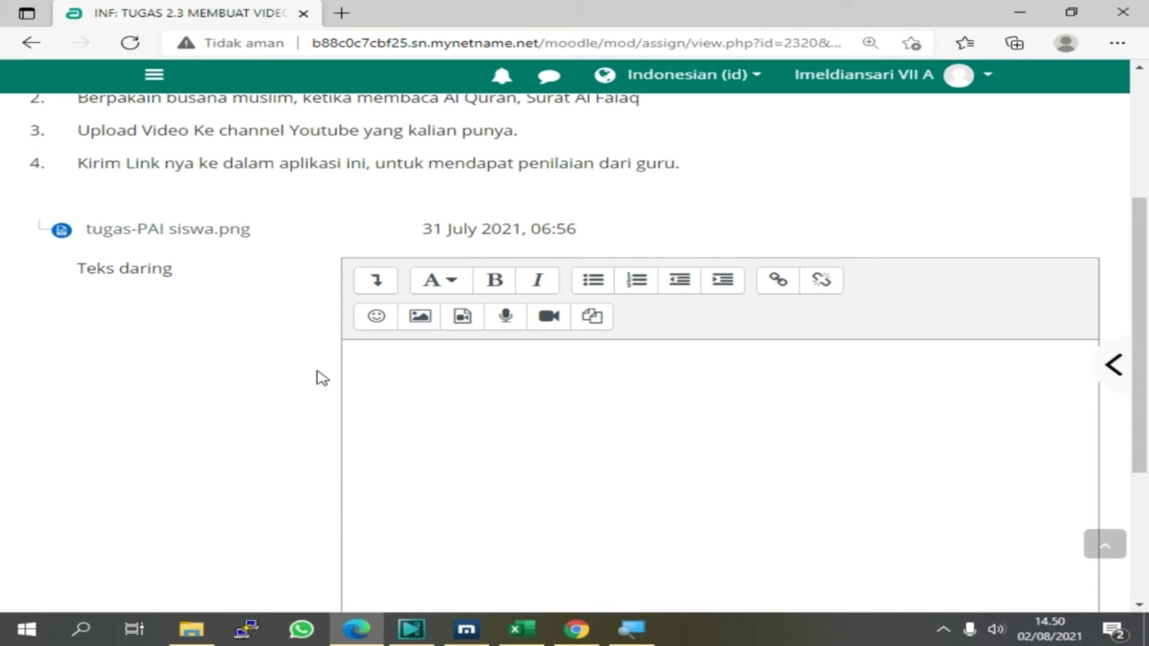
key(ctrl+minus)
key(ctrl+minus)
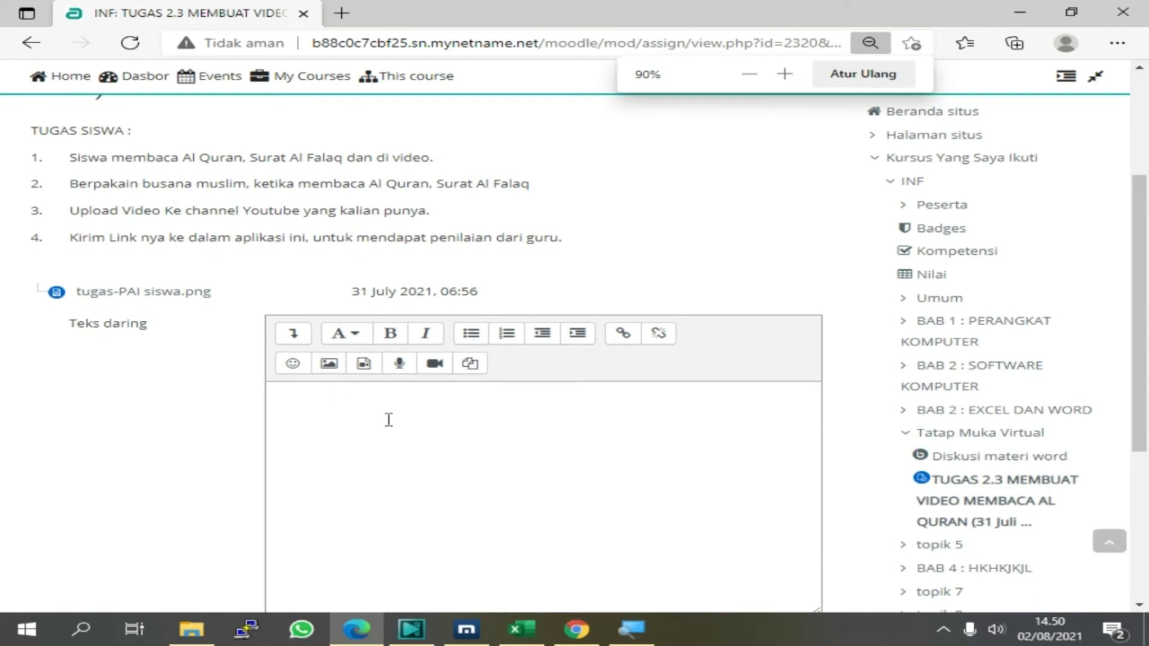
scroll(284, 396, down, 3)
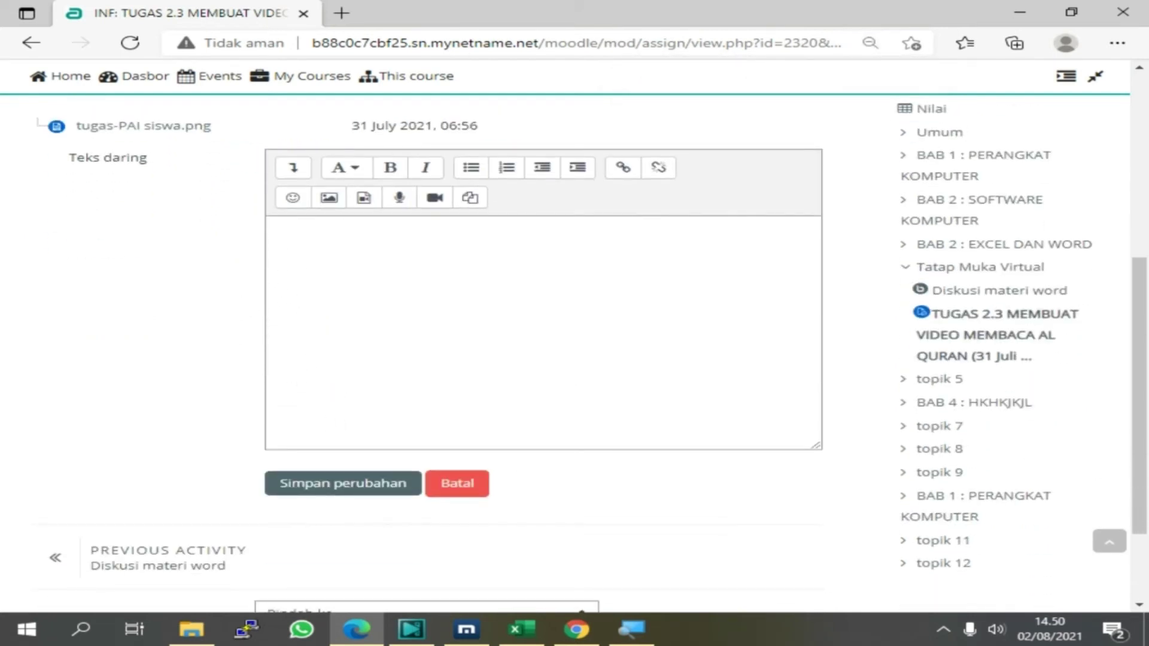
click(578, 639)
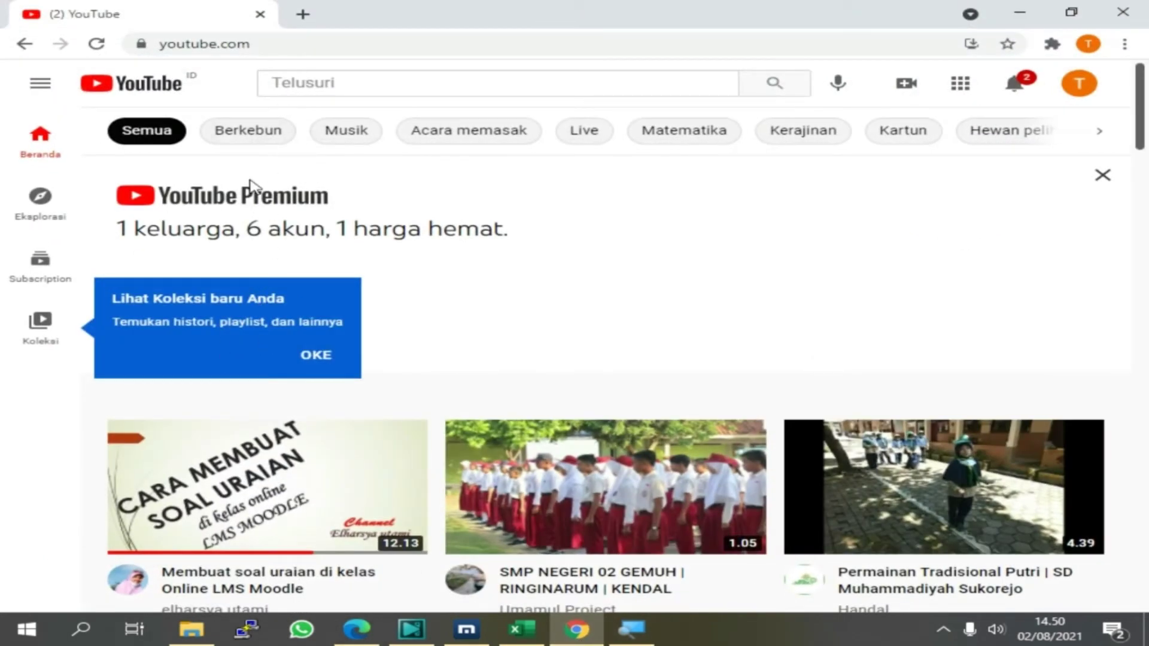
Search YouTube for 'elharsya' and open the channel's Membaca Surat At Tin video
click(288, 83)
text(r)
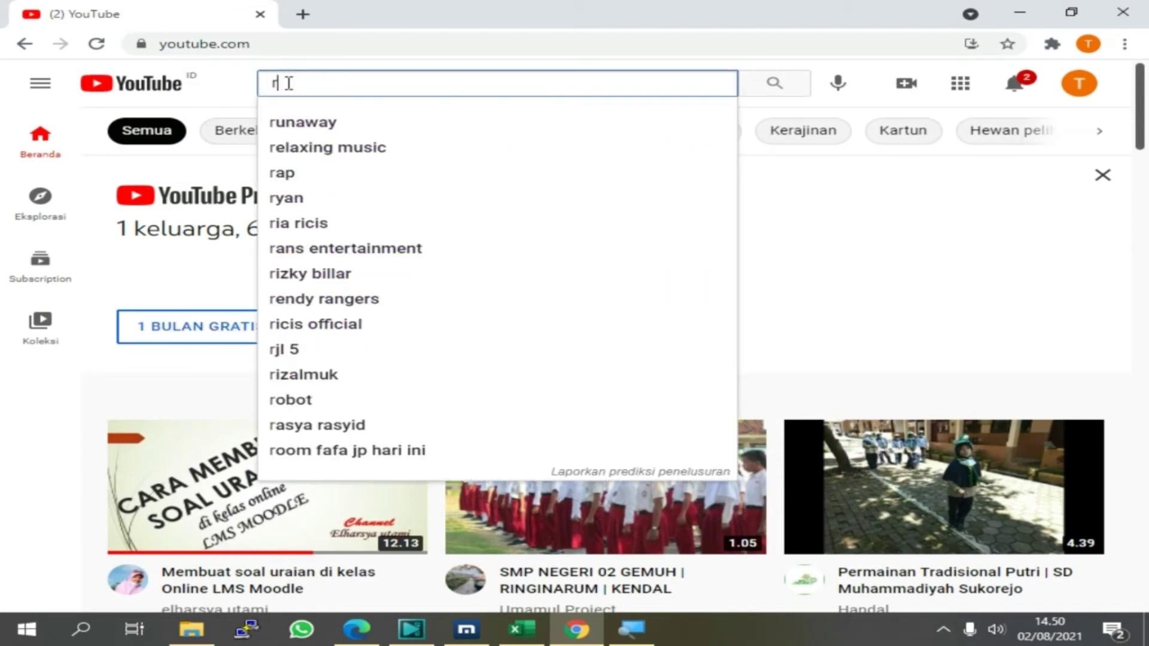
key(BackSpace)
text(elha)
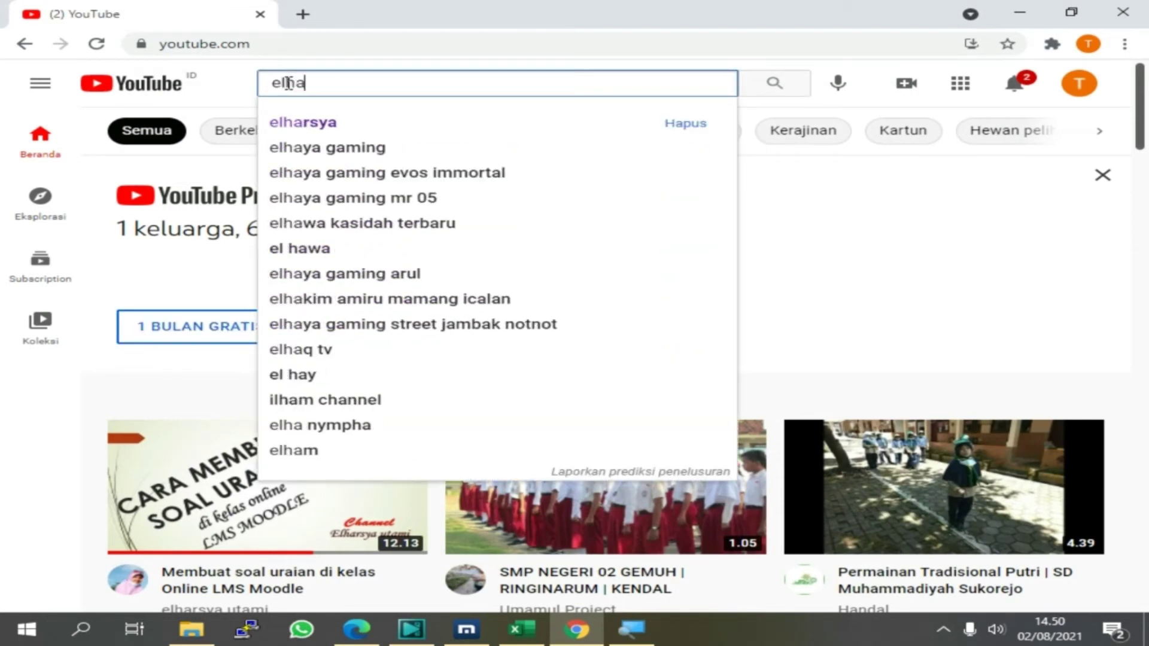
text(rsya)
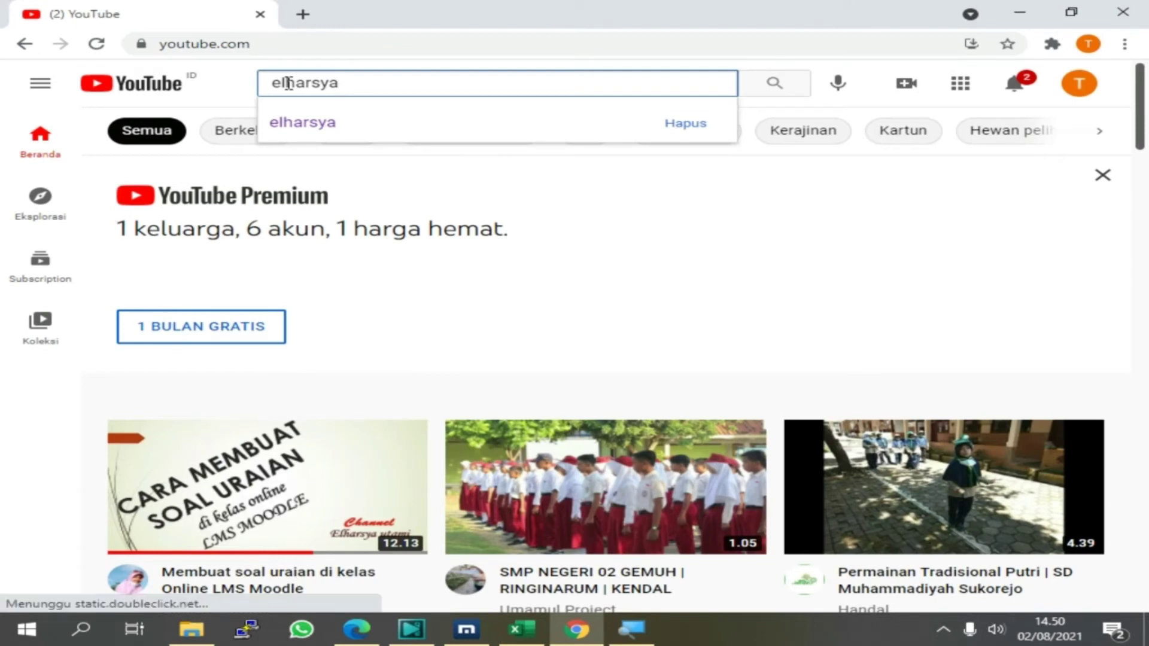
key(Return)
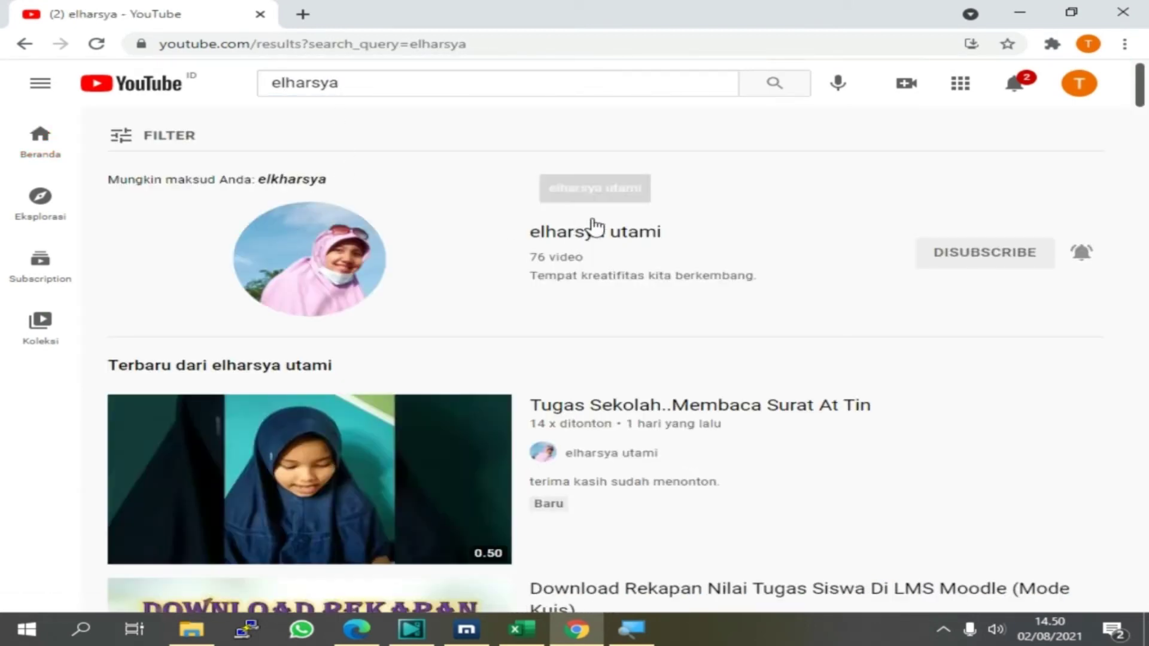
click(576, 234)
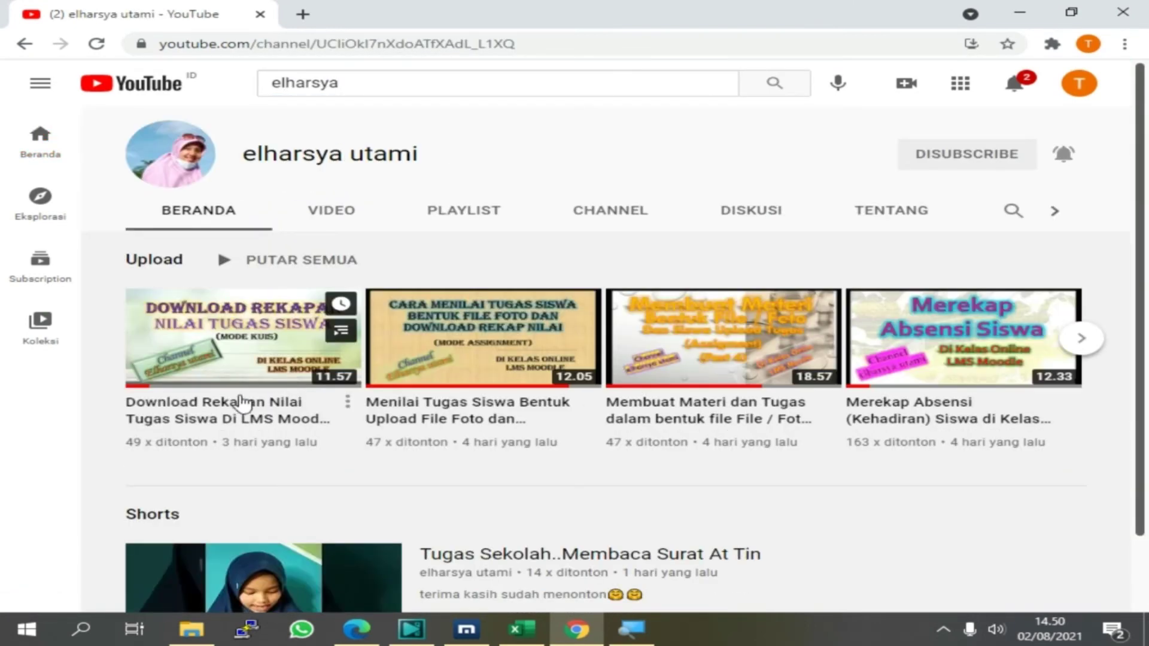
scroll(300, 508, down, 2)
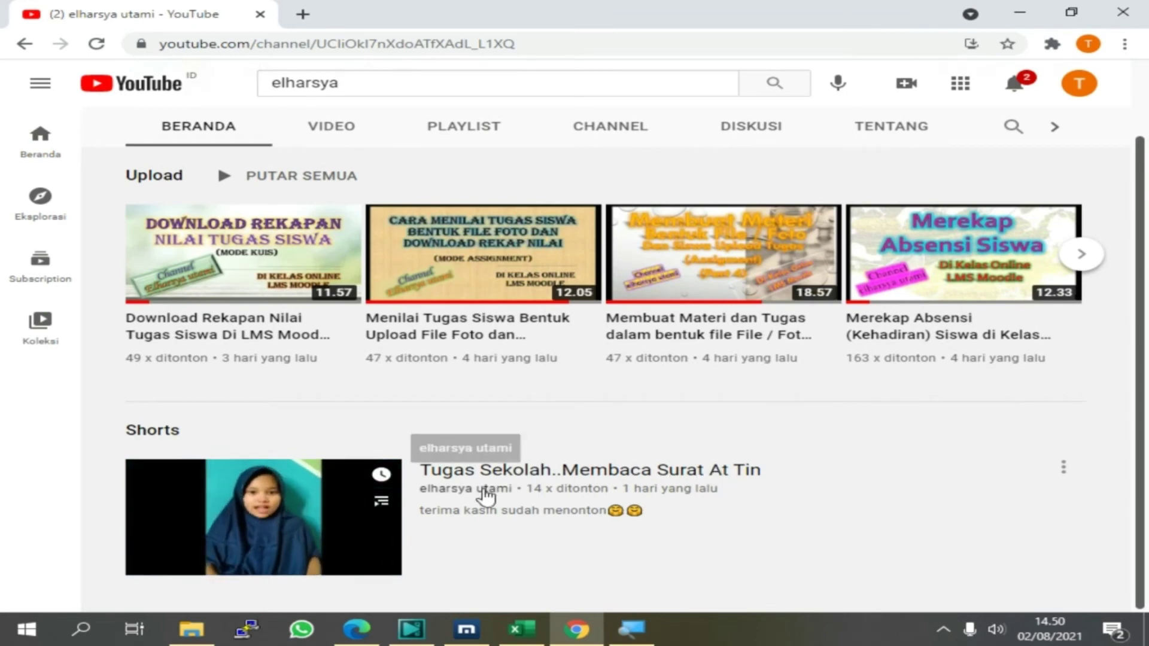
click(474, 477)
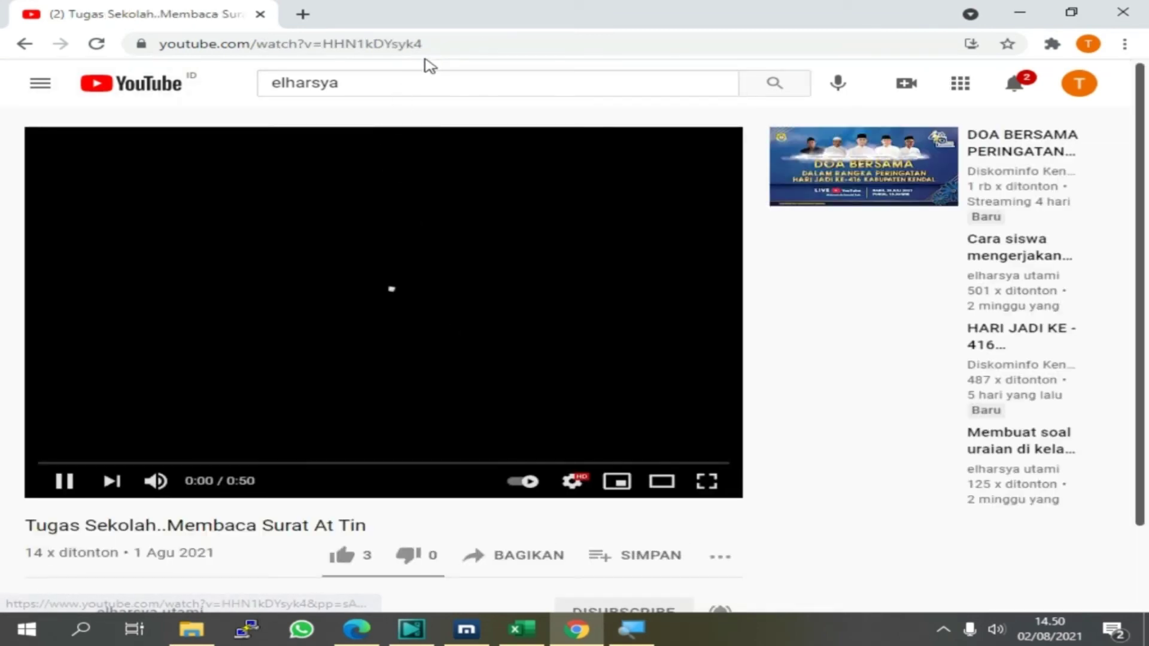
Copy the video's web address from the address bar and pause it at 0:11
drag(442, 44, 153, 46)
key(super+c)
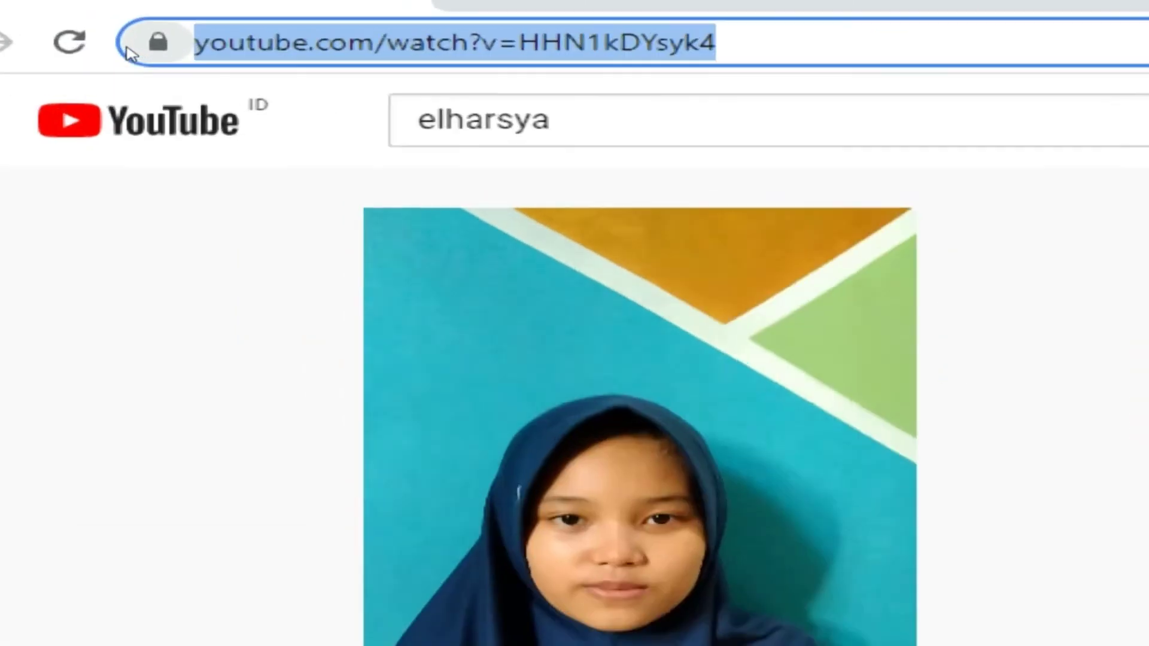
right_click(169, 45)
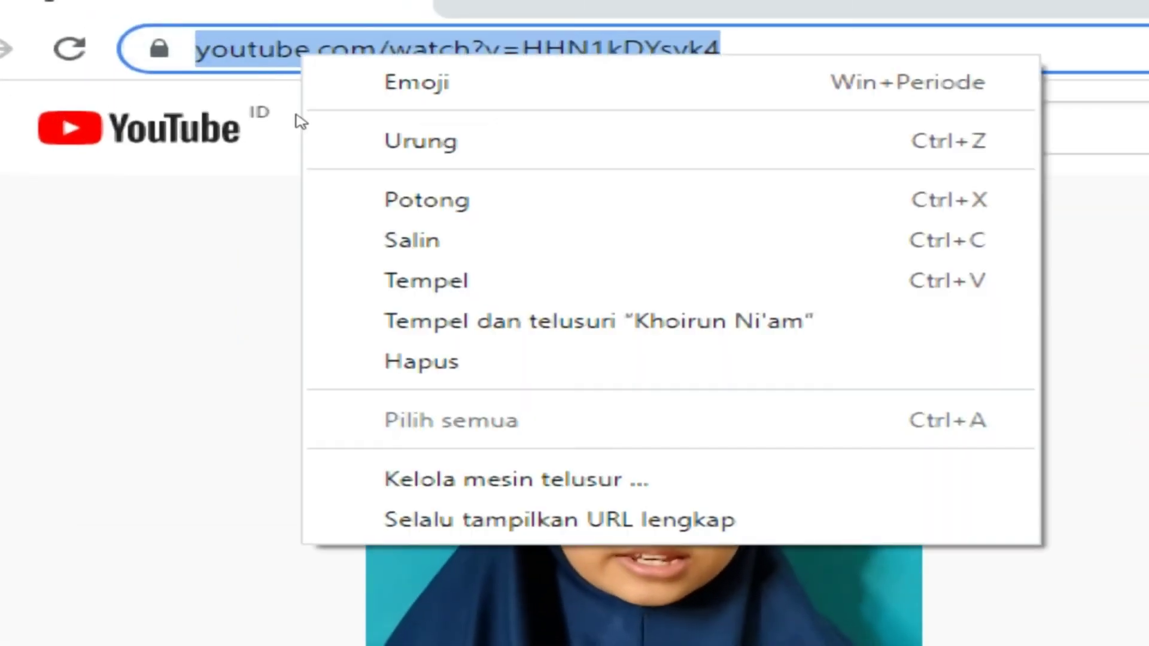
click(411, 241)
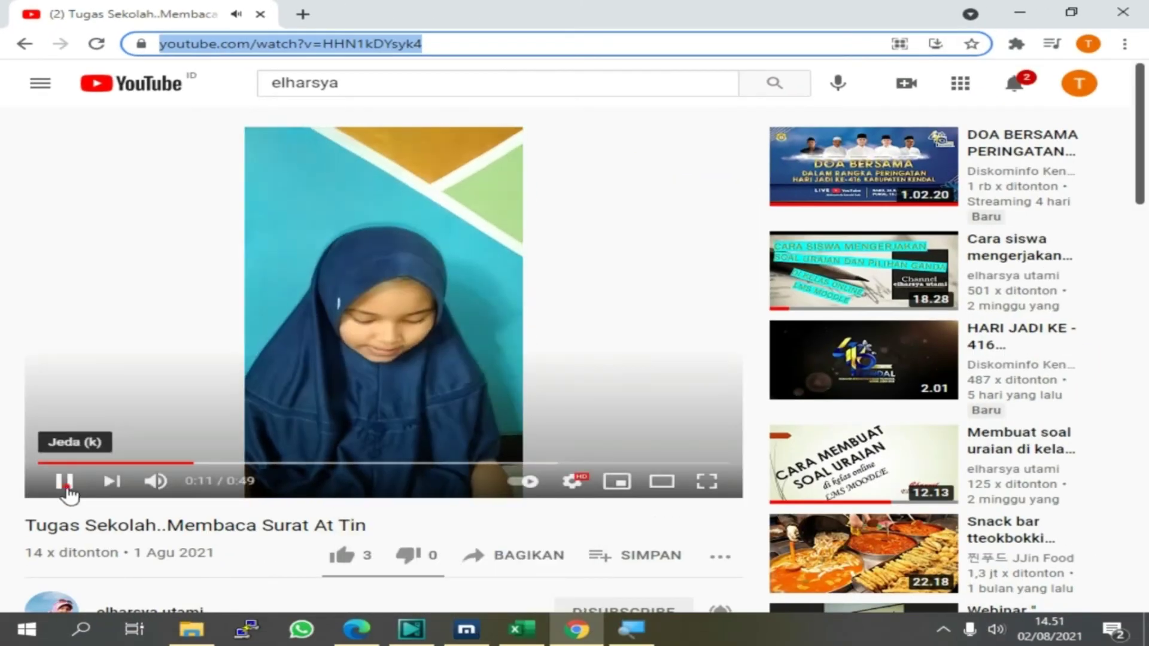
click(62, 481)
Paste the YouTube video link into the Teks daring editor and save the submission
click(467, 631)
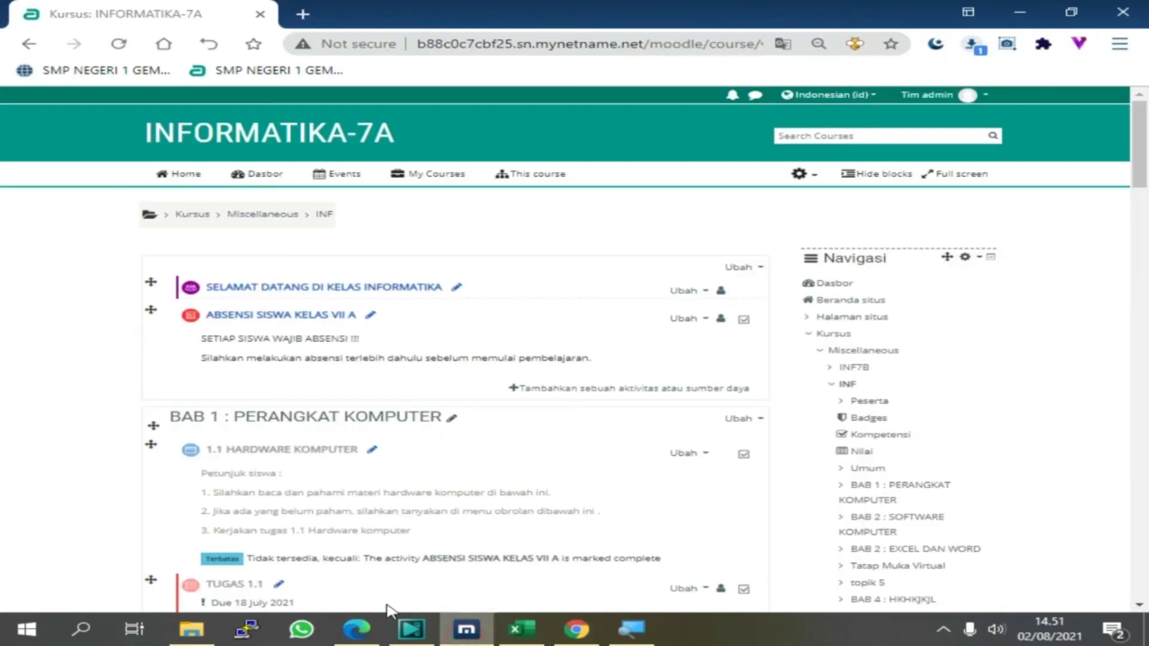
click(367, 625)
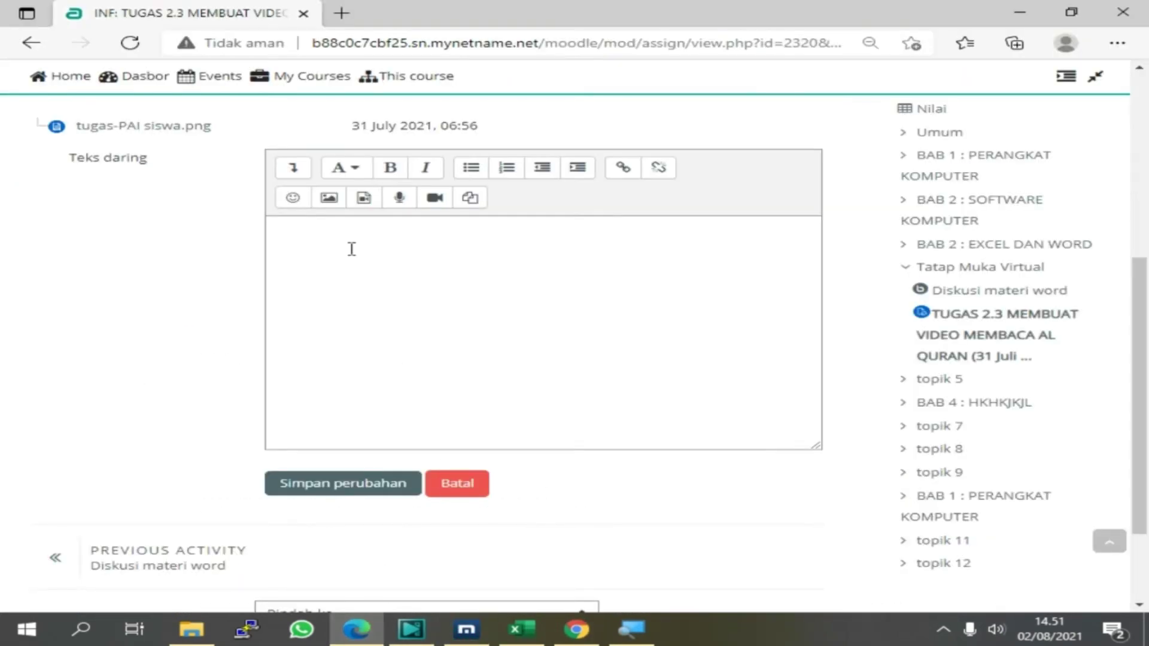
click(282, 244)
right_click(287, 244)
click(347, 378)
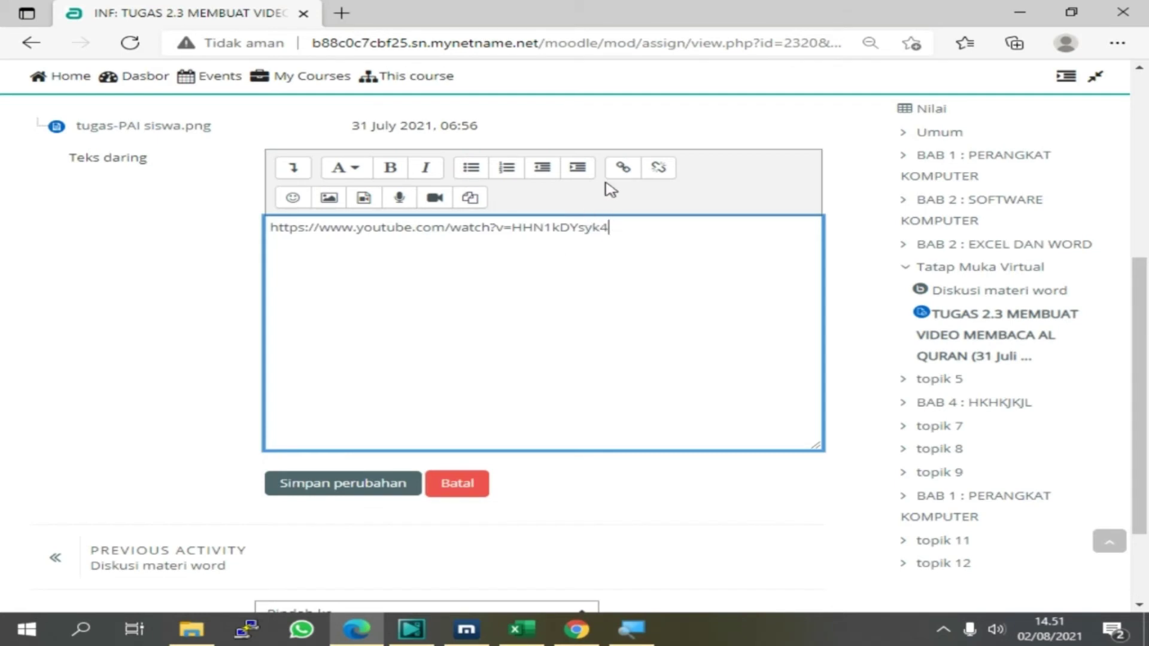
click(337, 495)
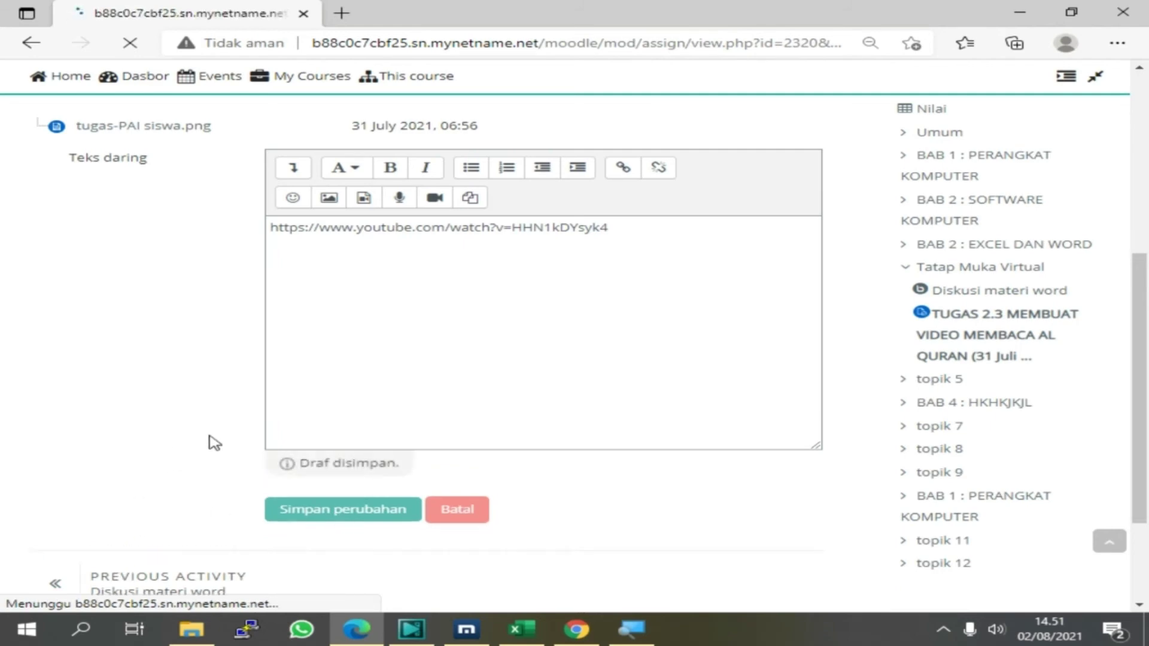
scroll(346, 409, down, 6)
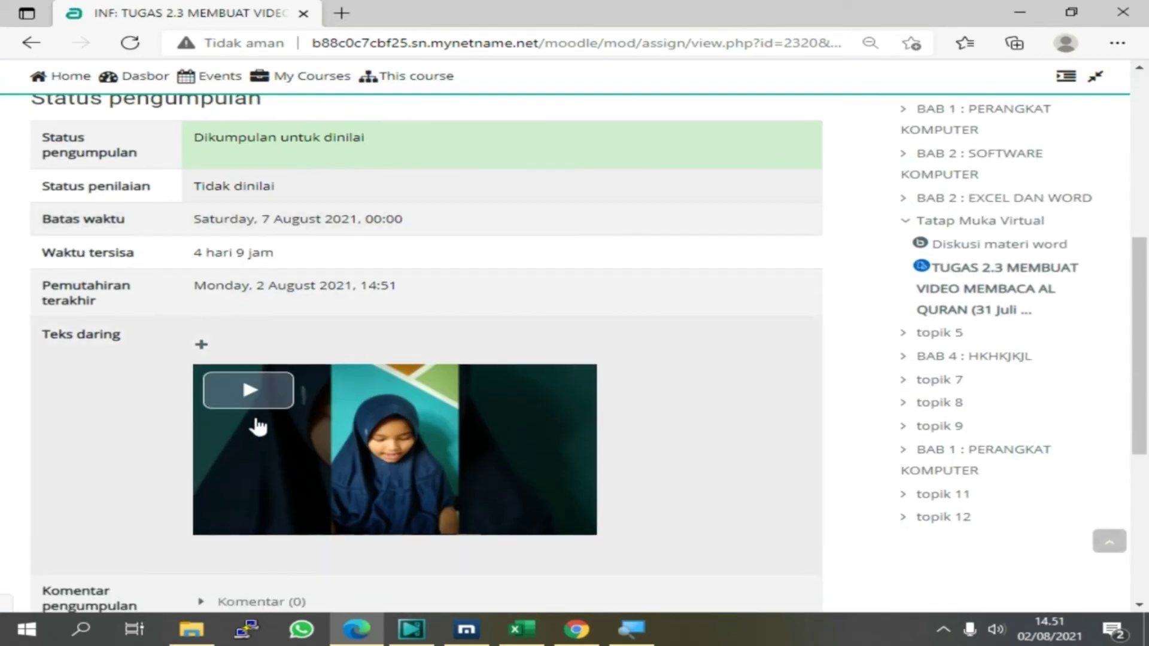
scroll(221, 435, down, 4)
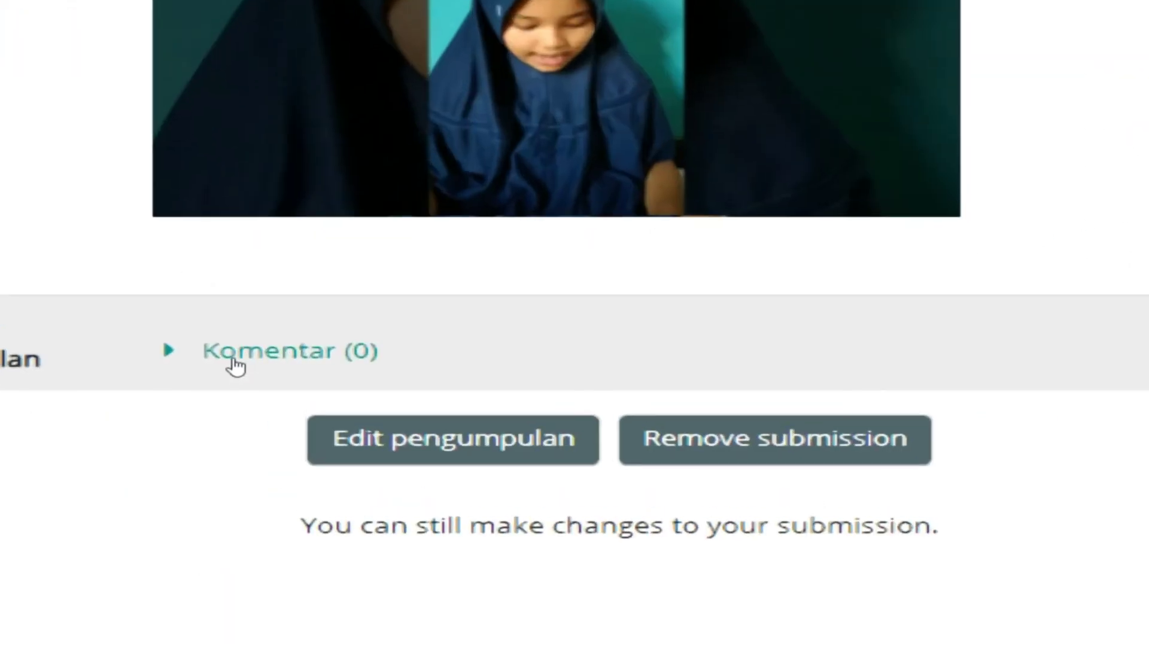
Add the comment 'ini tugas video saya bu/pak...' to the submission
click(235, 358)
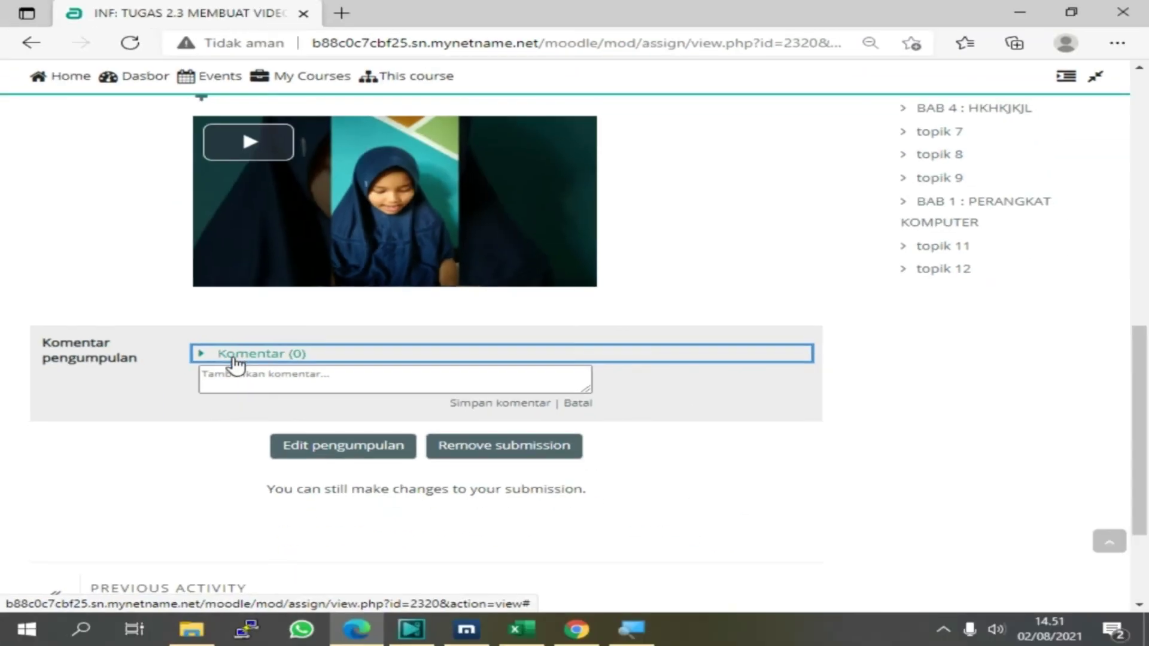
click(192, 401)
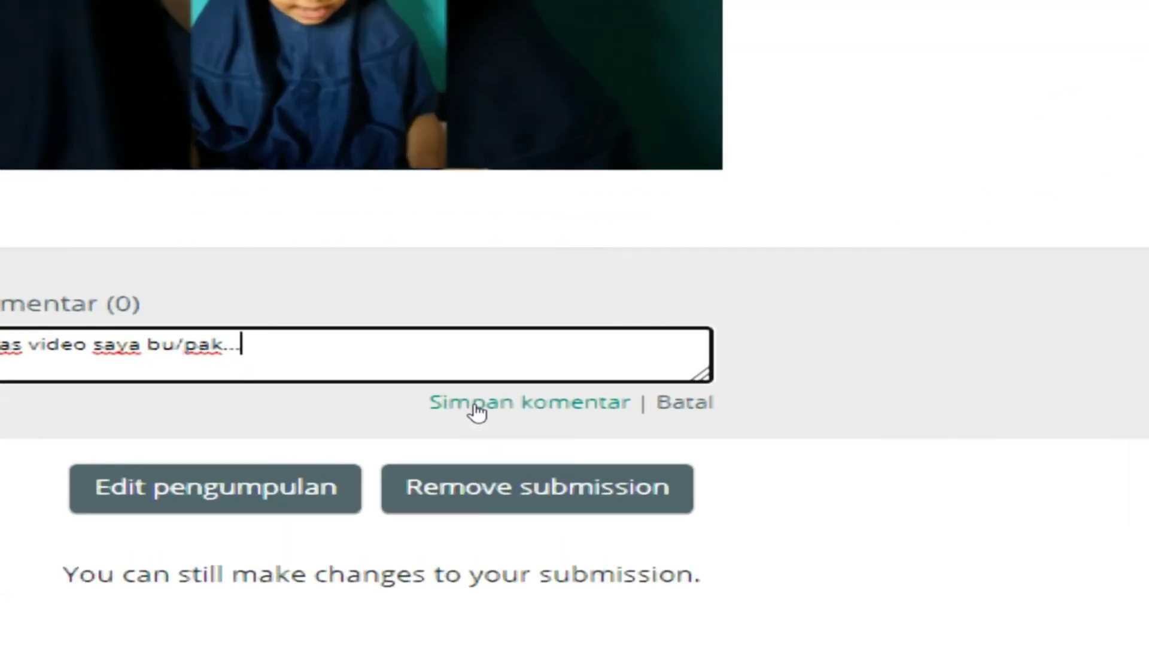
click(475, 407)
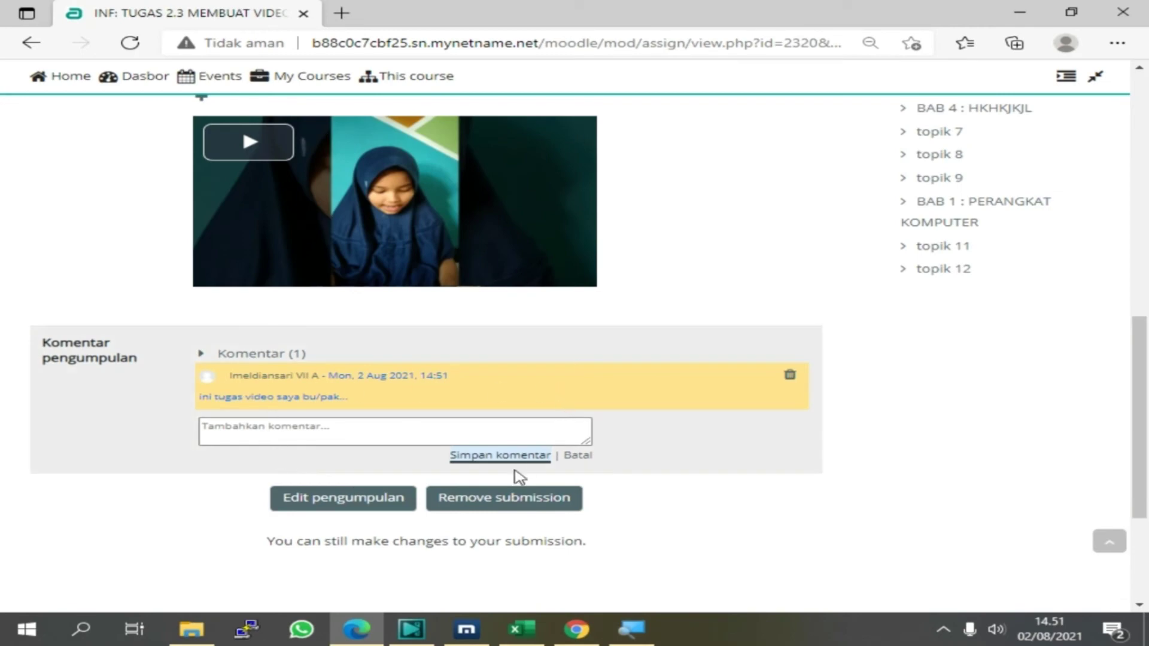
Return to the INF course page and scroll to TUGAS 2.3 under Tatap Muka Virtual
scroll(309, 402, up, 5)
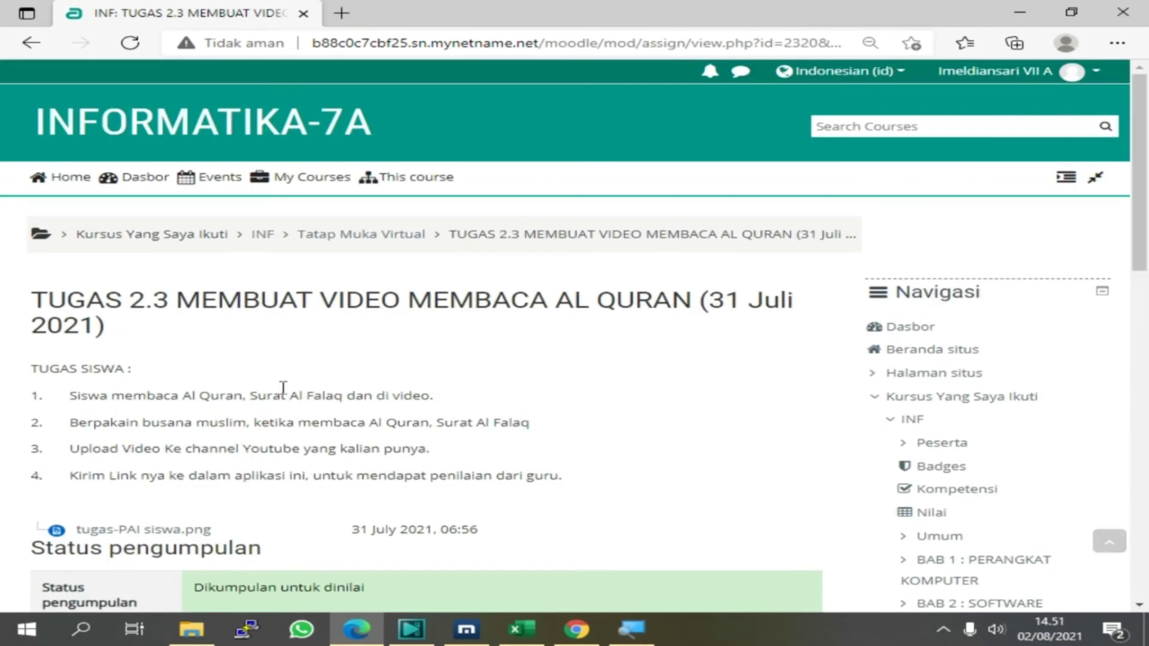
click(263, 236)
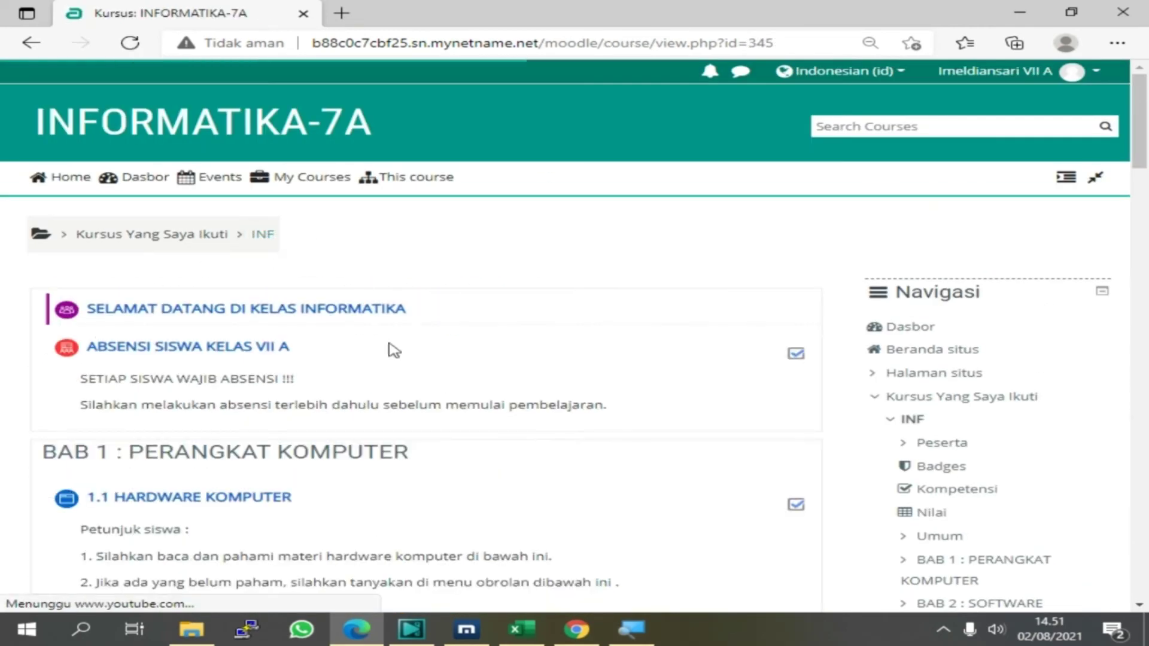
scroll(452, 459, down, 15)
scroll(391, 459, down, 12)
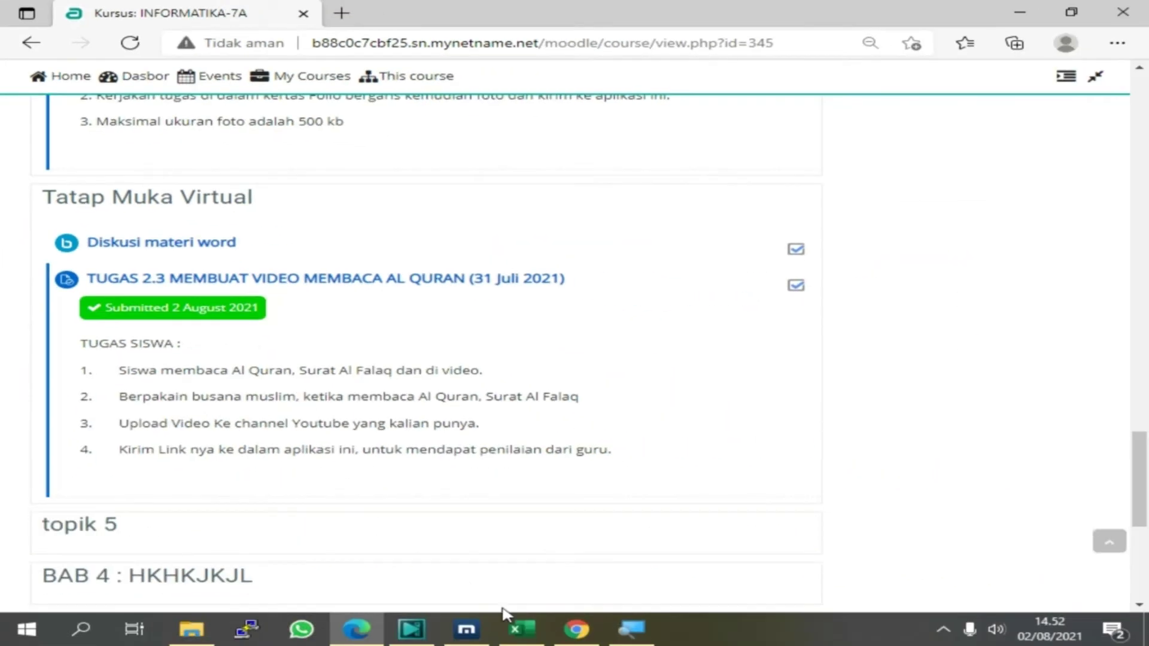
In the teacher's window, locate TUGAS 2.3 on the course page and enlarge the view
click(473, 636)
scroll(239, 470, down, 10)
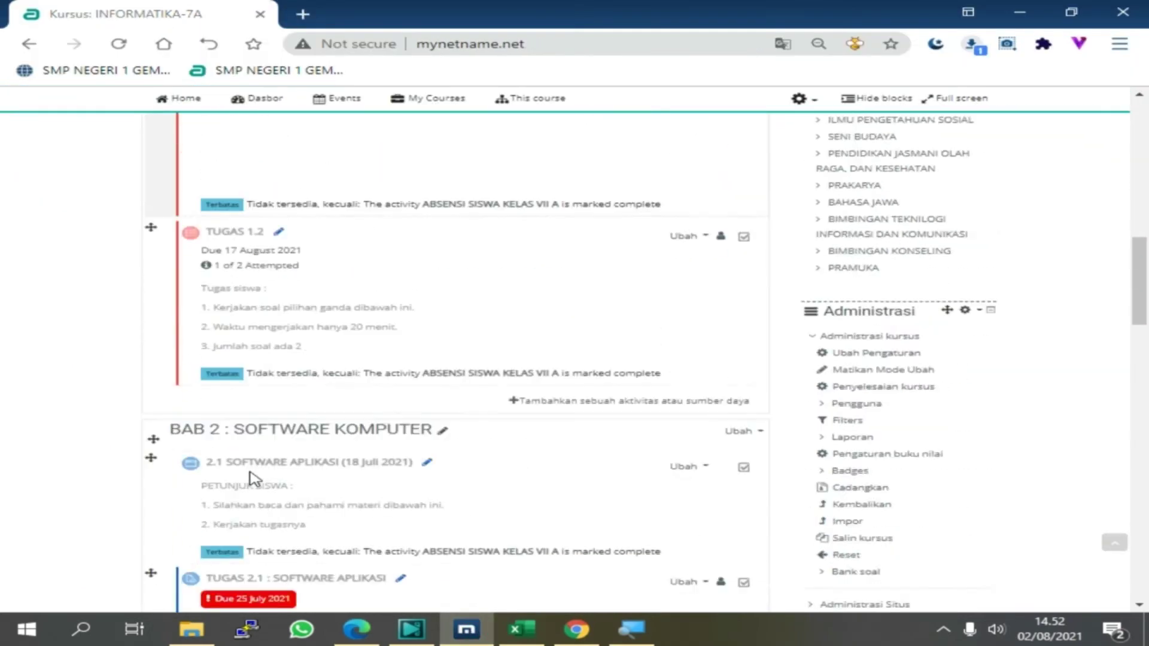
scroll(254, 479, down, 10)
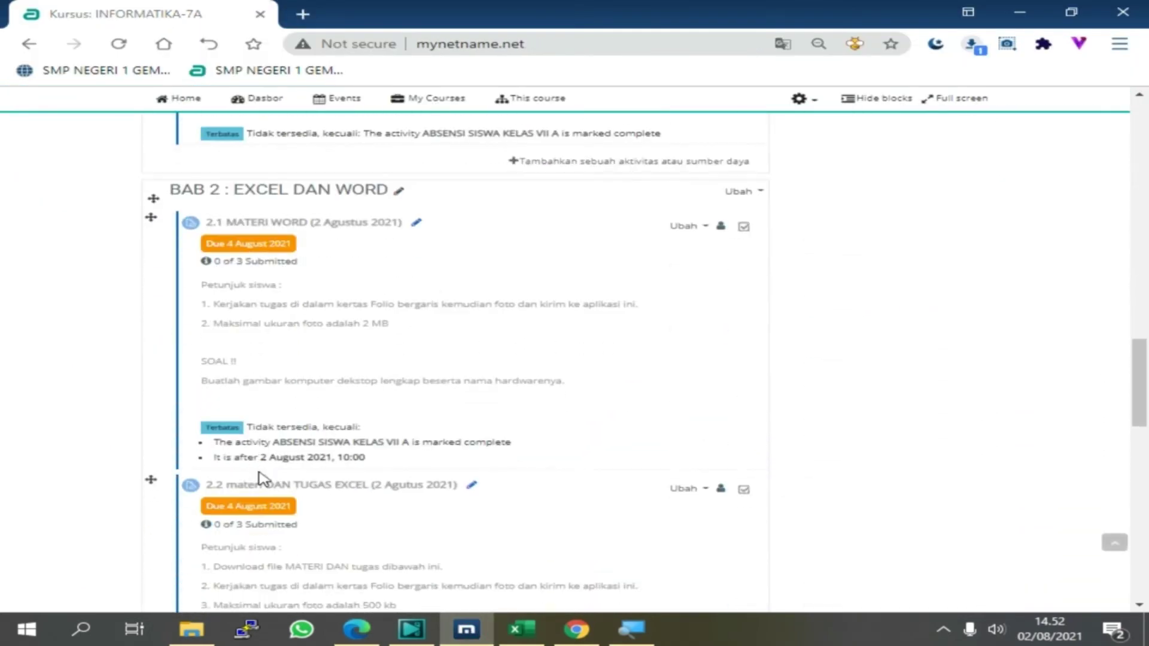
scroll(262, 479, down, 15)
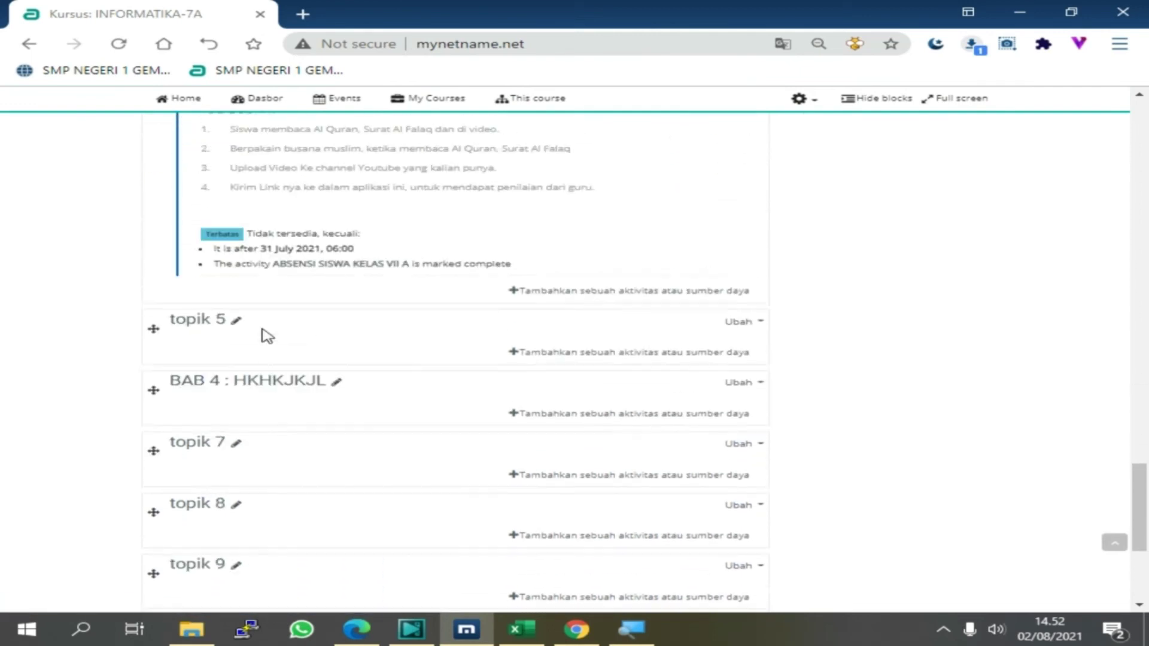
scroll(267, 336, up, 3)
click(277, 211)
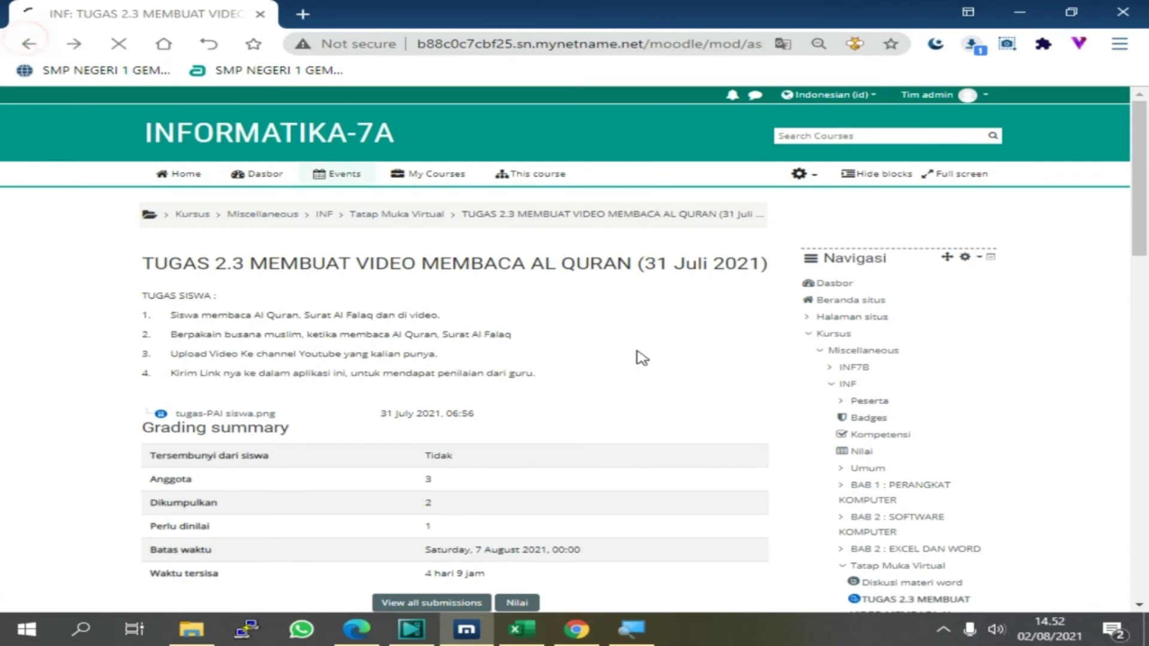
key(alt+Left)
scroll(352, 429, down, 2)
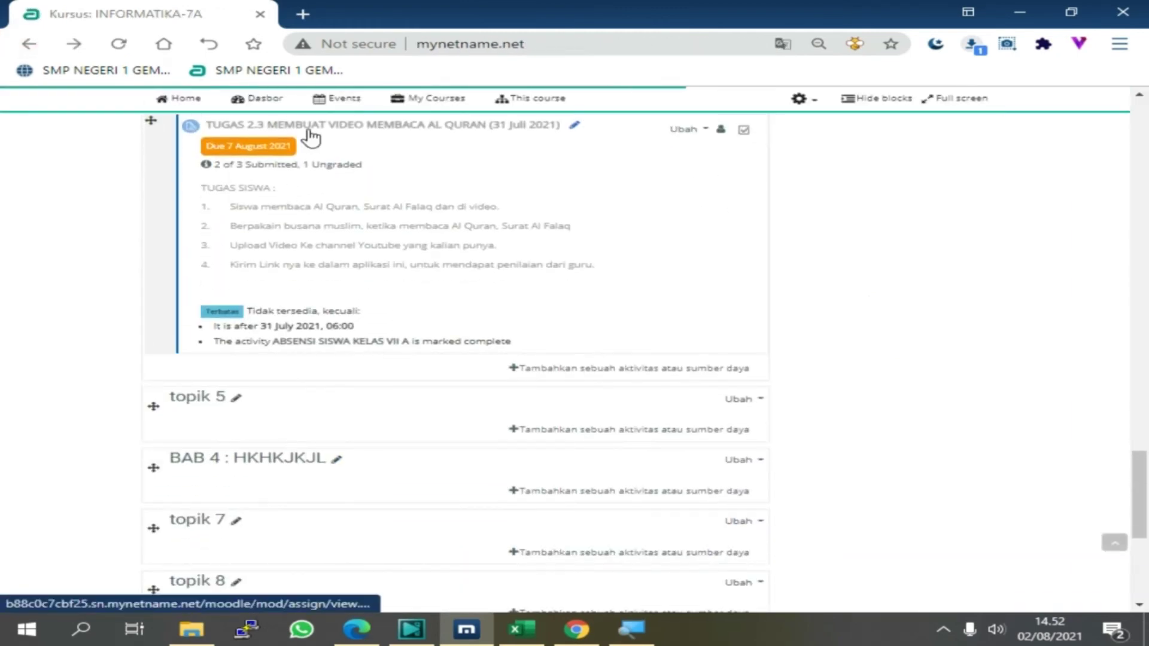
key(ctrl+plus)
key(ctrl+plus)
key(ctrl+plus)
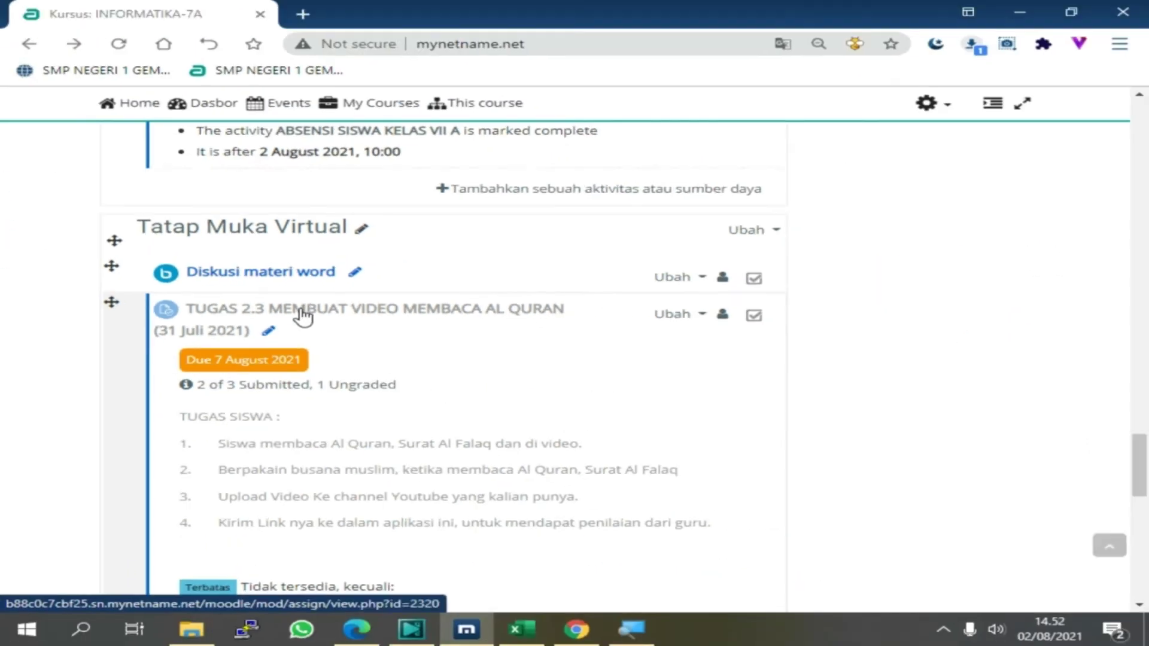
Open TUGAS 2.3 and highlight its grading summary: 3 members, 2 submitted, 1 needing grading
click(303, 316)
scroll(320, 419, down, 5)
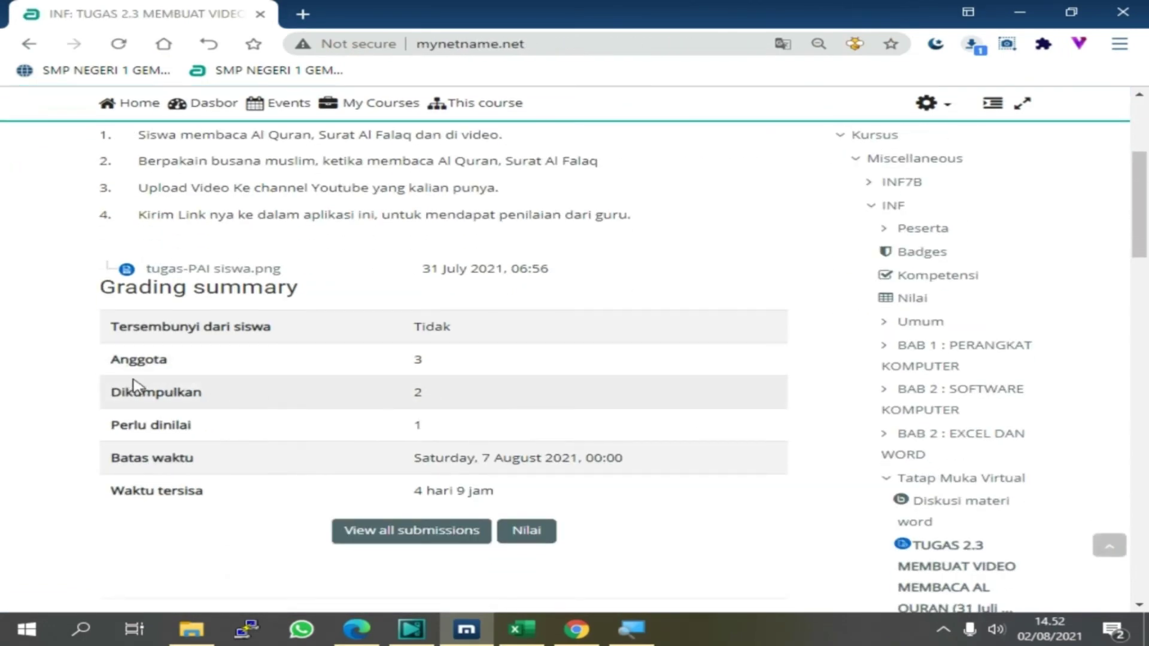
drag(118, 358, 461, 354)
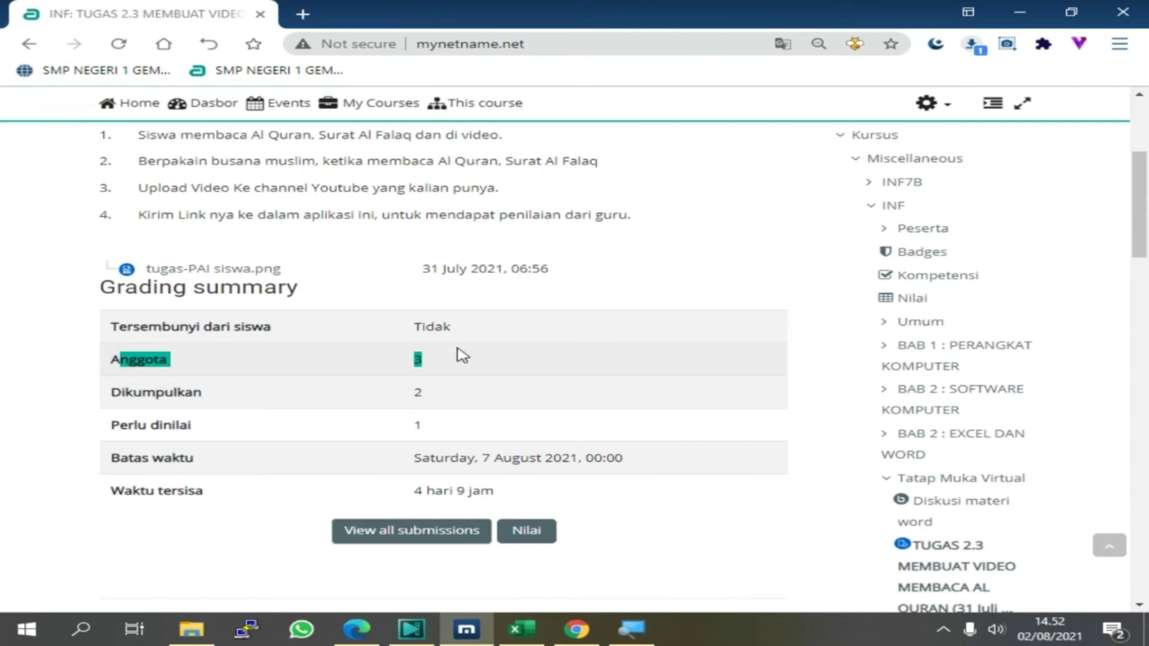
drag(119, 392, 458, 395)
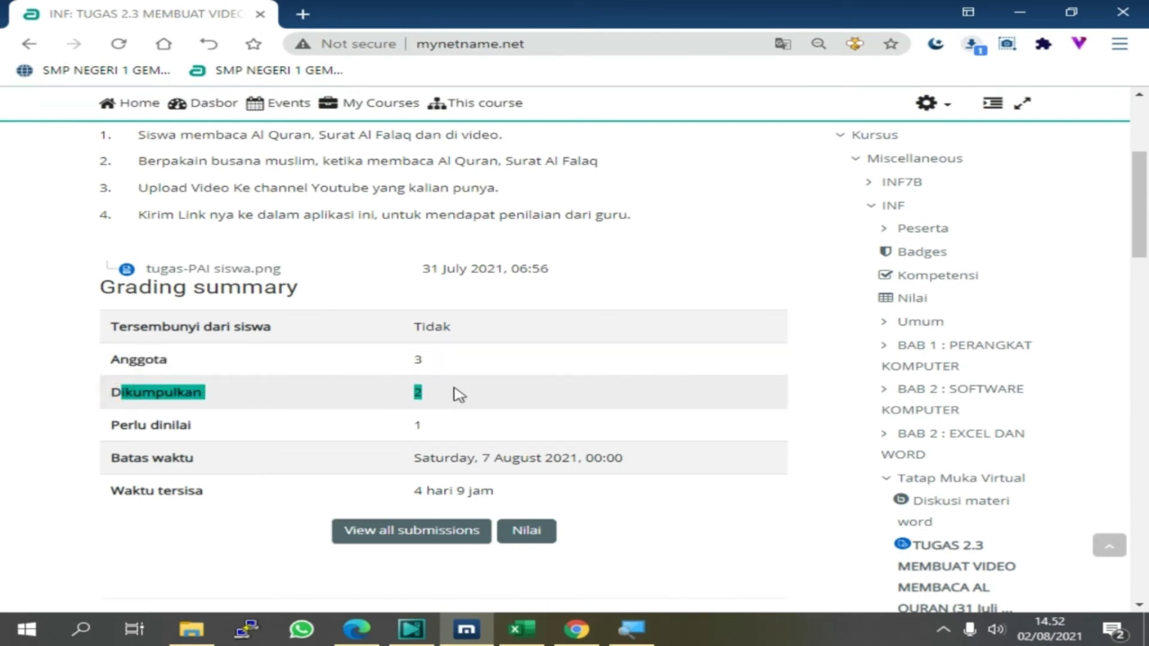
drag(113, 425, 448, 428)
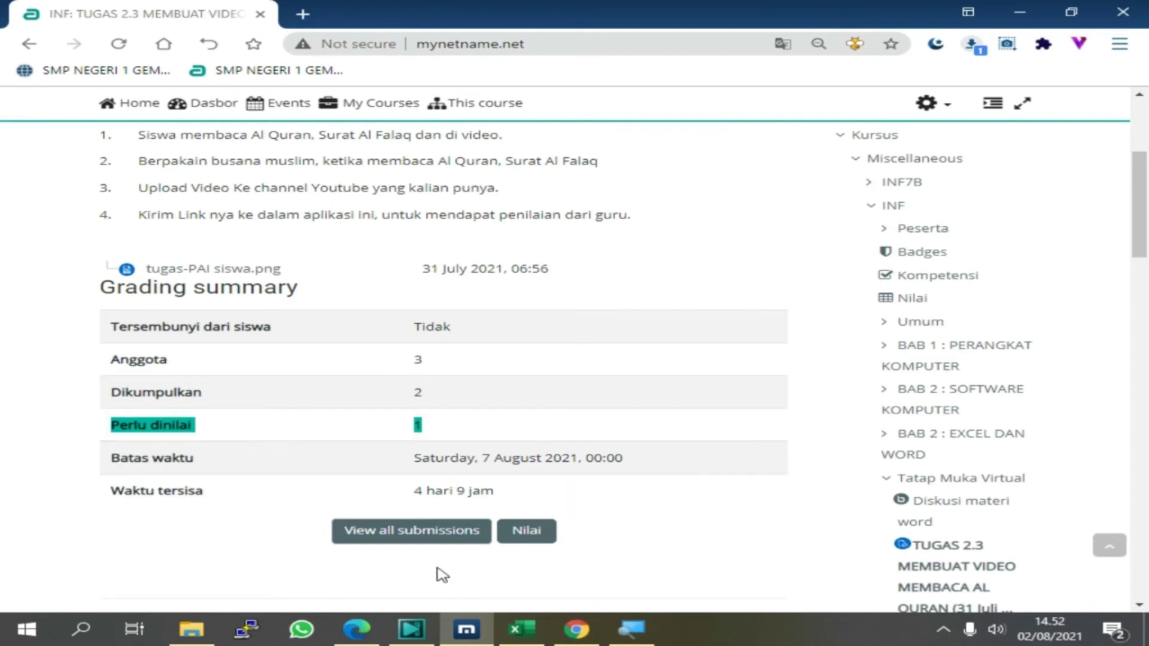
Open the list of all submissions, review it, and close the stray student profile tab
click(392, 537)
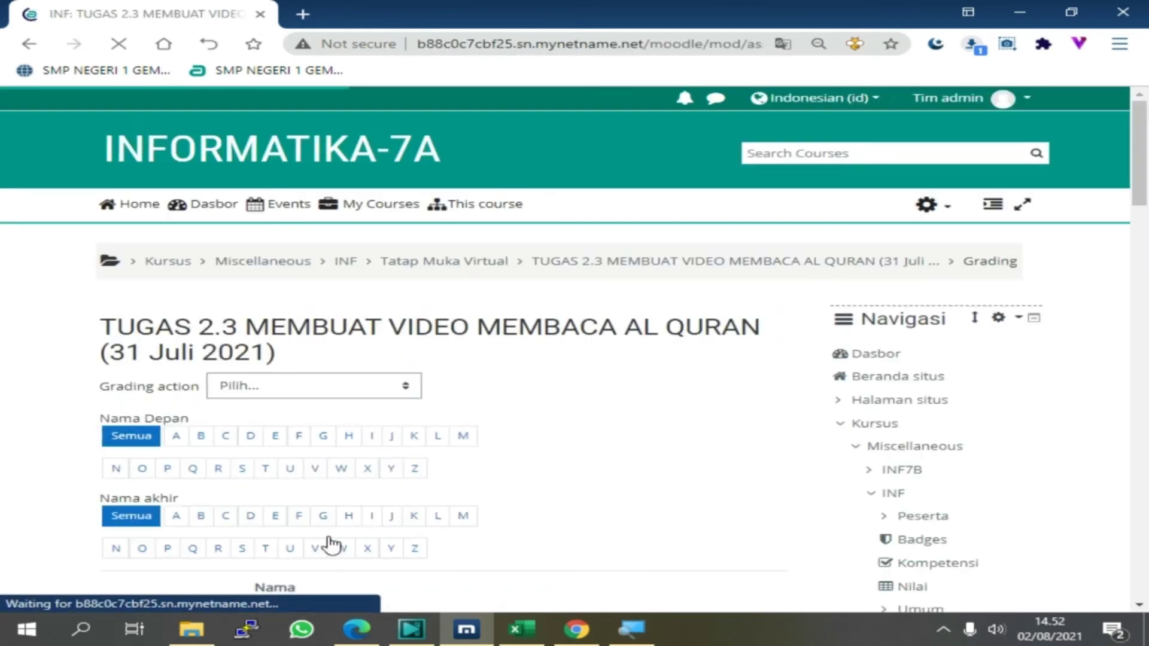
scroll(287, 294, down, 5)
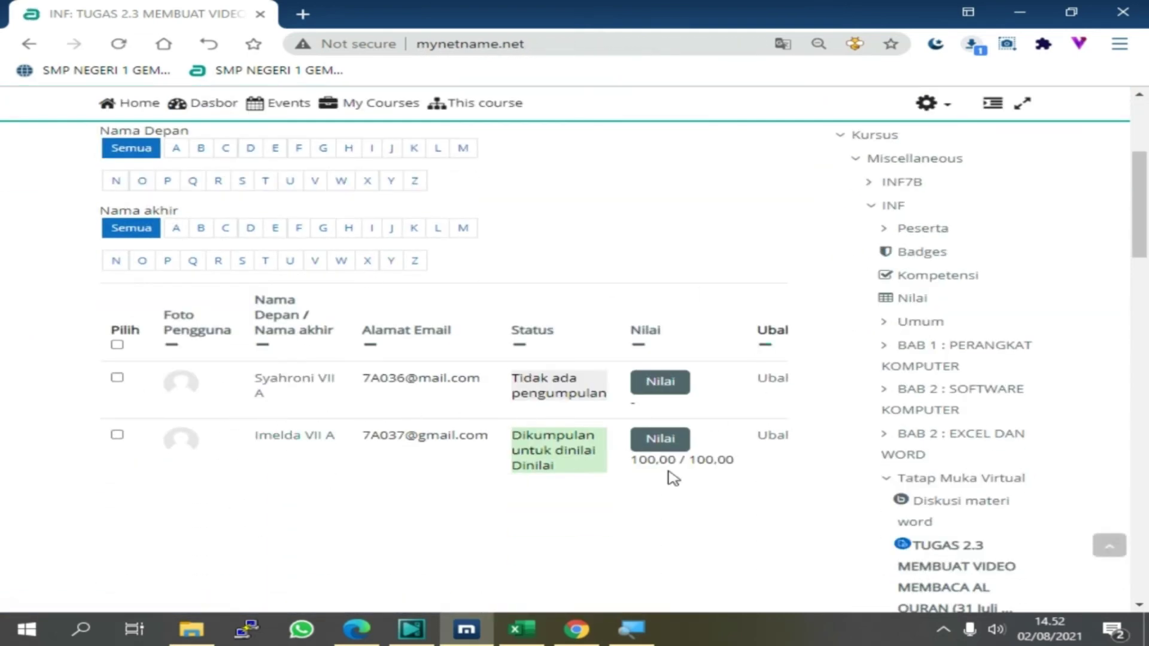
scroll(537, 441, down, 1)
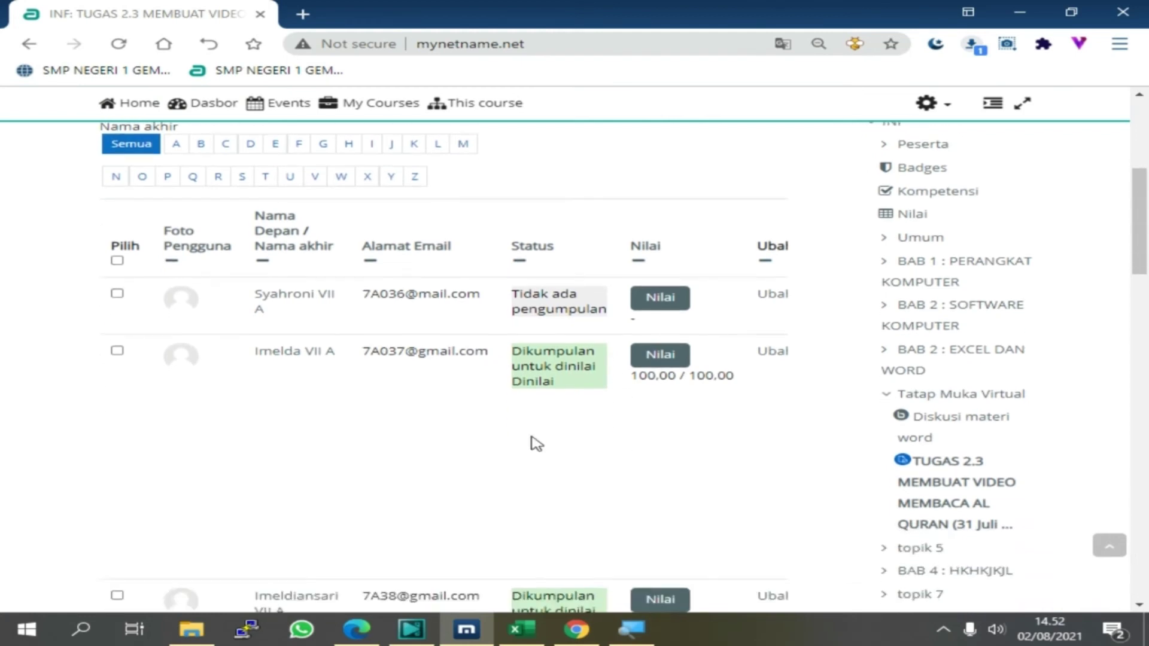
scroll(374, 320, down, 2)
scroll(536, 482, down, 3)
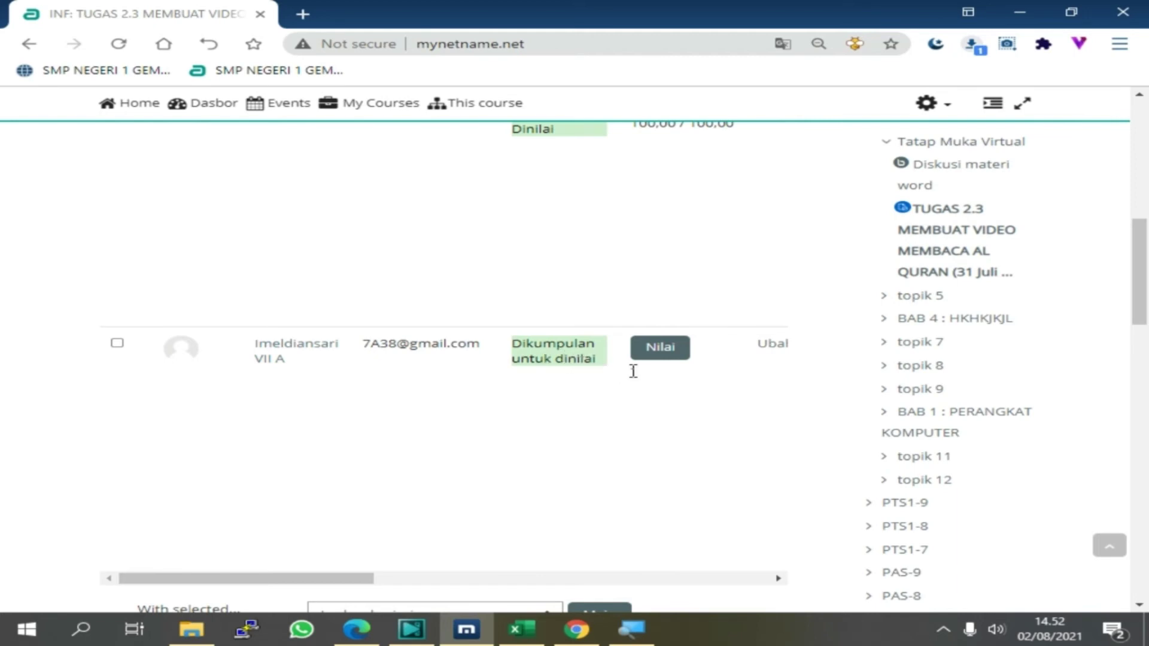
scroll(633, 371, up, 3)
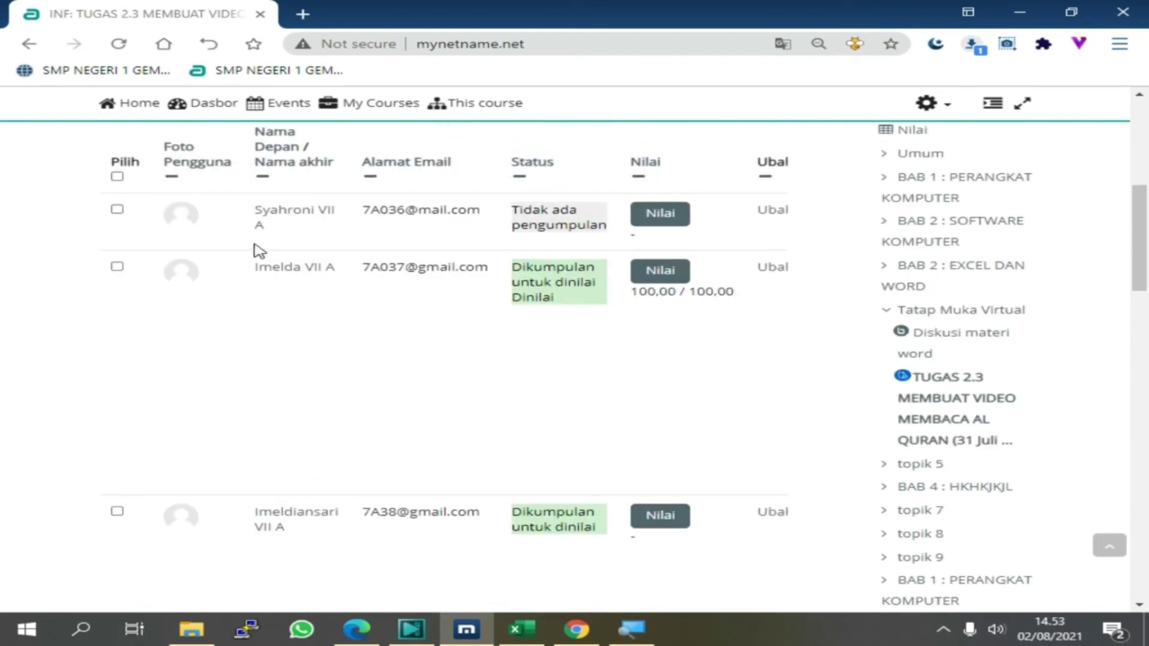
click(257, 210)
drag(263, 213, 579, 225)
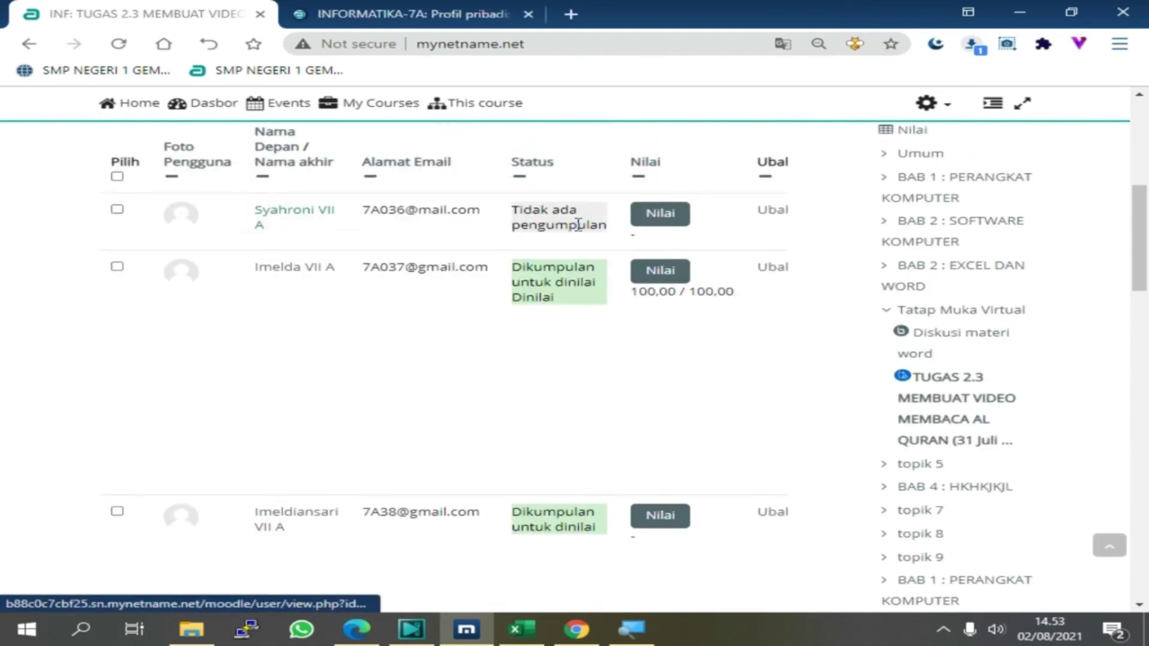
click(528, 14)
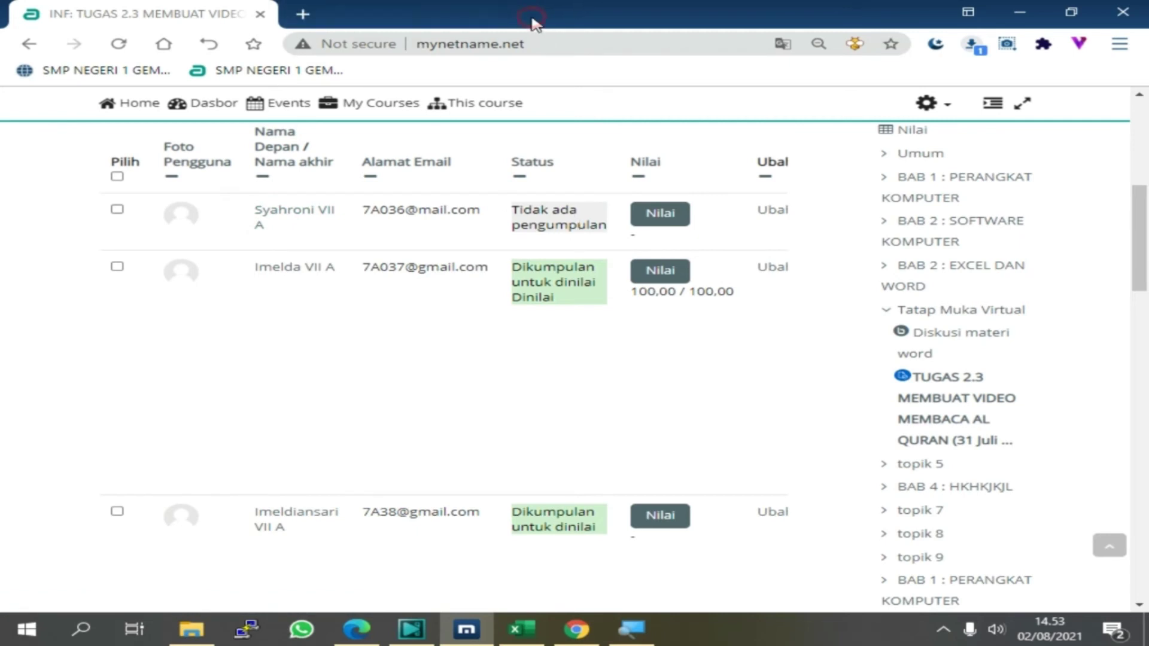
Open the grading page for the third student's TUGAS 2.3 submission
scroll(616, 530, down, 3)
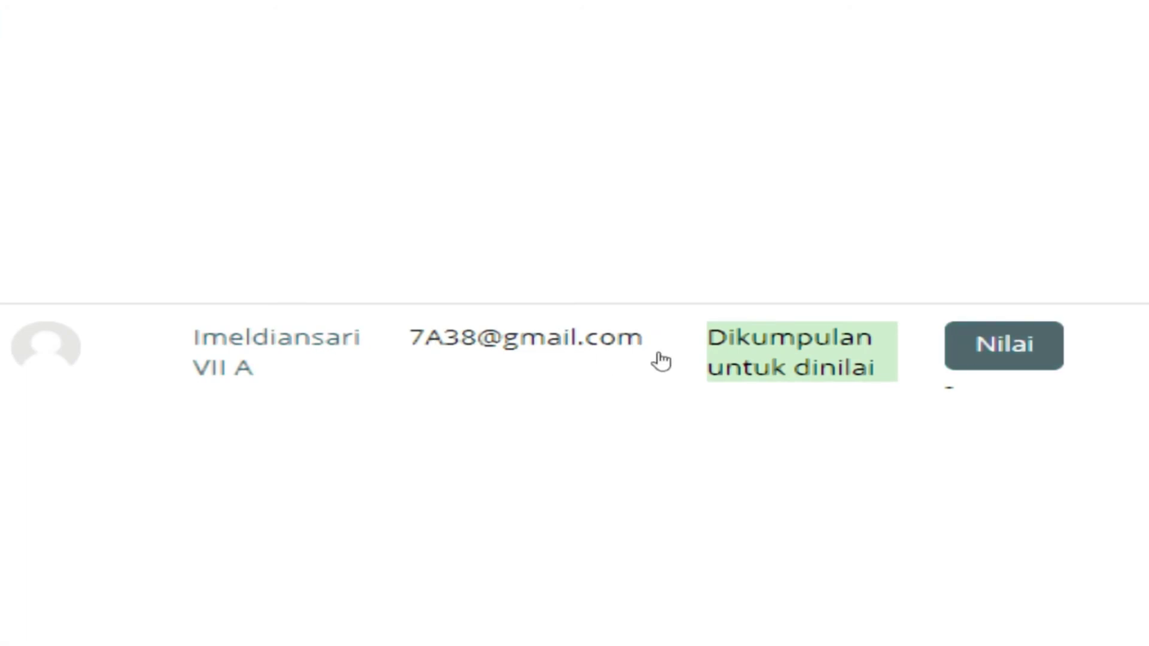
key(Tab)
key(Return)
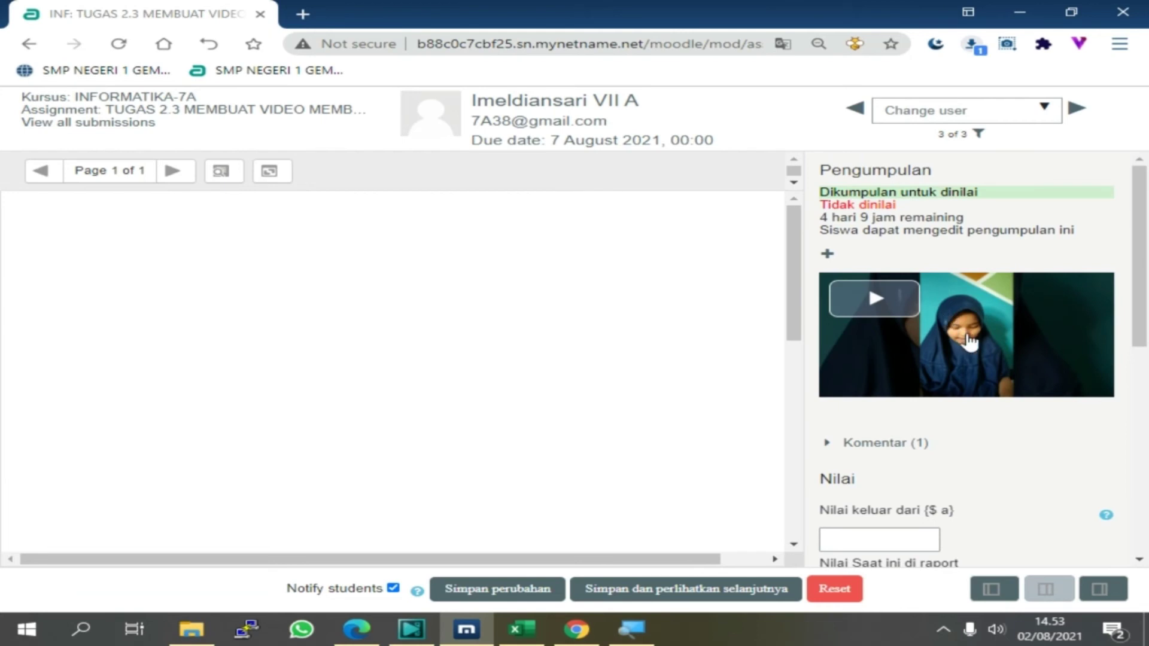
Play the student's submitted video, view it full screen and back, then pause it
click(878, 302)
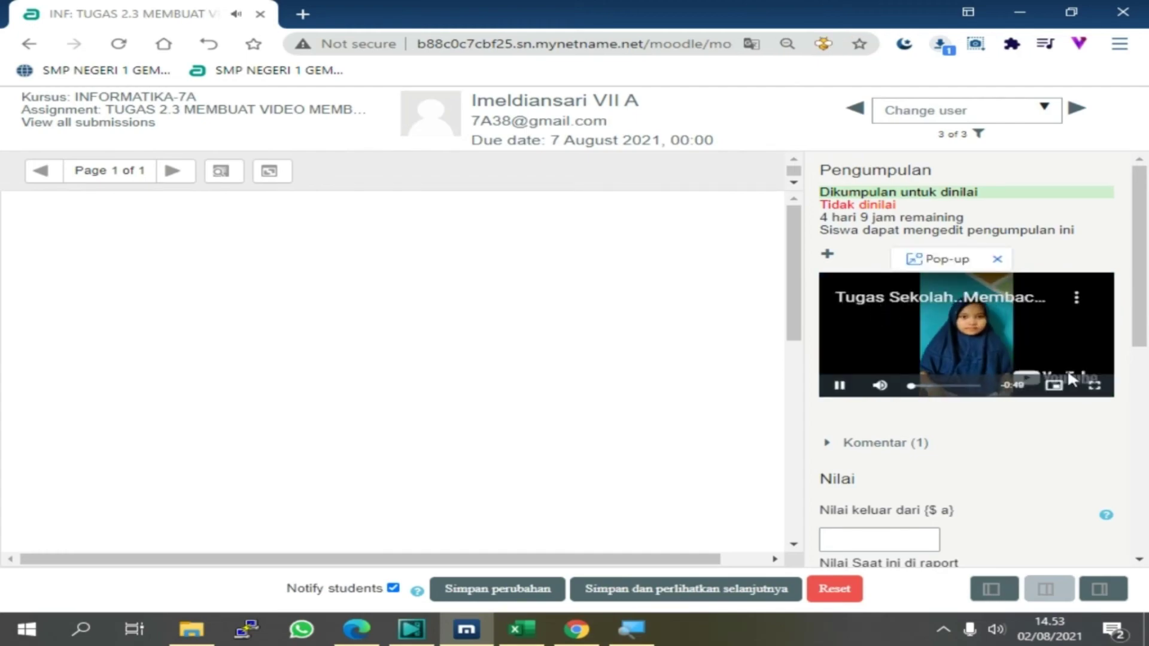
click(1094, 386)
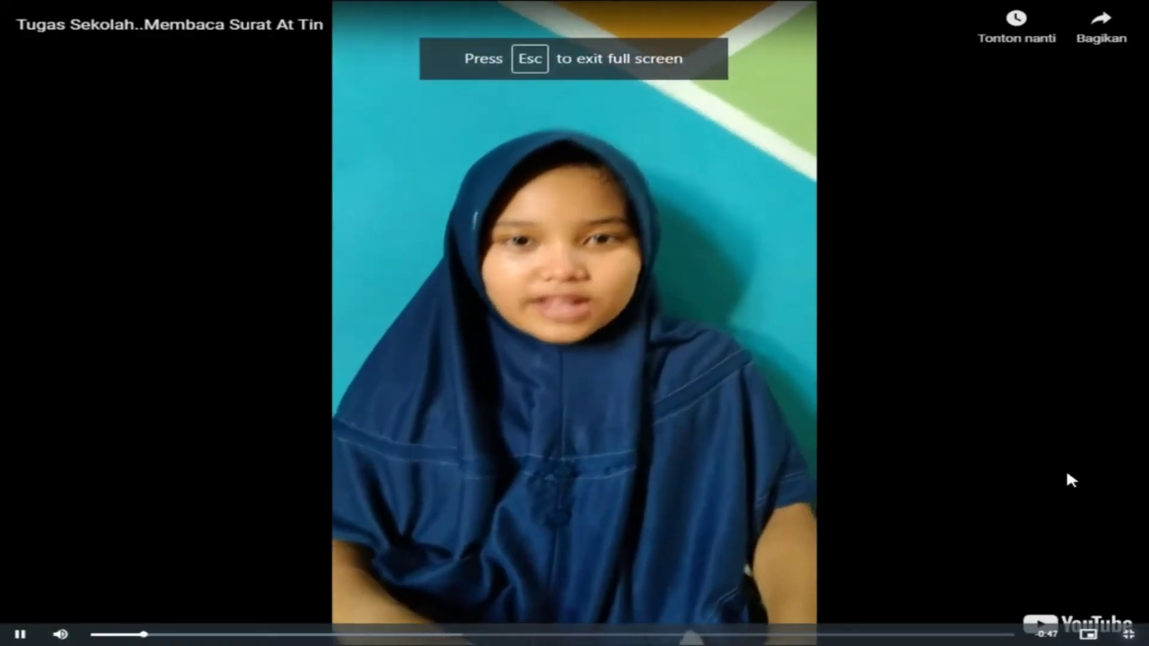
click(1127, 635)
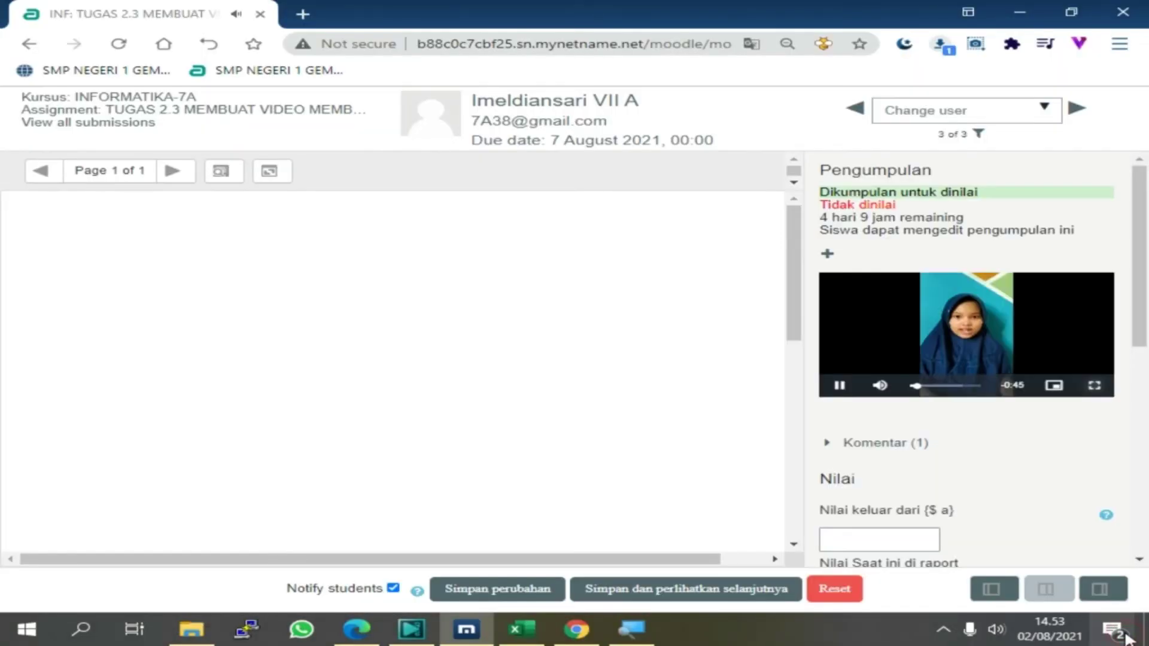
click(840, 386)
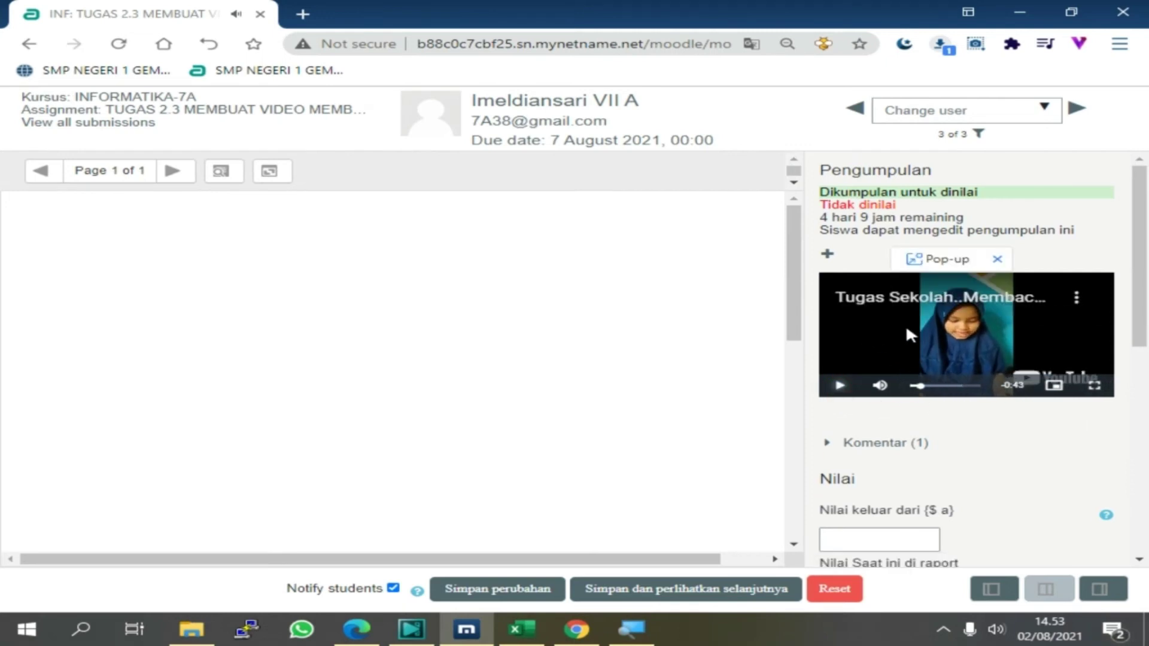
Begin entering the grade by typing 9 in the Nilai box
scroll(907, 329, down, 1)
click(860, 456)
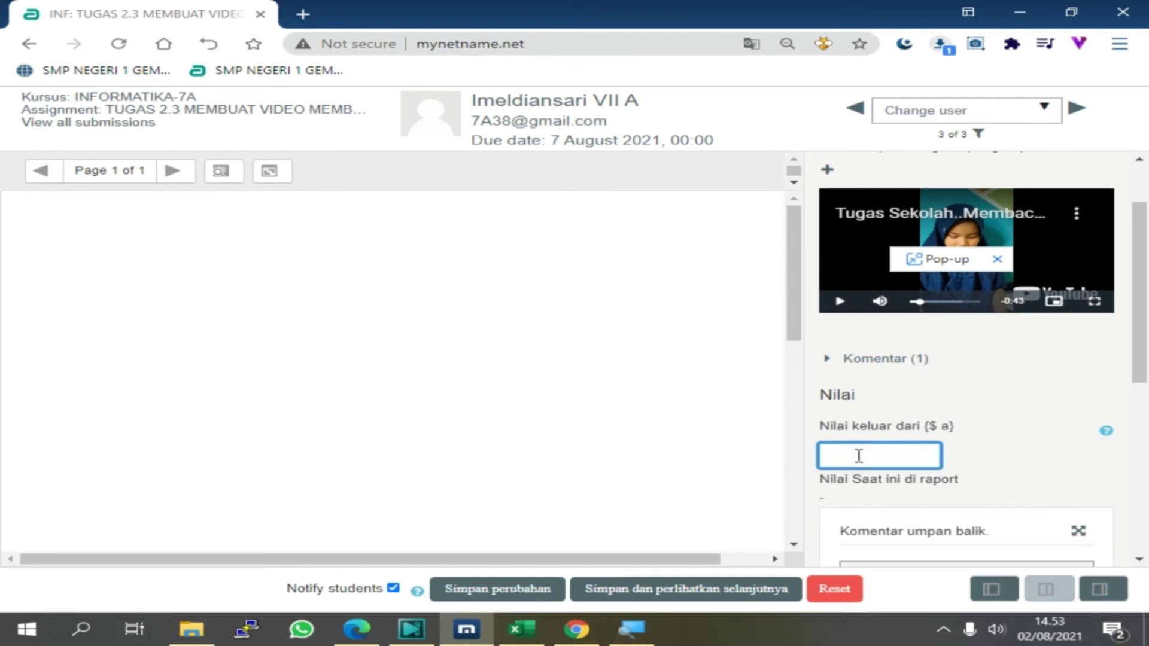
text(95)
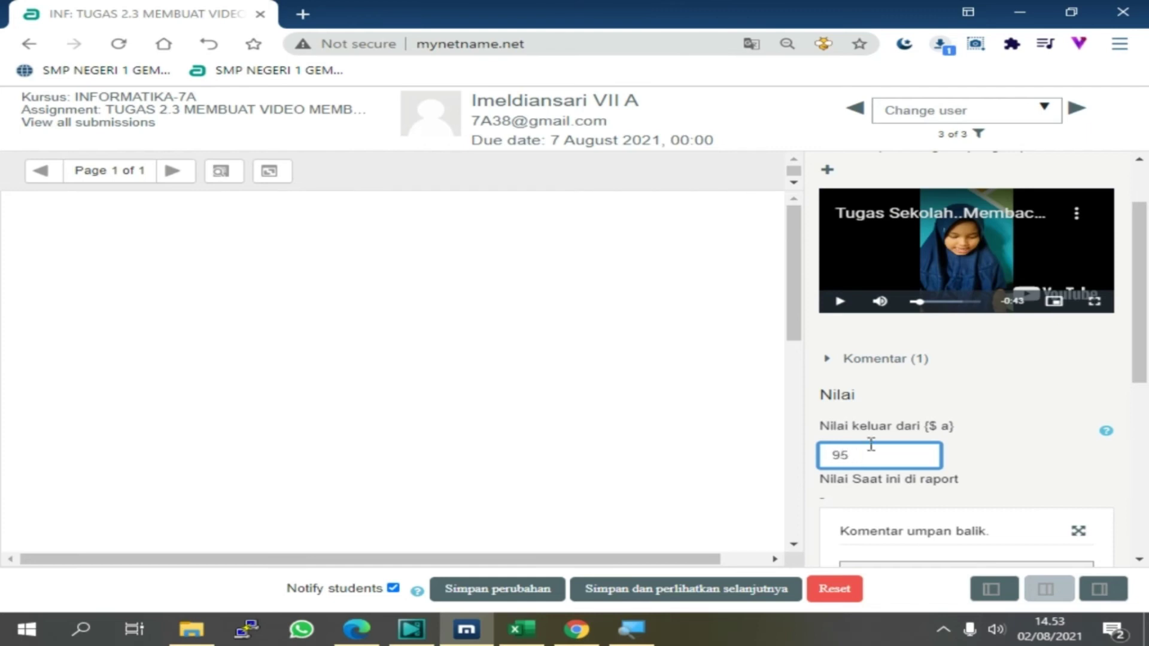
Finish the grade as 95 and add feedback 'baca bagus... tingkat belajat tajwidnya'
scroll(871, 444, down, 3)
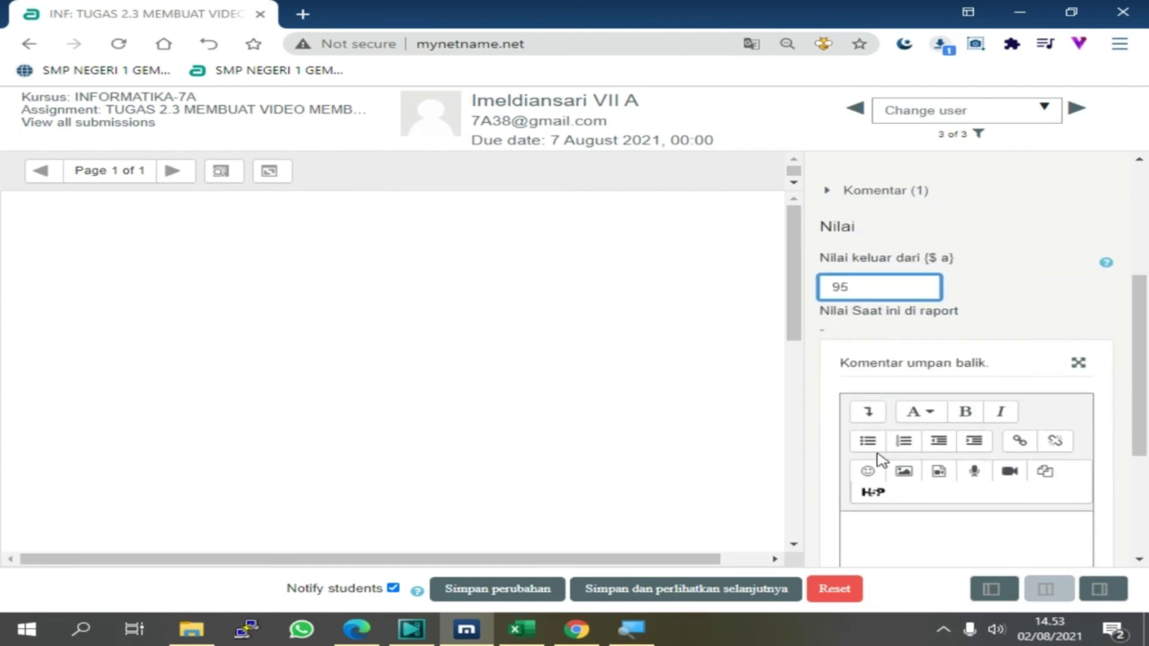
click(856, 533)
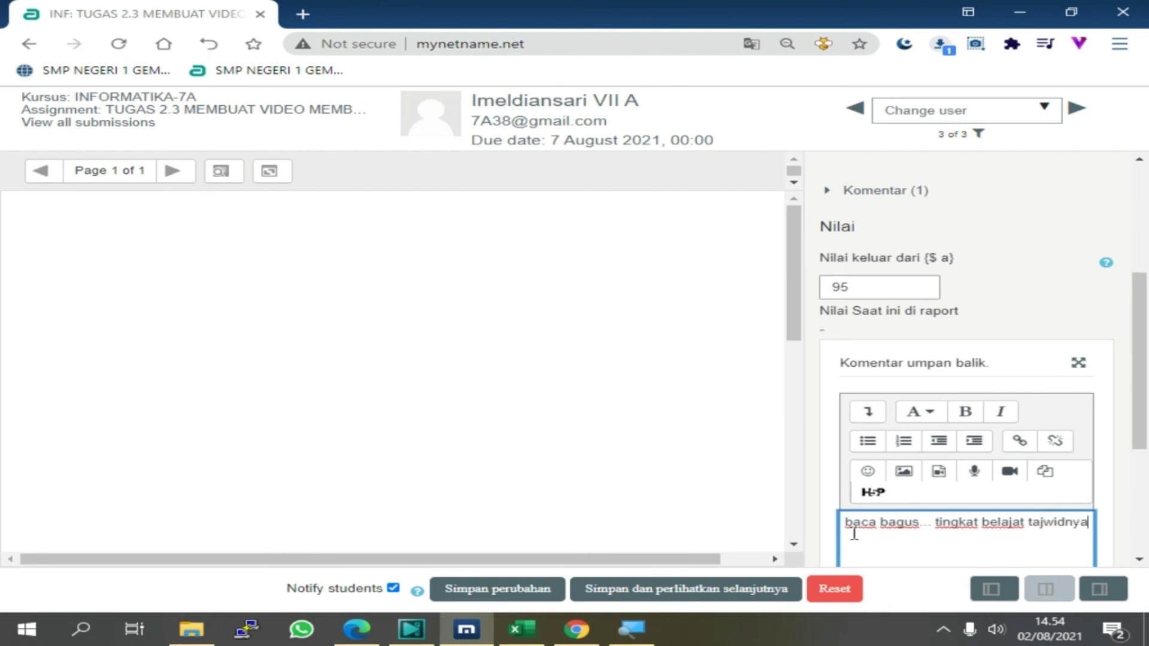
scroll(970, 498, down, 4)
scroll(899, 464, up, 6)
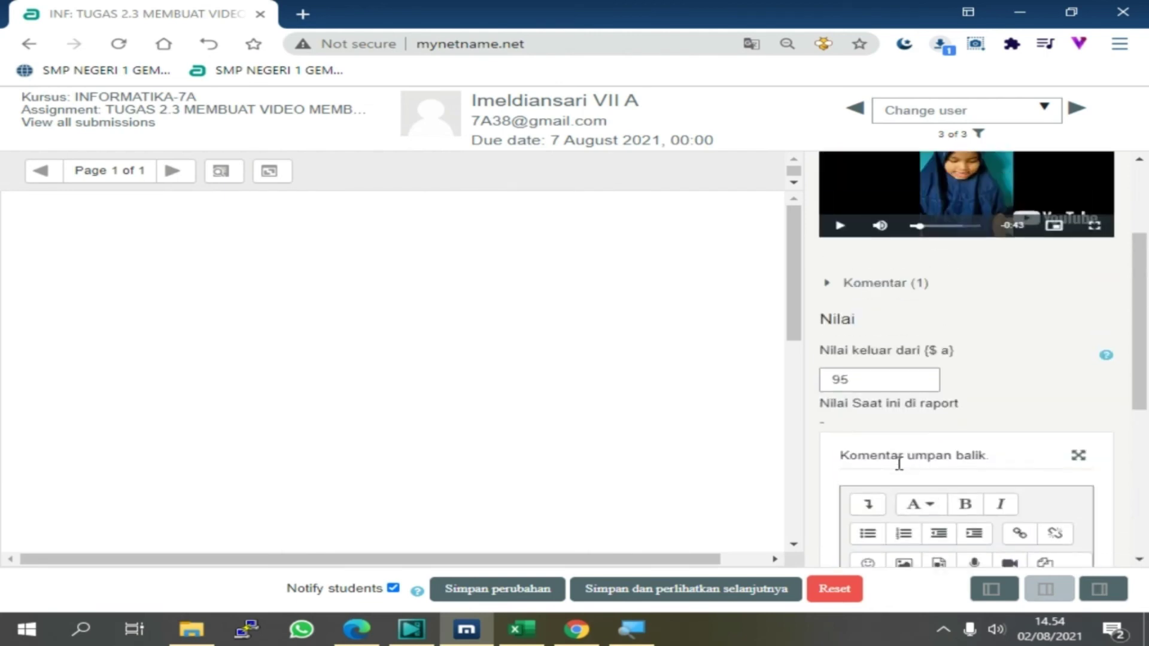
scroll(898, 431, down, 4)
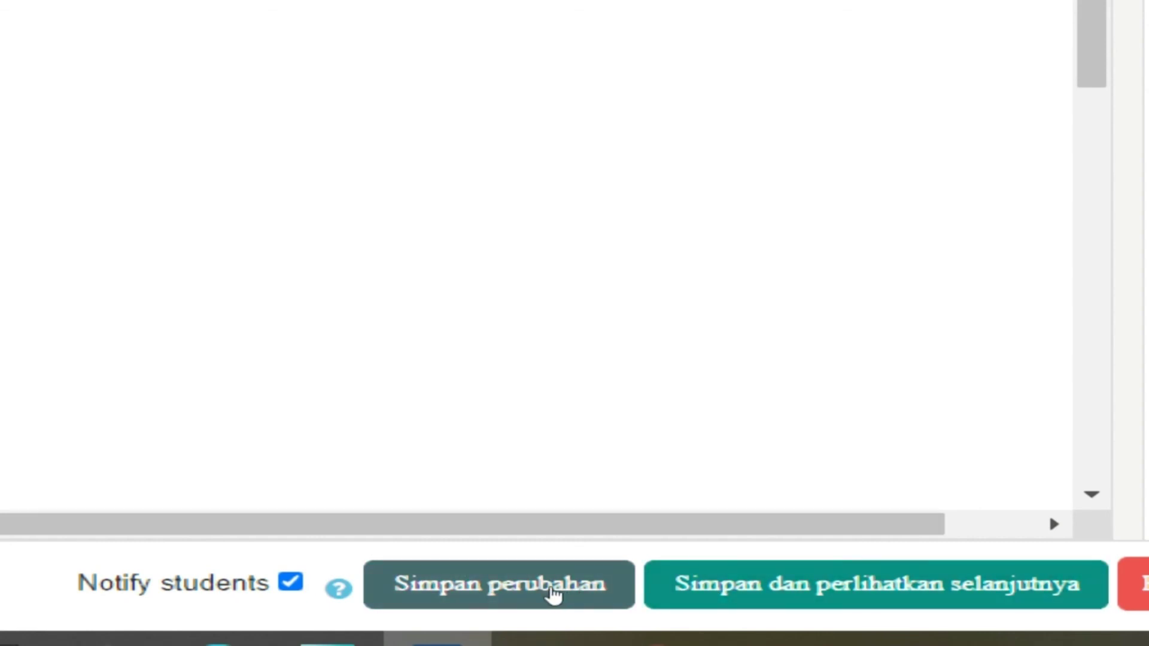
Save the grade and feedback, confirm, and check the recorded grade reads 95,00
click(521, 592)
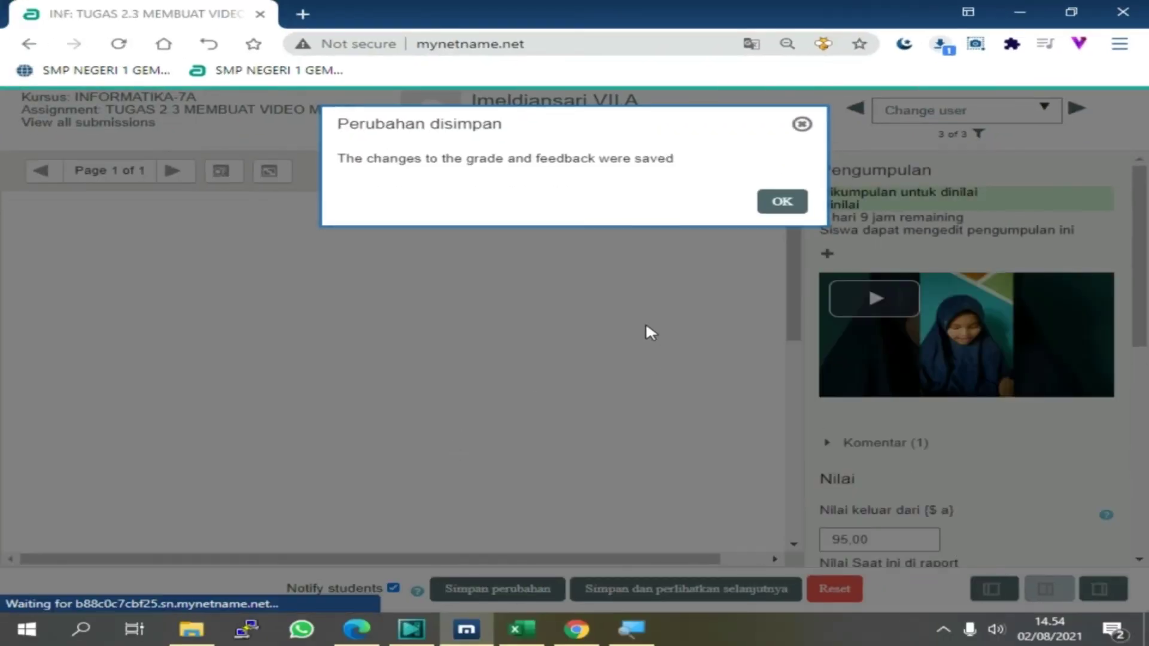
click(782, 202)
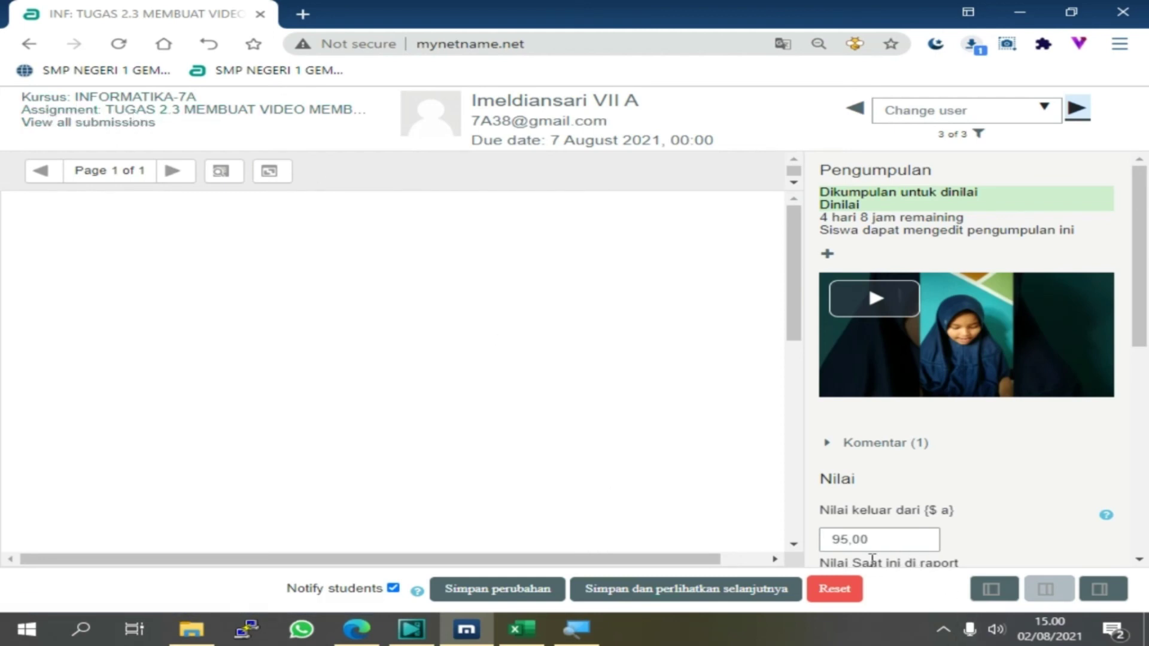
drag(836, 540, 880, 539)
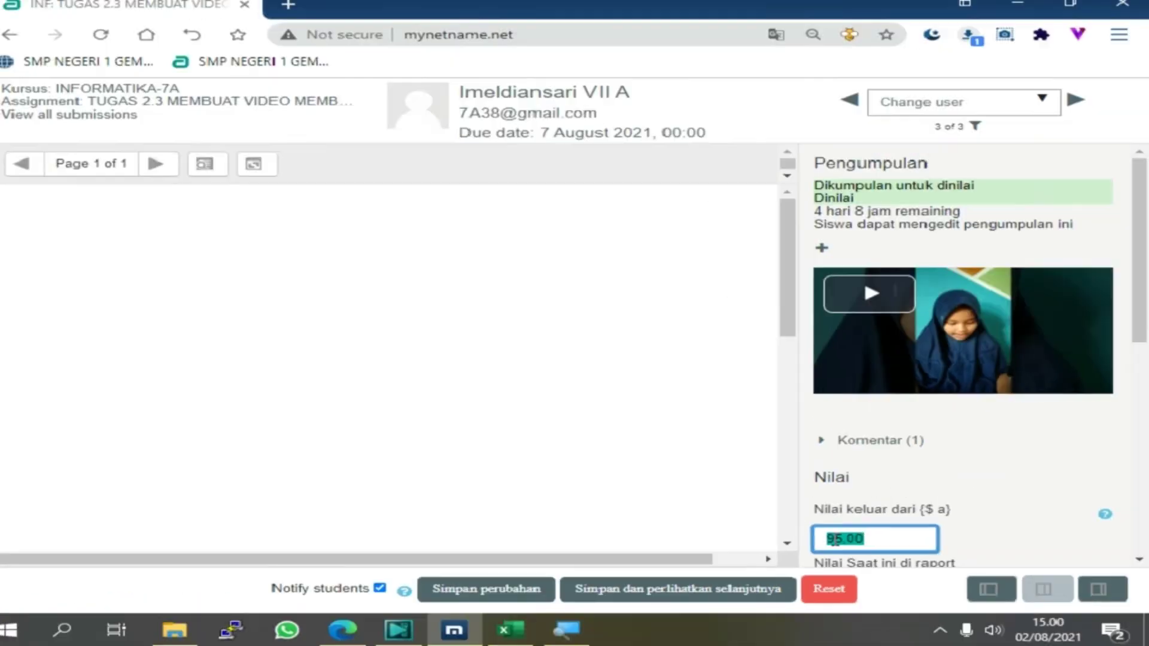
scroll(1044, 471, down, 3)
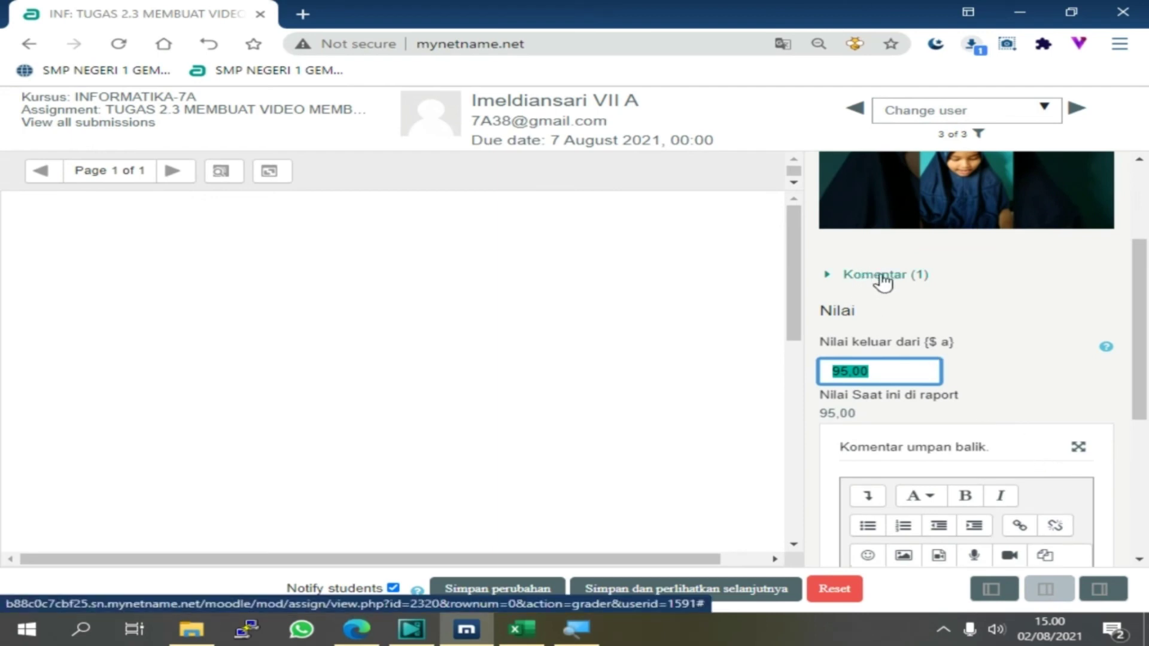
Post a 'terima kasih' reply in the submission's comments
click(882, 276)
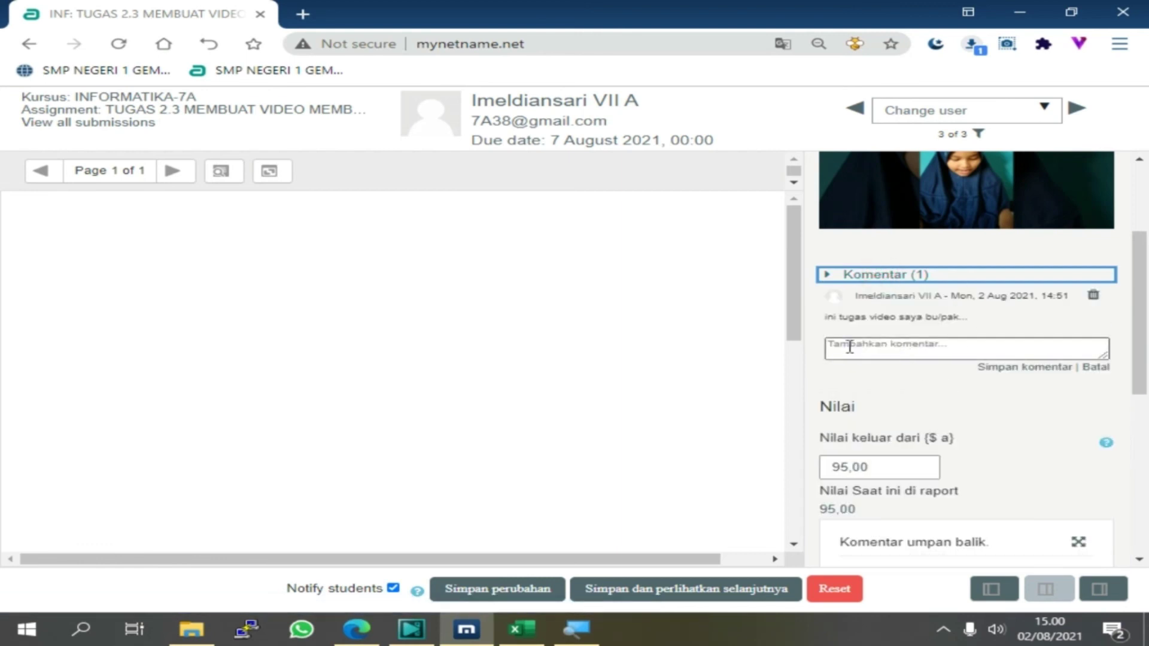
click(849, 279)
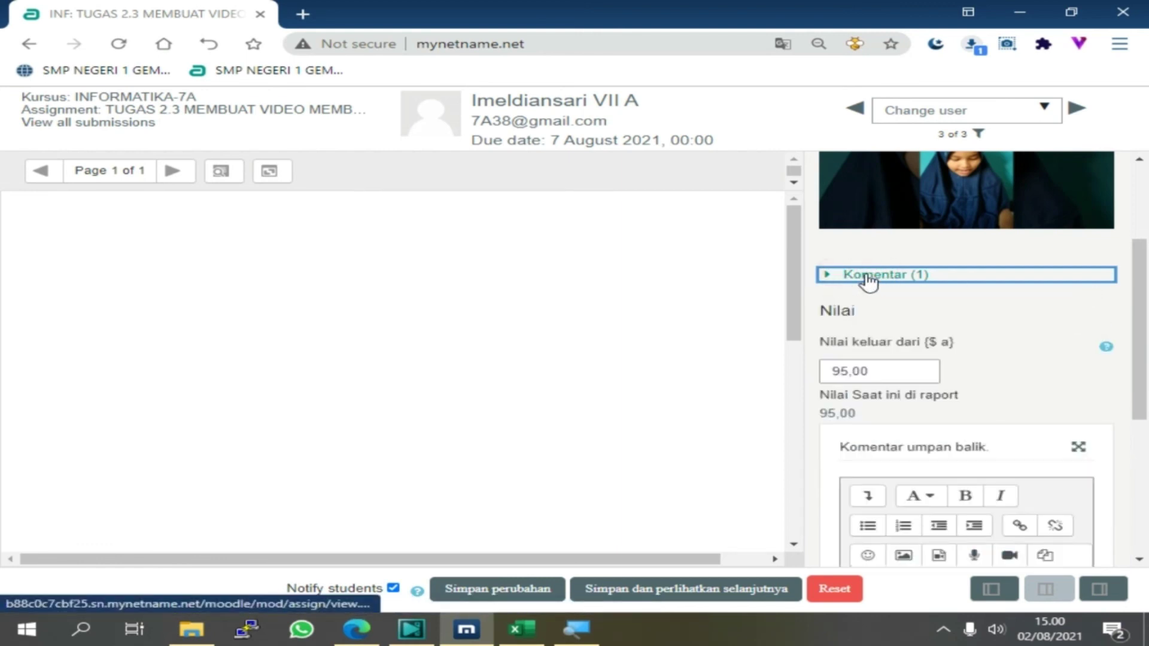
click(910, 277)
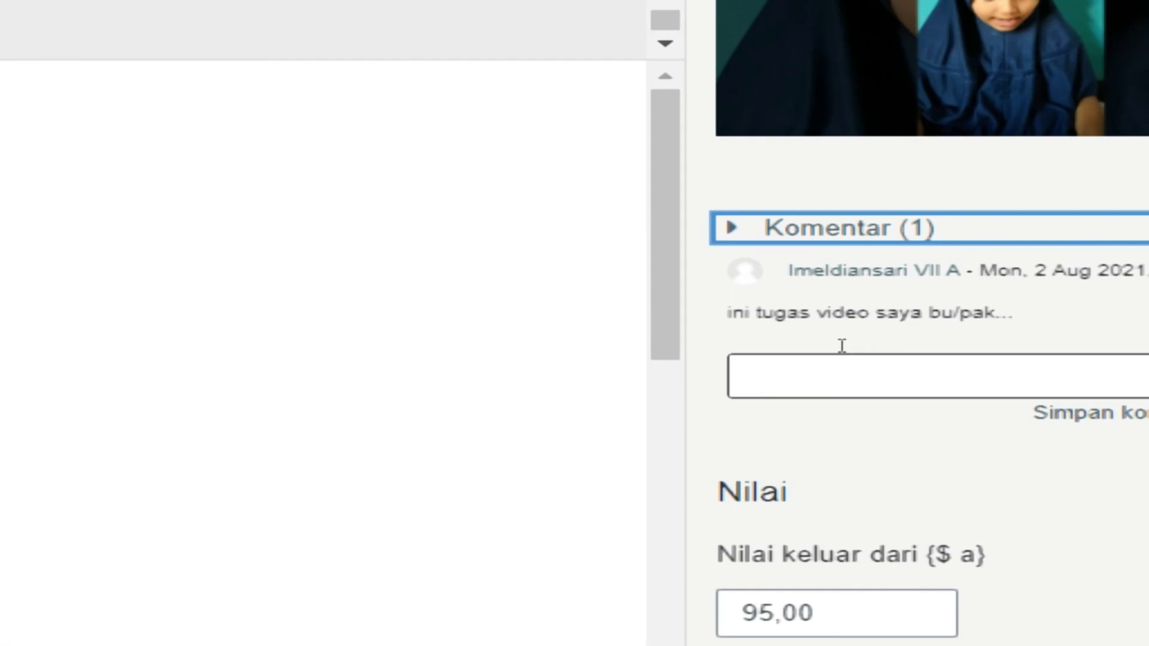
click(868, 383)
text(teri)
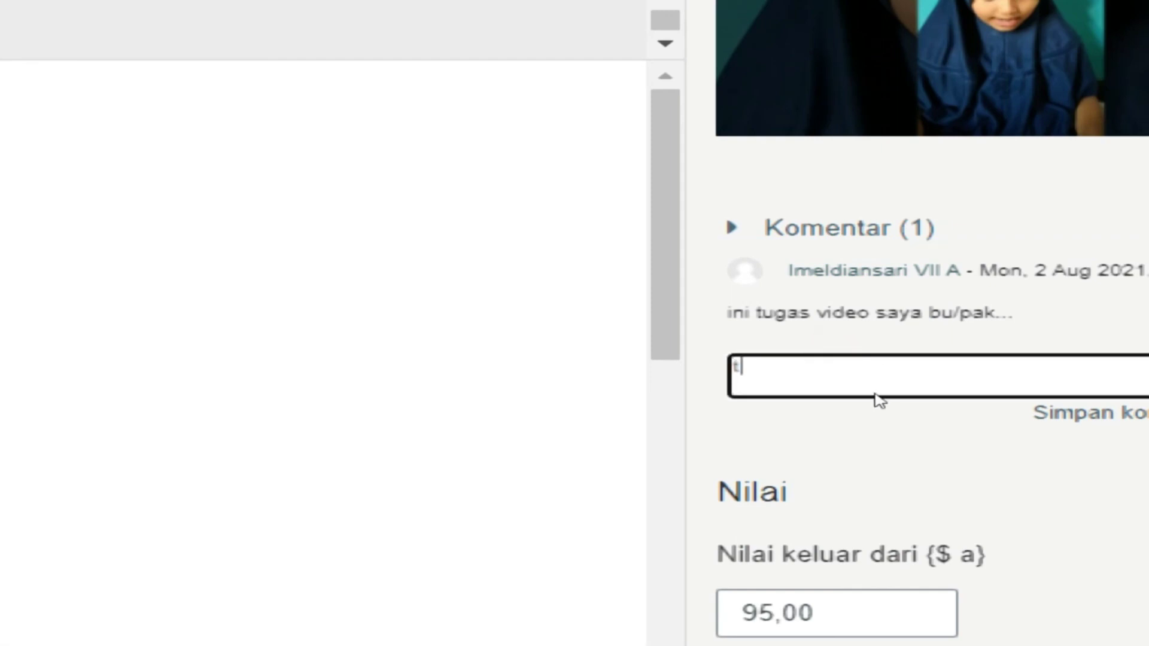
text(ma k)
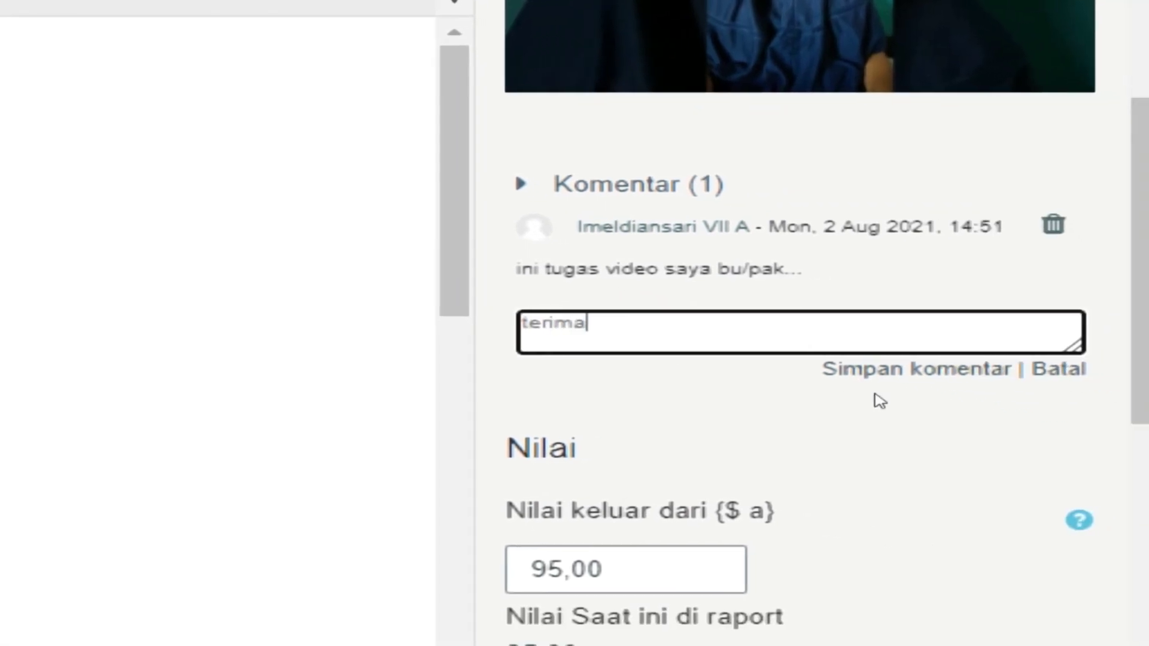
text(asih)
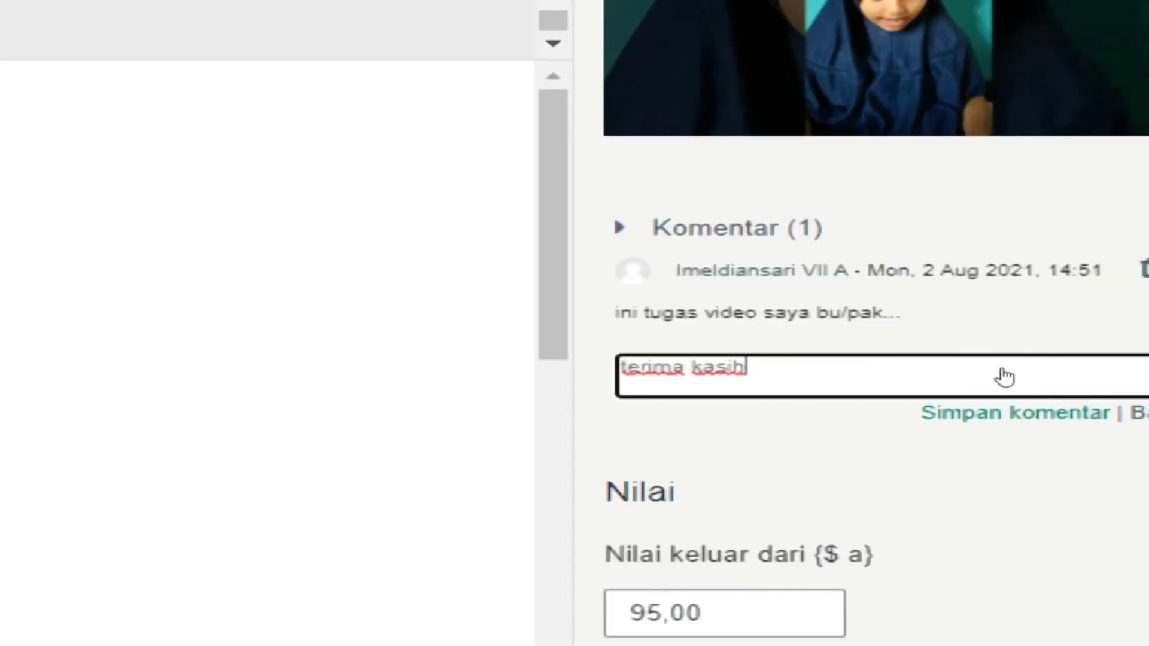
key(Tab)
key(Return)
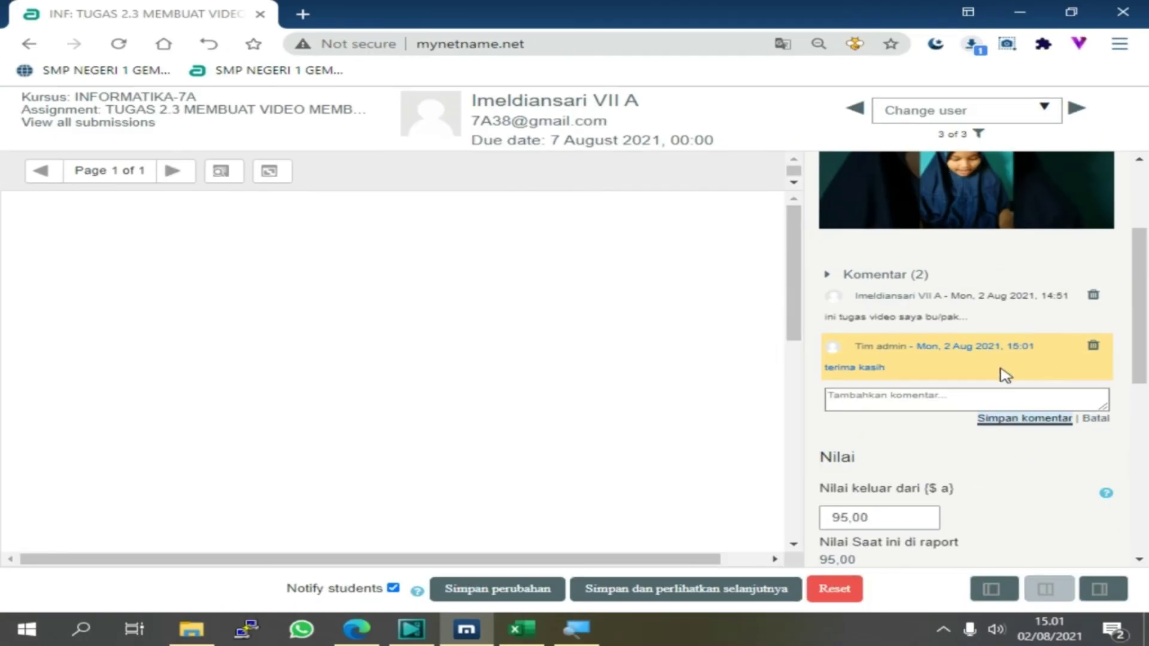
click(477, 590)
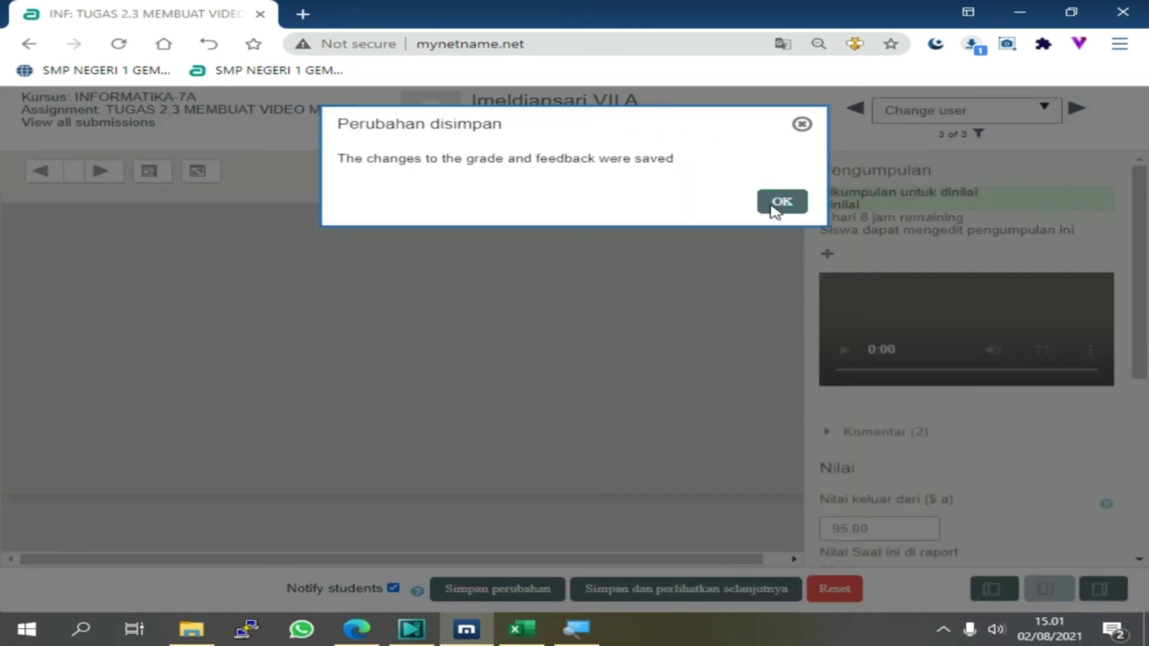
click(776, 204)
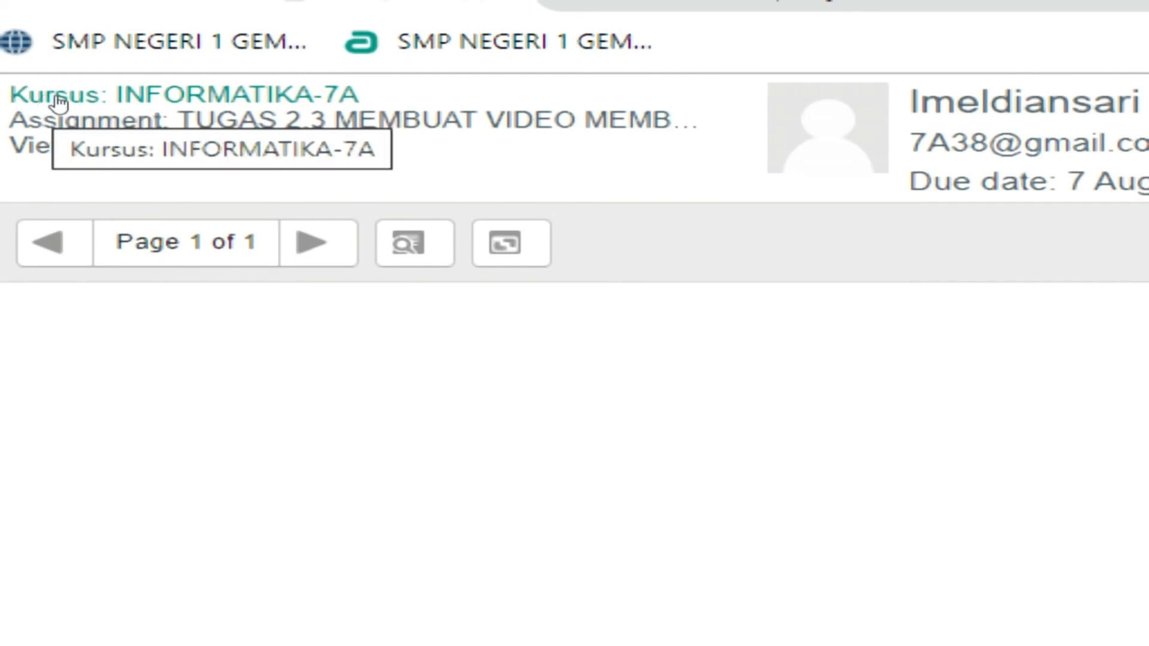
click(157, 103)
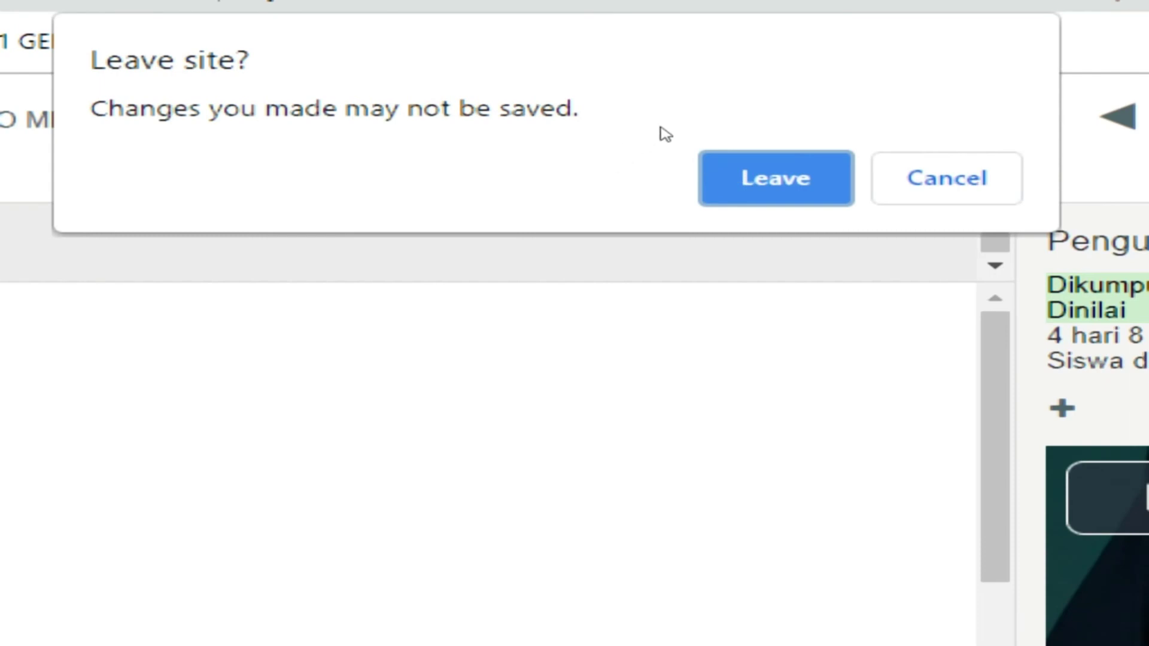
click(748, 163)
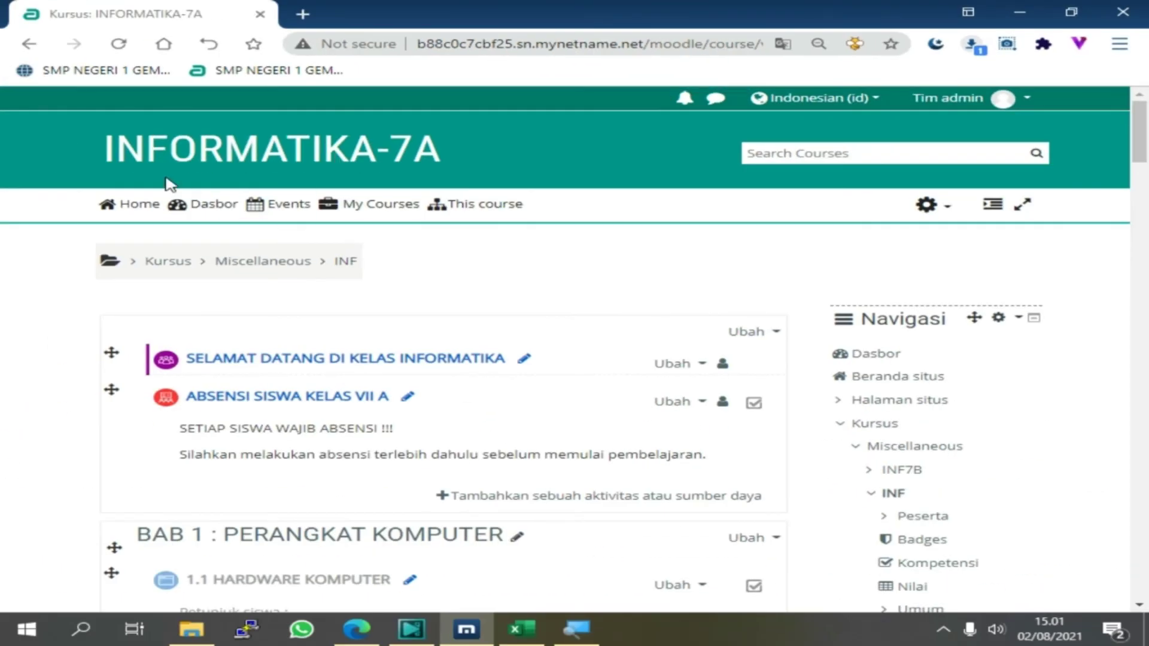
scroll(311, 288, down, 2)
scroll(371, 431, up, 2)
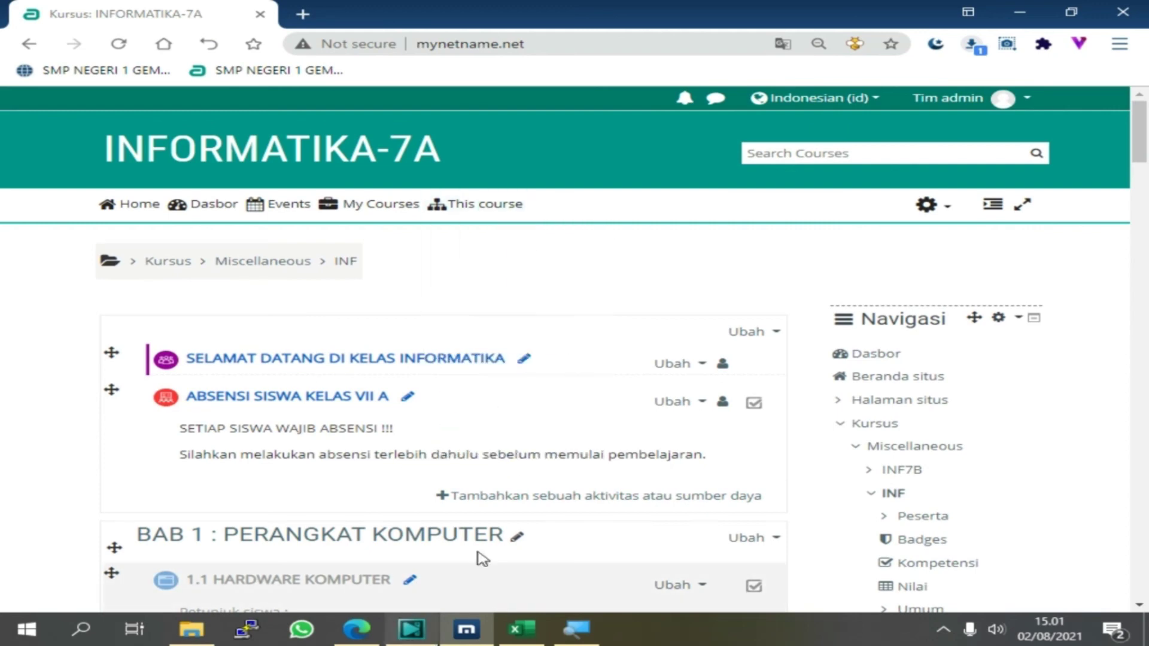
mouse_move(357, 636)
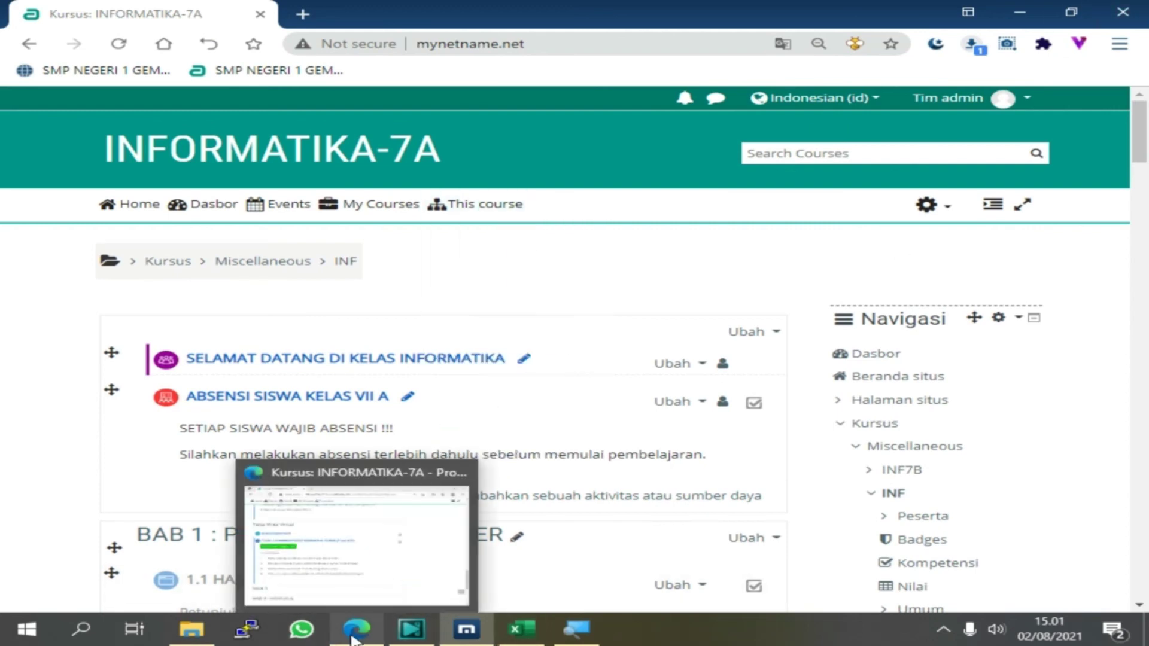
In the student's Edge window, open TUGAS 2.3 MEMBUAT VIDEO MEMBACA AL QURAN from the course page
click(383, 533)
scroll(778, 215, up, 20)
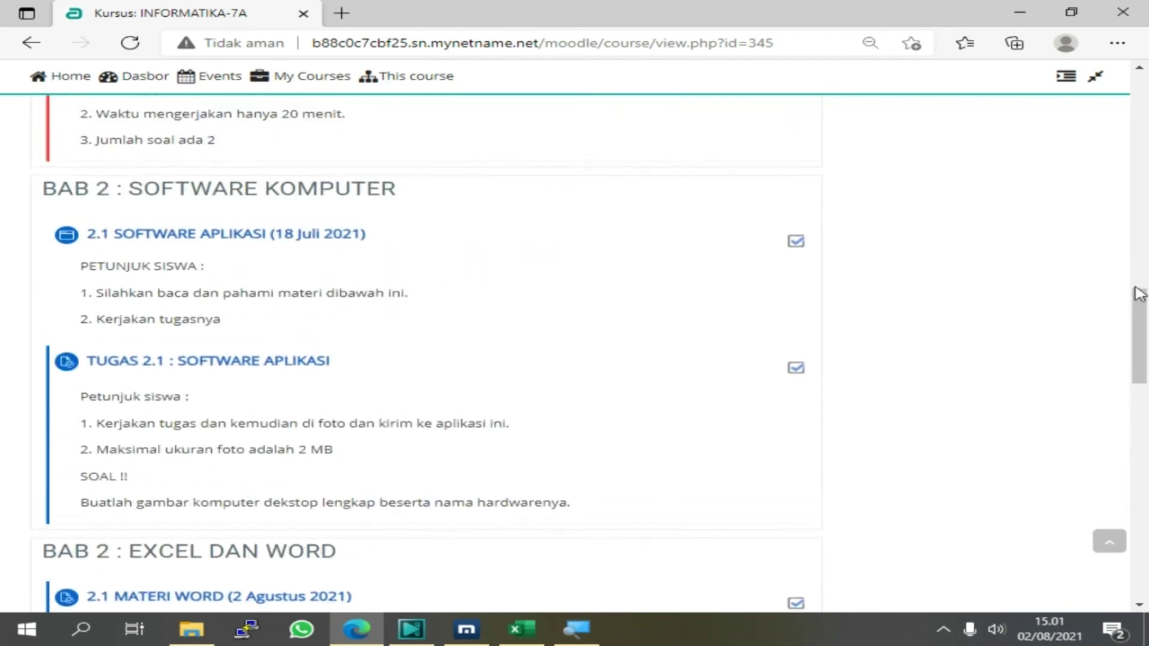
scroll(1096, 120, down, 5)
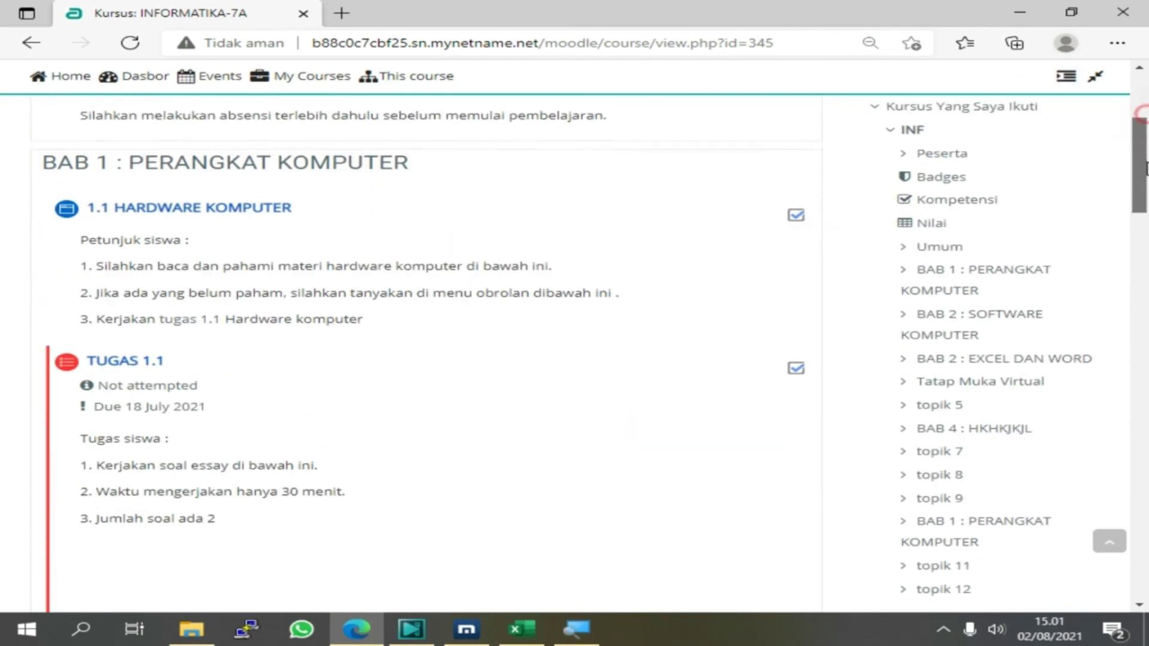
scroll(1095, 75, up, 8)
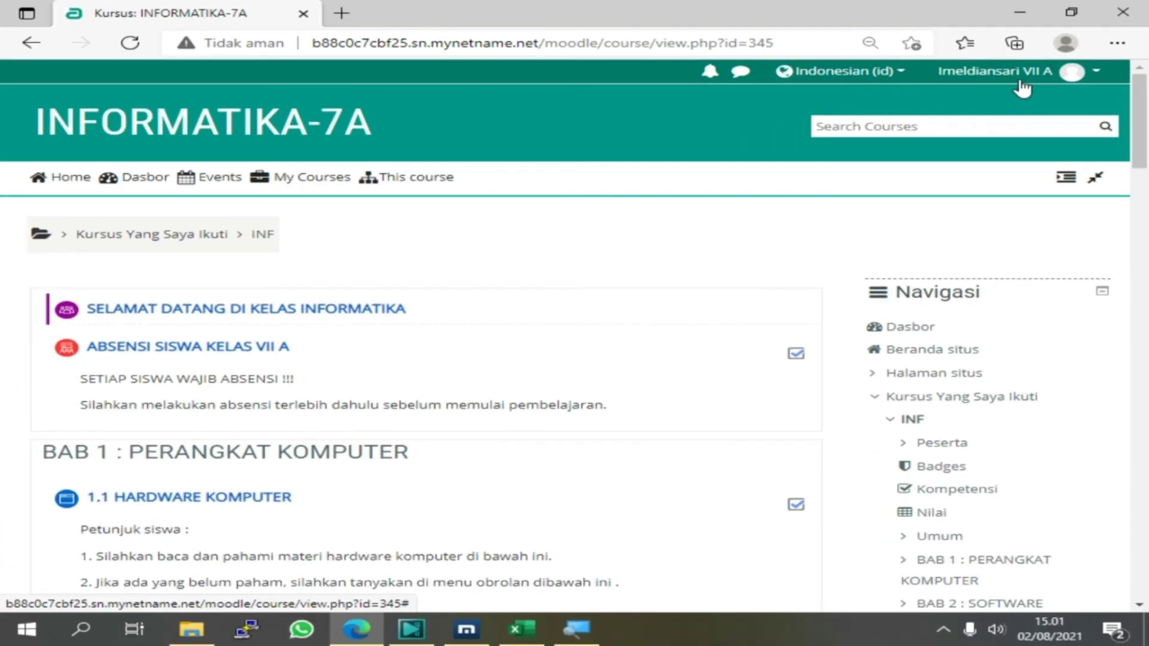
scroll(238, 414, down, 7)
scroll(239, 414, down, 15)
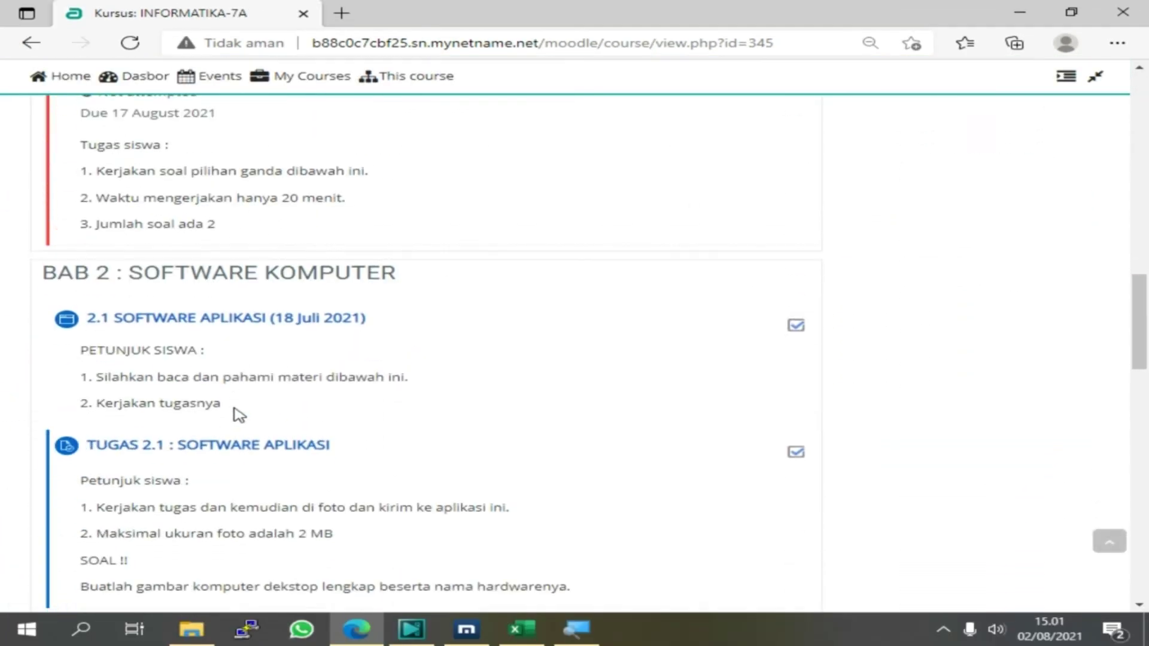
scroll(264, 415, down, 4)
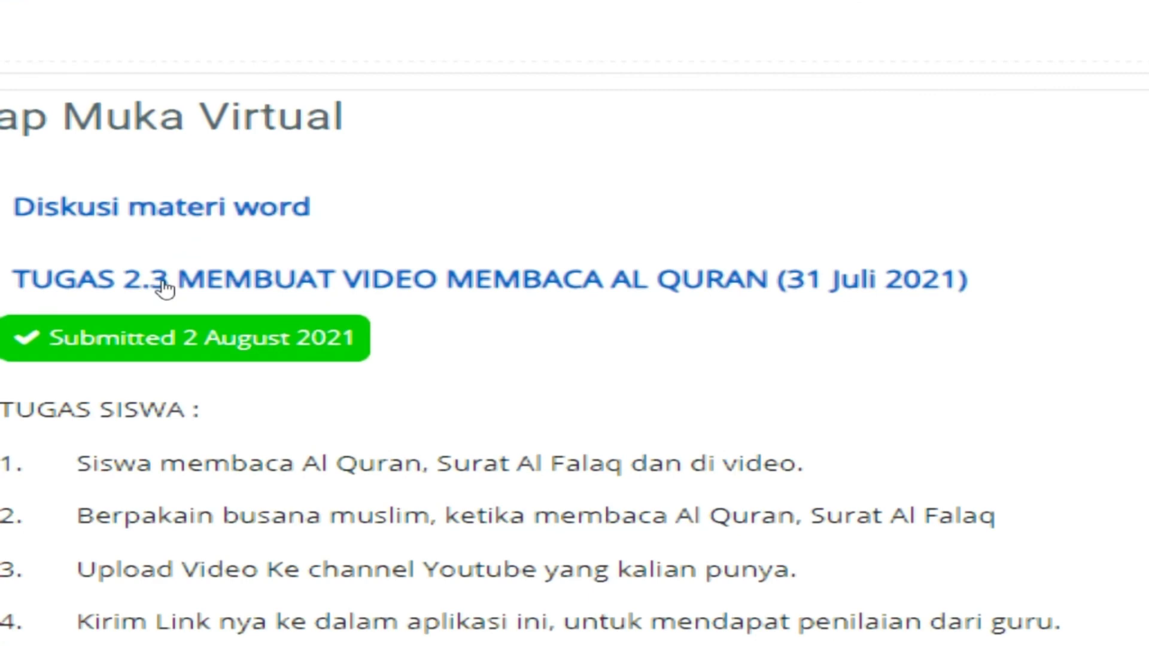
click(166, 289)
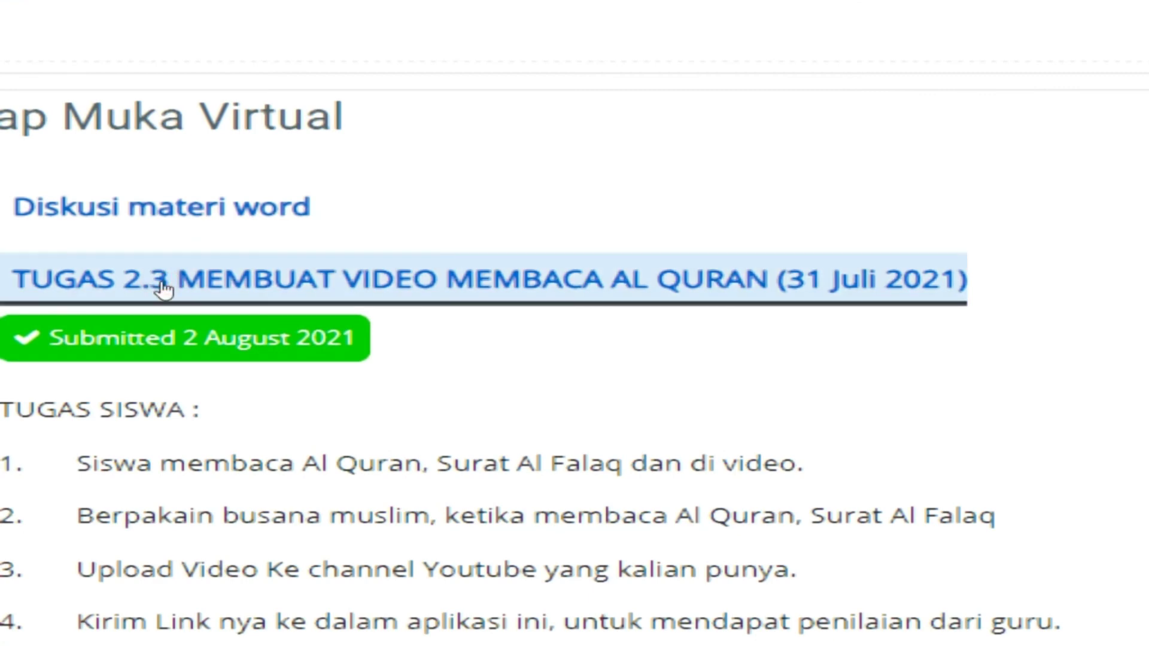
scroll(168, 286, down, 5)
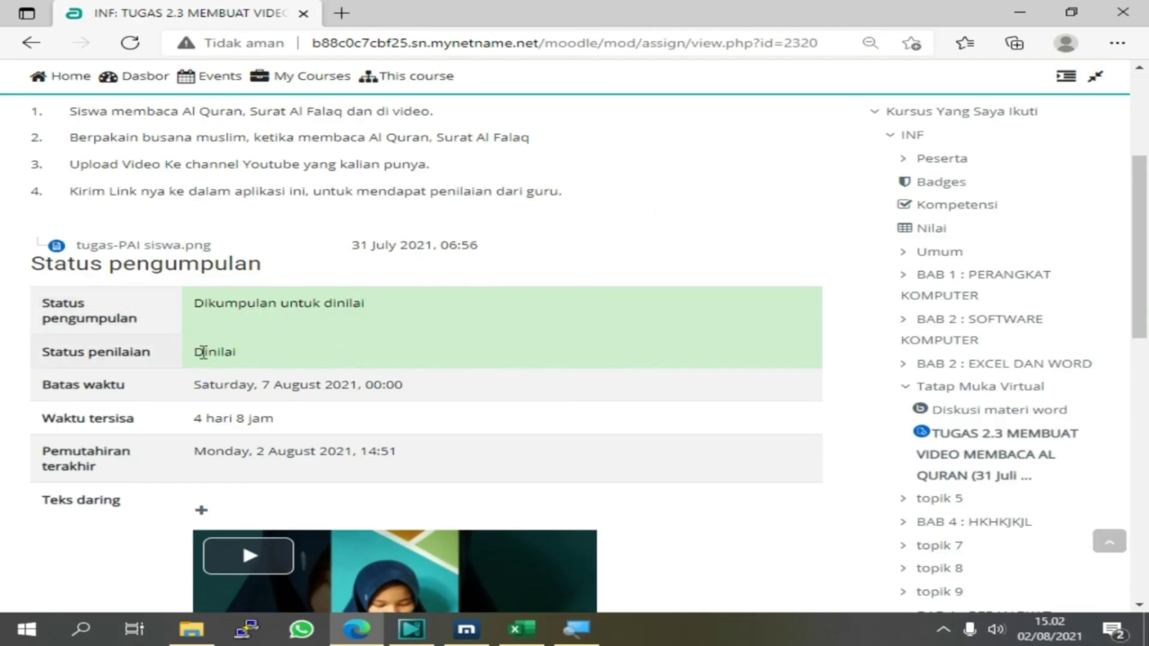
Highlight the Dinilai status, zoom the page in, and expand the two submission comments
drag(195, 353, 262, 359)
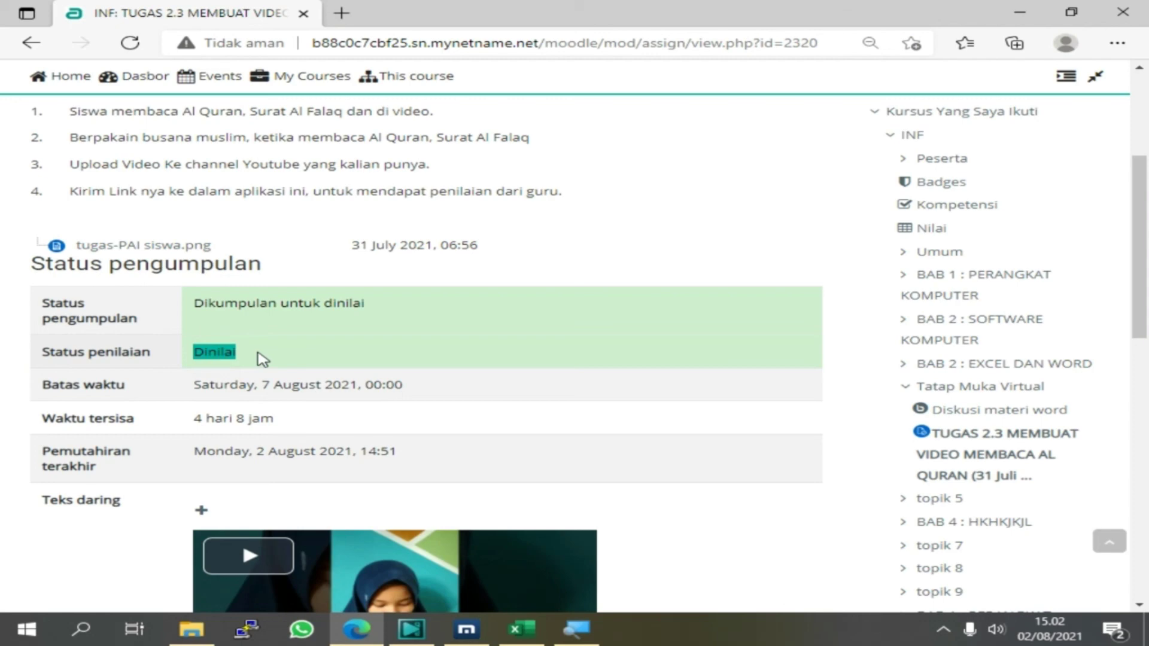
key(ctrl+plus)
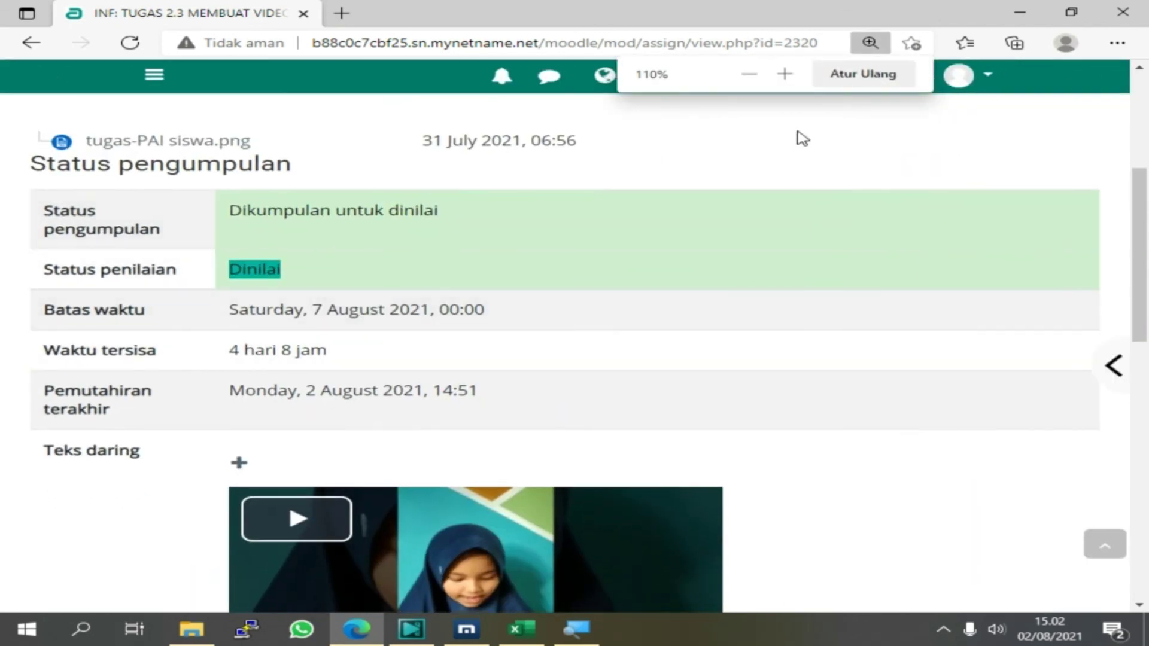
scroll(288, 313, down, 3)
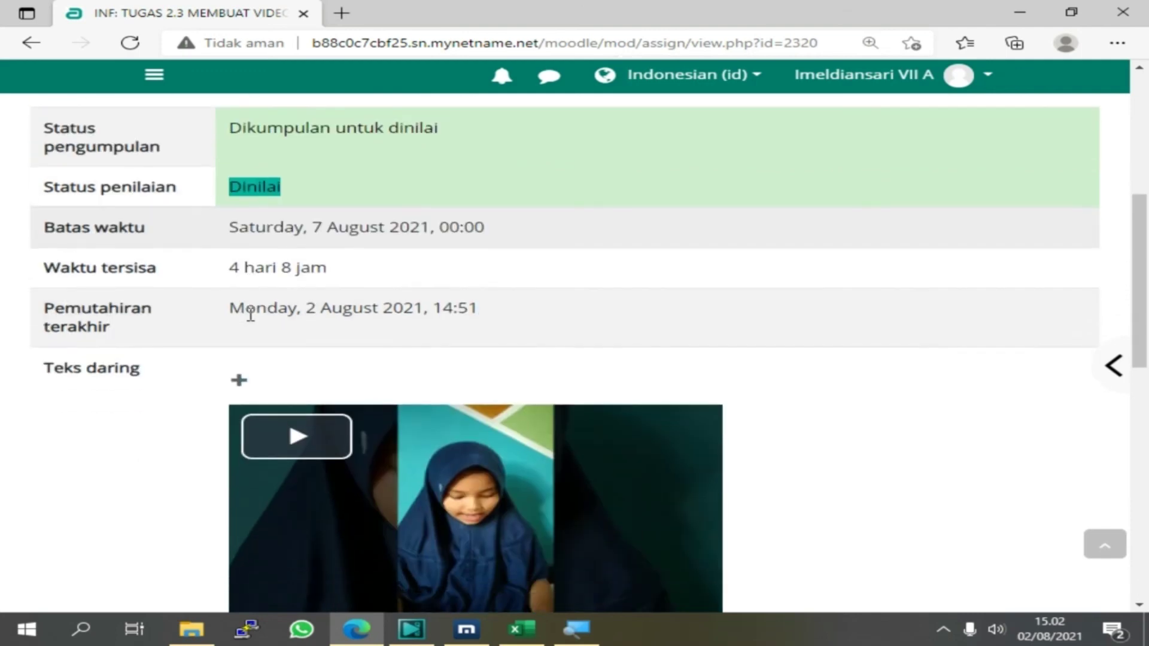
scroll(313, 451, down, 3)
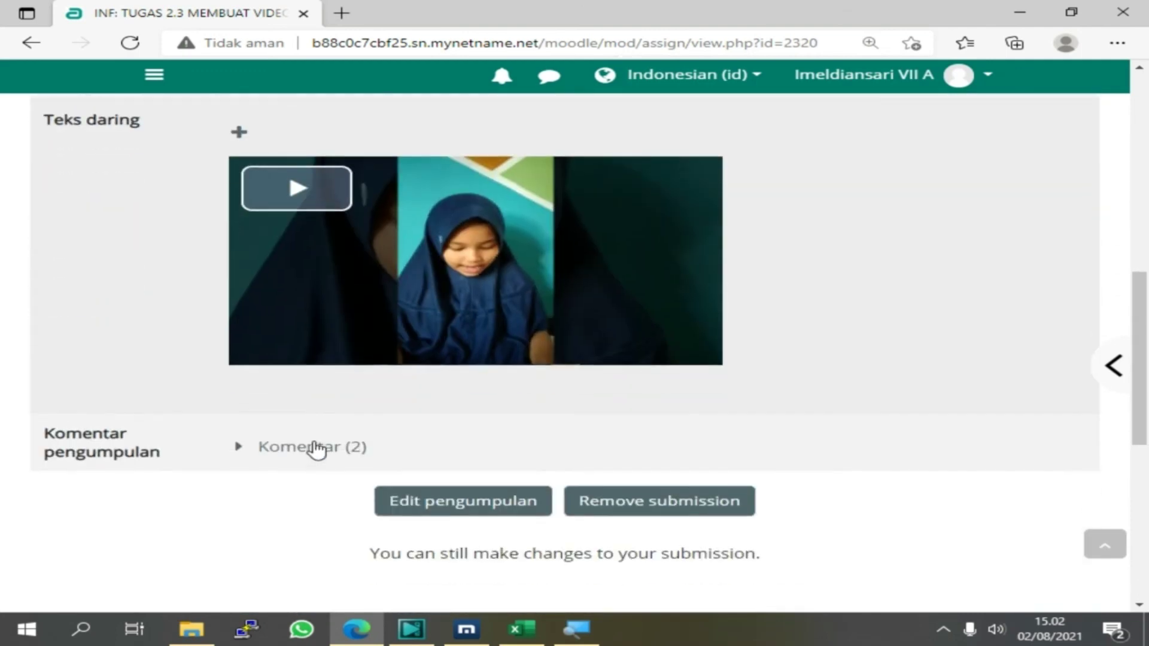
click(303, 449)
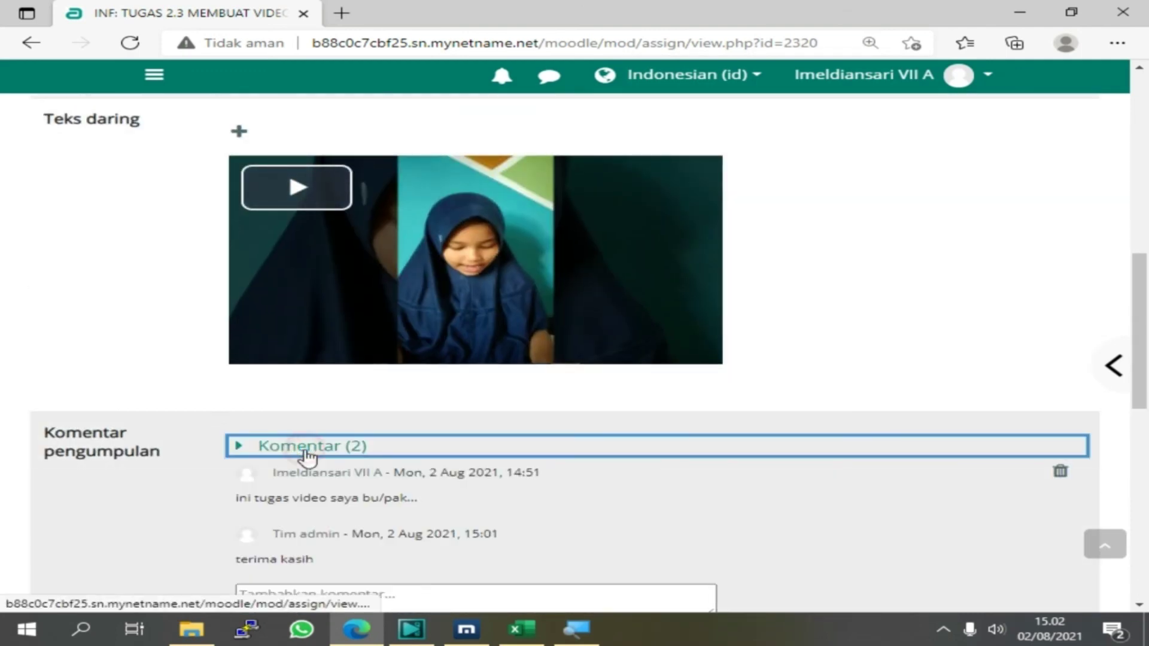
scroll(330, 500, down, 4)
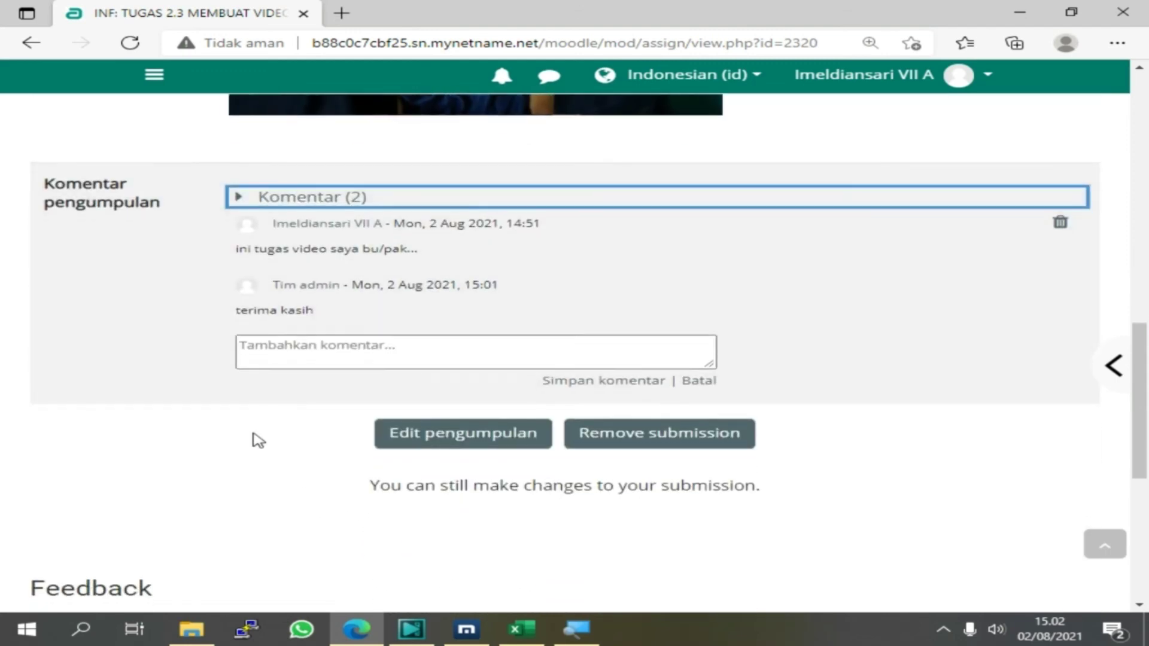
Highlight the 95,00 grade in the student's feedback section
drag(240, 314, 331, 315)
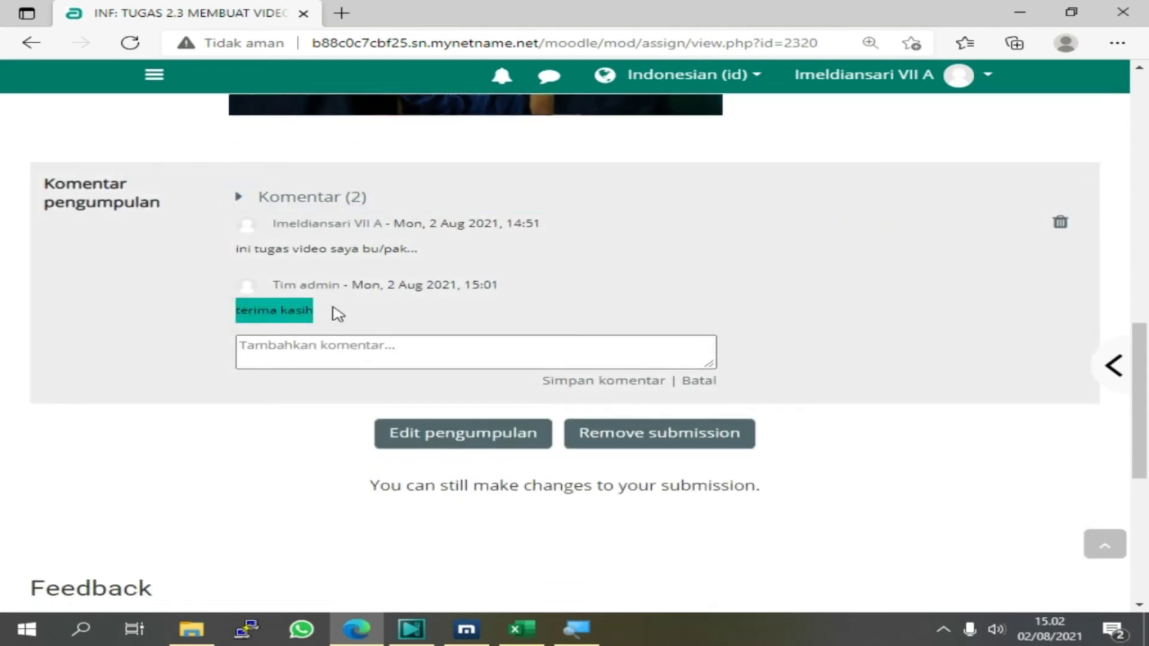
scroll(313, 347, down, 2)
scroll(313, 348, down, 3)
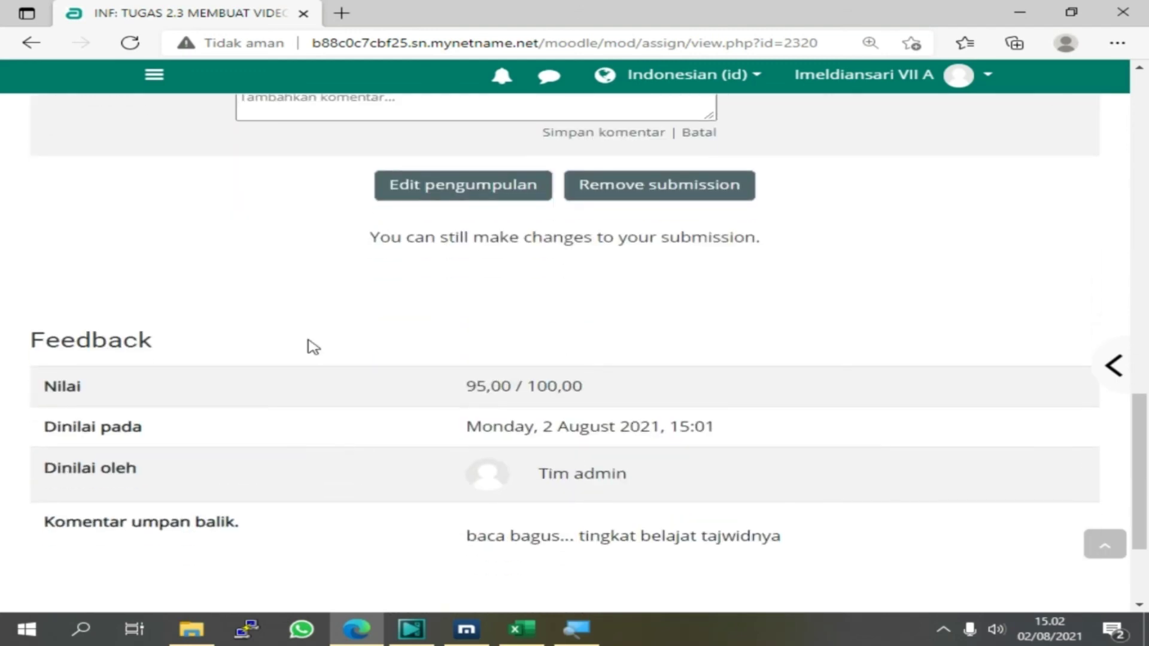
click(467, 386)
drag(466, 385, 519, 383)
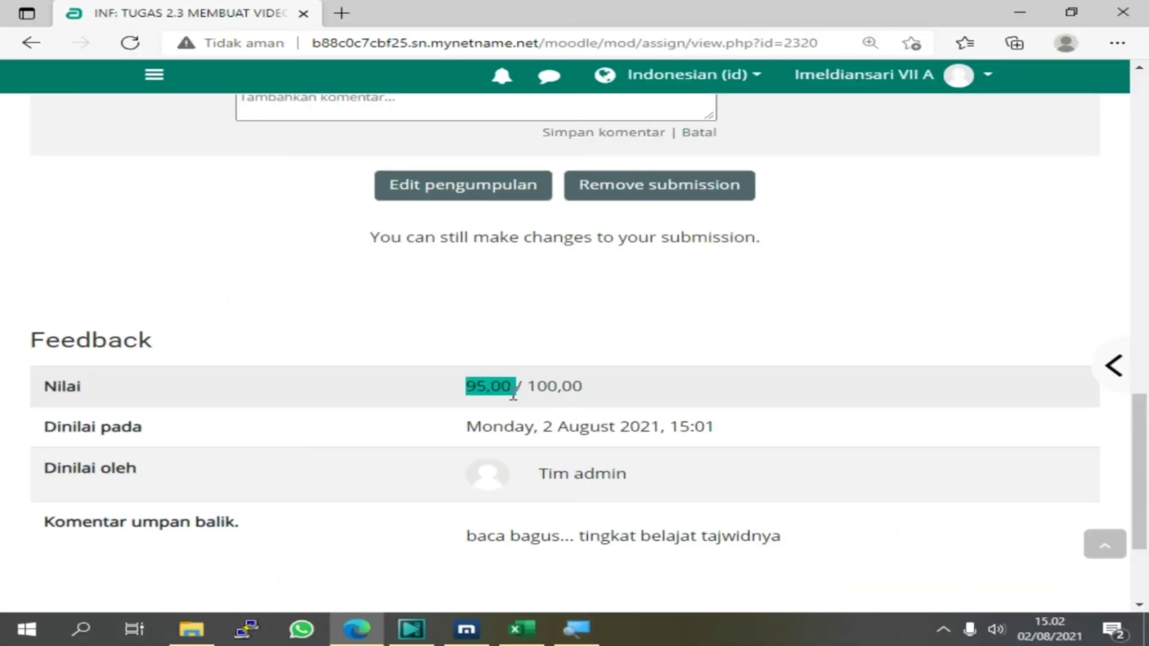
Highlight the teacher's feedback comment, then zoom the page back to normal size
scroll(616, 505, down, 3)
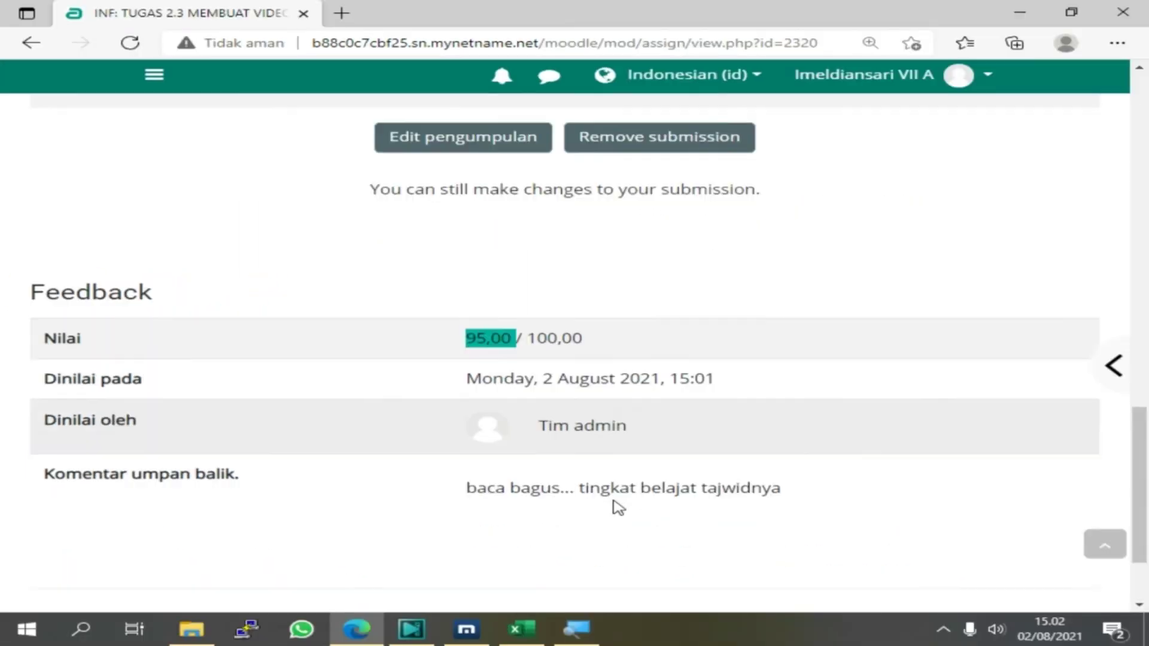
drag(466, 371, 776, 373)
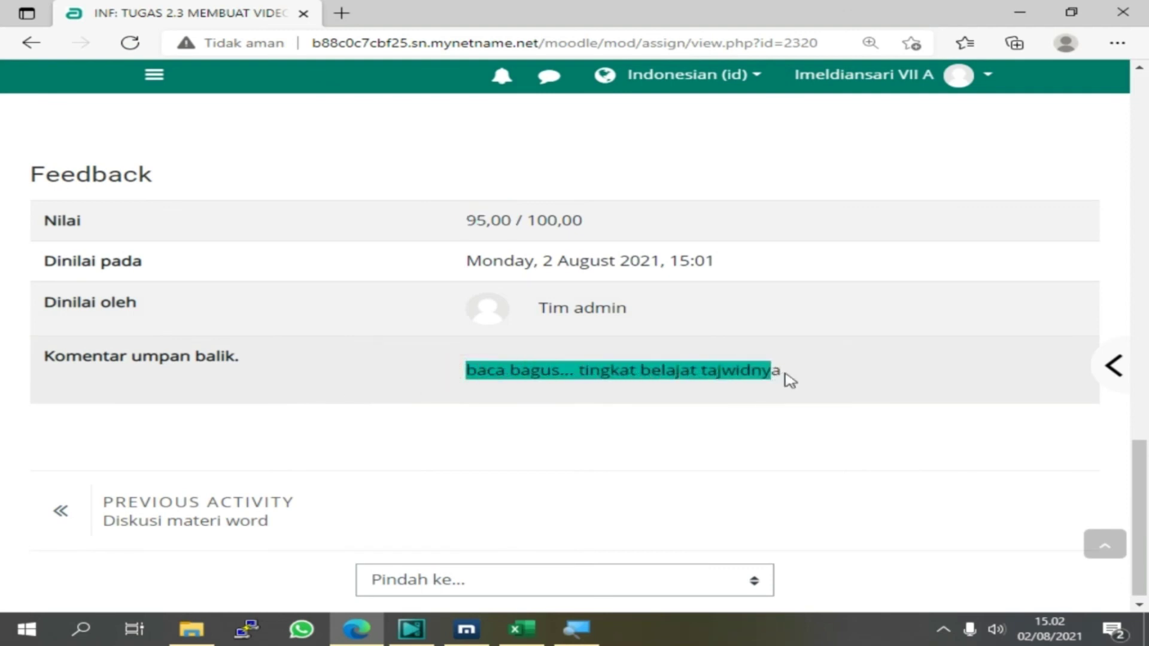
click(791, 379)
scroll(545, 440, down, 1)
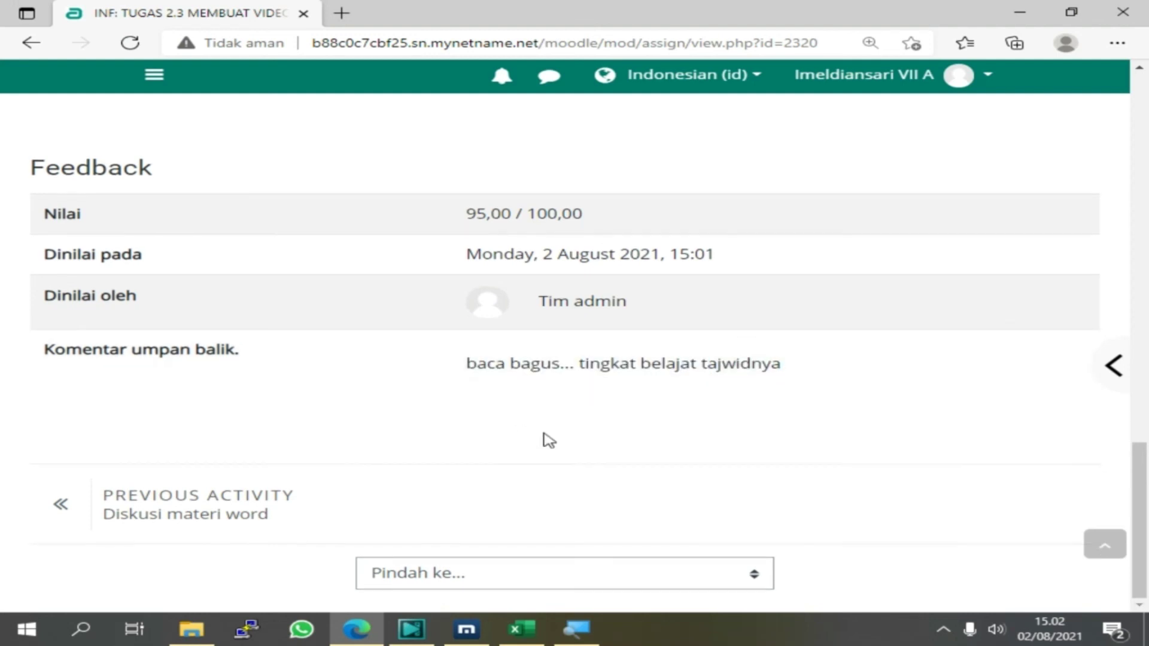
scroll(599, 428, up, 3)
scroll(629, 417, up, 3)
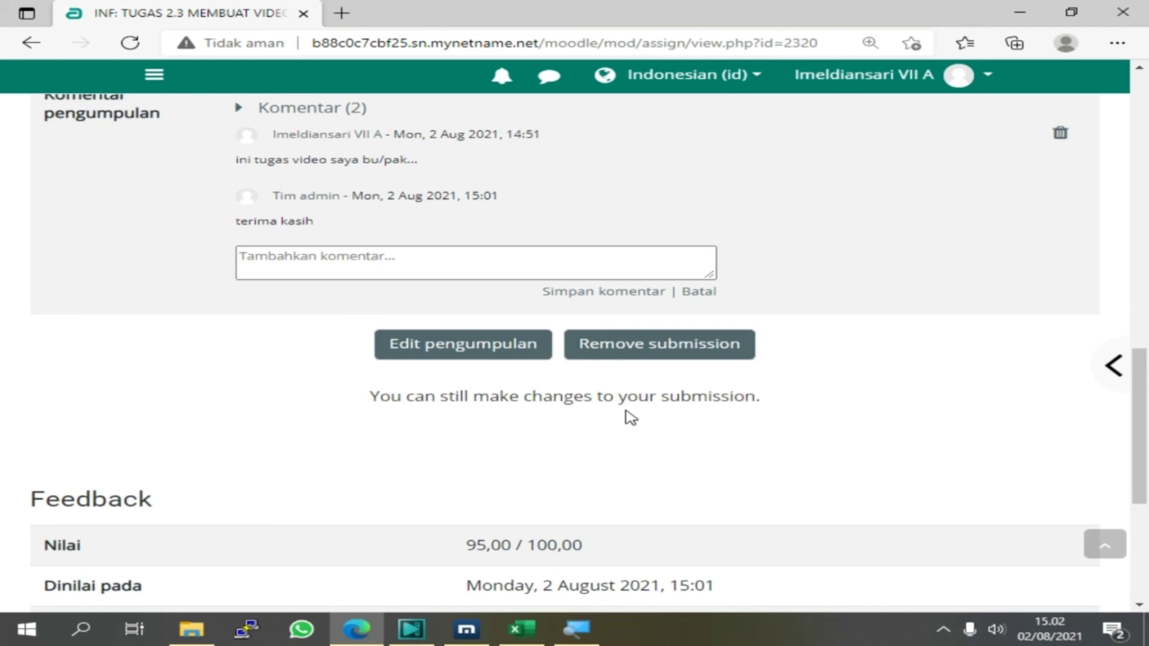
key(ctrl+minus)
key(ctrl+minus)
key(ctrl+minus)
key(ctrl+minus)
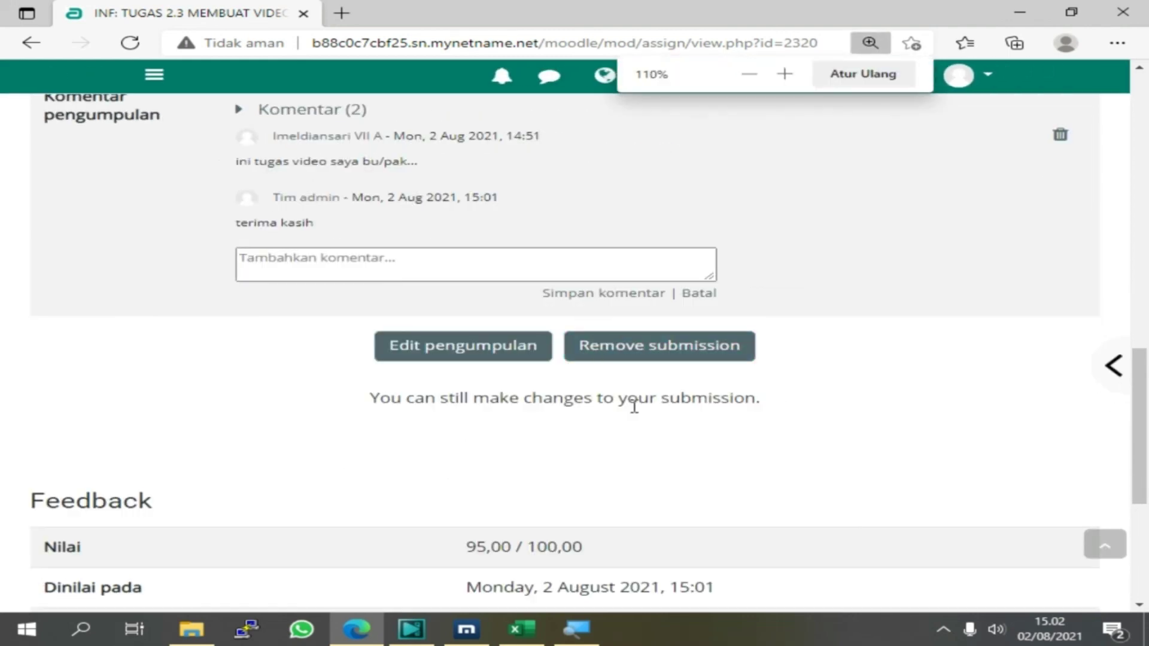
scroll(269, 416, up, 6)
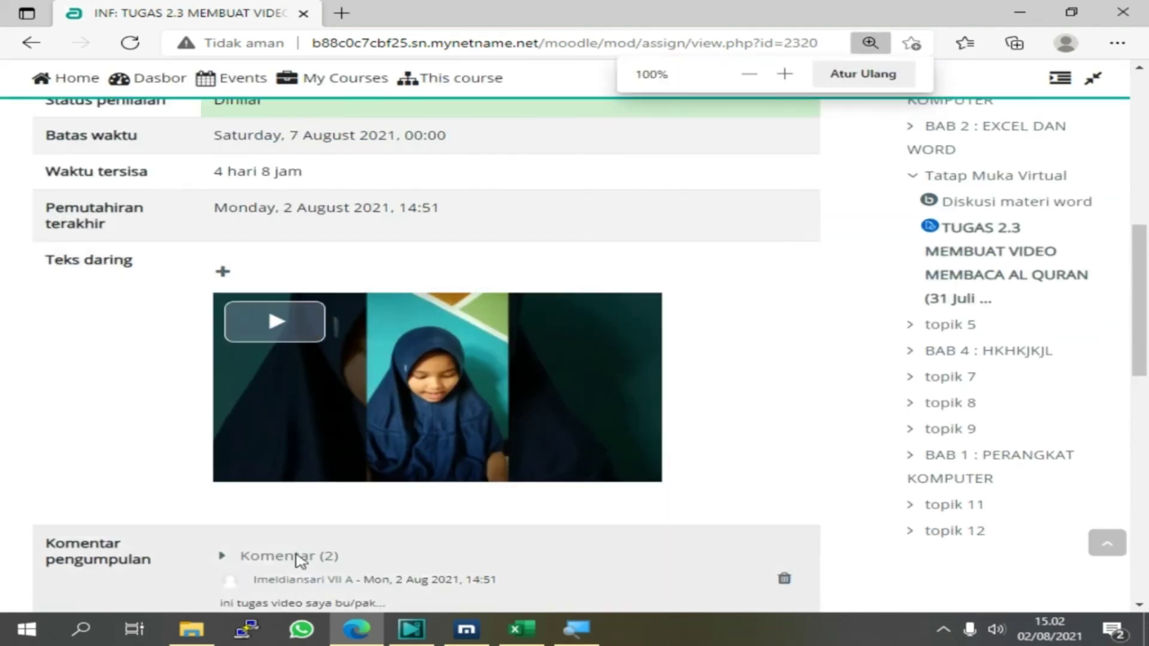
Switch to the teacher's INFORMATIKA-7A course page and scroll to TUGAS 1.1 and back
click(473, 631)
scroll(159, 416, down, 10)
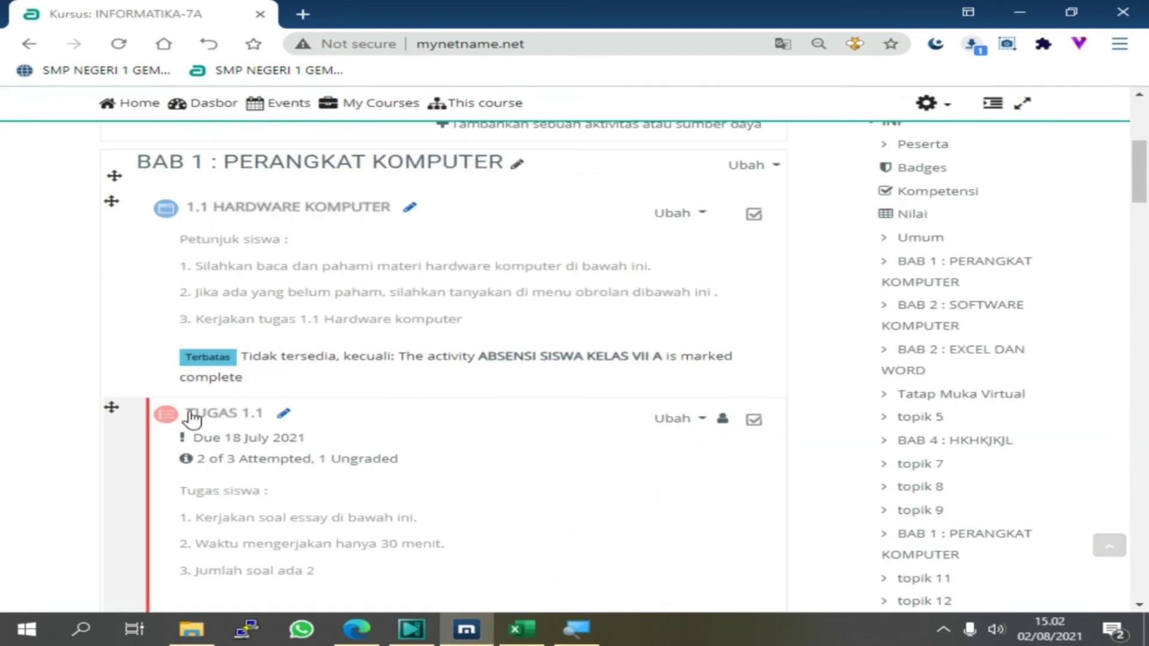
scroll(197, 421, down, 4)
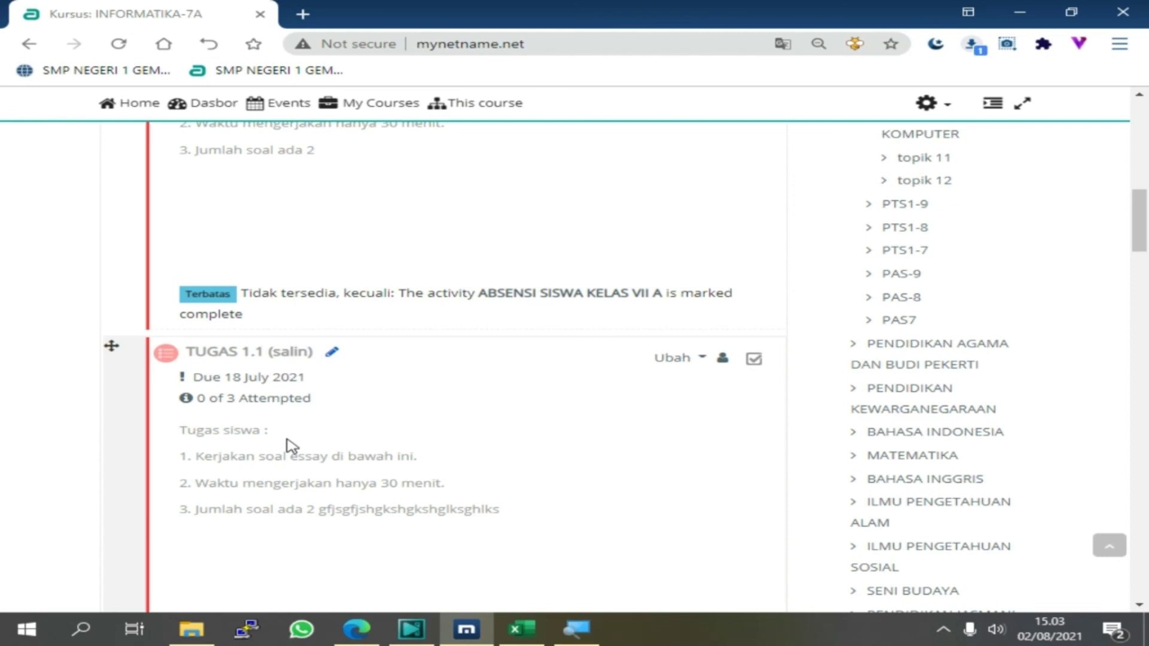
scroll(464, 249, up, 5)
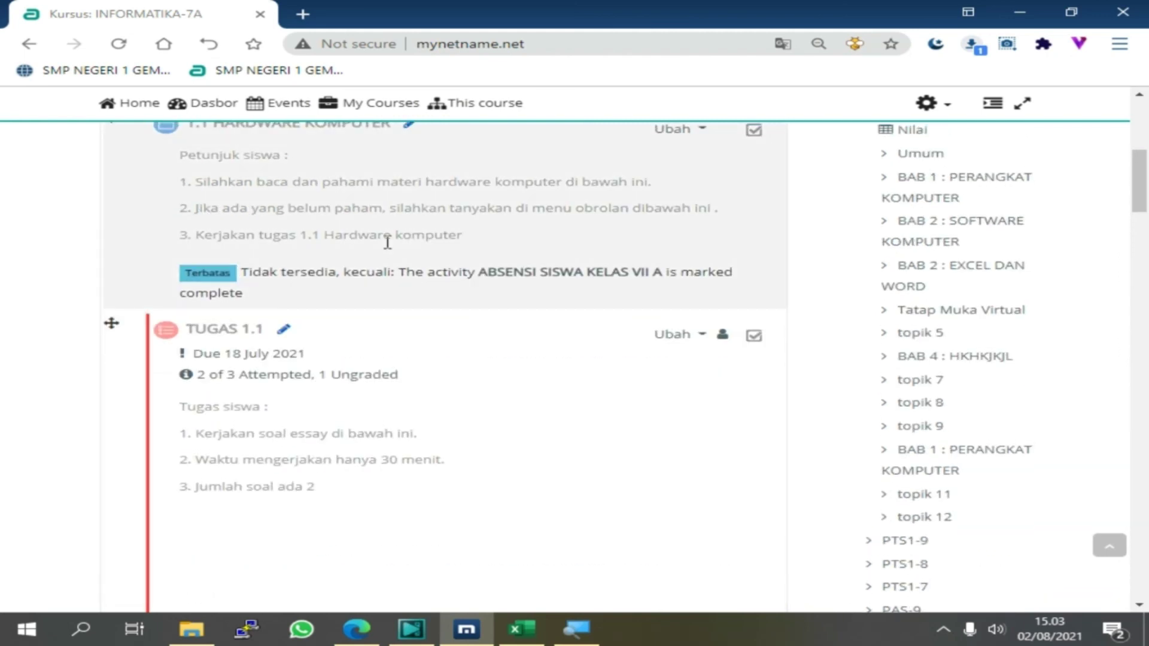